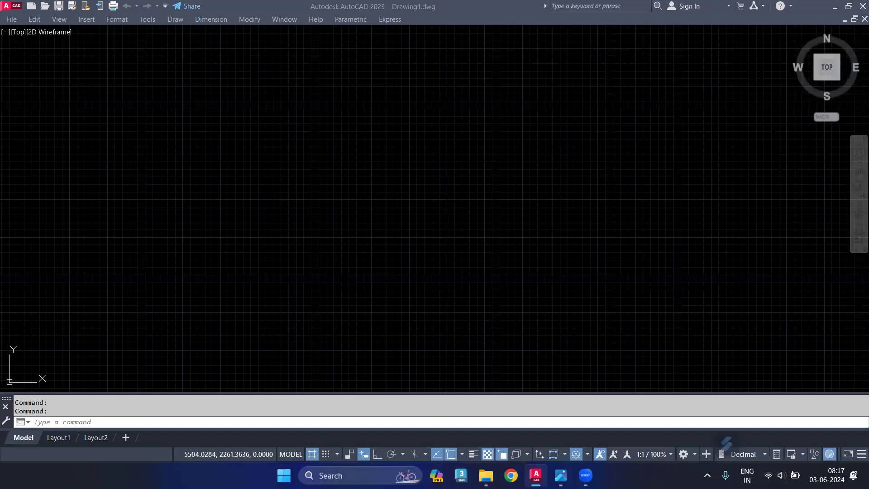
Step: Open and dismiss the Drawing Units dialog, then cancel a stray ERASE command
left_click(315, 192)
type("UN")
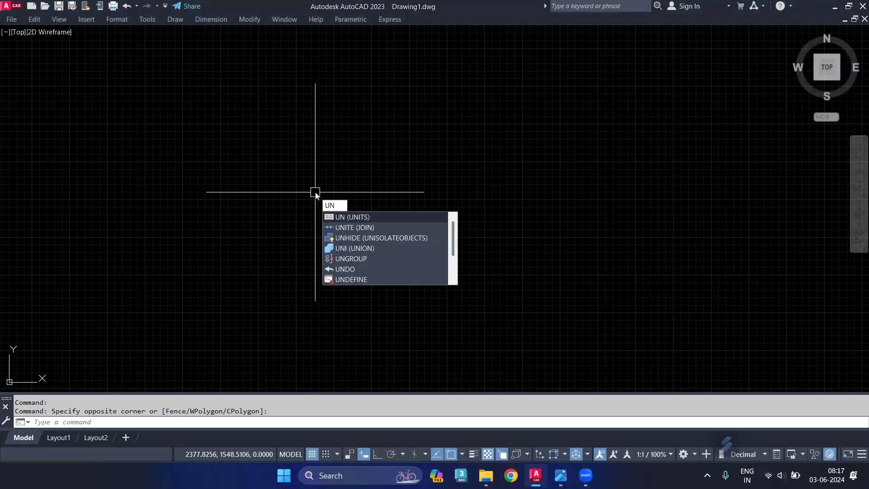
key("Return")
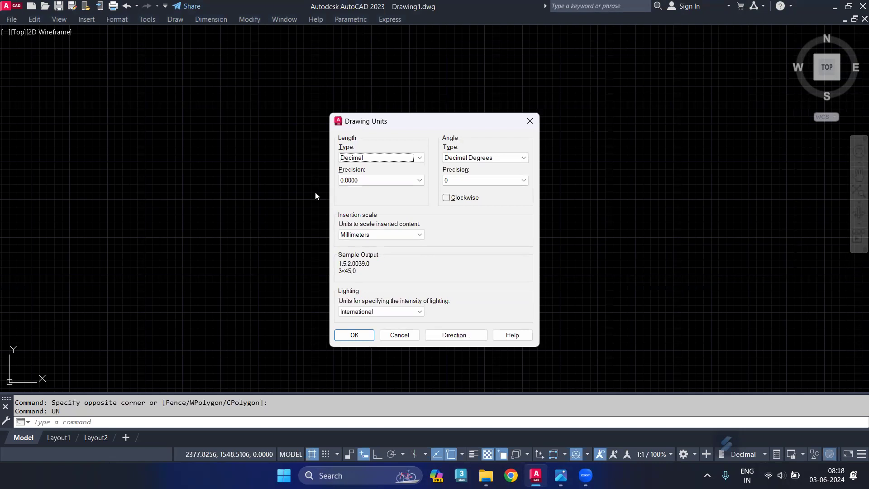
key("Return")
type("lkh")
key("Return")
type("e")
key("Return")
key("Escape")
Step: Set length type to Engineering and insertion scale to Inches, accepting the inch-units warning
type("un")
key("Return")
key("Down")
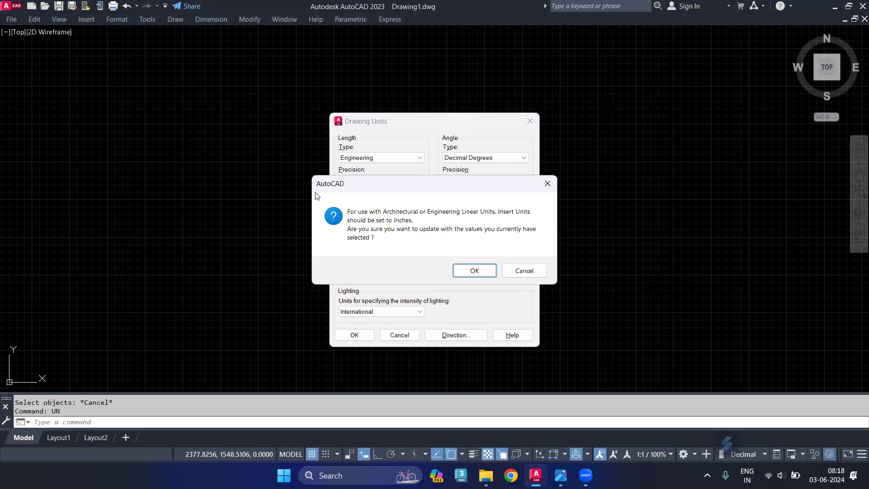
left_click(528, 272)
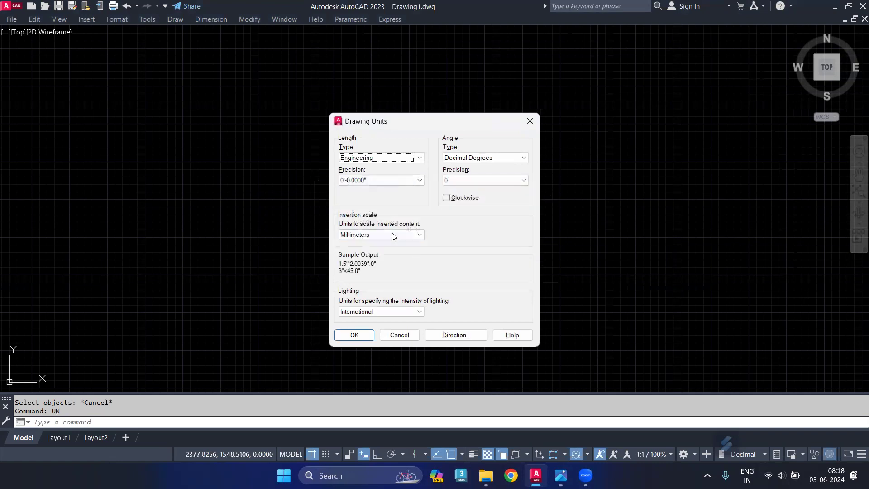
left_click(391, 234)
left_click(380, 254)
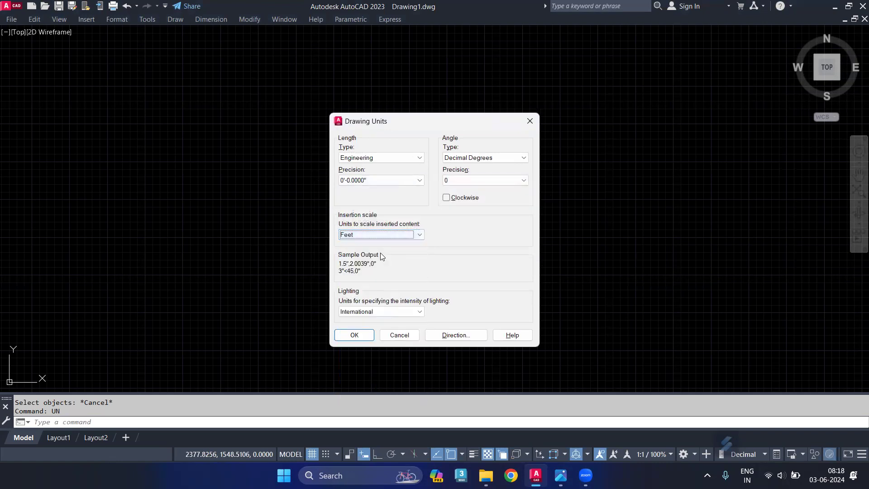
left_click(376, 235)
left_click(370, 340)
Step: Zoom to All, then open the External References palette with IM
type("z")
key("Return")
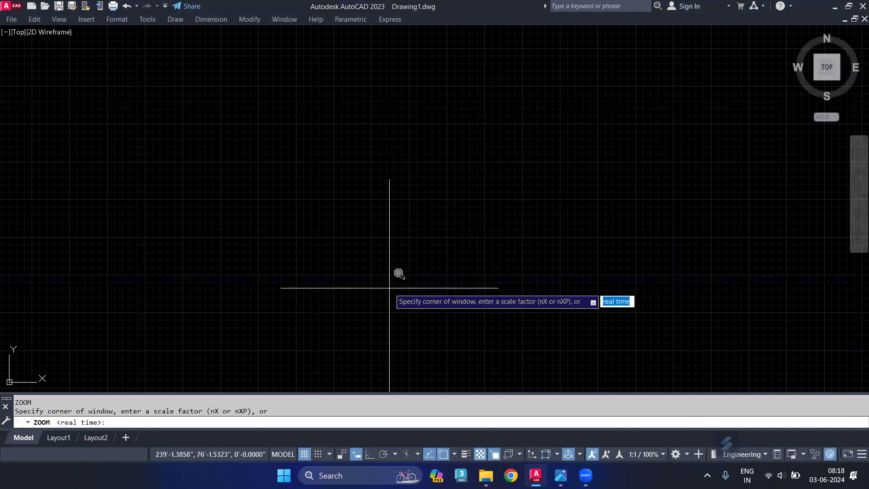
type("a")
key("Return")
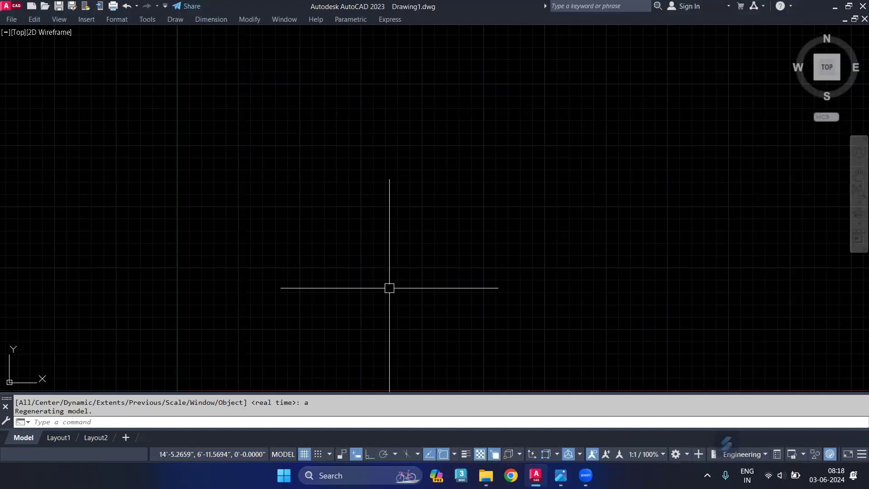
type("IM")
key("Return")
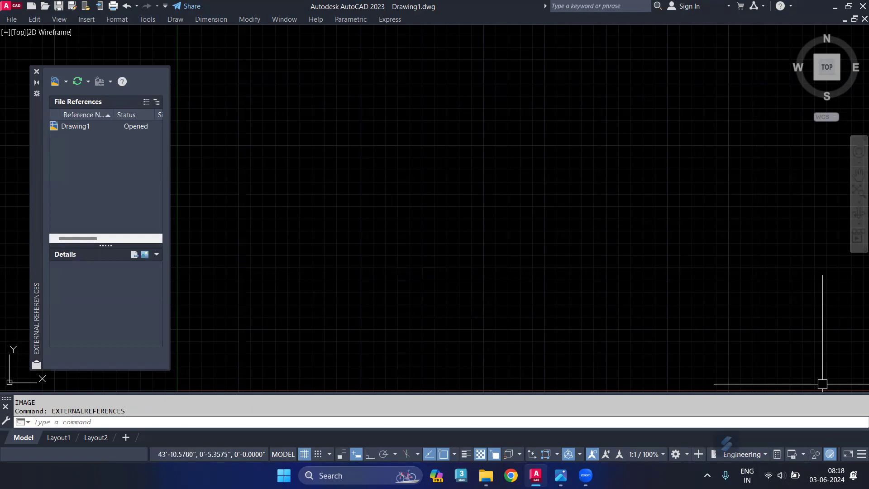
Step: Start Attach Image from the File References list and browse the Desktop folder
right_click(109, 191)
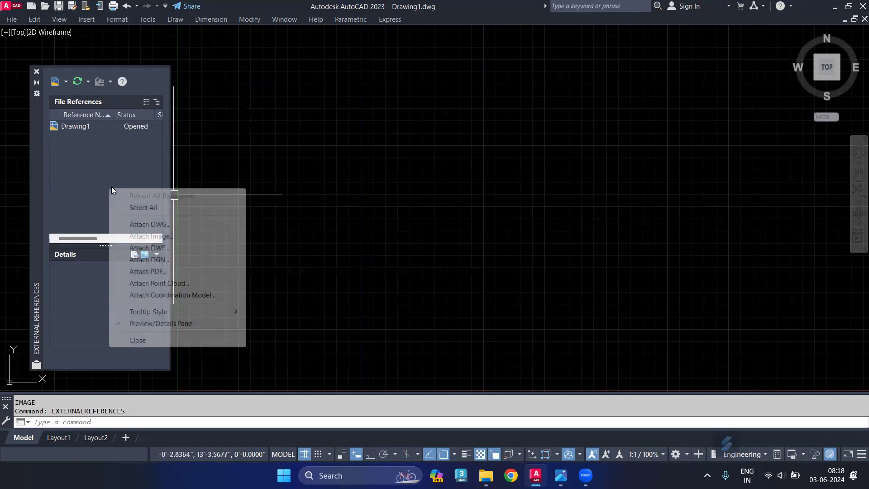
left_click(163, 237)
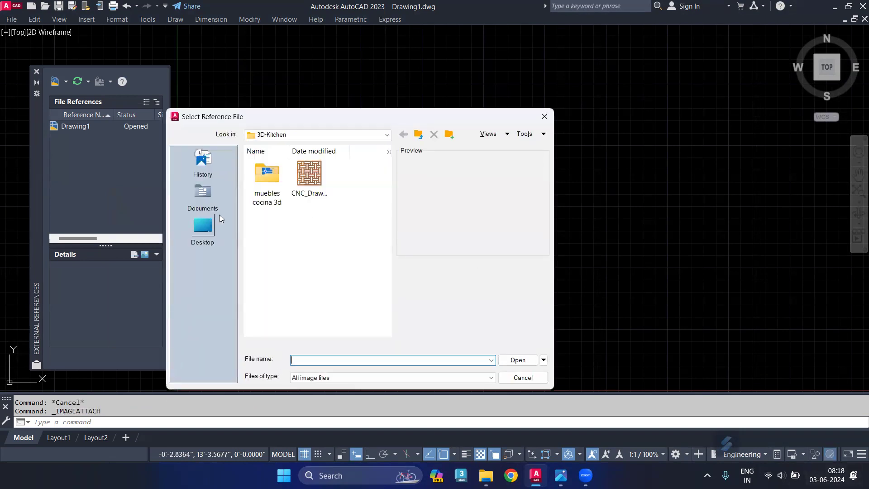
left_click(202, 226)
scroll(310, 283, "down", 3)
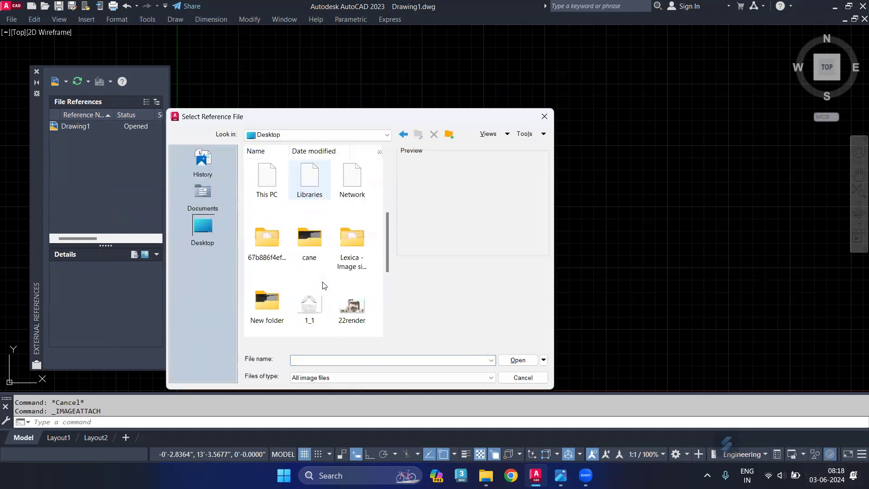
scroll(306, 261, "down", 2)
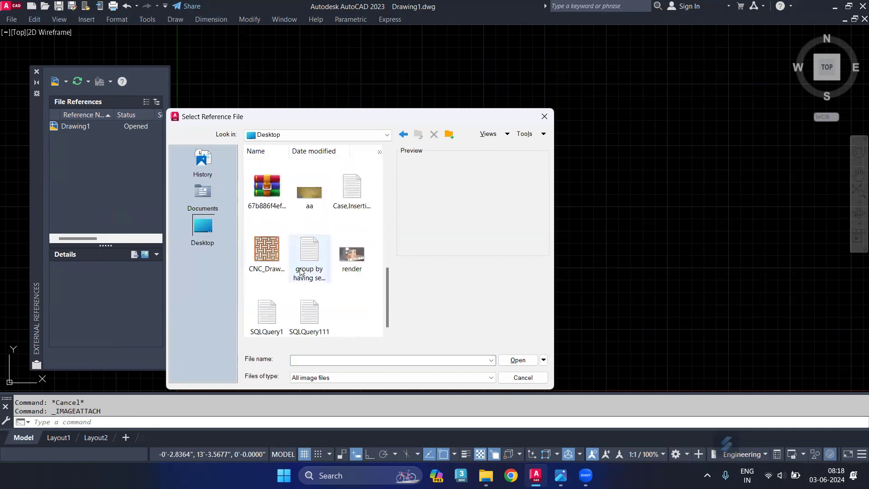
scroll(299, 261, "up", 2)
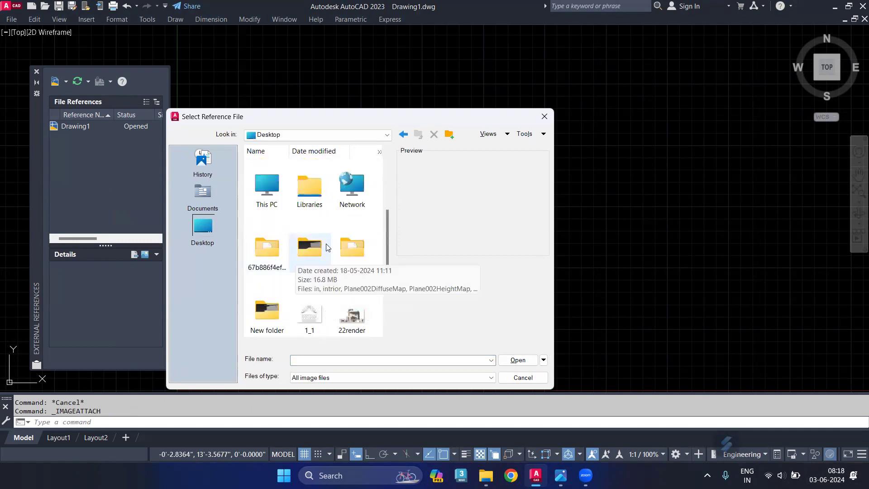
scroll(299, 262, "up", 2)
scroll(334, 272, "down", 2)
scroll(349, 281, "down", 2)
Step: Go to Desktop Data > Desktop Files and open the wooden home temple image
double_click(279, 242)
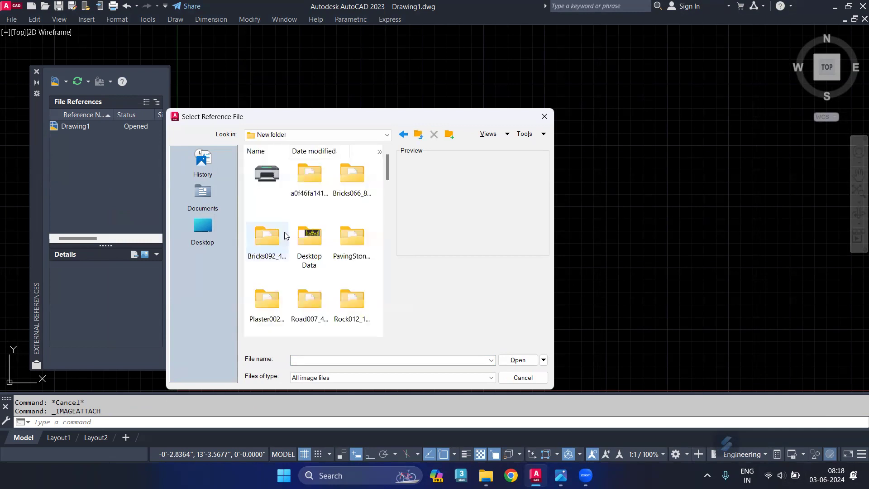
double_click(321, 250)
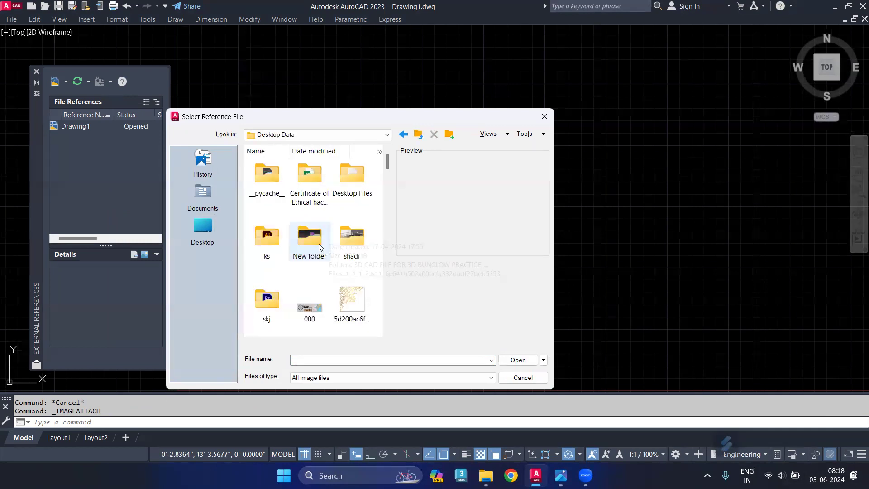
double_click(347, 198)
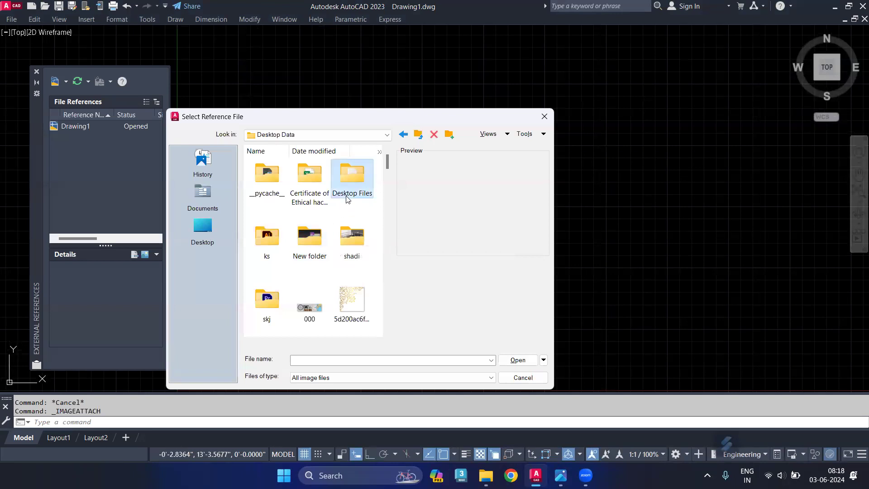
scroll(319, 254, "down", 3)
scroll(318, 252, "down", 3)
scroll(319, 253, "down", 3)
scroll(308, 247, "down", 3)
scroll(299, 240, "down", 3)
scroll(299, 240, "down", 3)
scroll(299, 240, "down", 3)
scroll(299, 240, "down", 3)
scroll(298, 240, "down", 3)
scroll(299, 240, "down", 3)
scroll(299, 240, "down", 3)
scroll(299, 240, "down", 3)
scroll(298, 240, "down", 3)
scroll(299, 240, "down", 3)
scroll(298, 240, "down", 3)
left_click(266, 284)
left_click(520, 361)
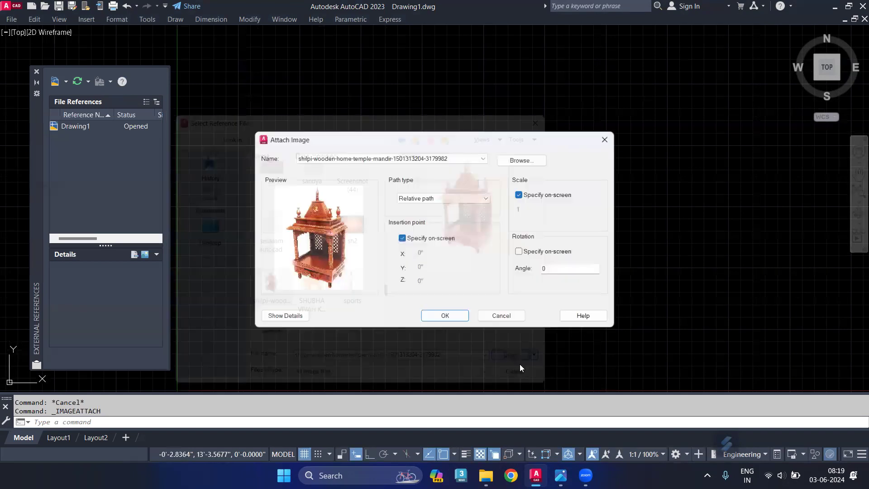
Step: Attach the photo at the origin with scale 1 and close the references palette
left_click(464, 316)
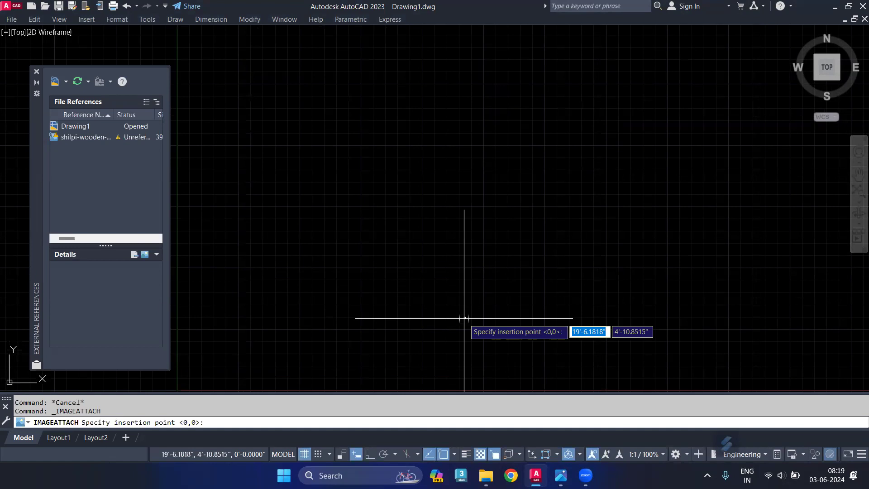
key("Return")
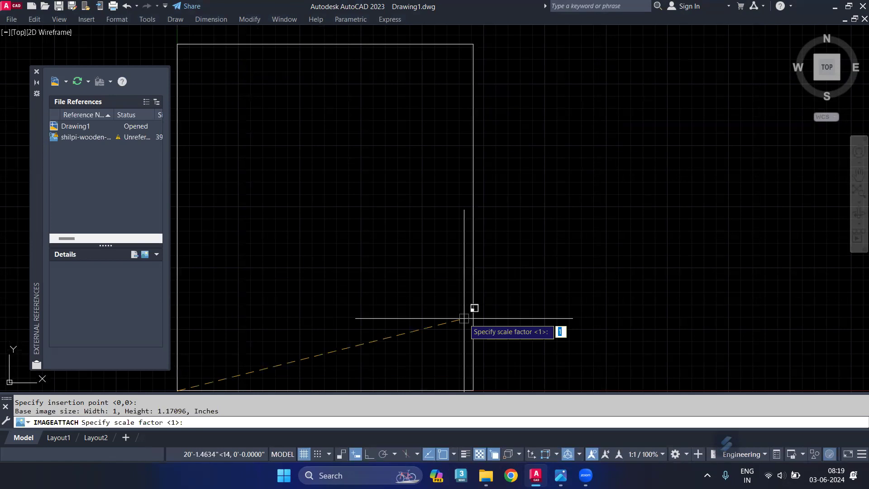
key("Return")
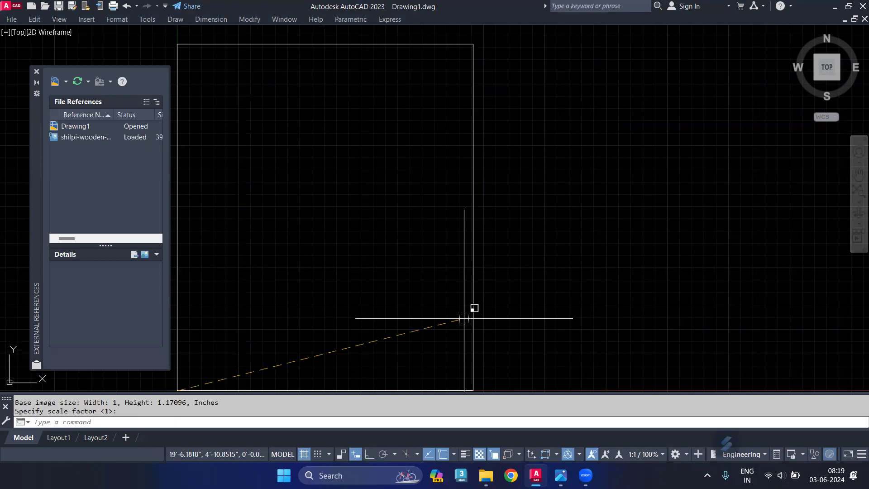
left_click(37, 71)
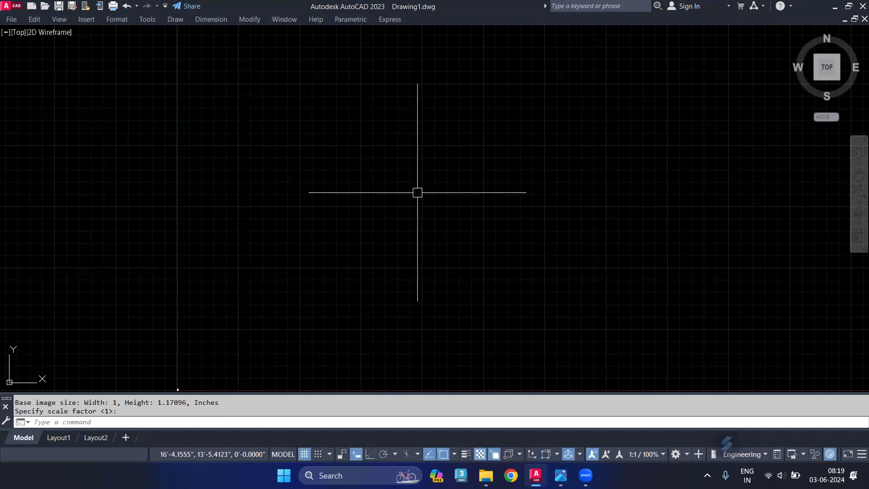
Step: Zoom to extents and pan the temple photo up to frame it
type("z")
key("Return")
type("e")
key("Return")
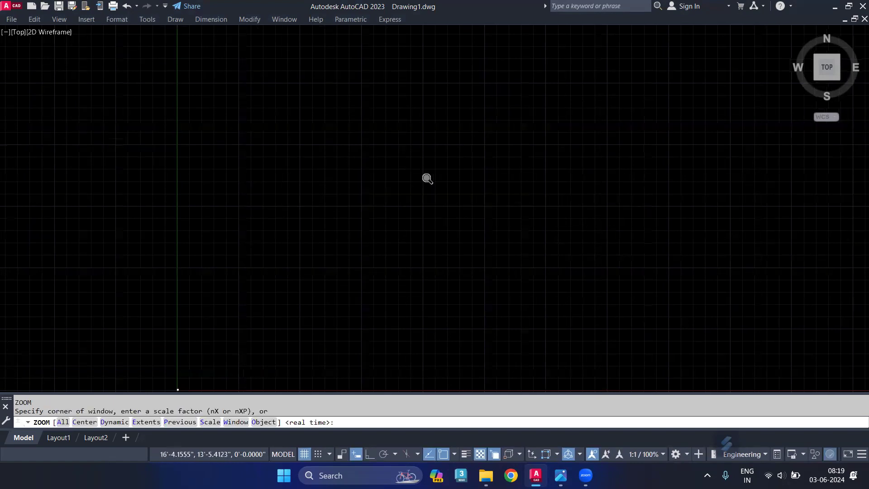
type("e")
key("Return")
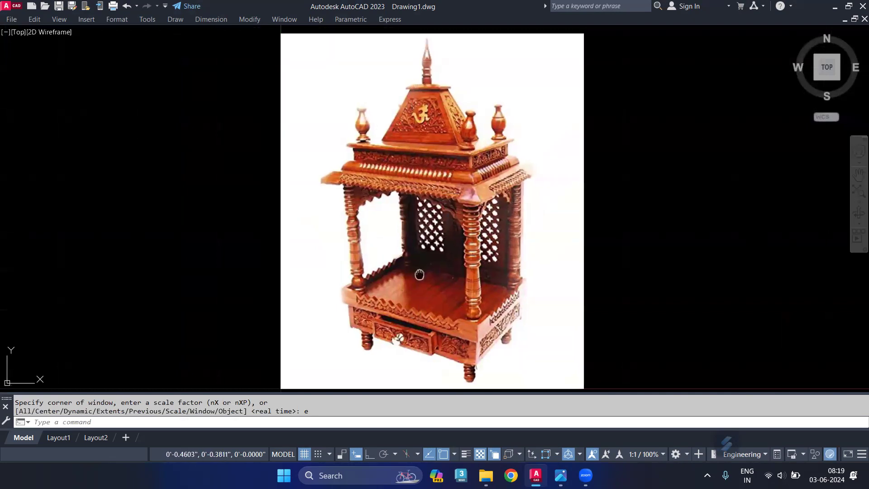
middle_click_drag(412, 301, 408, 254)
Step: Zoom in on the temple's base and set the current colour to red
scroll(407, 254, "up", 2)
scroll(408, 254, "up", 2)
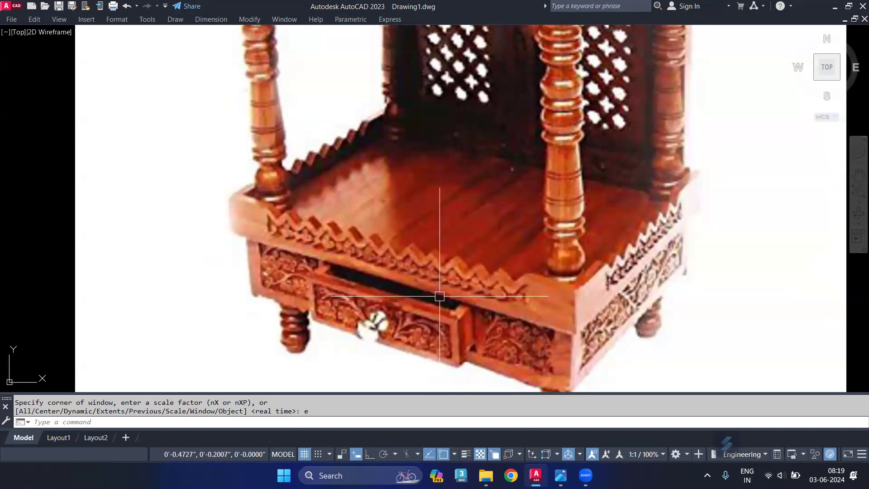
type("co")
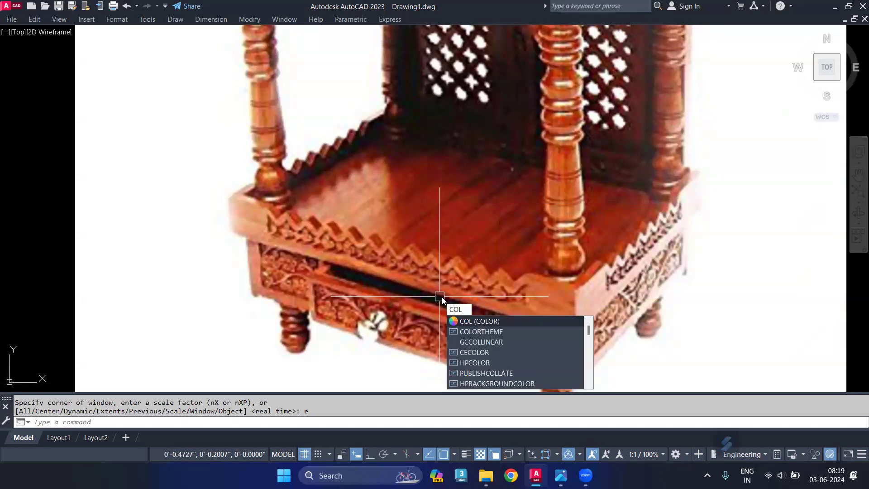
key("Return")
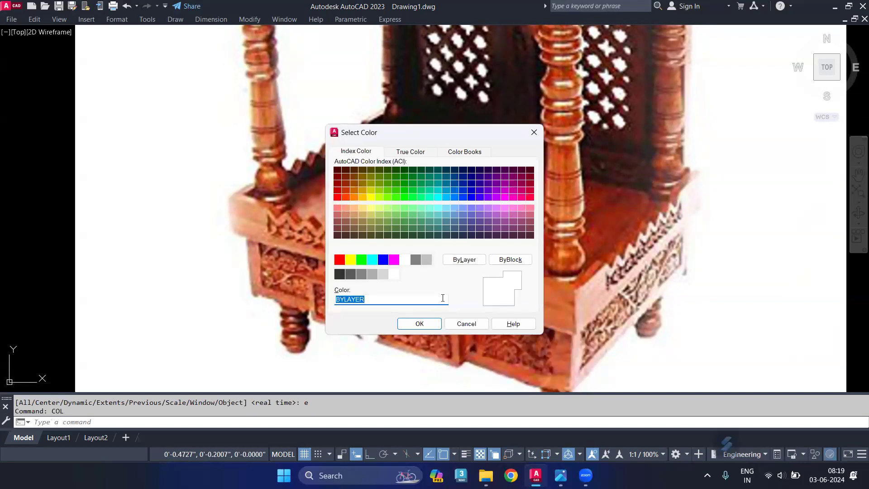
left_click(340, 259)
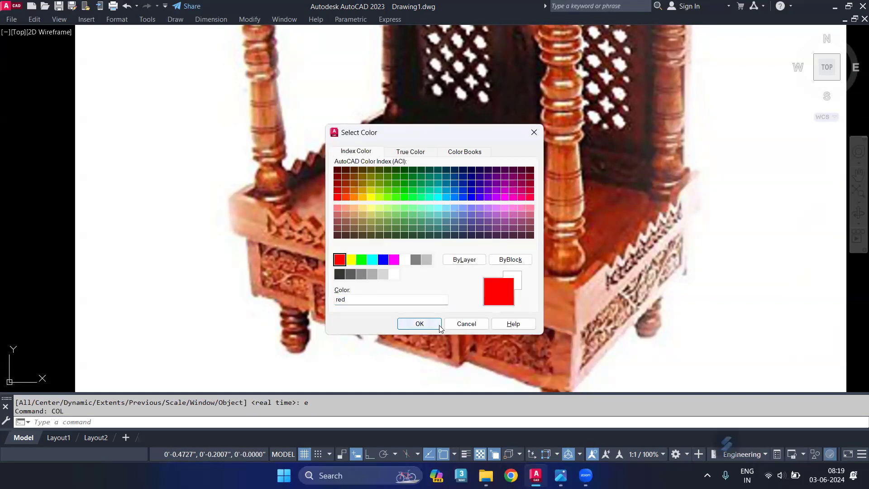
left_click(432, 324)
Step: Draw a red line from the base's left ledge corner to its right corner
type("l")
key("Return")
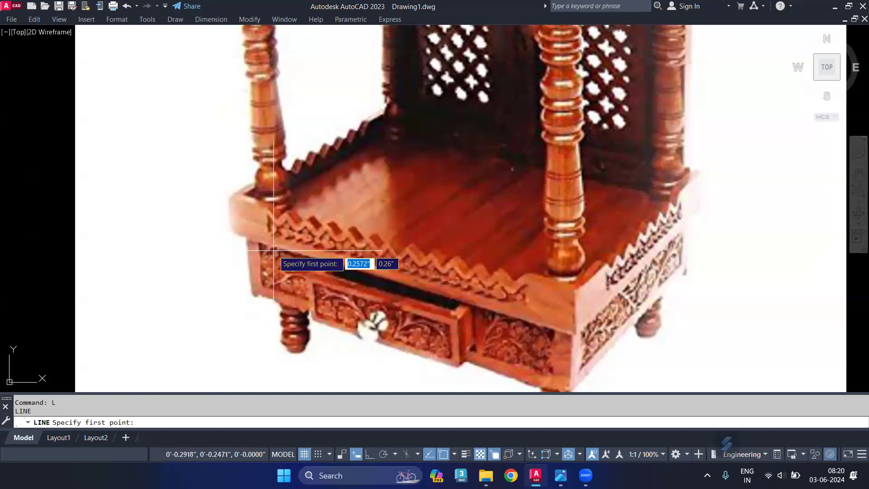
scroll(297, 265, "up", 3)
scroll(235, 238, "up", 2)
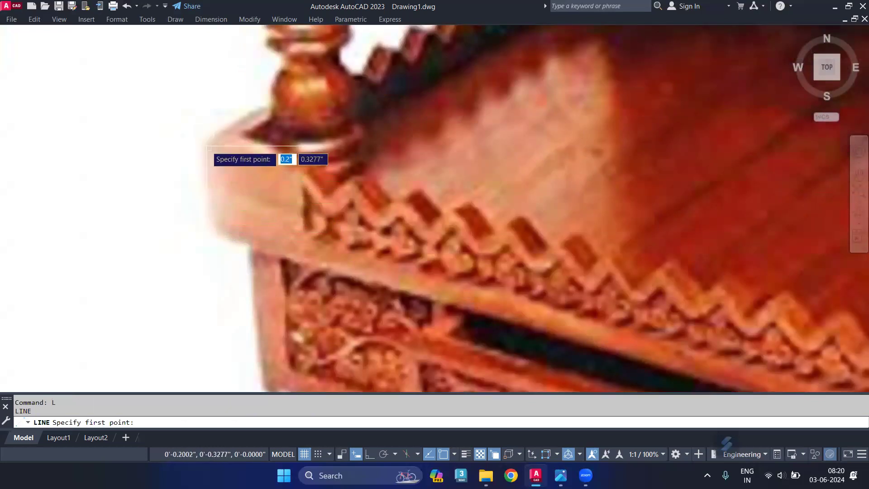
left_click(205, 145)
middle_click_drag(539, 319, 413, 239)
scroll(594, 261, "down", 5)
scroll(588, 256, "up", 2)
scroll(593, 252, "up", 3)
scroll(598, 254, "up", 1)
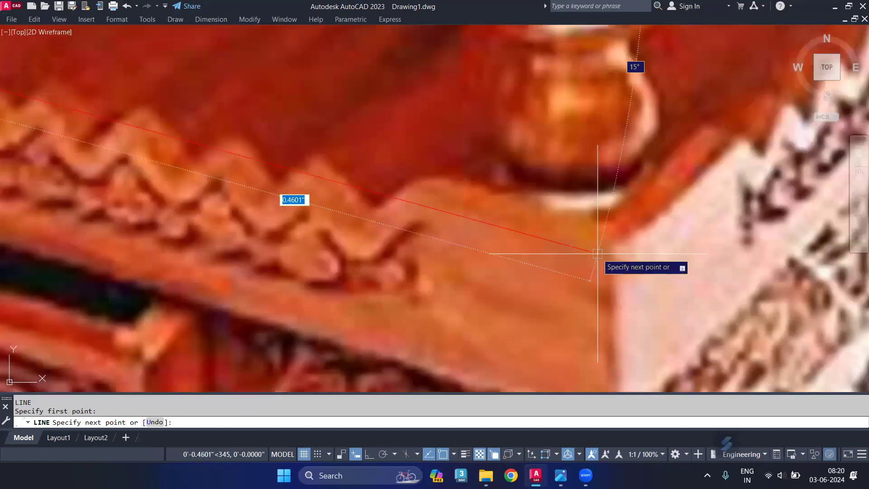
scroll(597, 254, "down", 5)
scroll(602, 253, "up", 5)
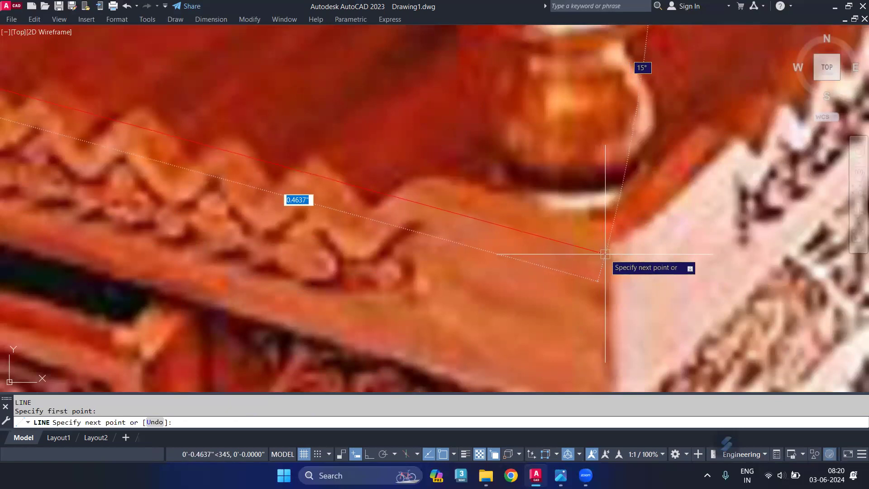
left_click(605, 254)
key("Return")
scroll(557, 293, "down", 5)
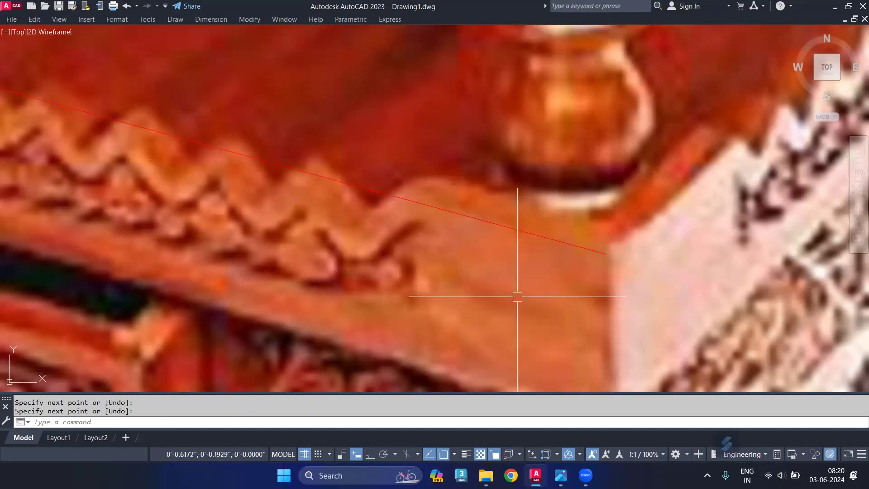
scroll(531, 326, "up", 3)
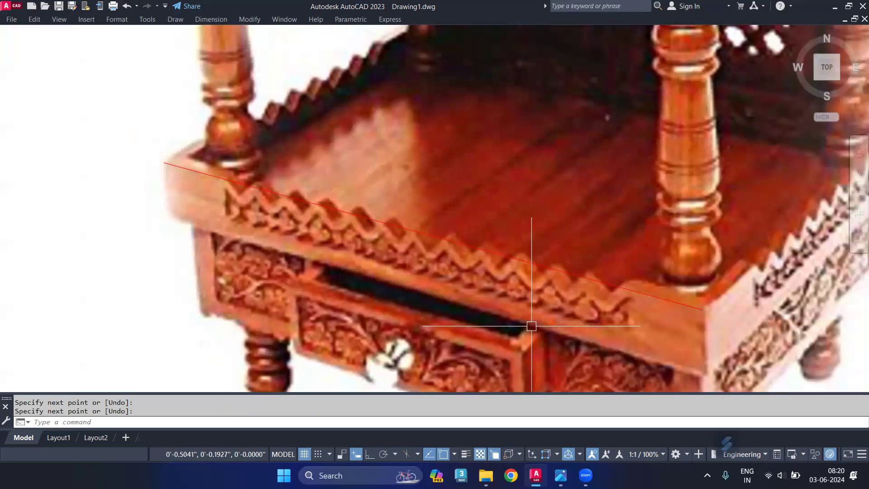
scroll(531, 326, "down", 2)
Step: Start SCALE on the temple image, with its bottom-left corner as base point
type("SC")
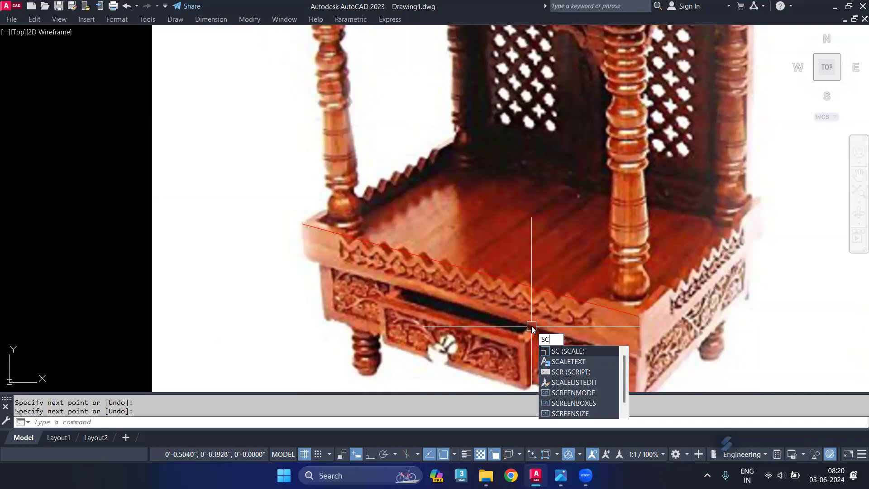
scroll(534, 326, "down", 2)
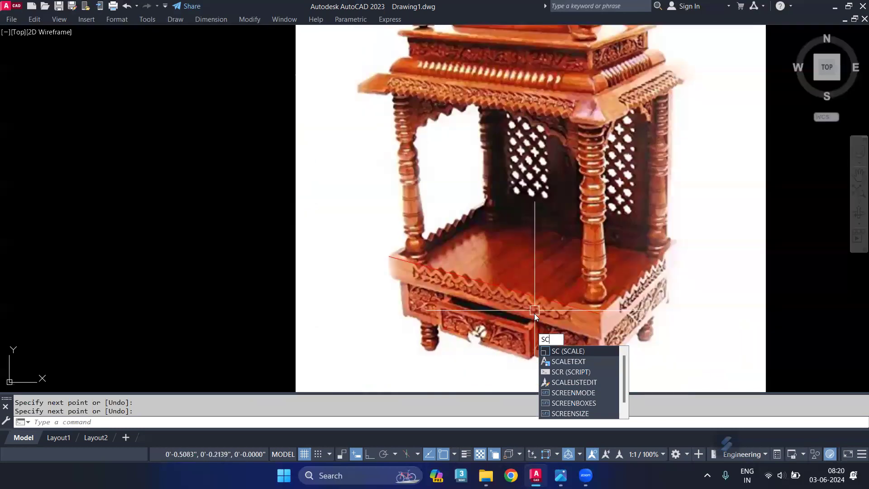
key("Return")
scroll(563, 354, "down", 2)
scroll(603, 322, "down", 2)
left_click(668, 129)
left_click(482, 358)
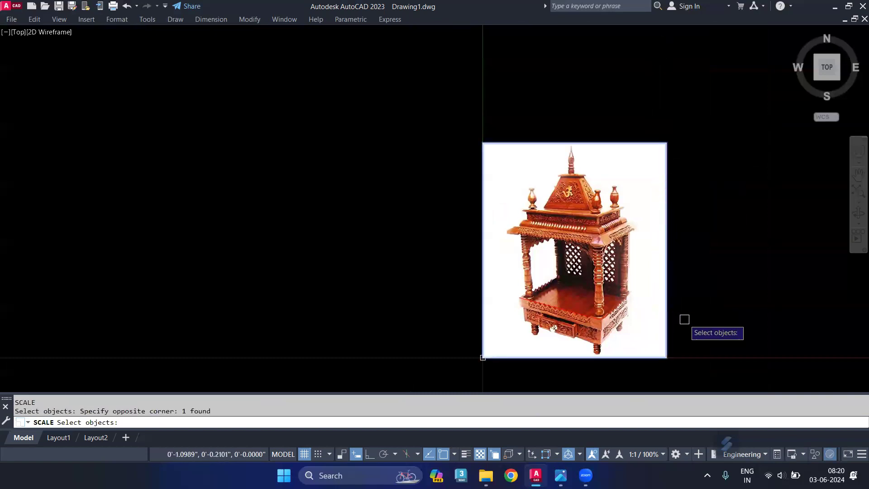
key("Return")
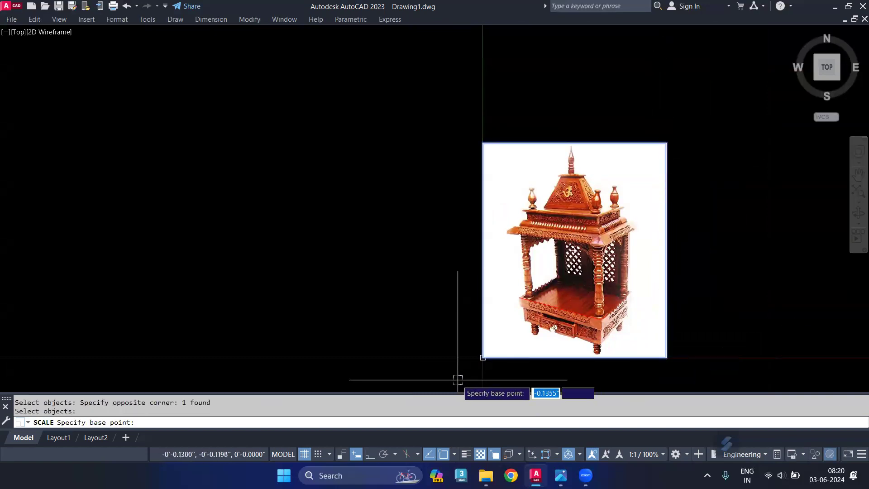
scroll(481, 357, "up", 3)
scroll(480, 351, "up", 5)
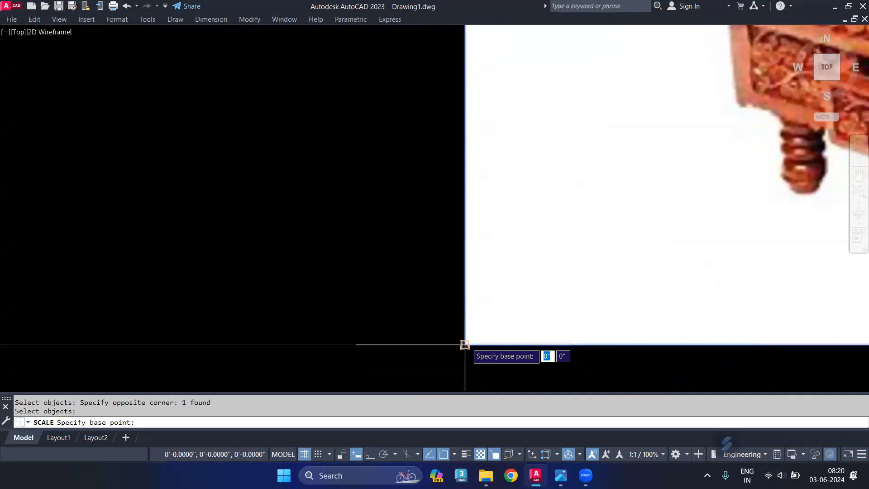
left_click(465, 345)
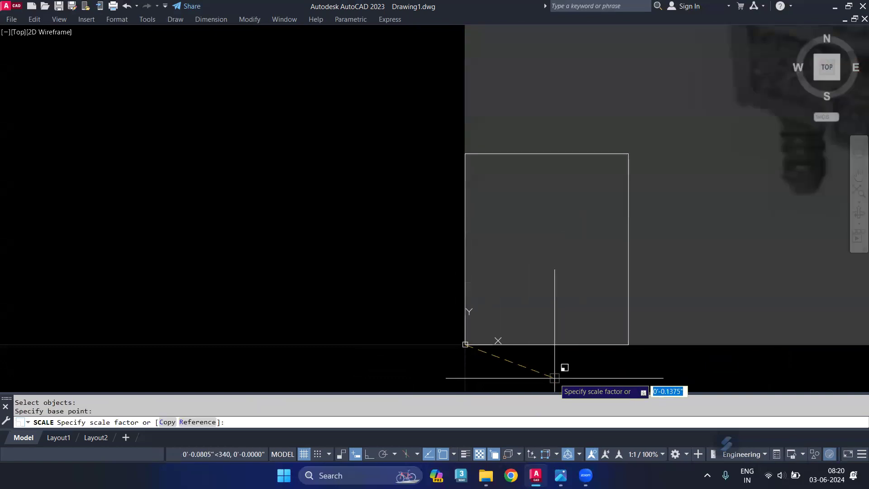
Step: Scale by reference using the red line's endpoints, setting the new length to 18
type("r")
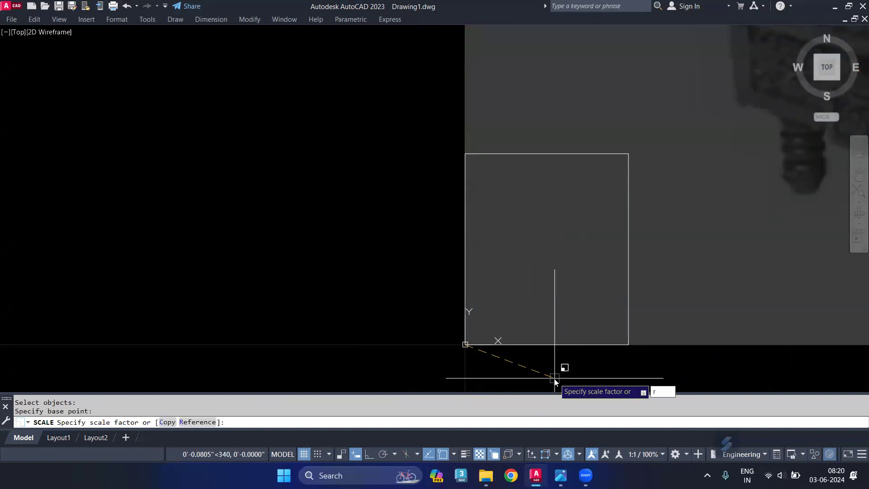
key("Return")
middle_click_drag(556, 379, 469, 239)
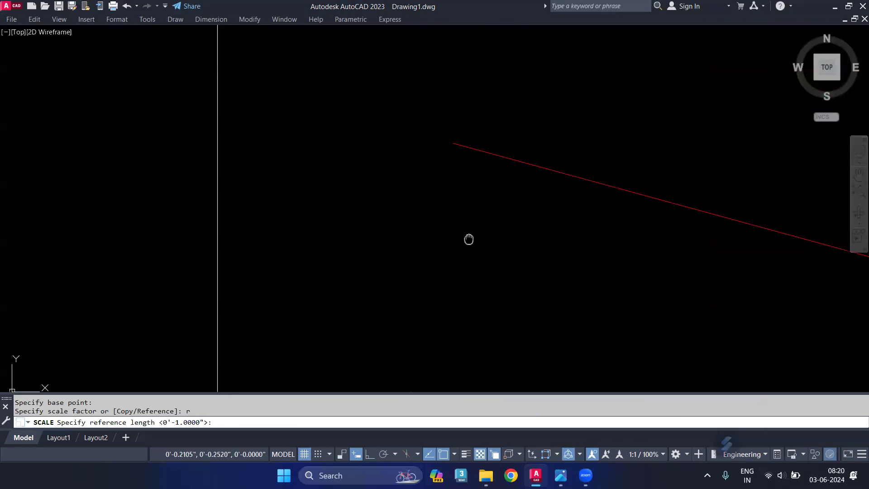
scroll(464, 204, "up", 3)
left_click(459, 169)
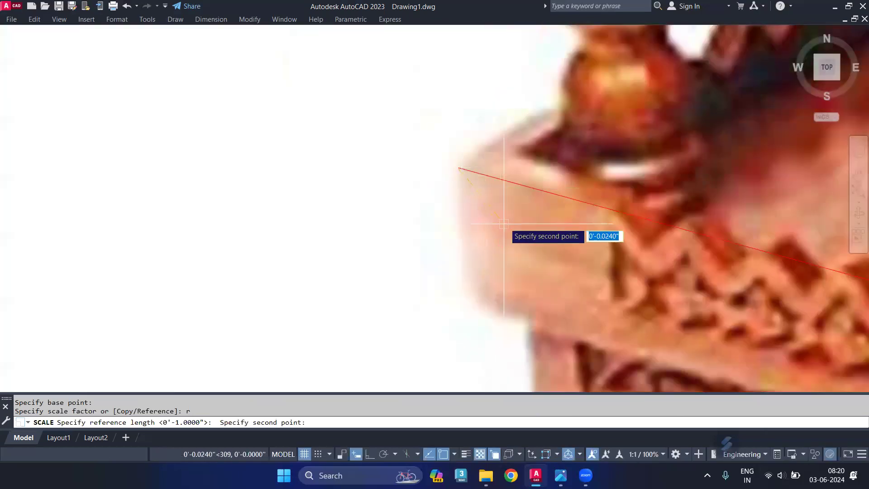
scroll(526, 249, "down", 5)
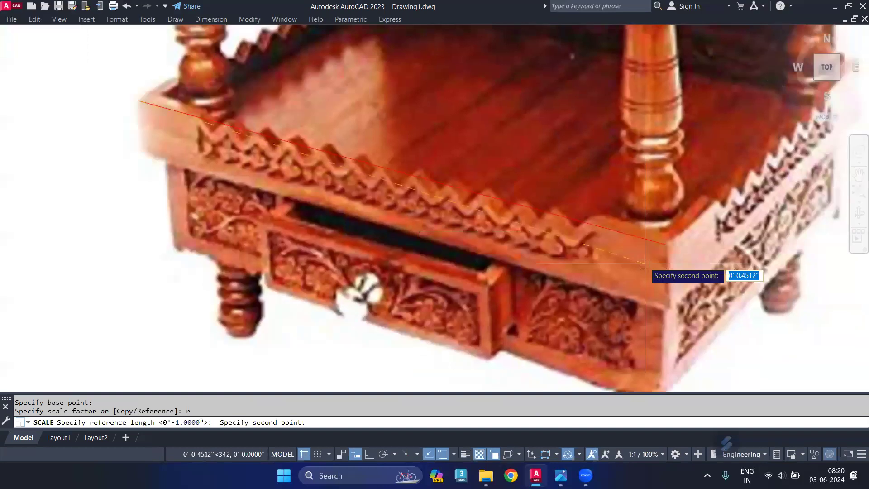
scroll(644, 263, "up", 5)
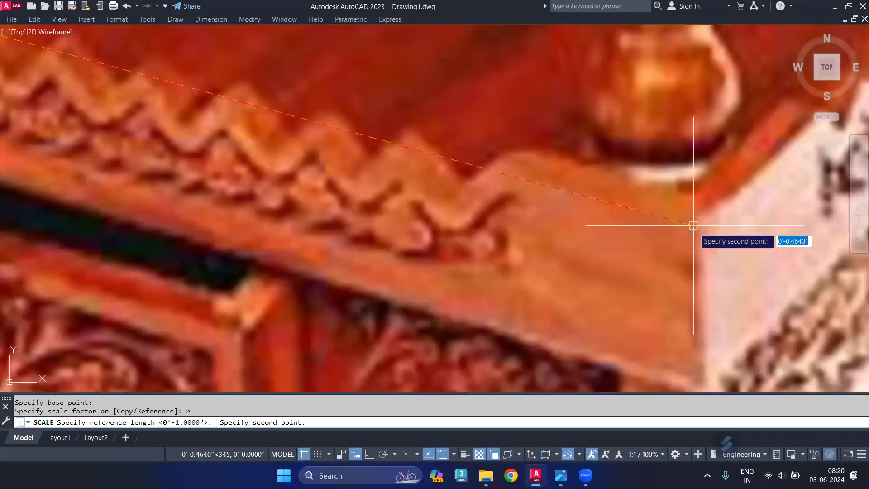
left_click(693, 225)
scroll(687, 273, "down", 5)
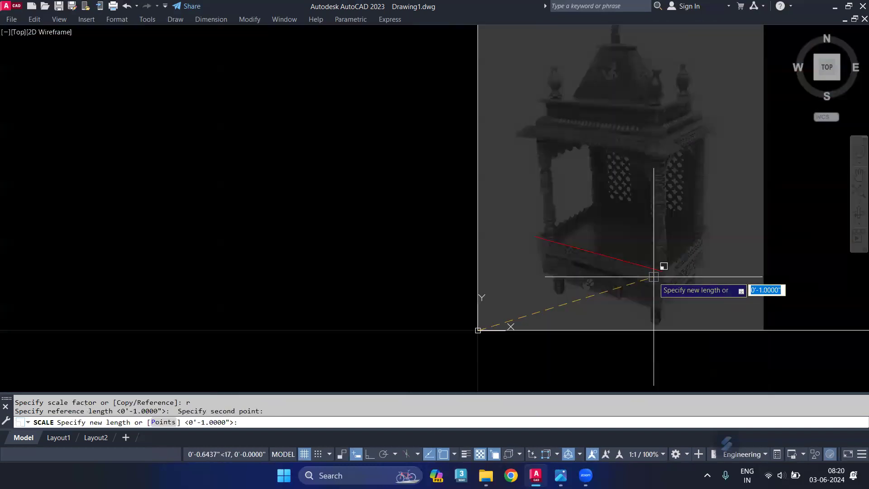
scroll(654, 271, "down", 3)
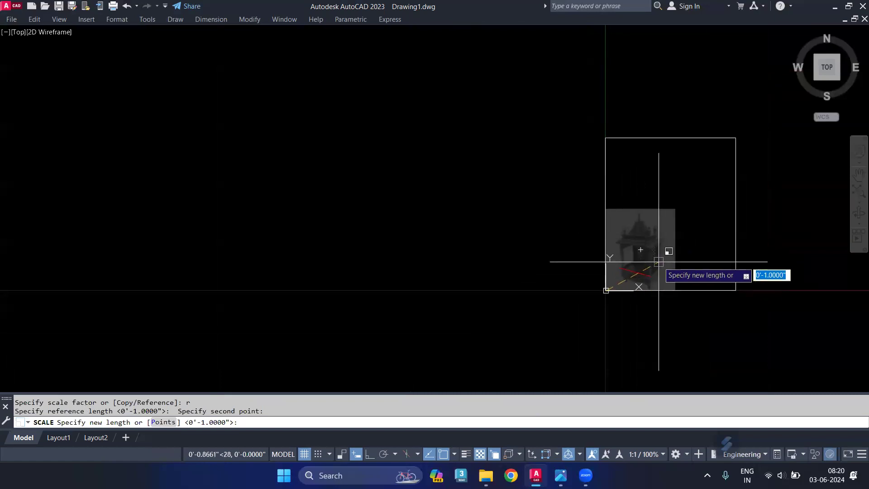
type("1")
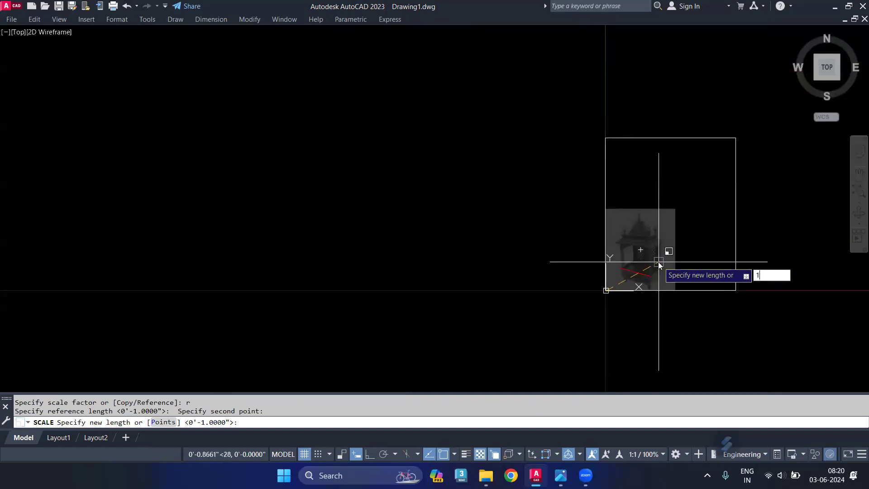
type("8")
key("Return")
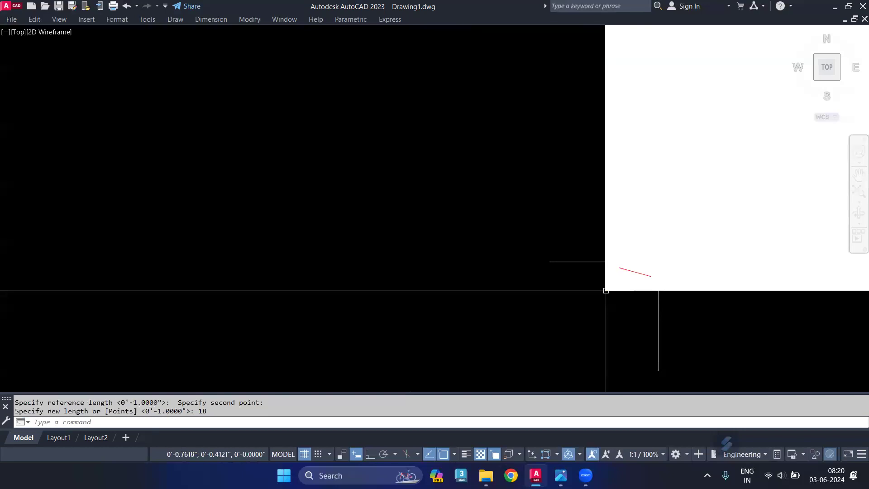
Step: Pan and zoom to centre the enlarged temple image in view
mouse_move(626, 283)
middle_mouse_down()
mouse_move(675, 255)
mouse_move(375, 342)
middle_mouse_up()
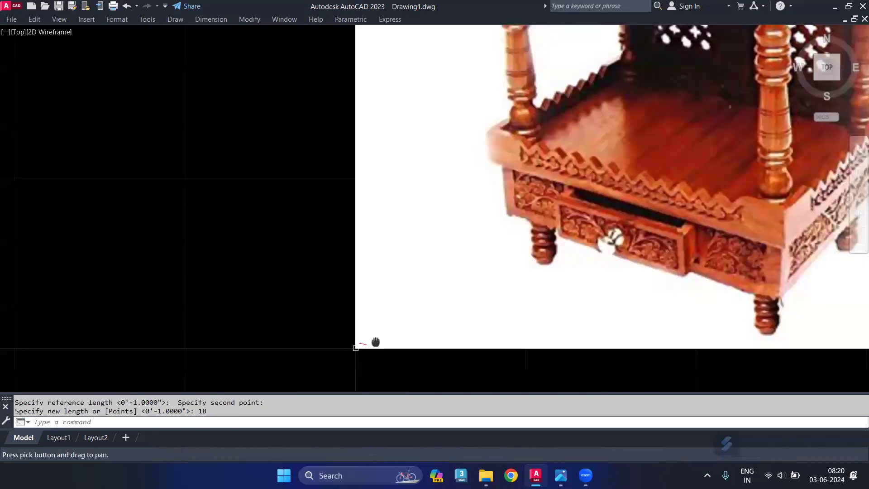
scroll(414, 297, "down", 4)
middle_click_drag(574, 211, 508, 213)
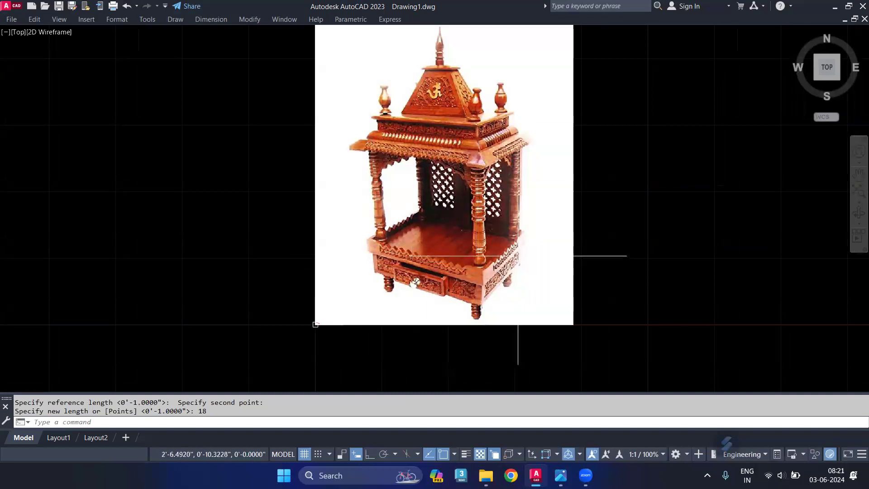
scroll(481, 333, "up", 2)
scroll(482, 326, "up", 4)
Step: Try a linear dimension from the front leg's bottom to the base's underside, then cancel it
scroll(483, 316, "up", 3)
type("dli")
key("Return")
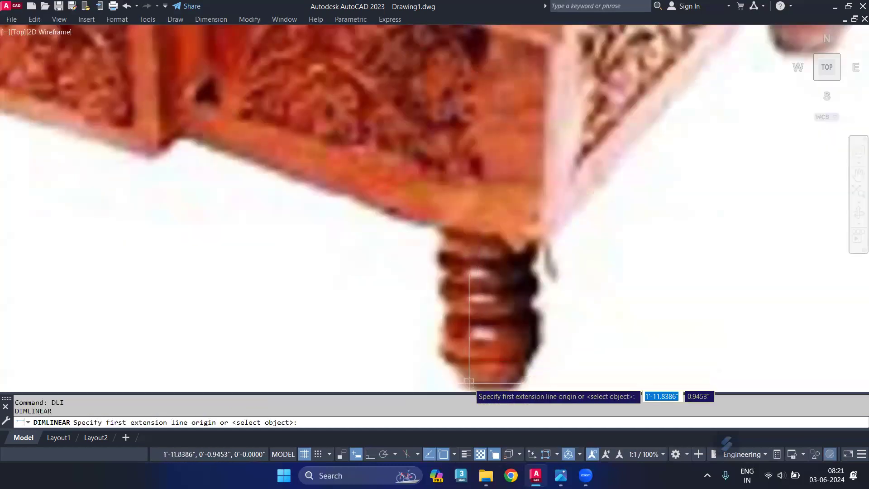
middle_click_drag(469, 382, 471, 360)
scroll(490, 255, "down", 2)
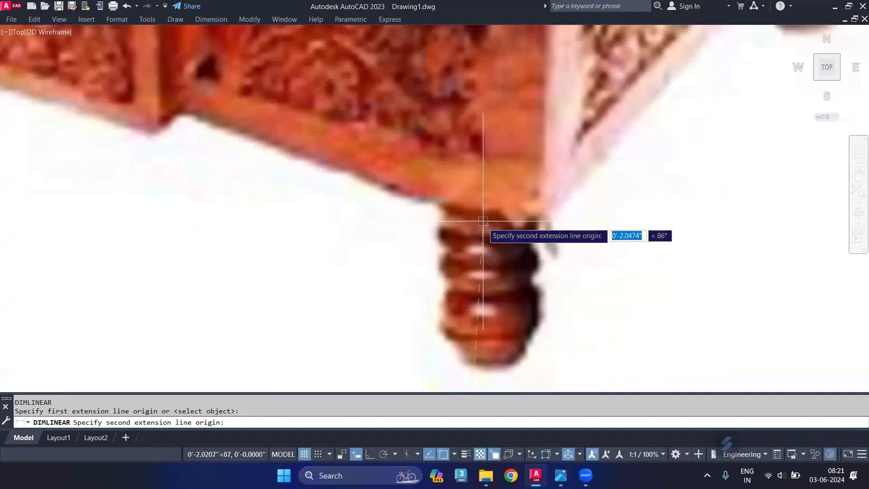
left_click(486, 213)
scroll(494, 248, "down", 1)
scroll(494, 248, "down", 3)
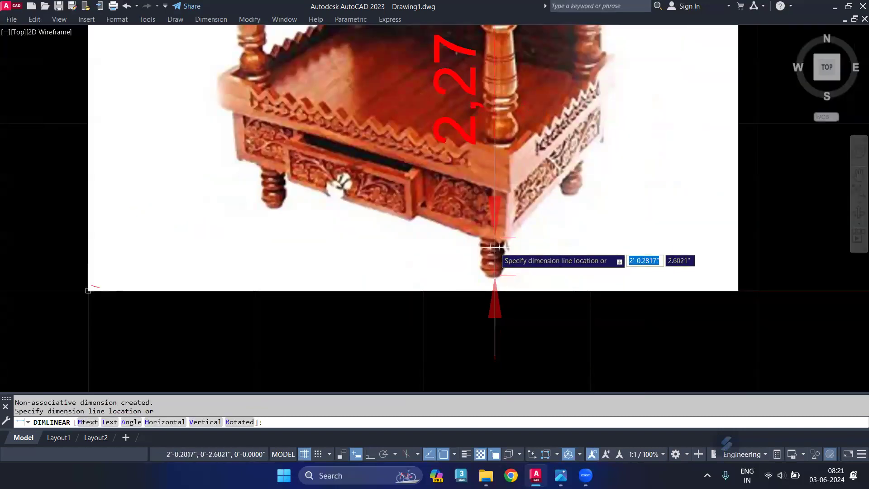
key("Escape")
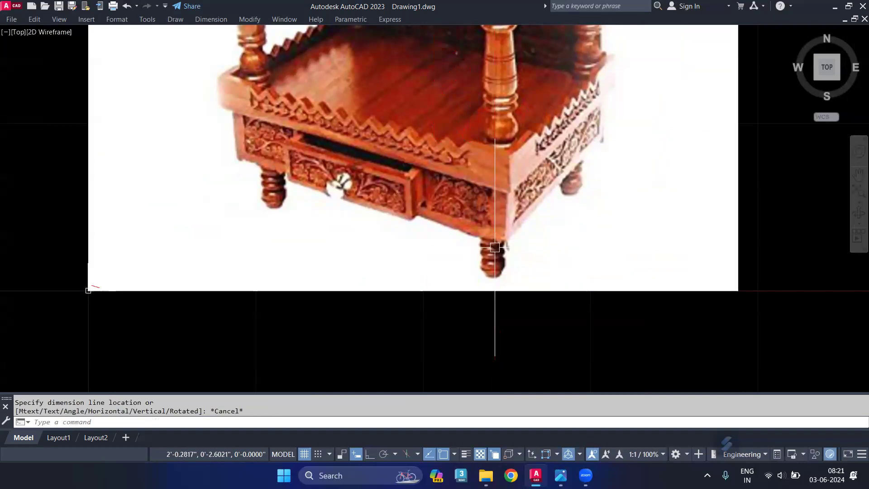
Step: Try a linear dimension from the stand's bottom corner to the side panel's top, then cancel
scroll(495, 247, "up", 2)
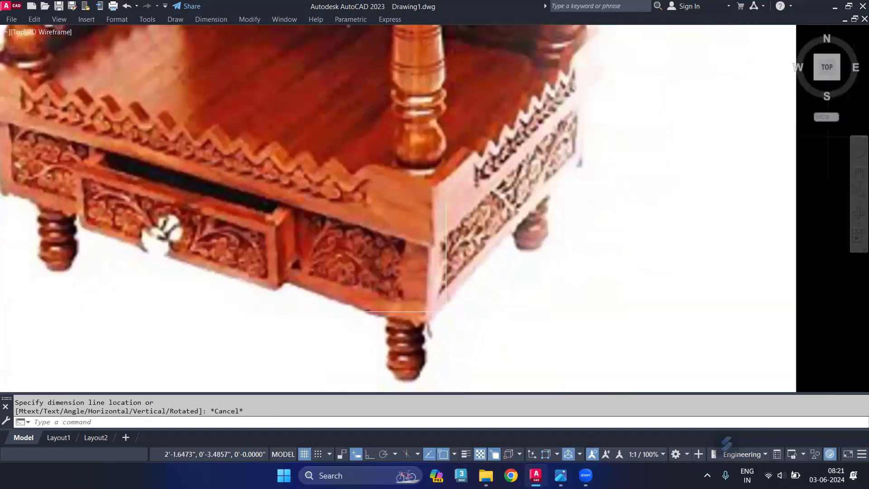
key("Return")
left_click(433, 313)
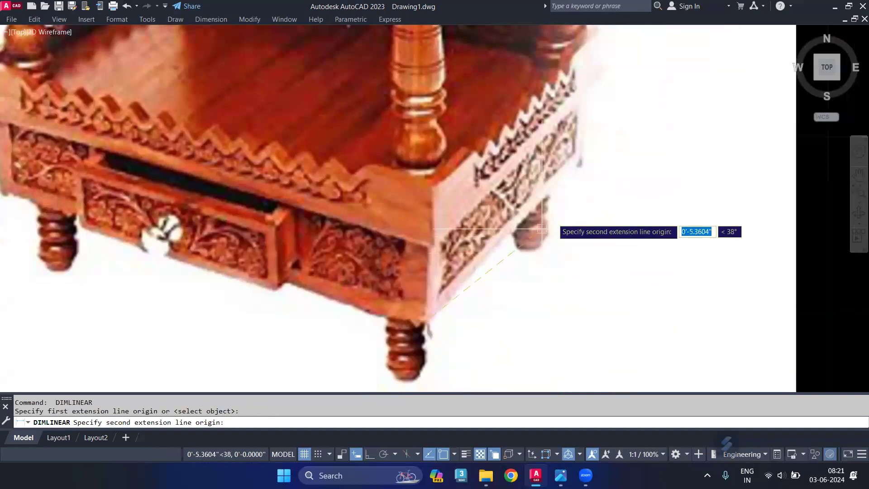
left_click(579, 163)
scroll(584, 169, "down", 2)
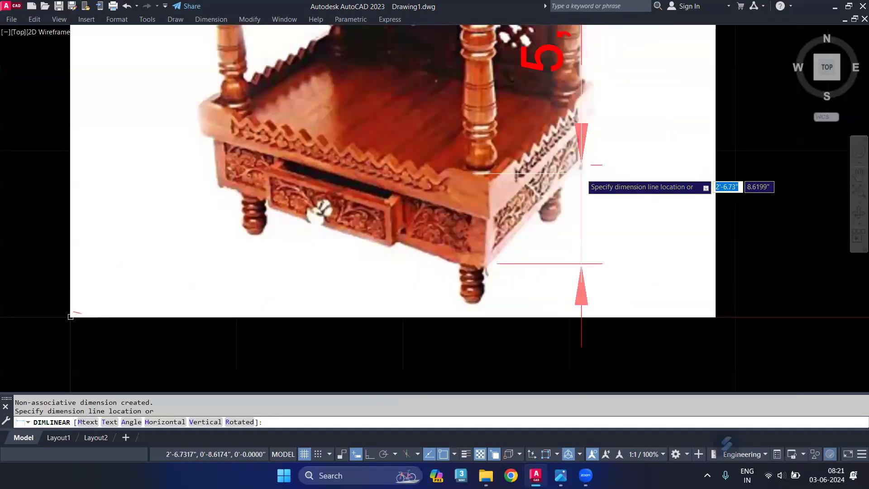
scroll(586, 173, "down", 2)
scroll(587, 174, "down", 1)
key("Escape")
Step: Measure the platform's front side with an aligned dimension (DAL), then discard it
type("DAL")
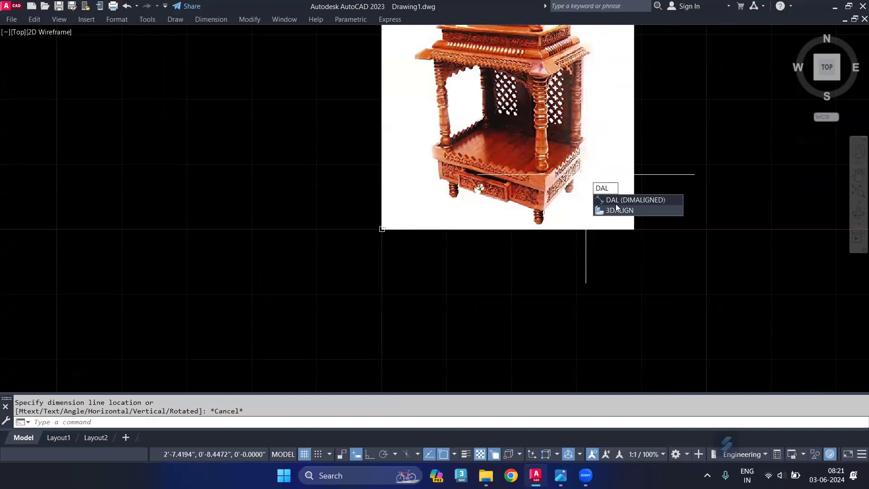
key("Return")
scroll(607, 209, "up", 2)
scroll(573, 213, "up", 3)
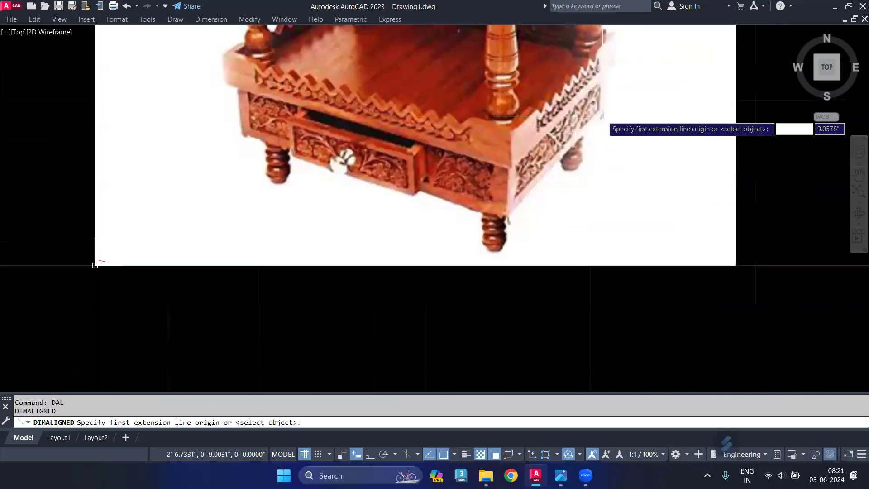
left_click(602, 116)
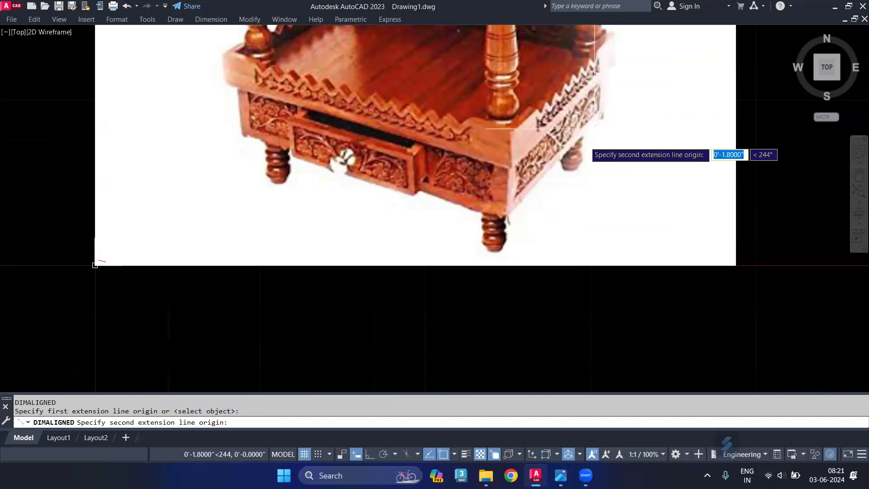
left_click(507, 212)
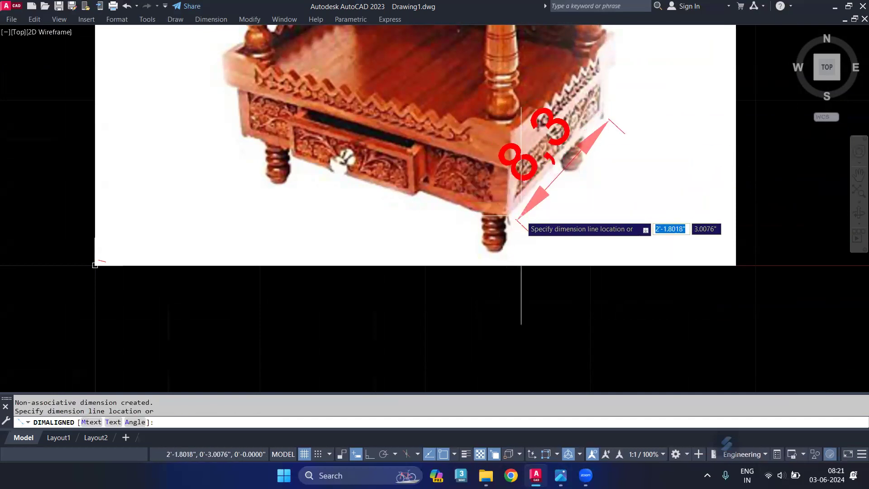
key("Escape")
Step: Measure the leg height from its top to bottom with an aligned dimension, then discard it
scroll(496, 249, "up", 3)
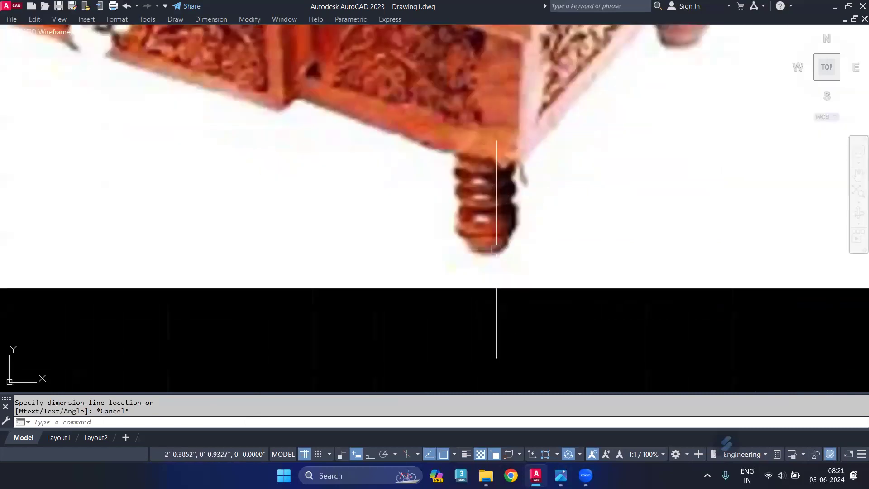
key("Return")
left_click(490, 156)
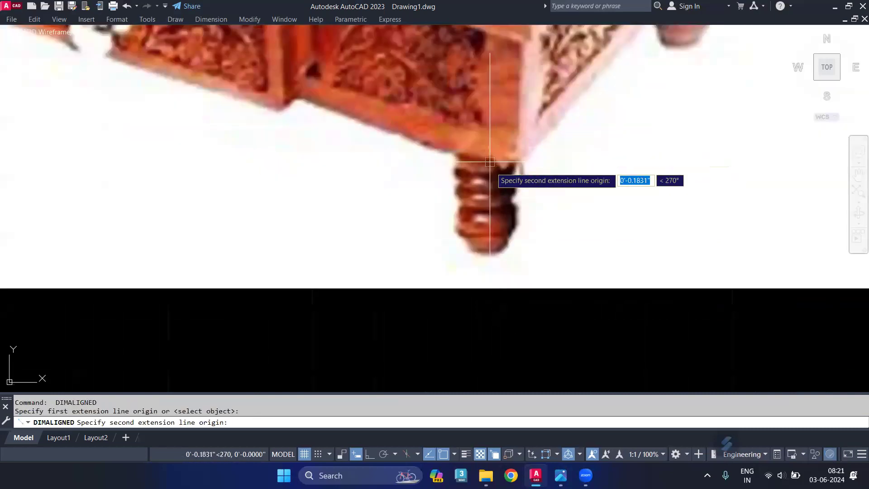
left_click(490, 252)
scroll(488, 233, "down", 4)
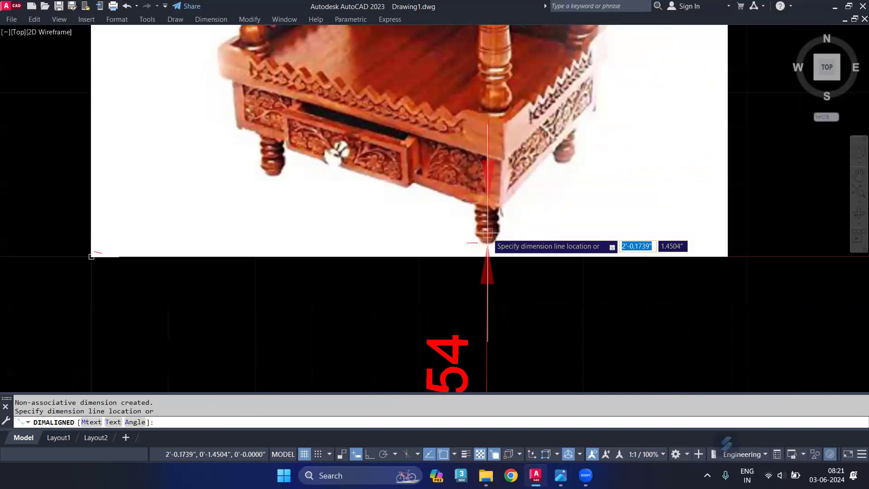
scroll(488, 233, "down", 2)
key("Escape")
Step: Measure the platform depth with an aligned dimension, discard it, and zoom out to the whole picture
scroll(497, 190, "up", 2)
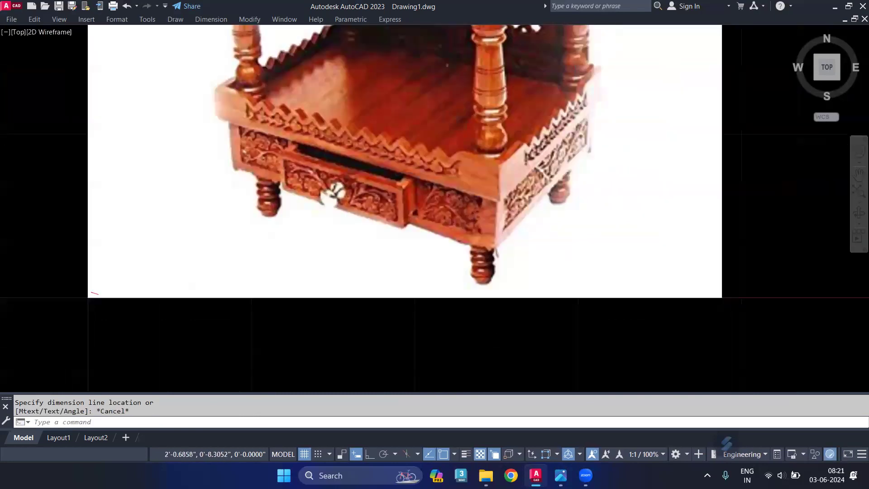
scroll(498, 173, "up", 2)
key("Return")
left_click(498, 173)
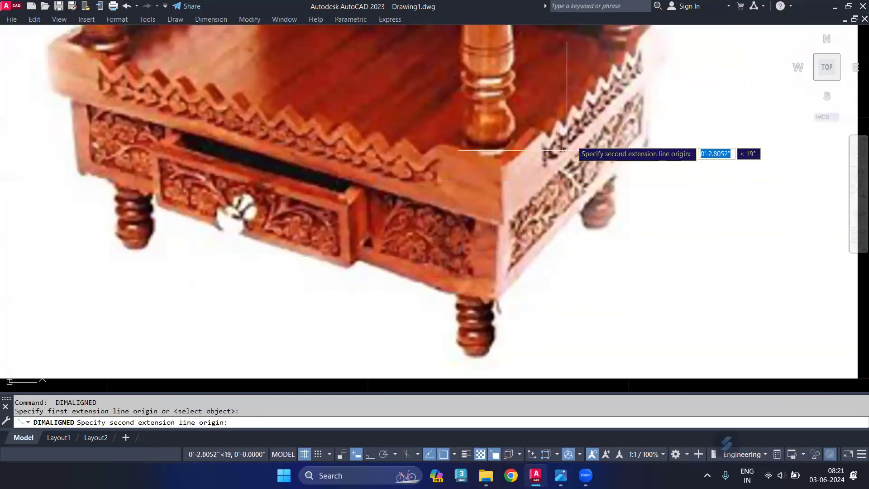
scroll(569, 137, "up", 2)
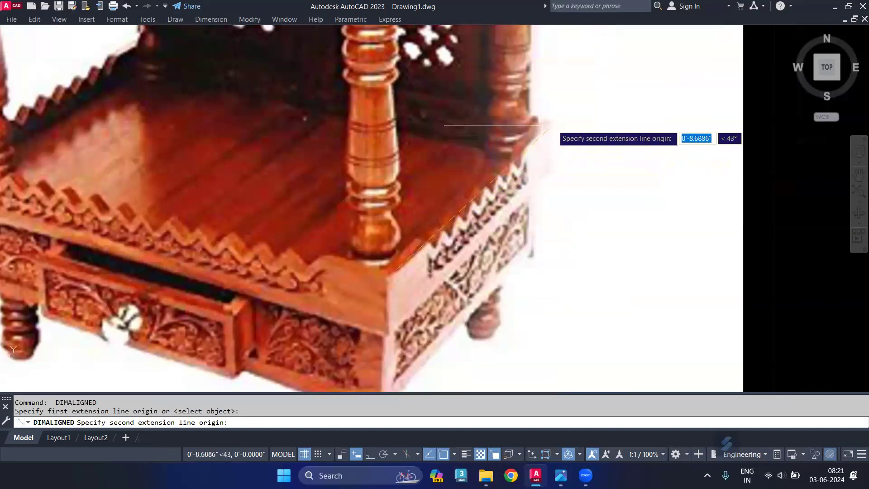
left_click(551, 132)
scroll(553, 140, "down", 1)
key("Escape")
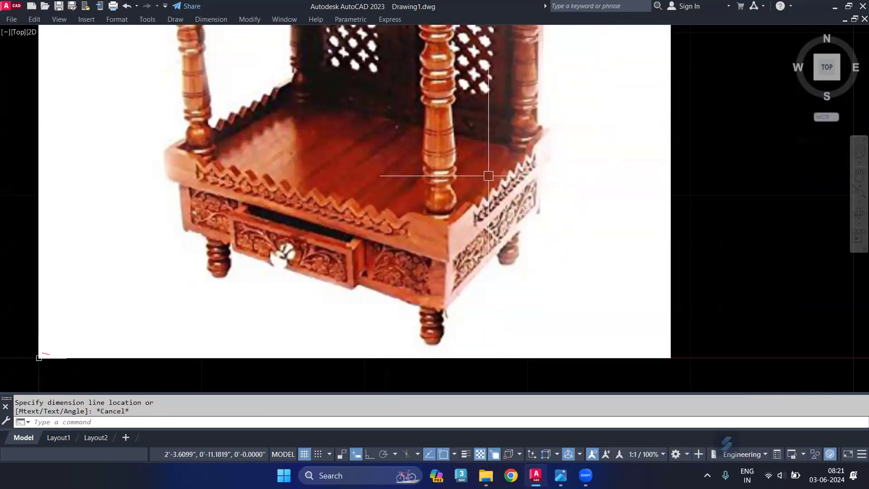
scroll(489, 176, "down", 5)
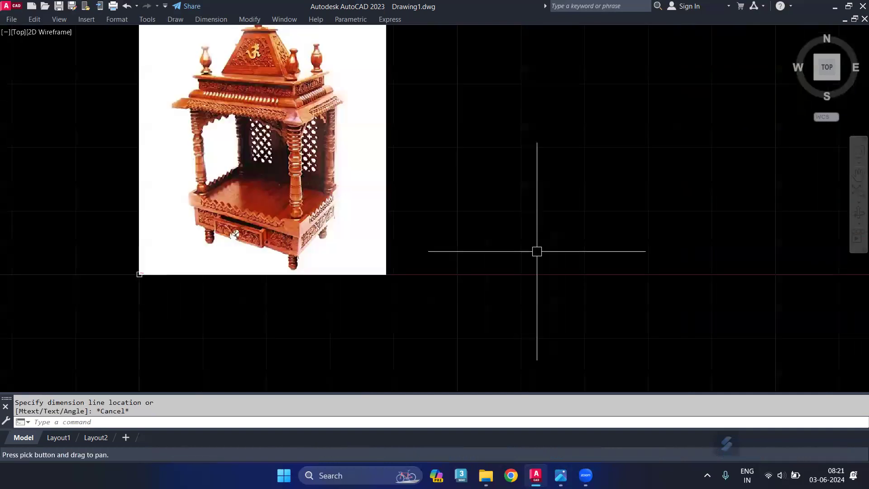
Step: Draw an 18 by 9 rectangle to the right of the picture
key("Escape")
type("r")
key("Return")
left_click(556, 261)
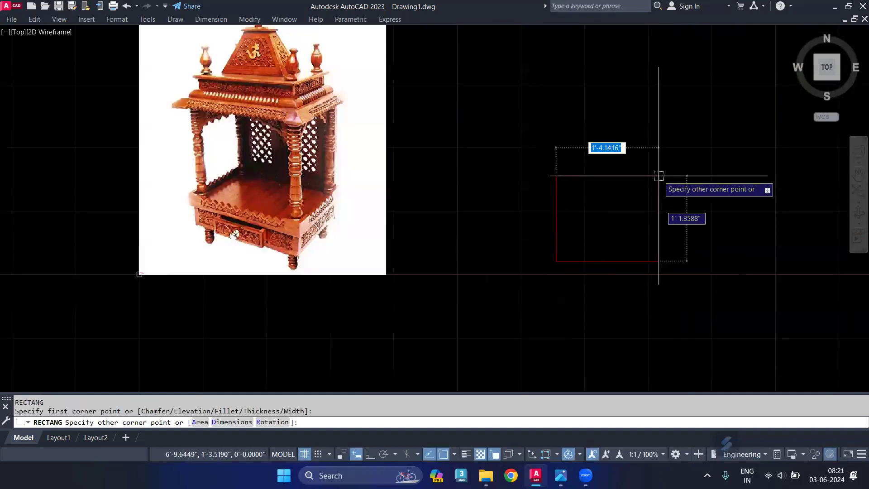
type("@")
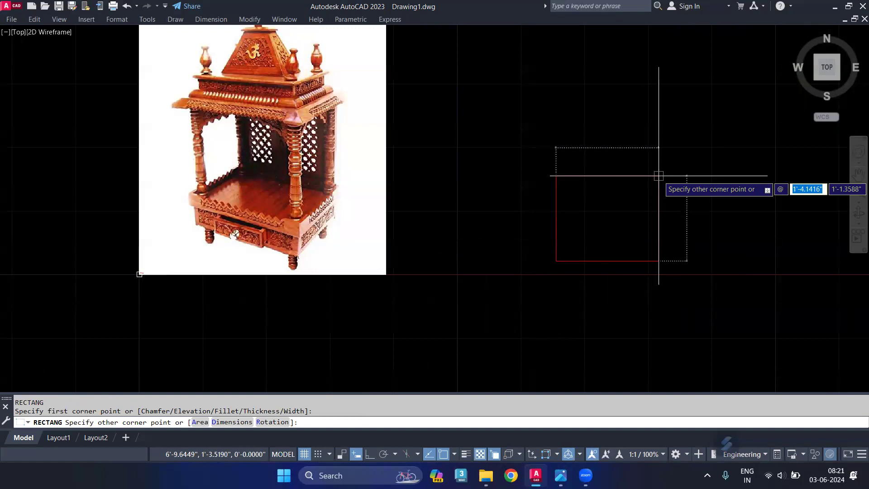
type("1")
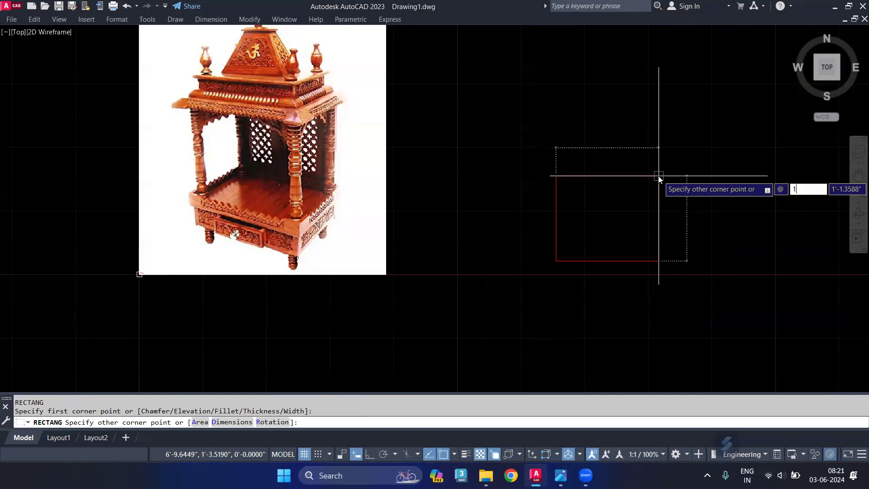
type("8")
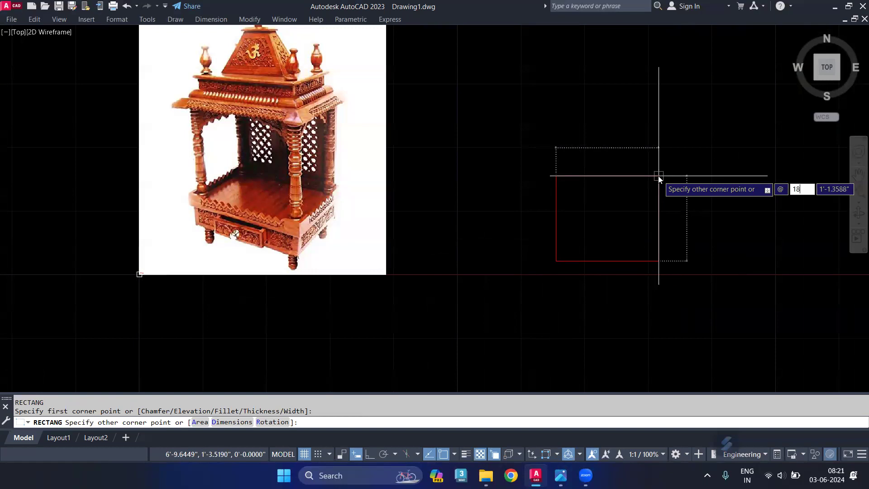
key("Tab")
key("BackSpace")
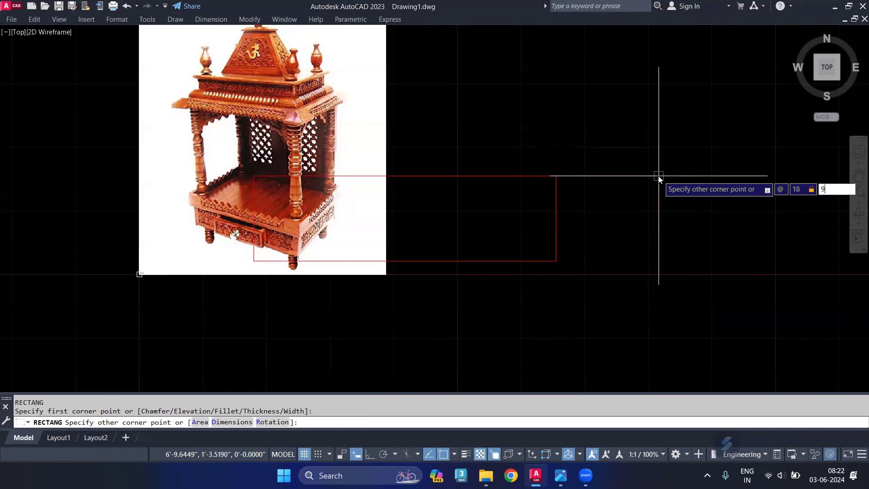
key("Return")
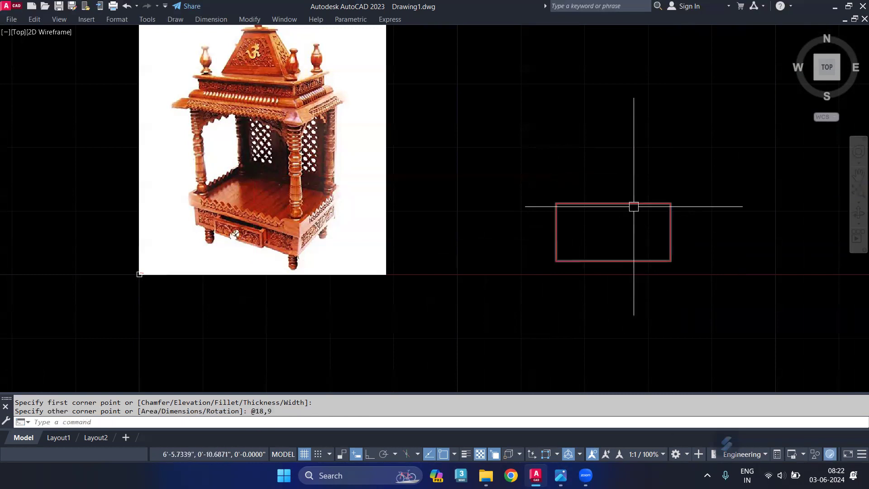
Step: Stretch the rectangle's top edge up 3 units using its midpoint grip
middle_click_drag(579, 235, 530, 225)
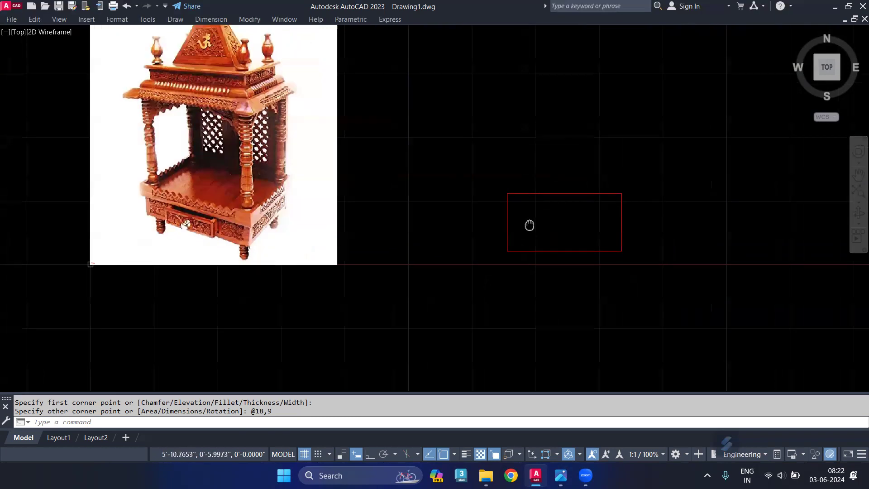
scroll(516, 192, "up", 2)
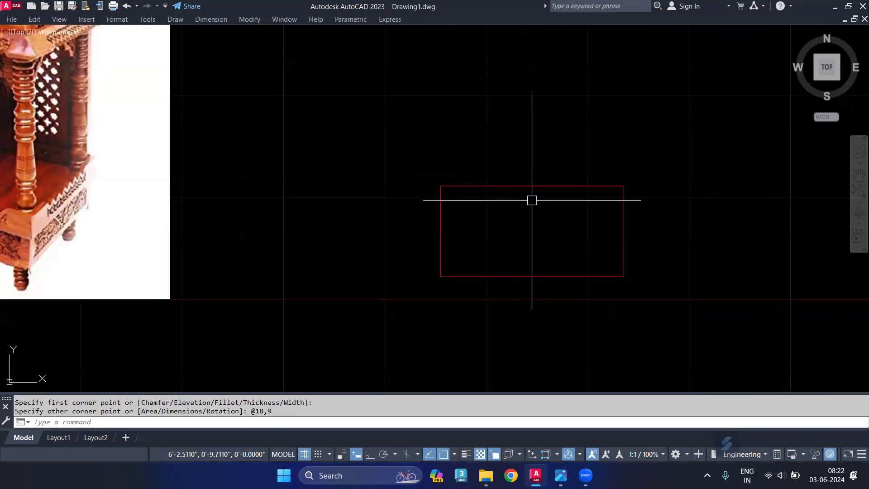
left_click(533, 185)
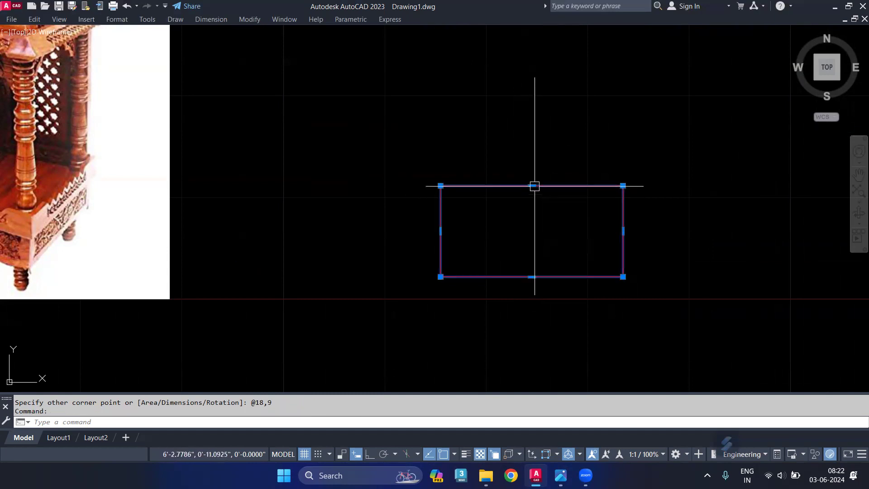
left_click(532, 185)
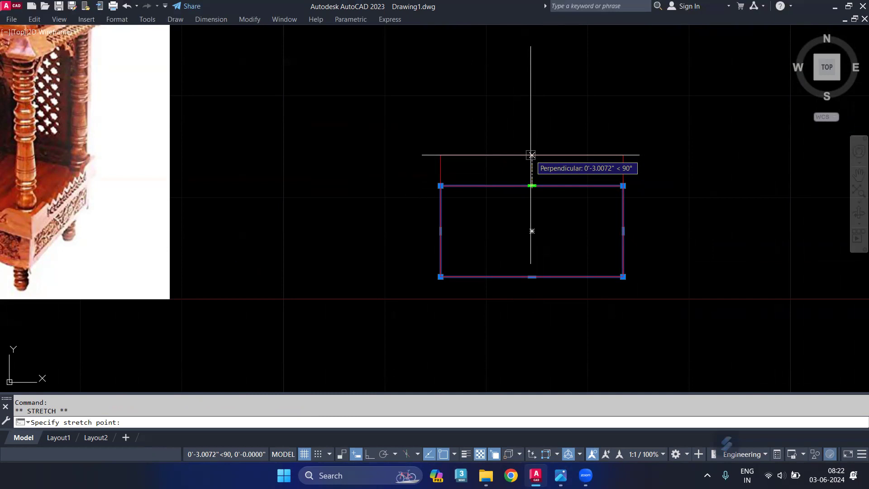
type("3")
key("Return")
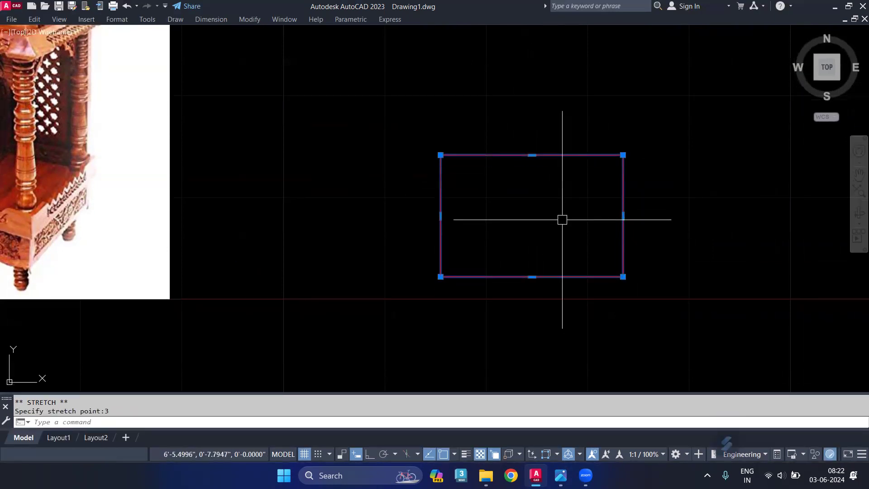
key("Escape")
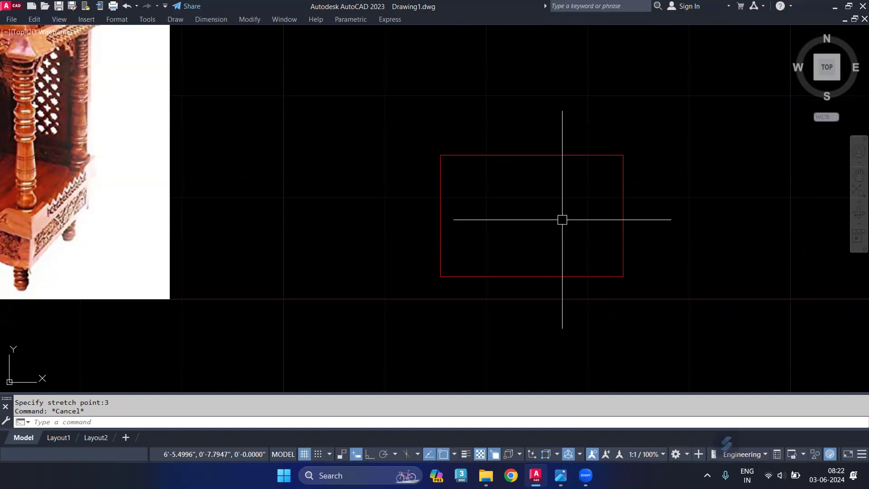
Step: Offset the base rectangle 1 unit inward and zoom to fit both rectangles
left_click(553, 155)
key("Return")
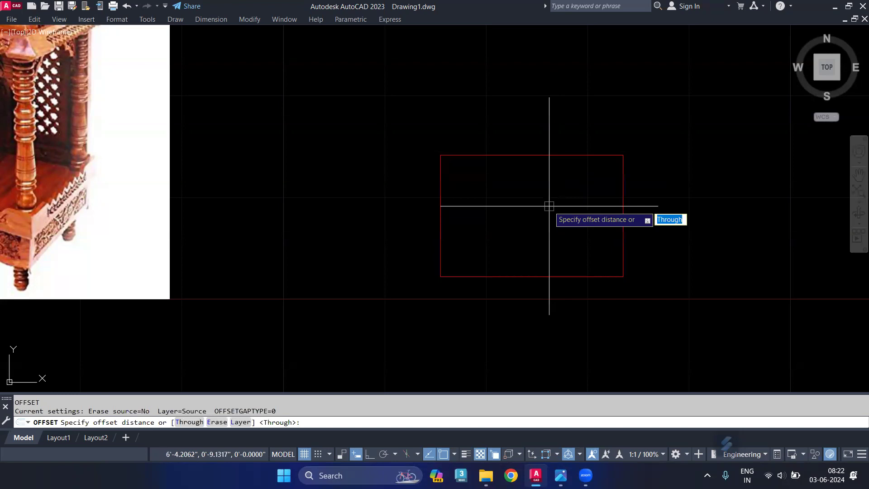
key("Return")
left_click(550, 156)
left_click(549, 211)
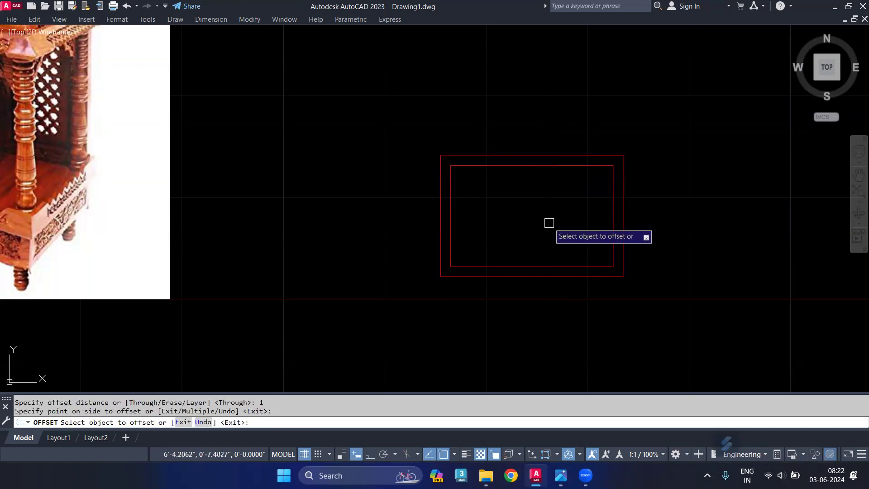
key("Escape")
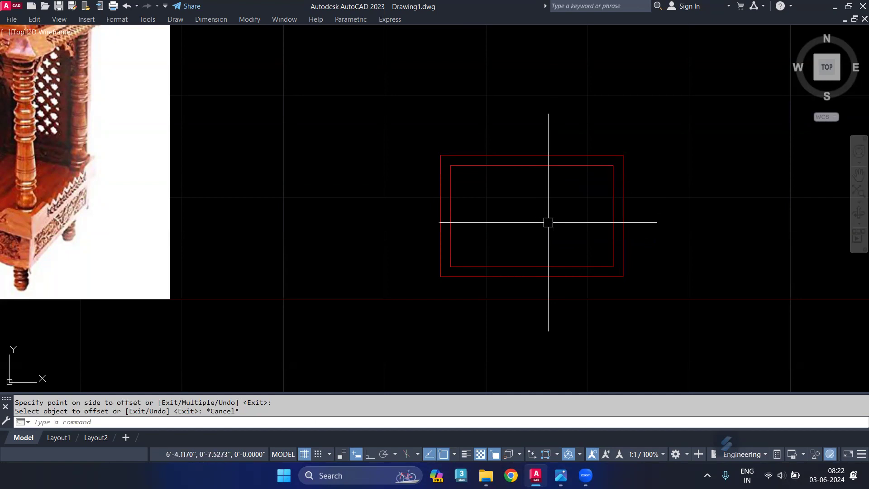
scroll(459, 176, "up", 2)
scroll(484, 142, "up", 2)
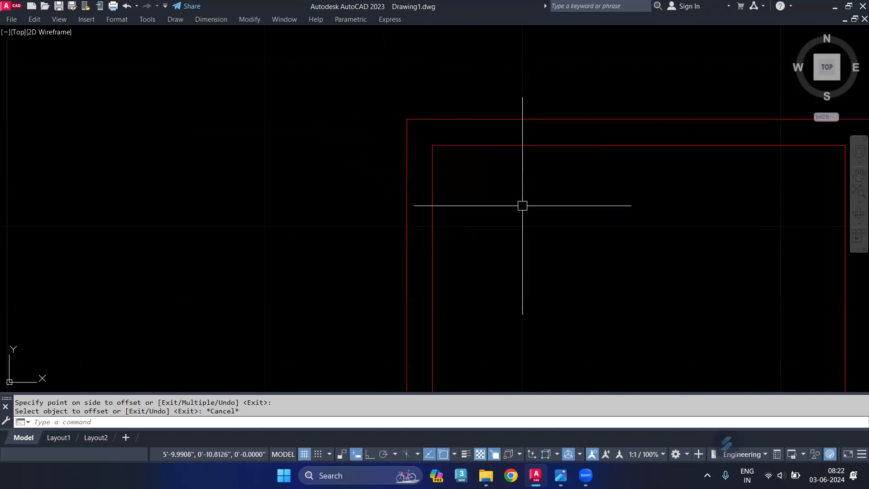
scroll(502, 199, "down", 2)
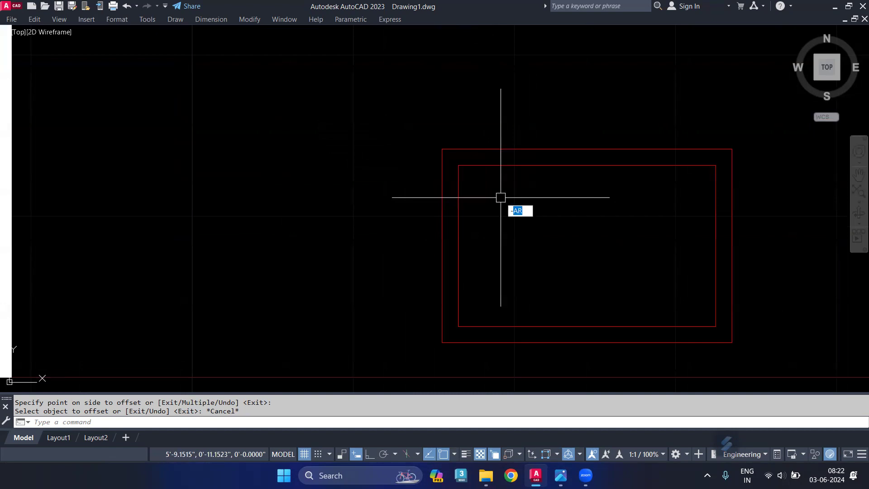
Step: Switch to the south-west isometric view, shaded with visible edges
type("v")
key("Return")
type("sw")
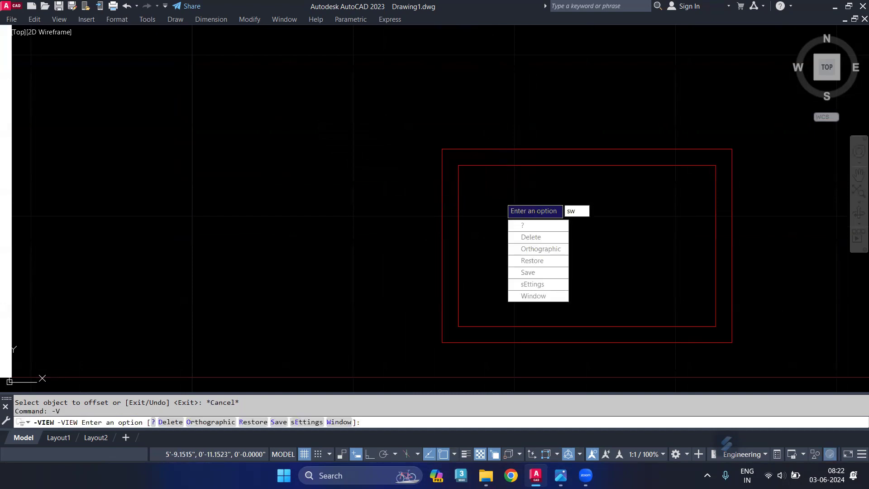
key("Return")
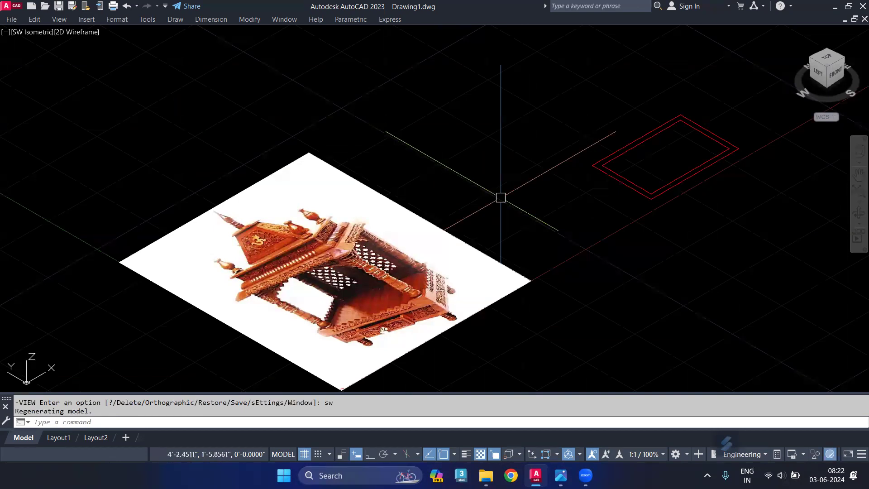
type("shade")
key("Return")
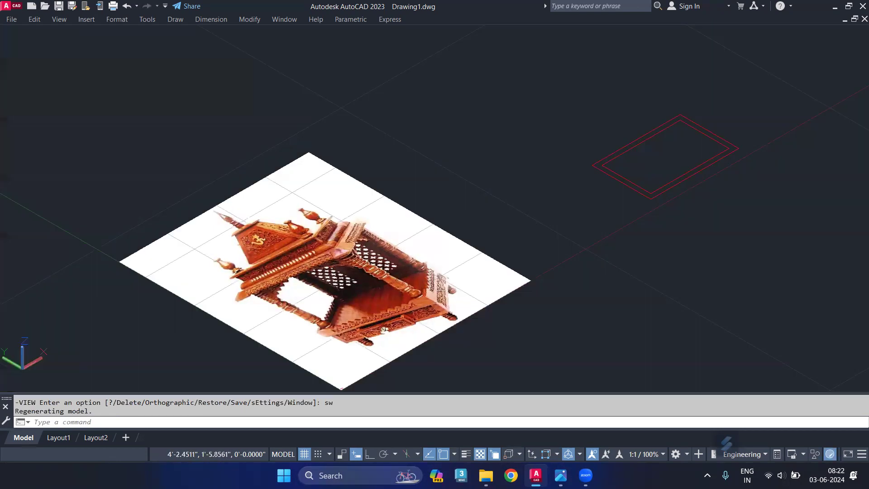
middle_click_drag(615, 194, 612, 207)
key("Escape")
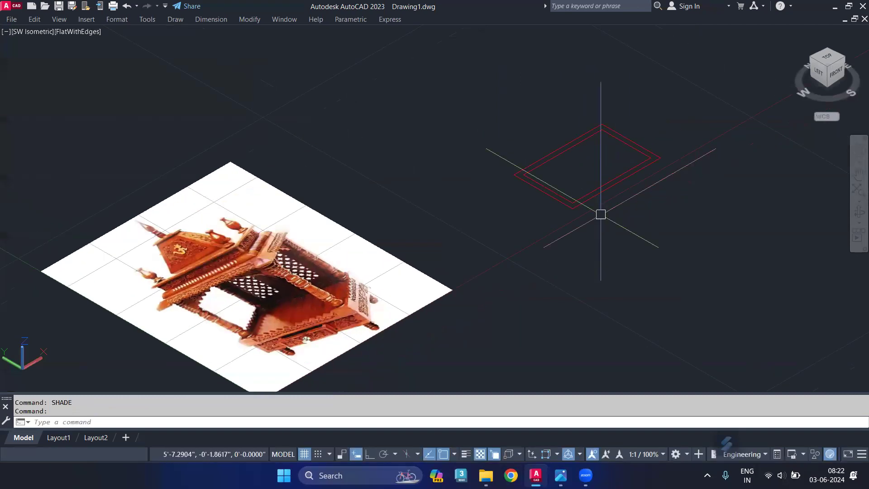
scroll(601, 214, "up", 2)
Step: Extrude the outer rectangle 0.75 high into a solid slab
left_click(555, 111)
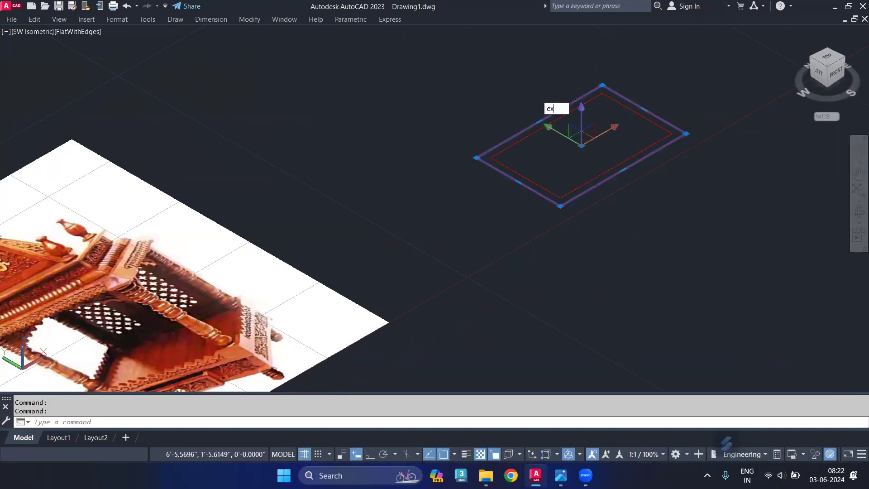
type("ext")
key("Return")
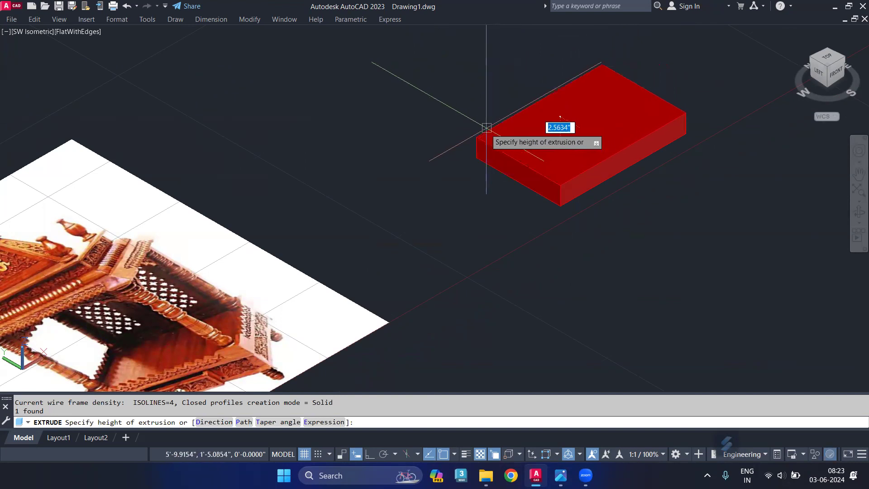
scroll(483, 126, "up", 2)
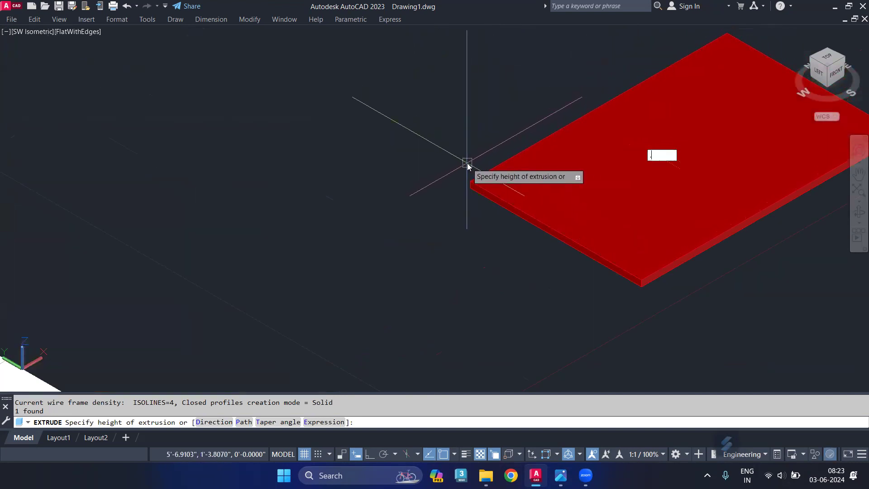
type("75")
key("Return")
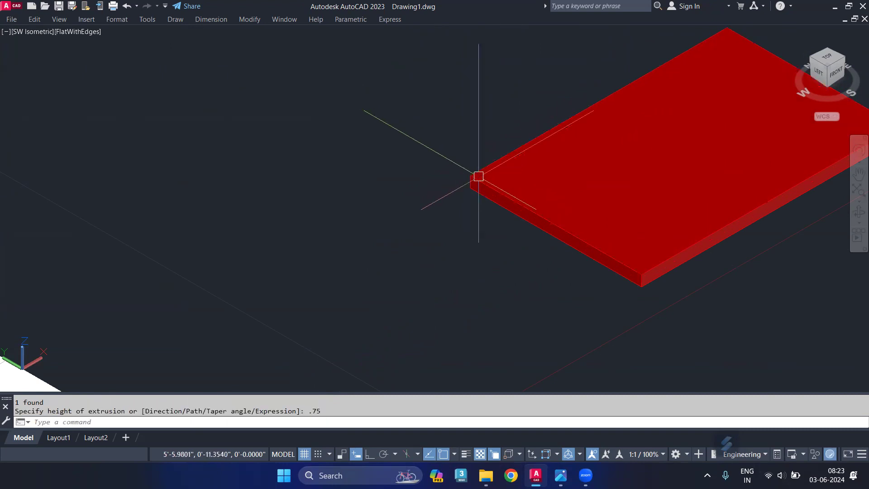
mouse_move(673, 277)
middle_mouse_down()
mouse_move(590, 225)
mouse_move(551, 121)
middle_mouse_up()
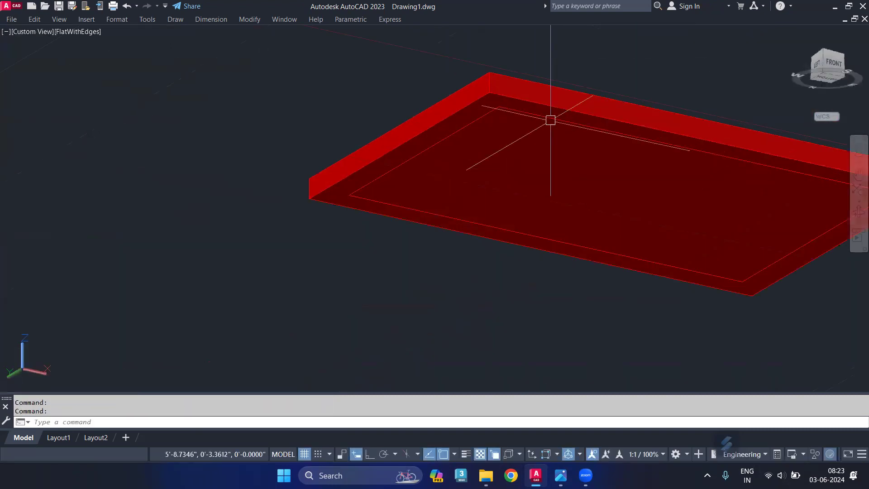
Step: Extrude the inner rectangle's polyline 3 units into a solid block
left_click(549, 137)
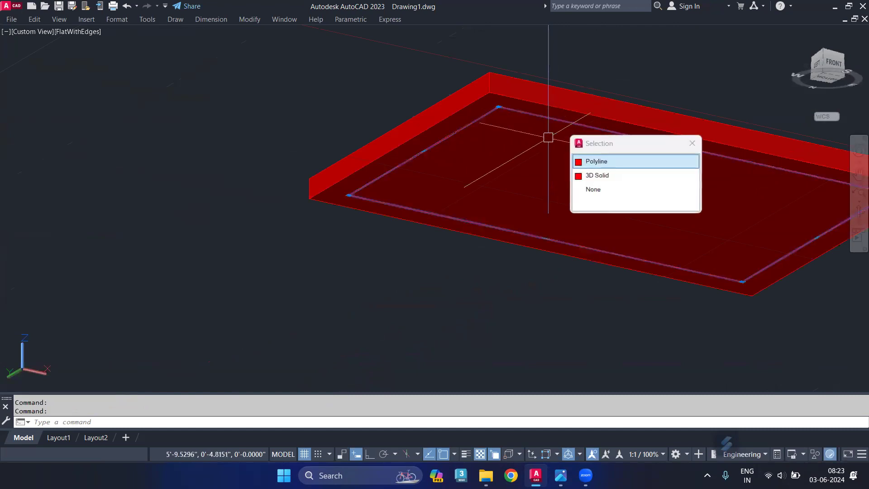
left_click(602, 161)
type("EXT")
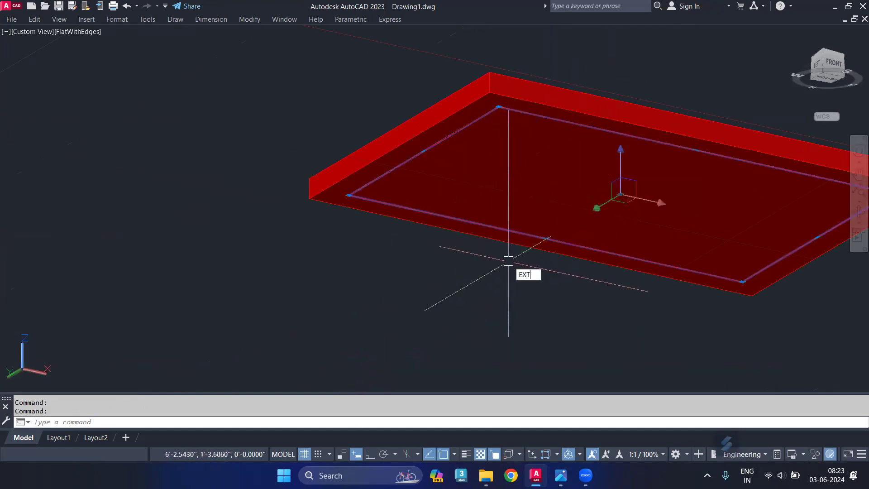
key("Return")
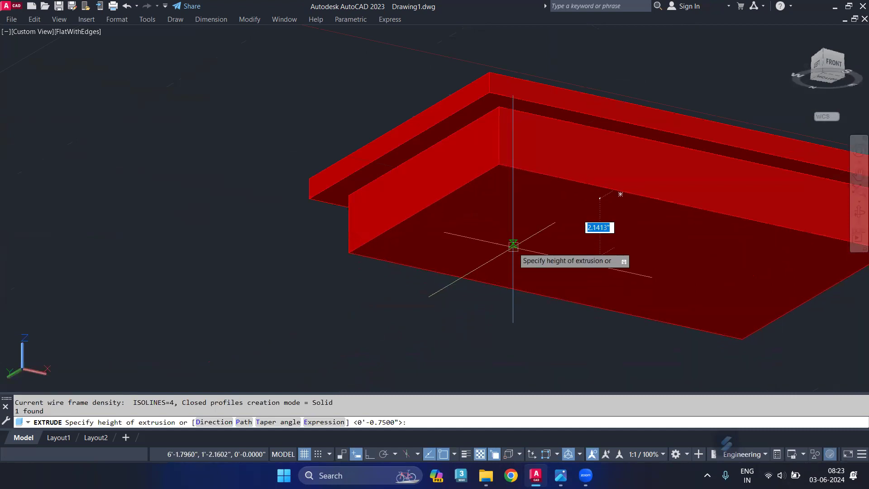
type("3")
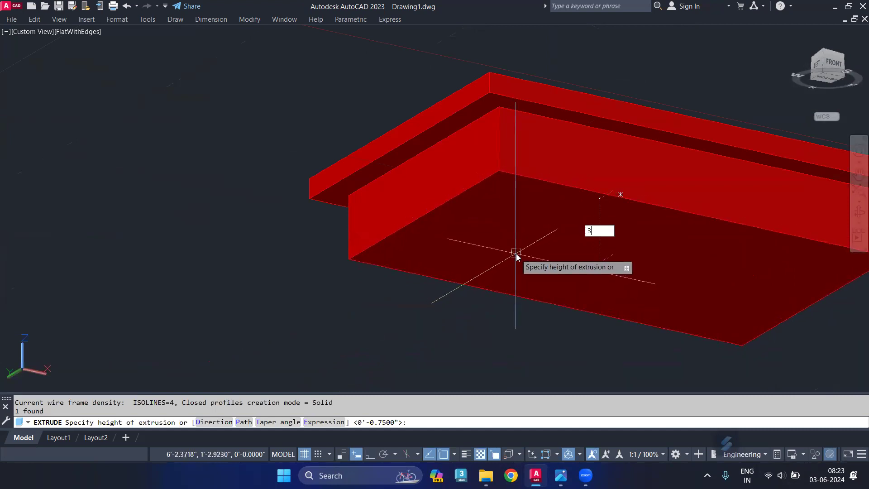
key("Return")
mouse_move(516, 252)
middle_mouse_down("shift")
mouse_move(333, 174)
mouse_move(355, 215)
mouse_move(349, 231)
mouse_move(304, 225)
mouse_move(277, 188)
mouse_move(283, 207)
mouse_move(326, 233)
mouse_move(411, 241)
middle_mouse_up("shift")
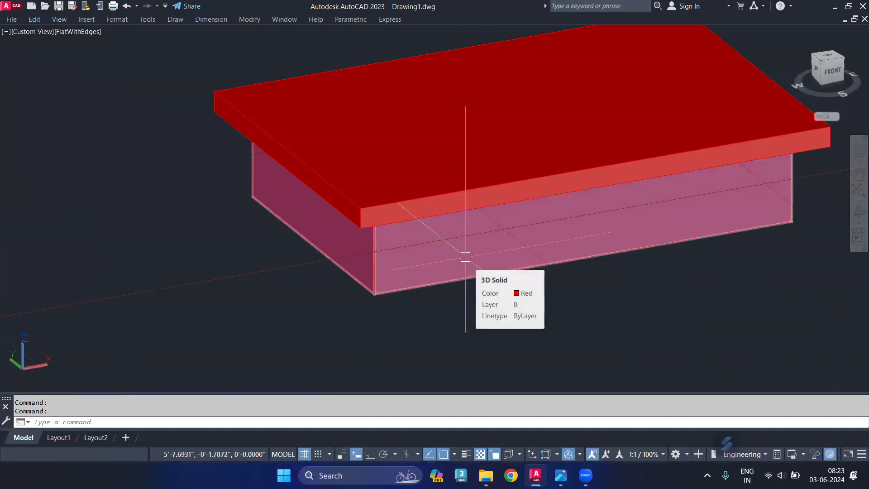
Step: Turn off selection cycling, isolate the thin top slab, and start PLAN for a top view
middle_click_drag(465, 256, 509, 296)
left_click(442, 215)
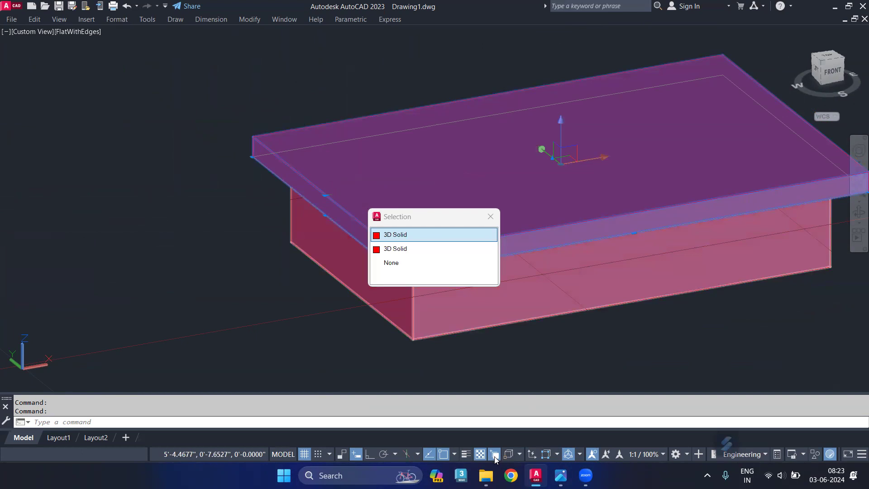
left_click(495, 457)
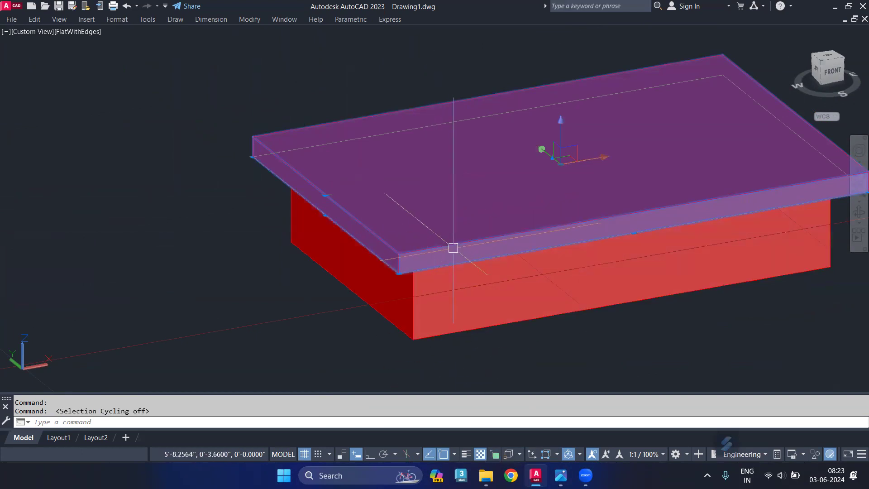
type("l")
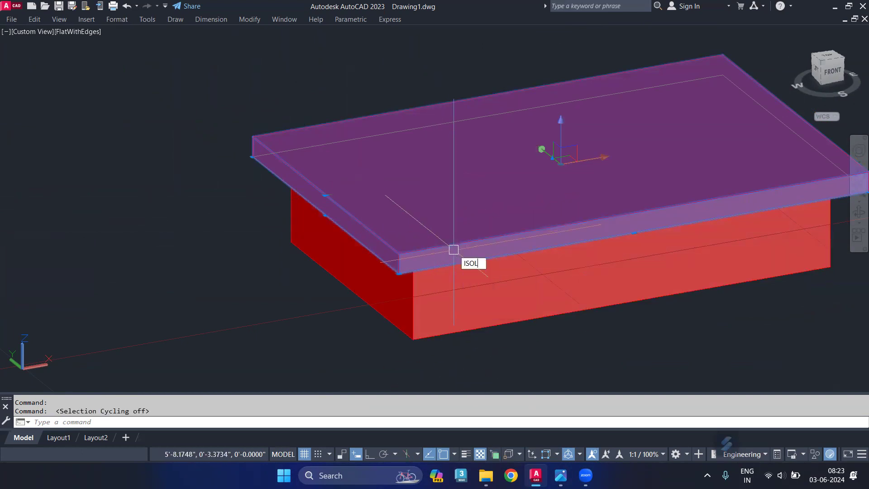
key("Return")
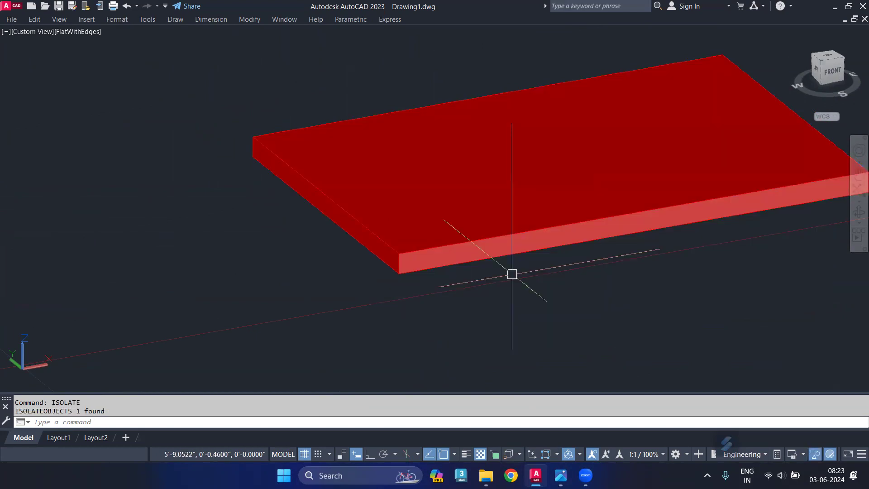
type("PLAN")
key("Return")
key("Return")
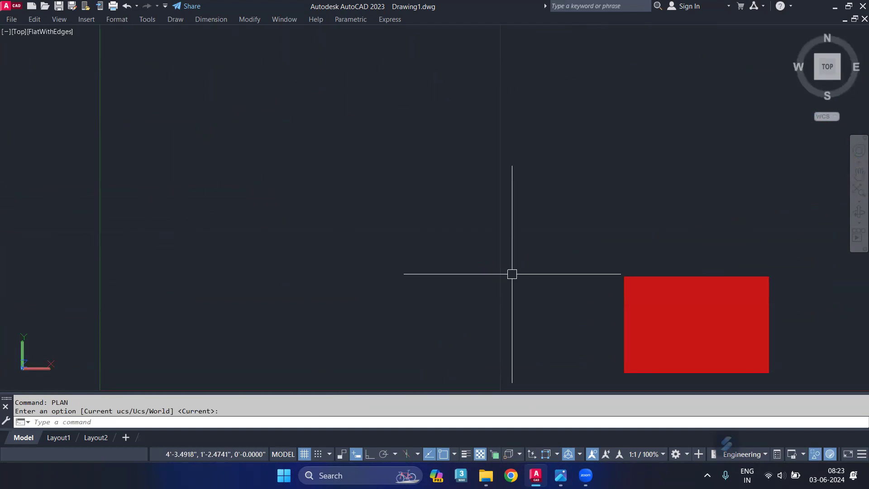
type("VS")
Step: Switch to the 2D Wireframe visual style and re-centre on the slab outline
key("Return")
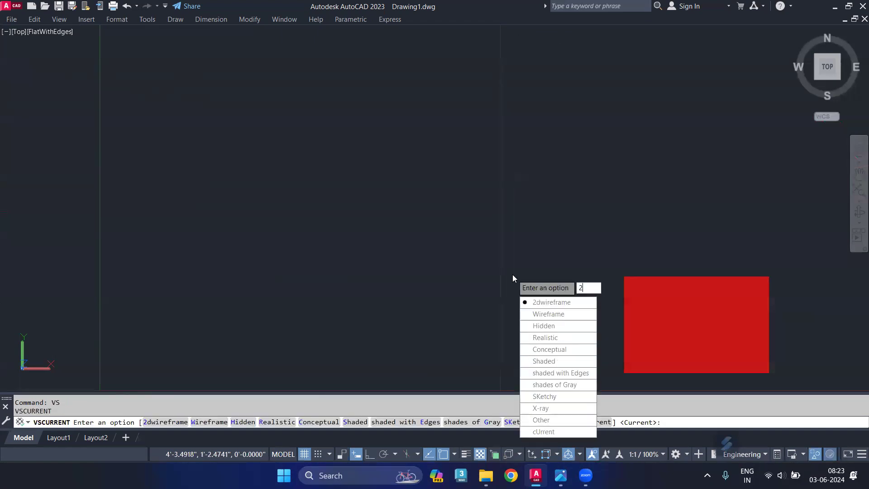
type("2")
key("Return")
middle_click_drag(665, 307, 515, 197)
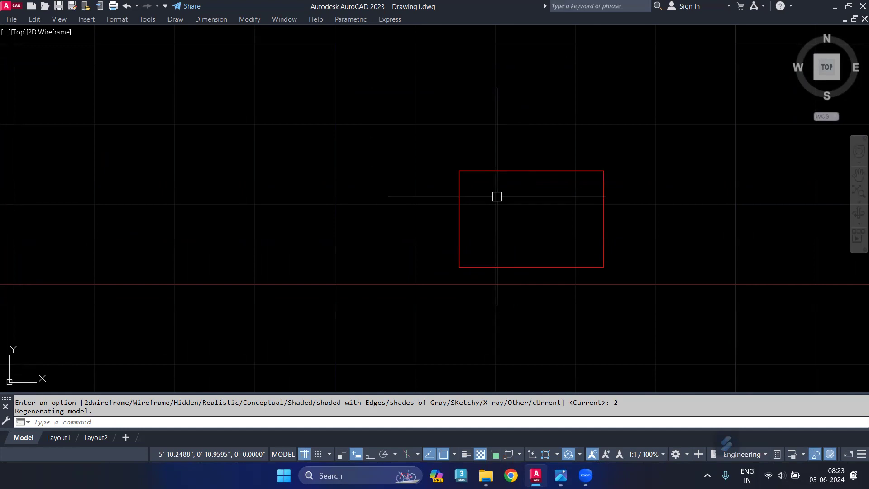
middle_click_drag(529, 229, 496, 204)
scroll(430, 243, "up", 2)
middle_click_drag(529, 242, 503, 244)
scroll(398, 253, "up", 2)
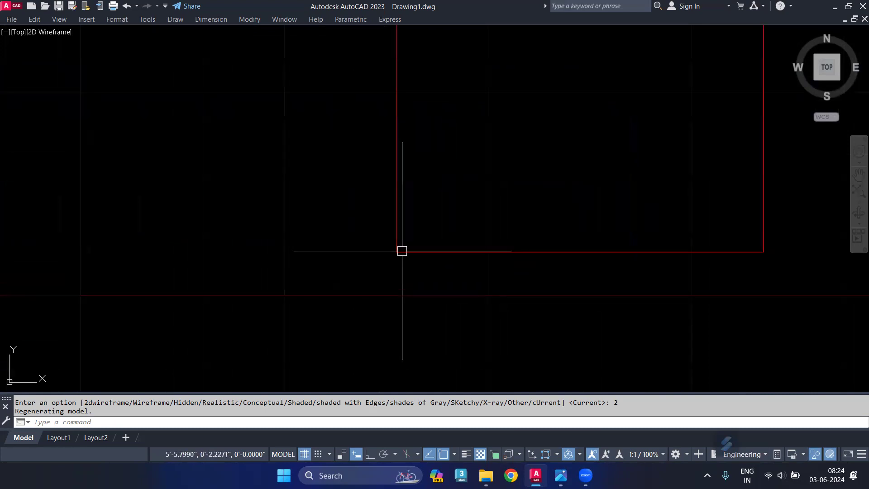
Step: Pan the slab outline to the left edge to leave empty space on its right
middle_click_drag(408, 235, 388, 238)
middle_click_drag(654, 272, 566, 265)
middle_click_drag(667, 237, 603, 231)
middle_click_drag(726, 231, 545, 242)
middle_click_drag(665, 251, 557, 250)
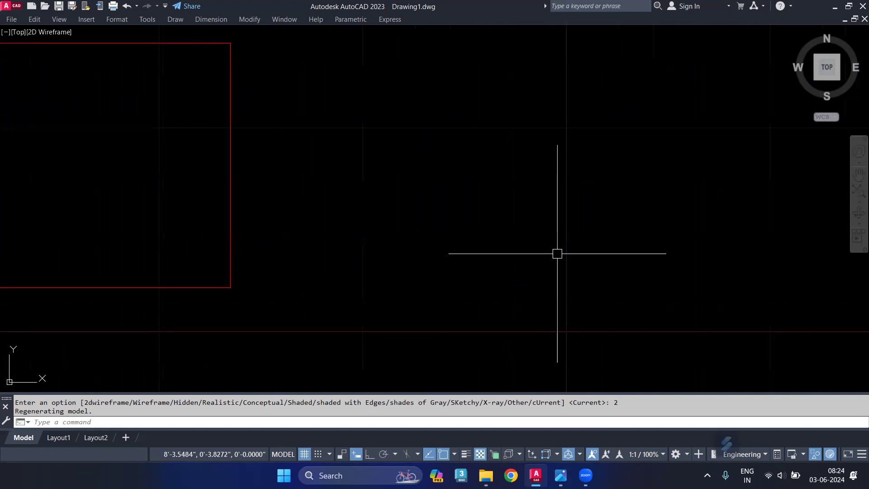
key("Escape")
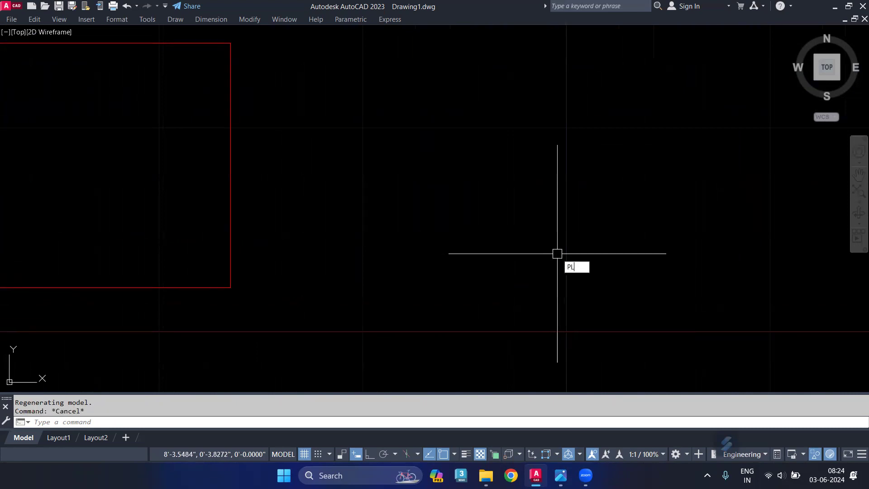
Step: With grid off and ortho on, draw a polyline 18 across, 3 up and 2.5 left
key("Return")
left_click(503, 253)
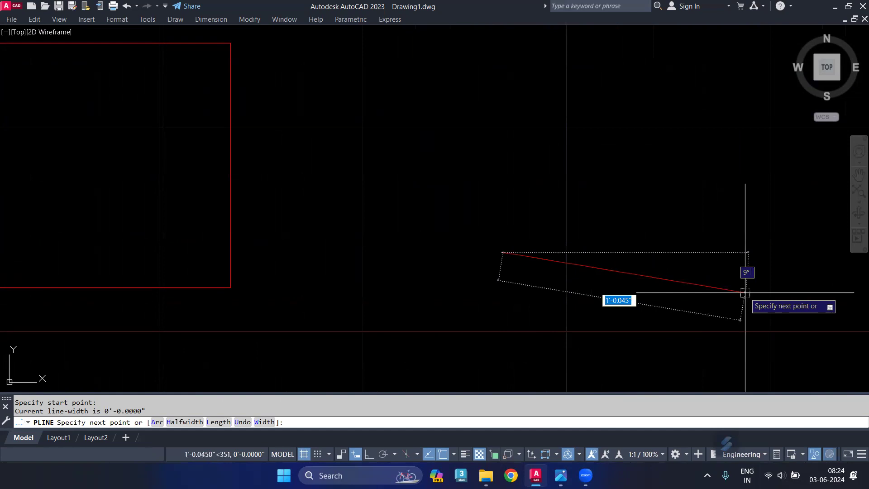
key("F7")
key("F8")
key("F8")
key("F8")
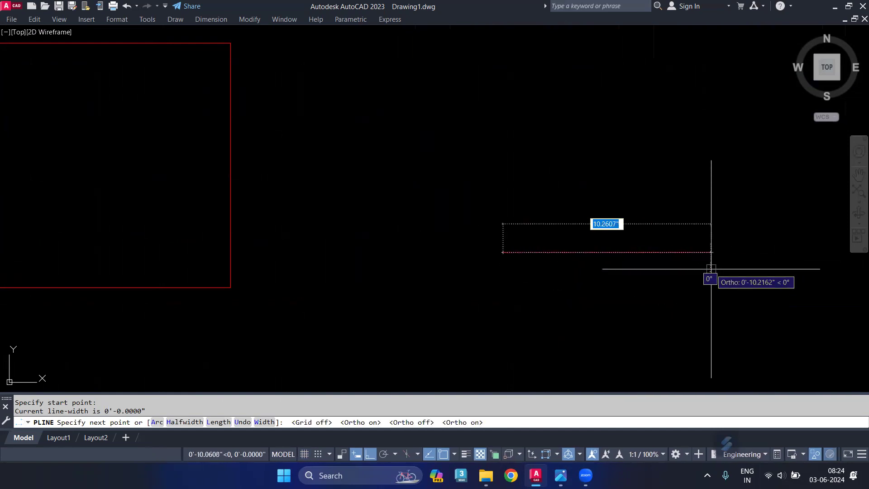
type("18")
key("Return")
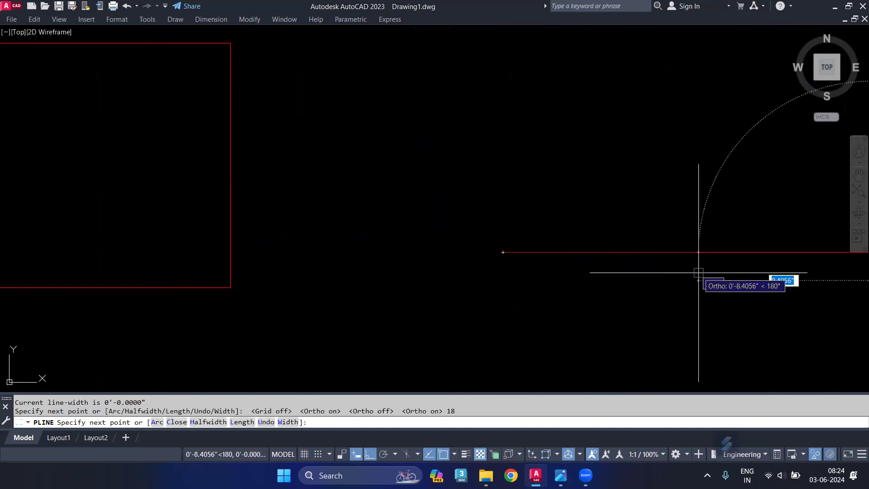
middle_click_drag(761, 226, 530, 225)
scroll(530, 225, "down", 2)
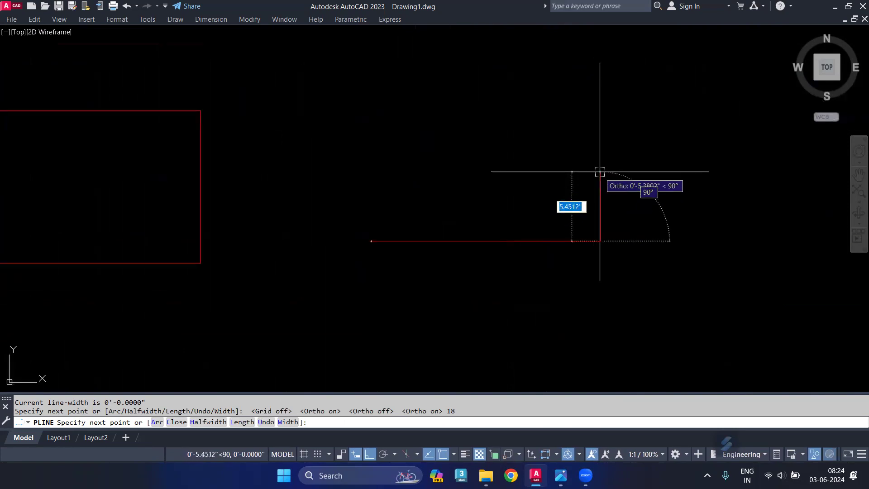
type("3")
key("Return")
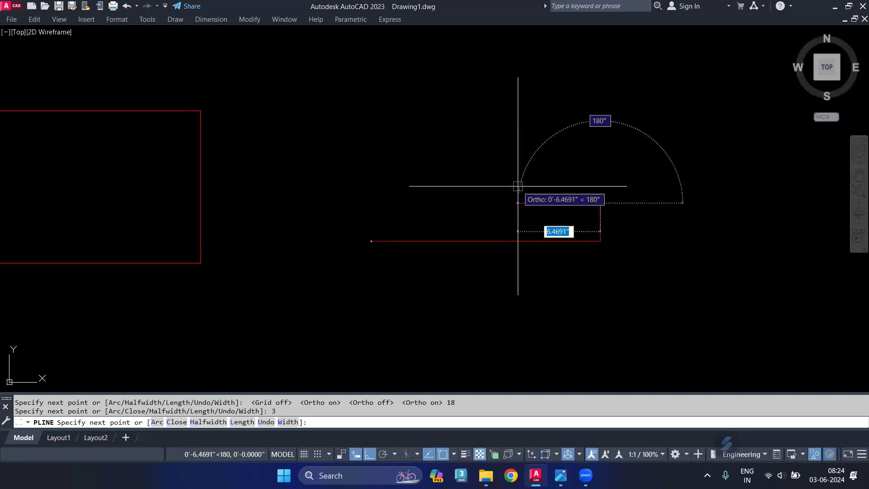
type("2.5")
key("Return")
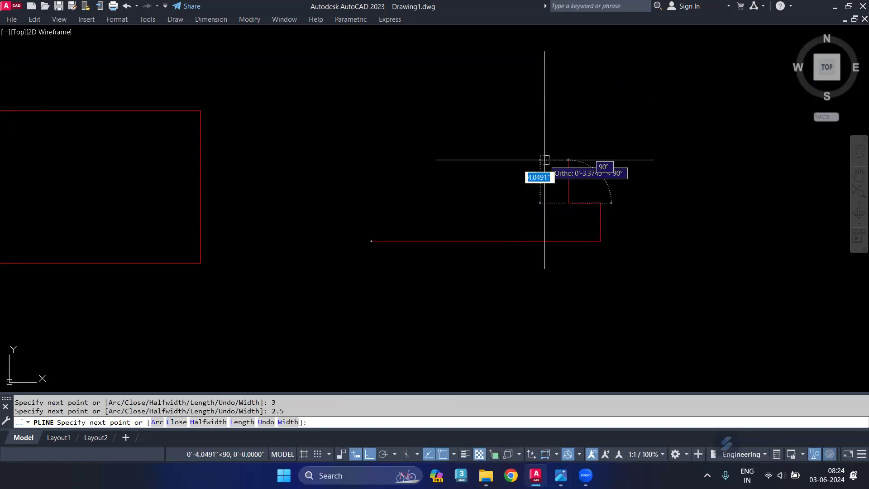
key("Escape")
Step: Draw a second polyline from the first line's end: 3 up and 2.5 across
middle_click_drag(358, 244, 384, 242)
key("Return")
left_click(396, 239)
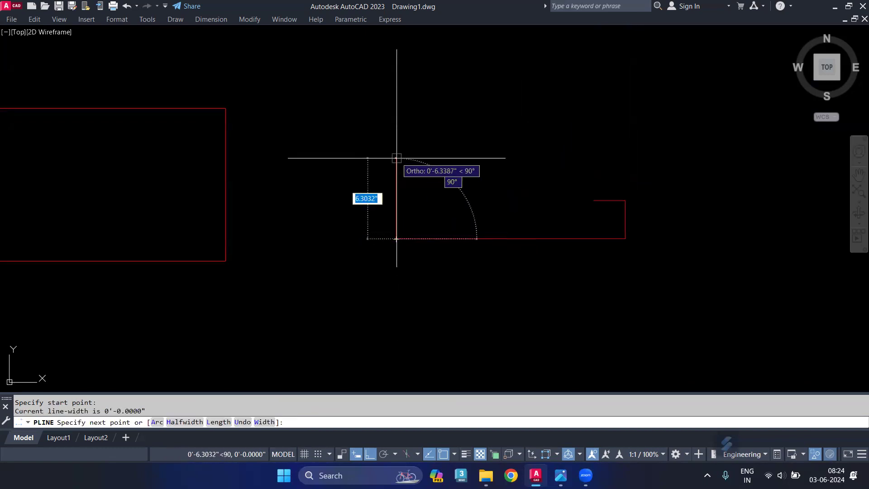
type("3")
key("Return")
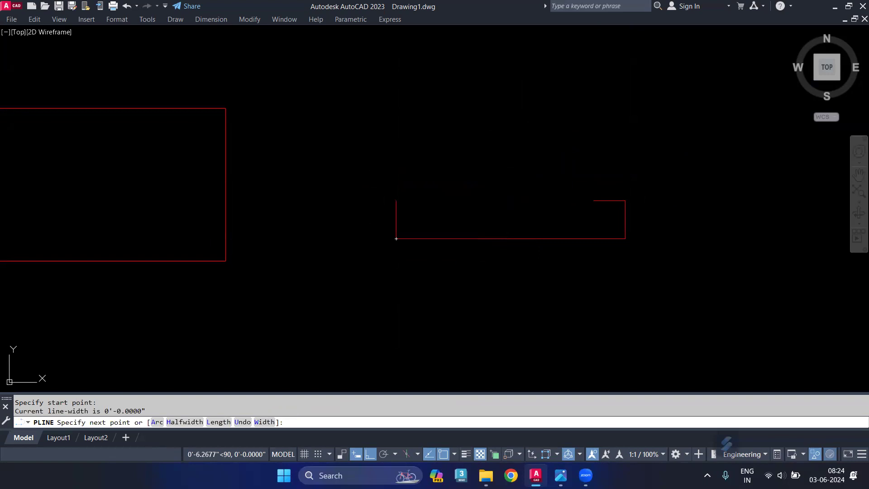
type("2.5")
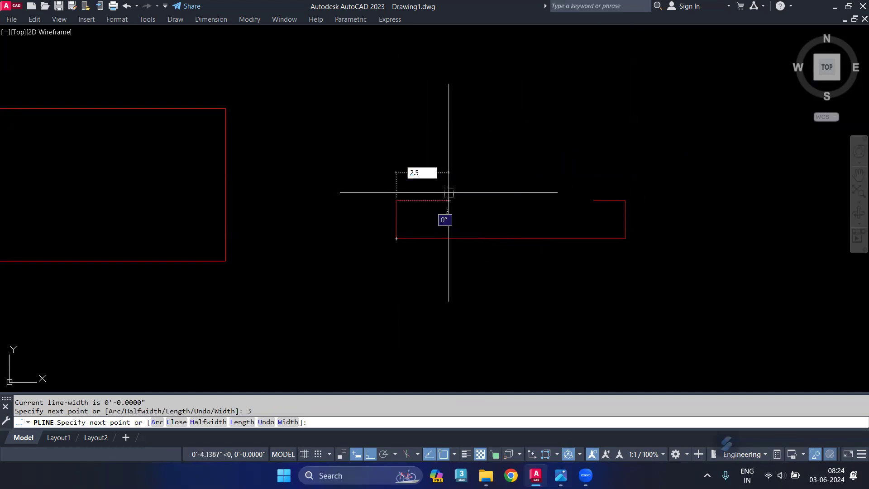
key("Return")
key("Escape")
Step: Join the three new edges into a single polyline and verify it
left_click(689, 170)
left_click(285, 261)
type("j")
key("Return")
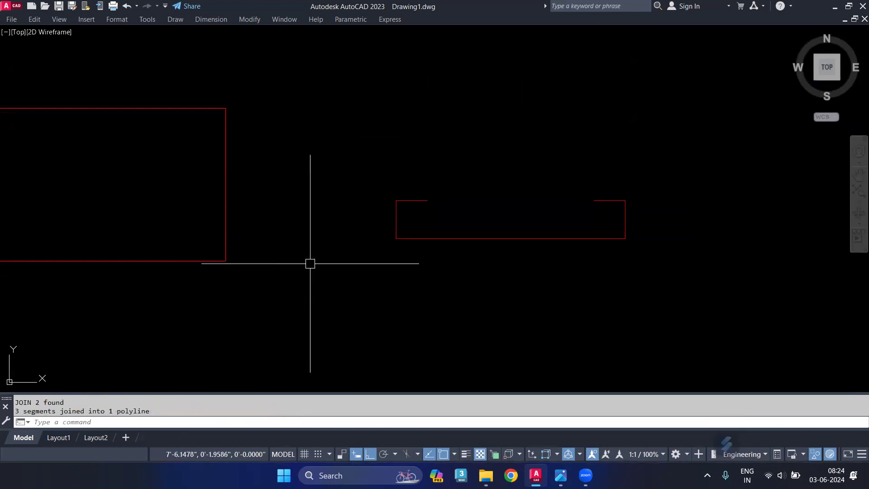
left_click(427, 239)
key("Escape")
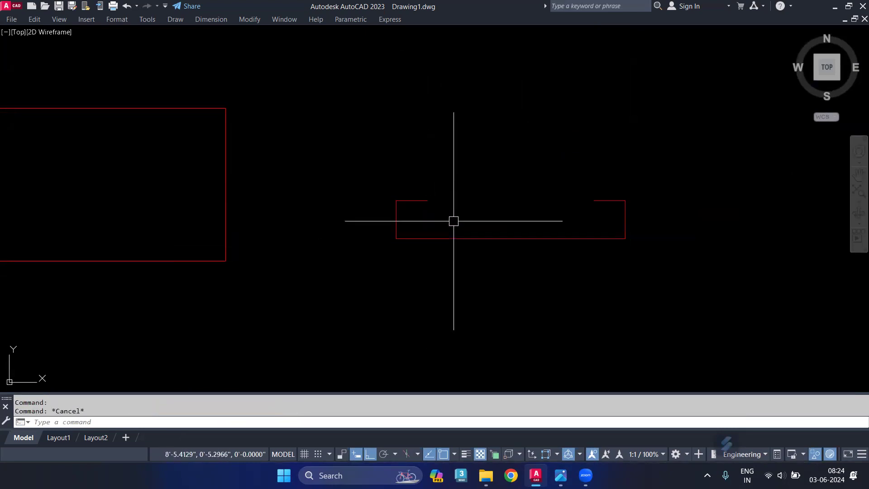
type("l")
key("Return")
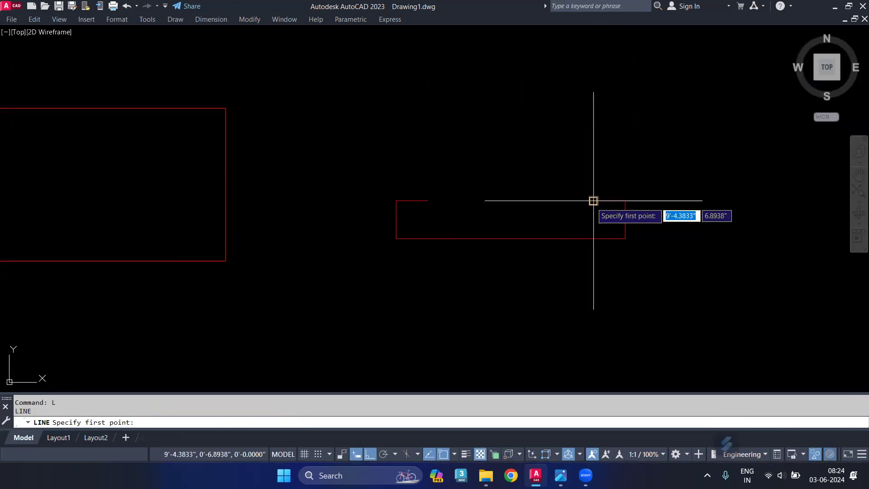
Step: Draw a horizontal line across the gap in the profile's top edge and check it
left_click(594, 199)
left_click(428, 199)
key("Return")
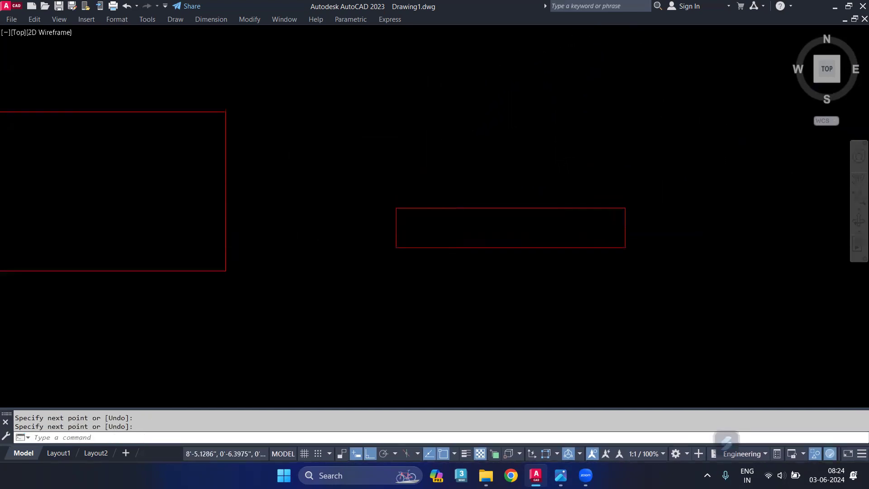
left_click(471, 202)
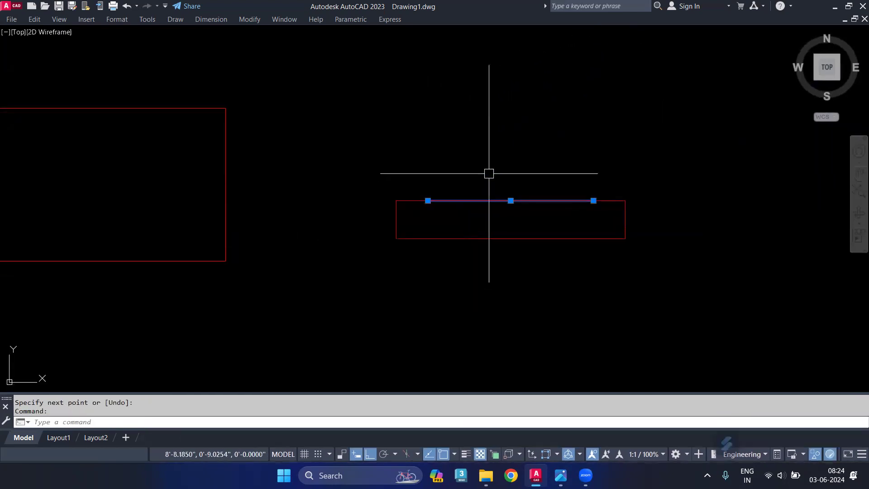
key("Escape")
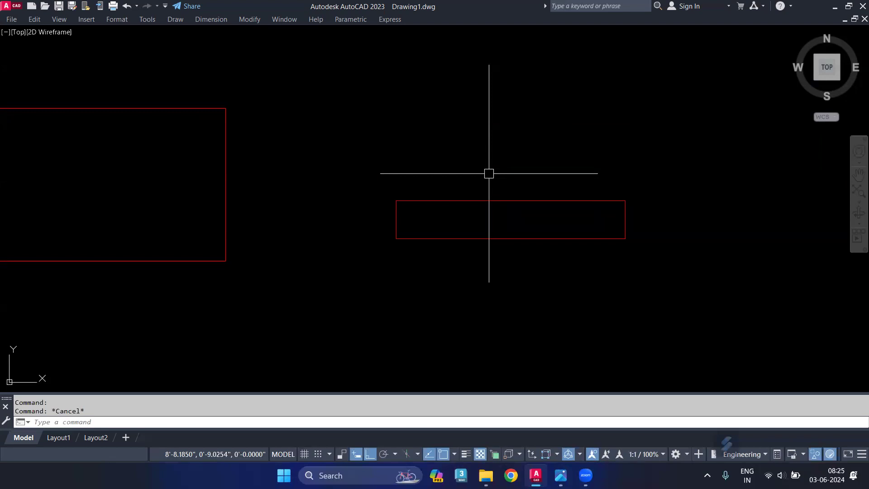
Step: Divide the small red rectangle's top line into 24 equal parts and bring up Point Style
type("DIV")
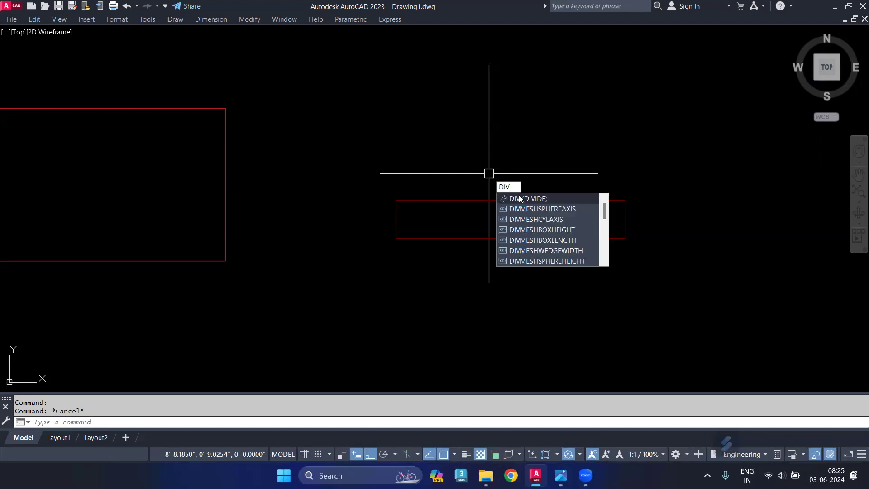
key("Return")
left_click(497, 202)
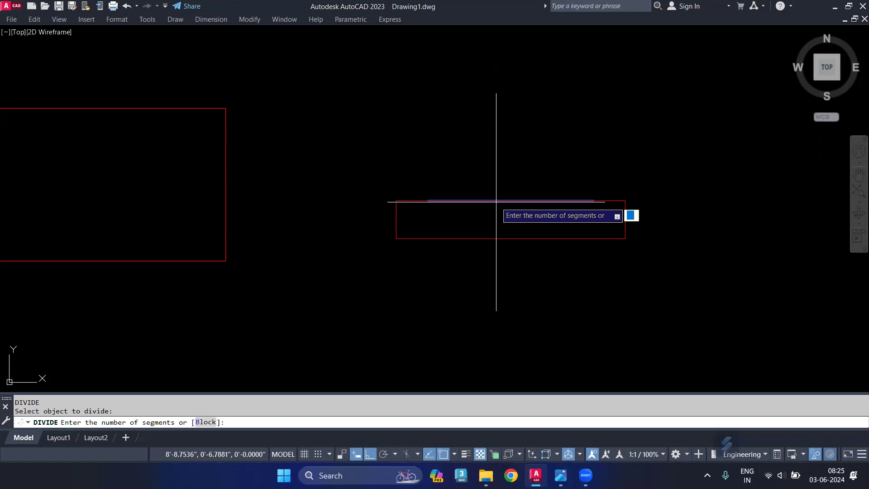
type("24")
key("Return")
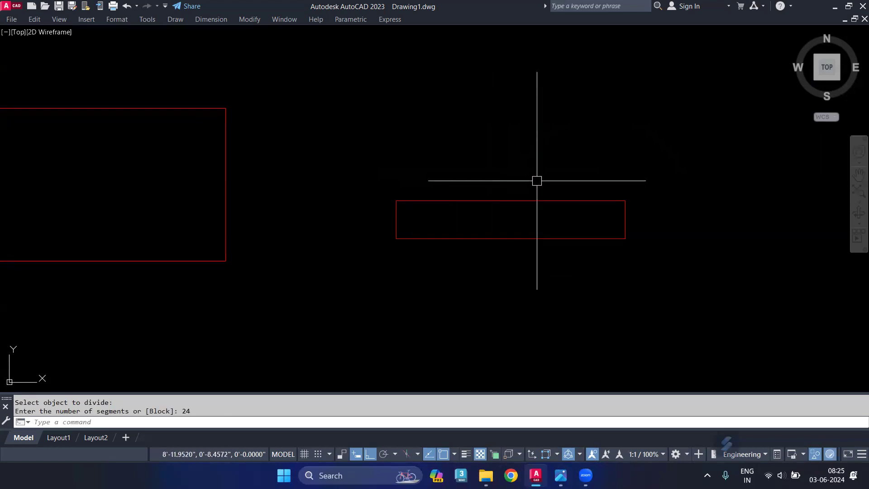
type("DDP")
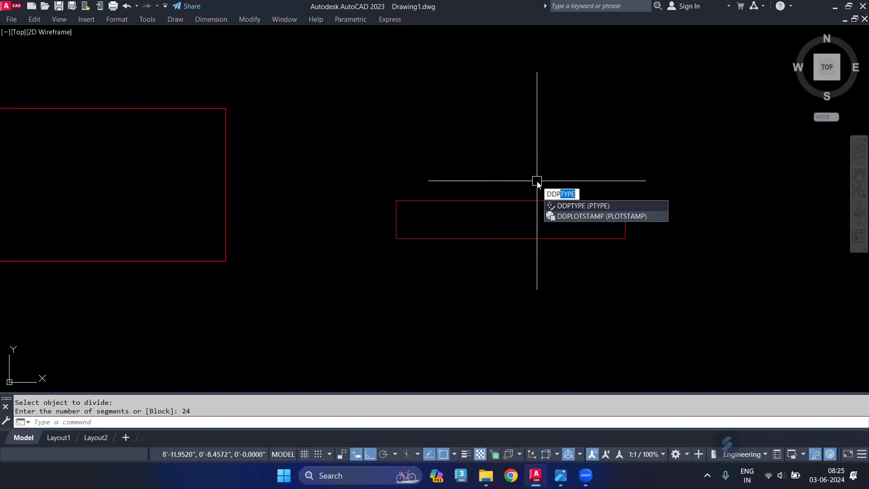
key("Return")
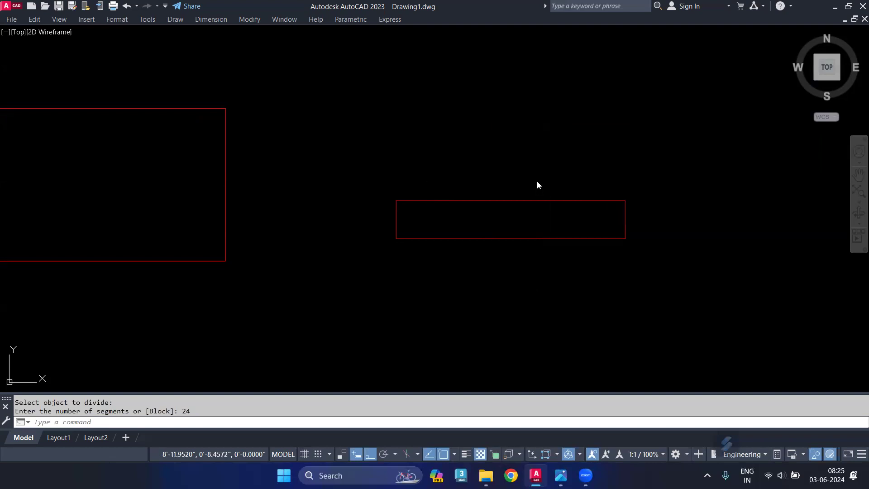
Step: Display the division points as circled crosses and regenerate the drawing
left_click(471, 185)
type("DDPTYPE")
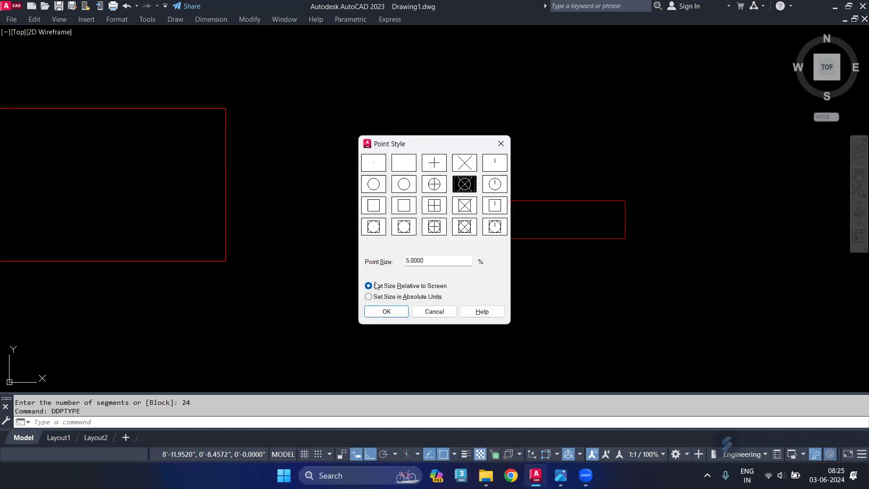
left_click(387, 311)
scroll(487, 206, "up", 2)
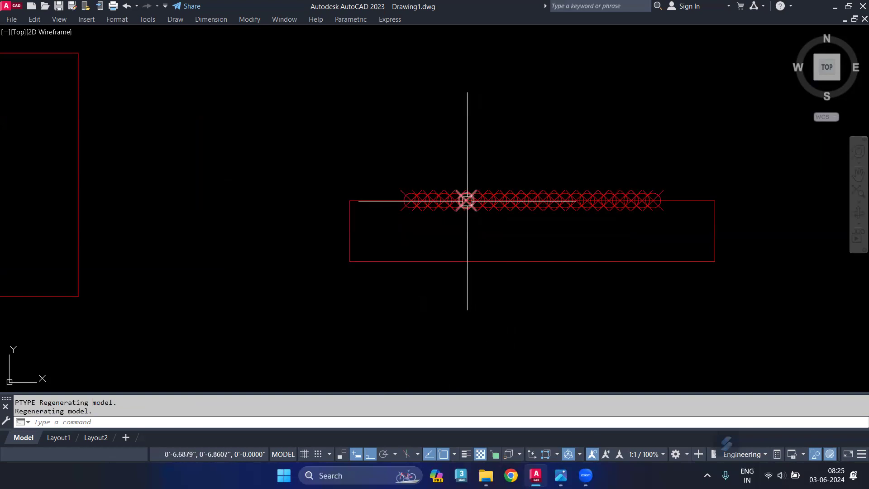
scroll(465, 208, "up", 2)
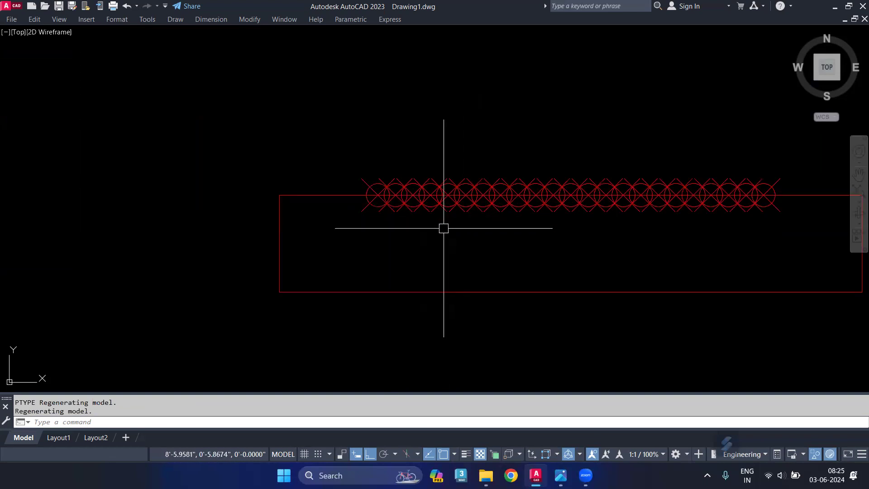
type("re")
key("Return")
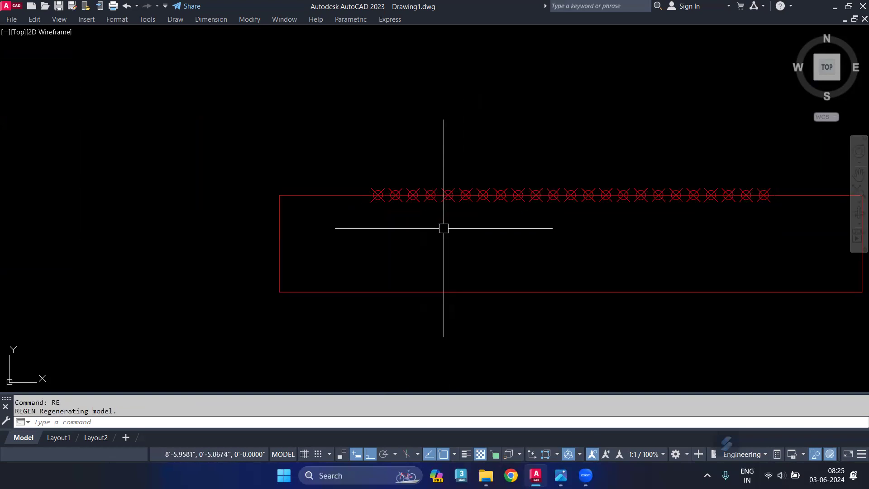
Step: Copy the row of 24 division points 1 unit lower
middle_click_drag(481, 250, 416, 257)
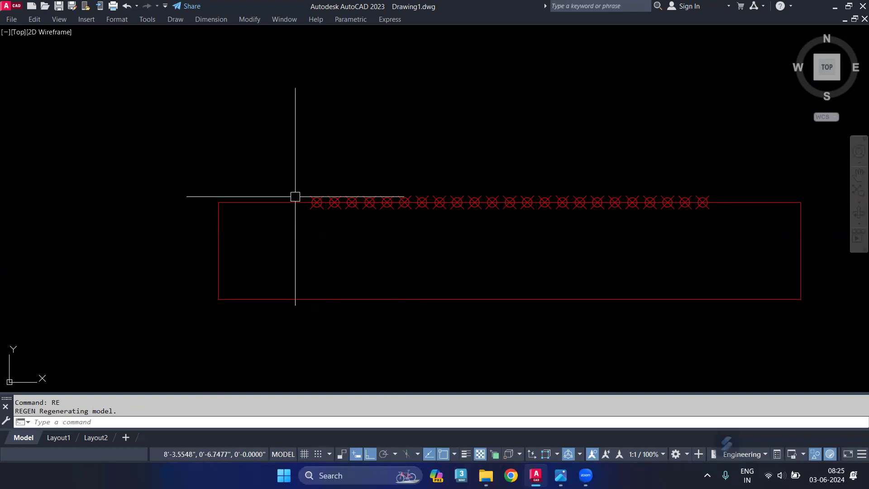
left_click(288, 182)
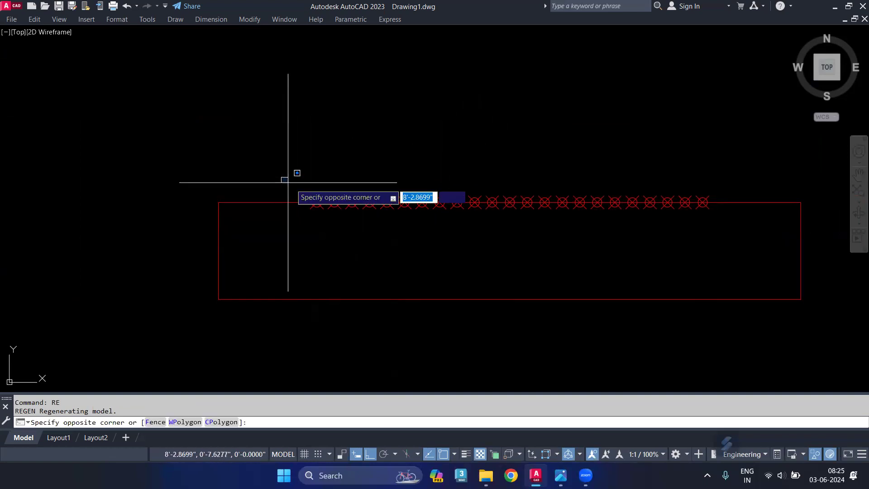
left_click(724, 240)
type("CO")
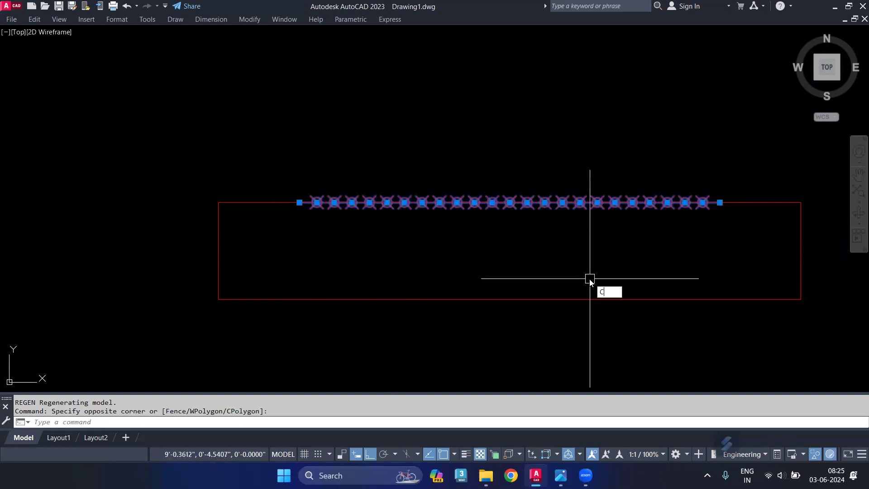
key("Return")
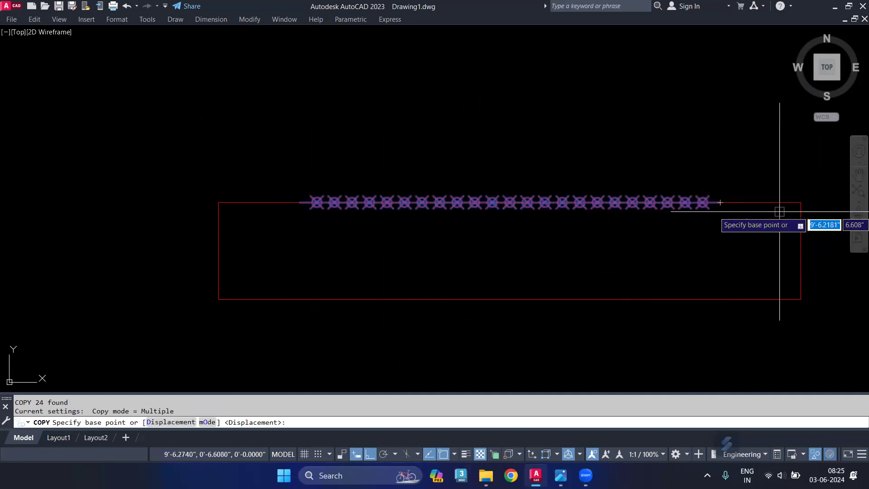
left_click(801, 202)
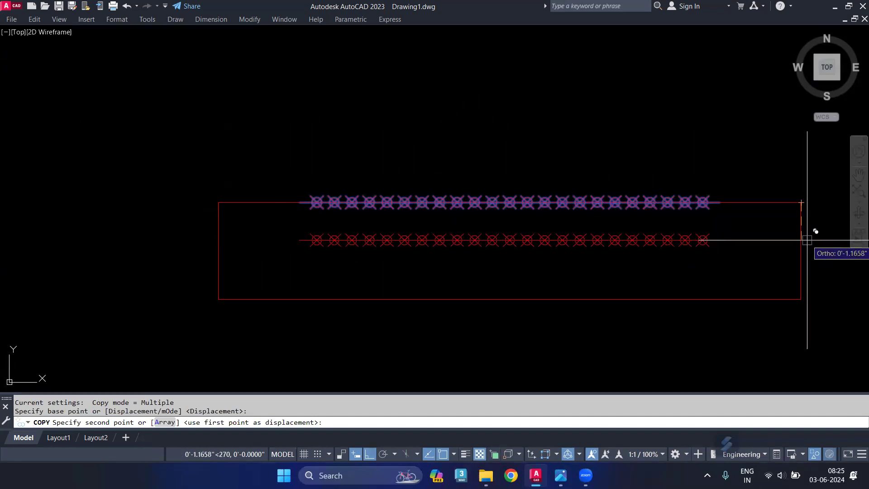
type("1")
key("Return")
key("Escape")
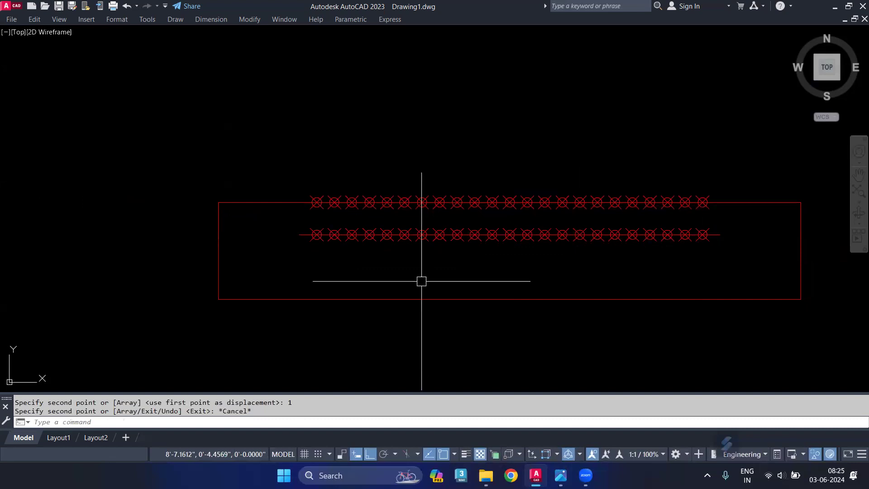
type("L")
key("Return")
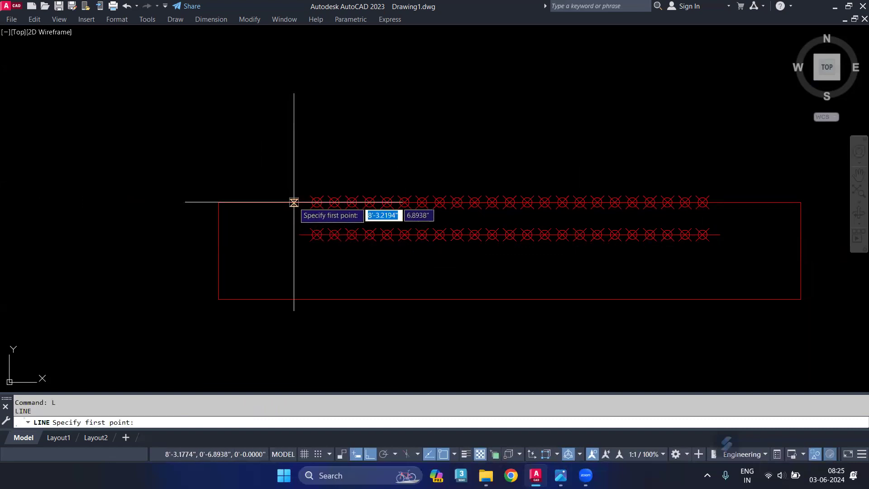
Step: Draw diagonal lines alternating between top and bottom point rows along the panel's left portion
left_click(295, 201)
scroll(299, 201, "up", 4)
left_click(337, 277)
left_click(383, 197)
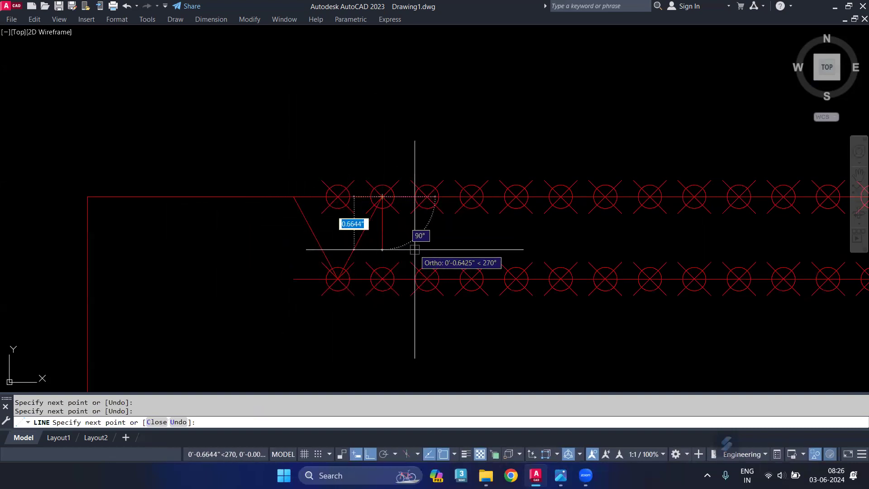
left_click(427, 279)
left_click(471, 197)
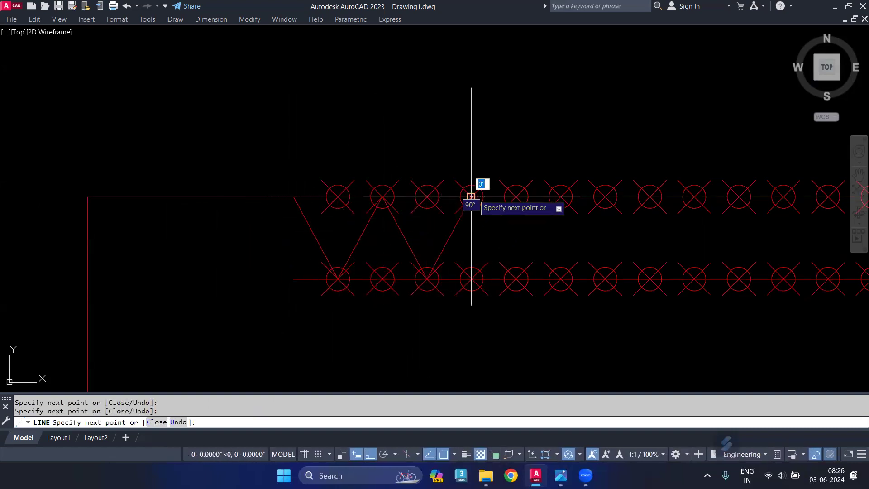
left_click(516, 279)
left_click(561, 197)
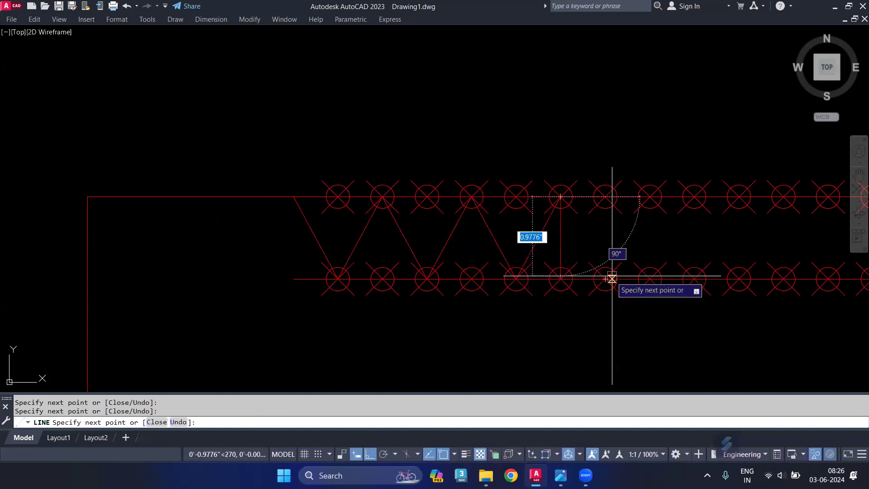
middle_click_drag(641, 226, 432, 230)
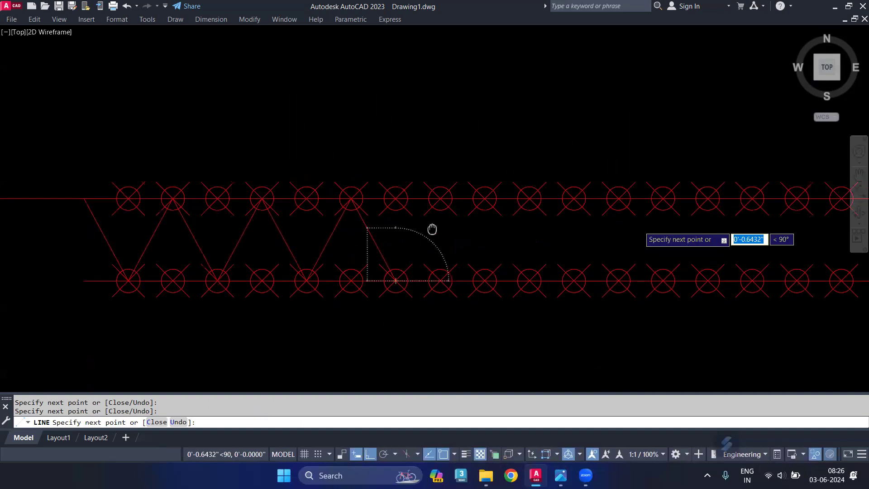
left_click(440, 198)
left_click(485, 281)
left_click(530, 198)
left_click(573, 281)
left_click(618, 198)
left_click(663, 280)
Step: Continue the zigzag to the panel's right end, undoing one wrong segment
middle_click_drag(678, 248, 515, 258)
left_click(544, 209)
left_click(590, 290)
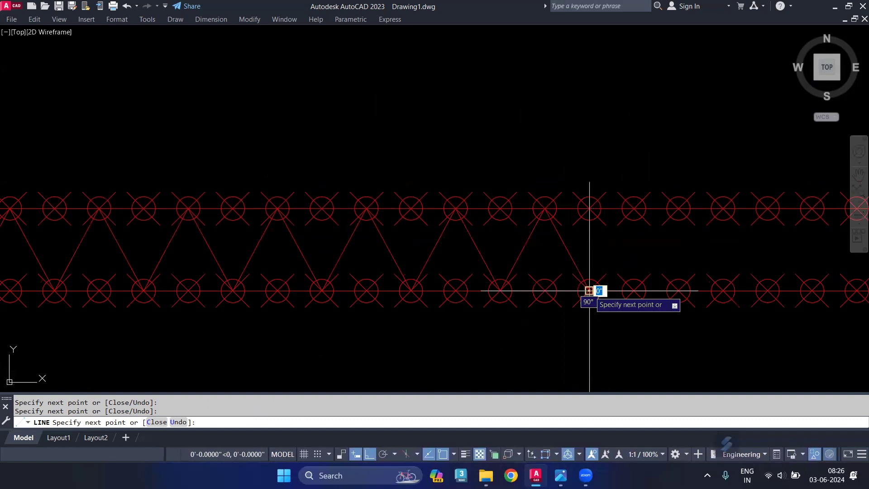
middle_click_drag(639, 253, 504, 268)
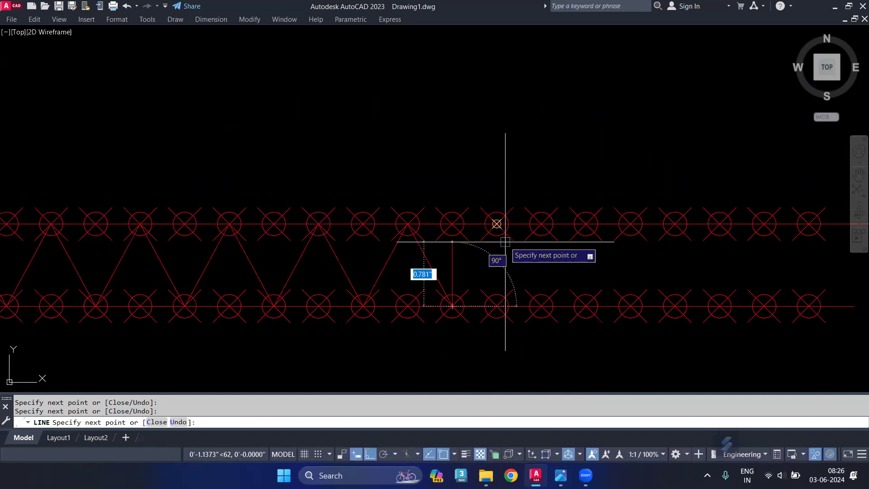
left_click(497, 224)
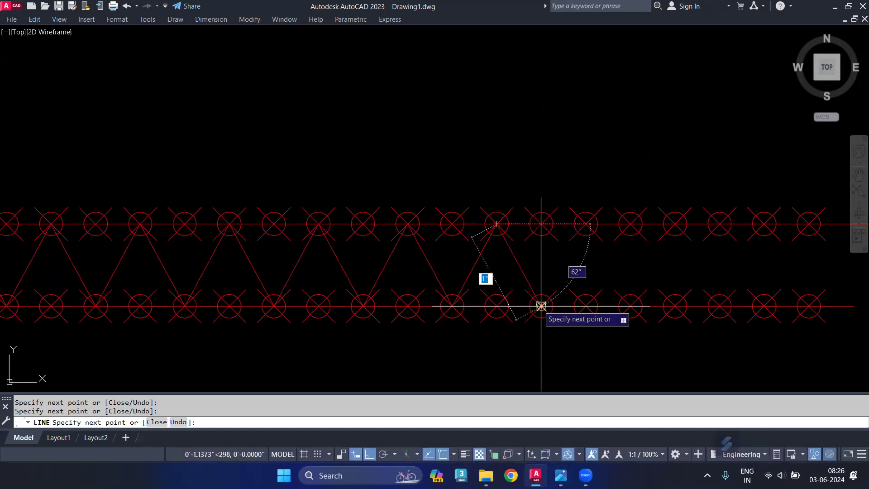
middle_click_drag(538, 276, 543, 254)
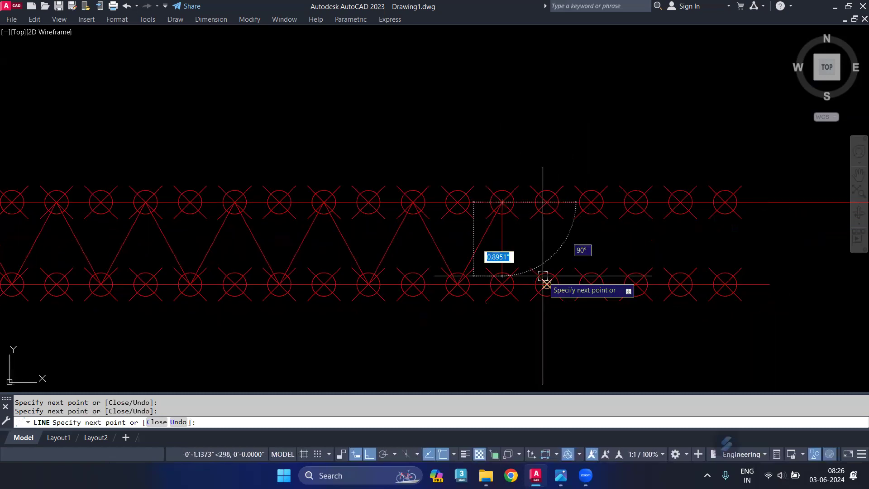
left_click(546, 285)
left_click(592, 202)
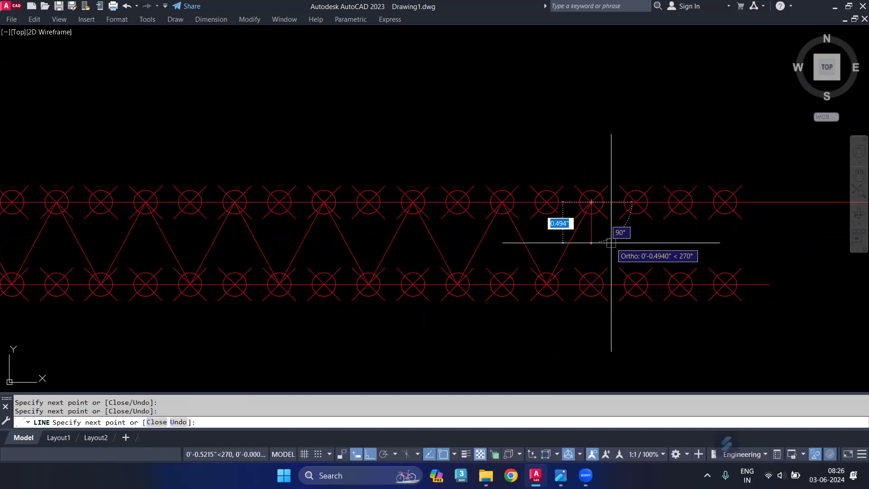
left_click(636, 284)
left_click(675, 201)
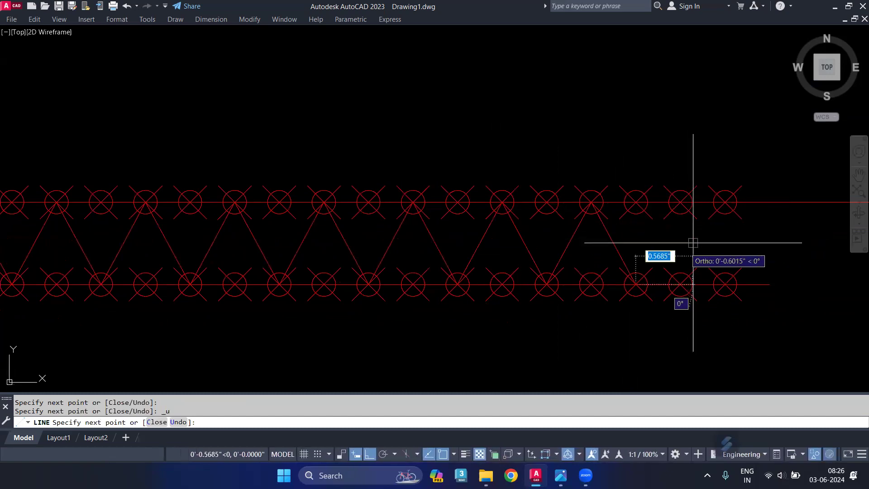
key("ctrl+z")
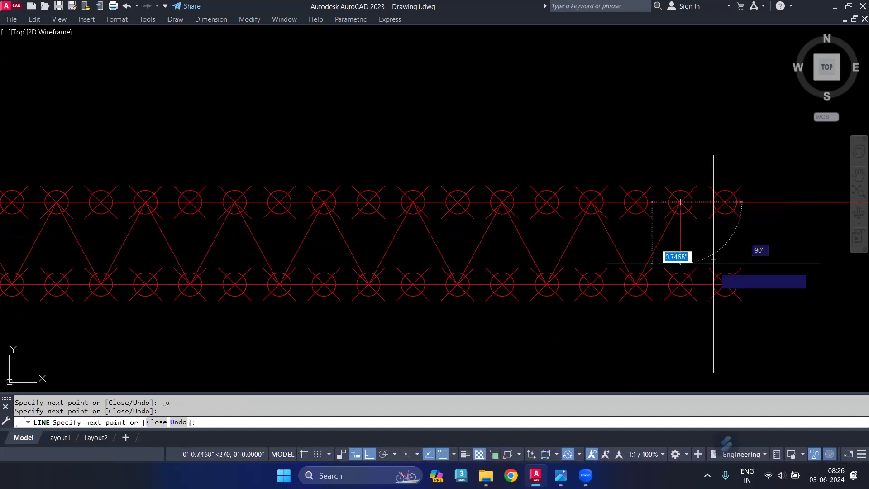
middle_click_drag(776, 263, 523, 282)
left_click(515, 220)
key("Return")
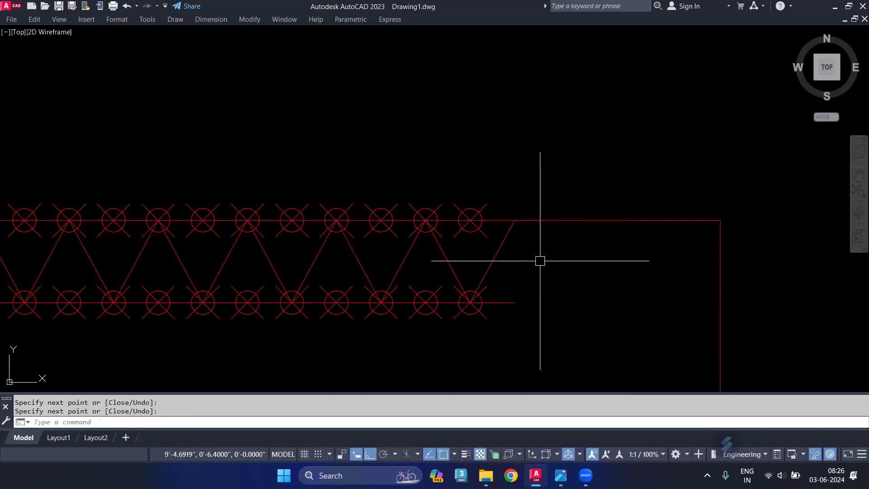
Step: Hide the division points by switching to the blank point style
type("pl")
key("Return")
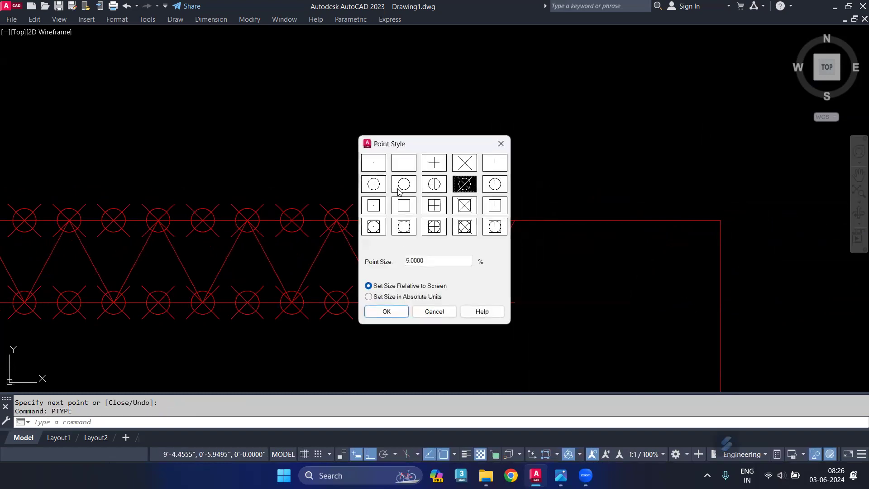
left_click(401, 164)
left_click(380, 313)
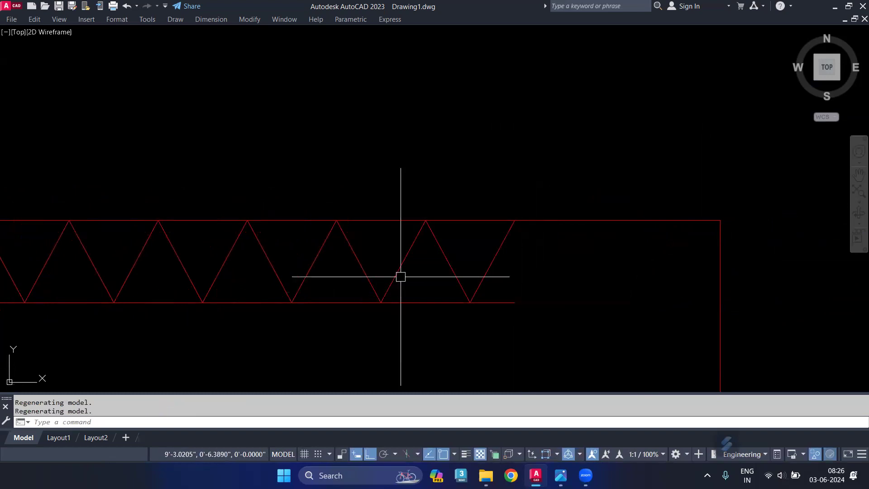
Step: Delete the top and bottom horizontal guide lines
left_click(460, 220)
left_click(427, 302)
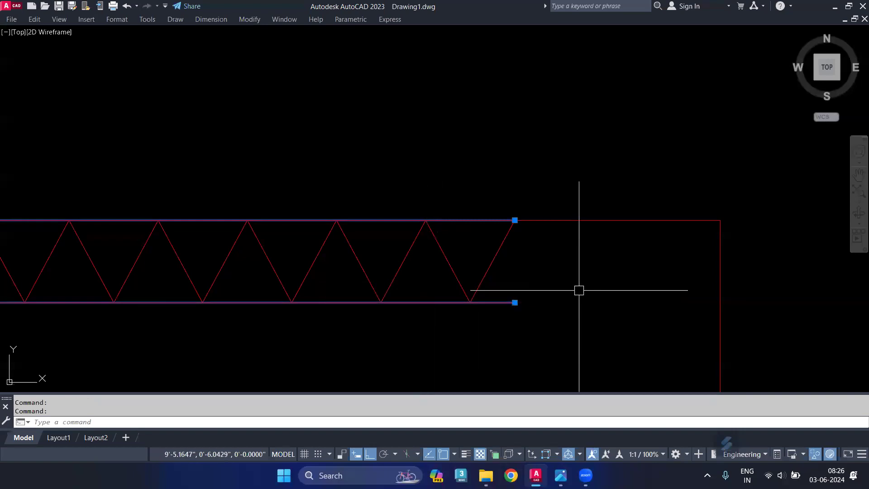
key("Delete")
scroll(452, 271, "down", 5)
middle_click_drag(362, 296, 372, 271)
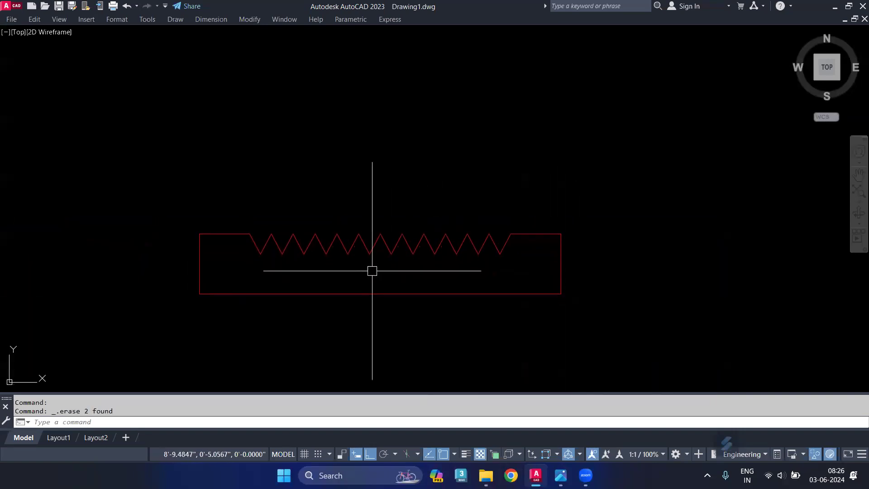
left_click(242, 204)
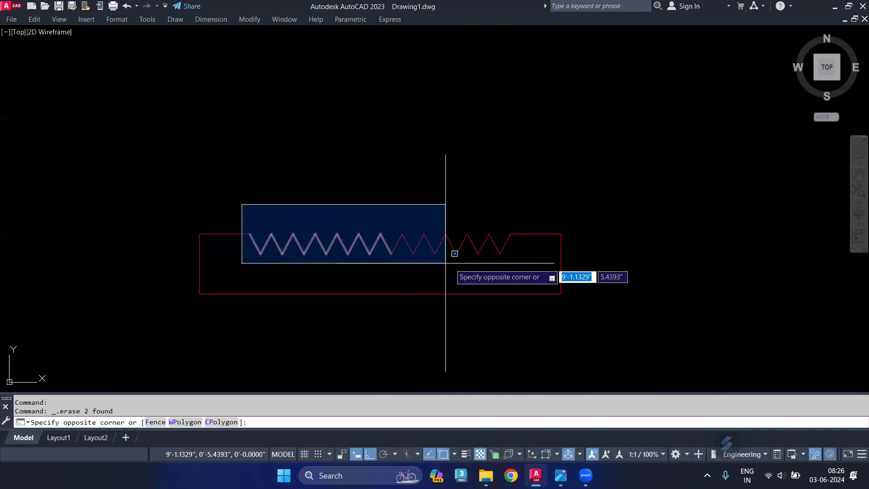
left_click(516, 265)
key("Escape")
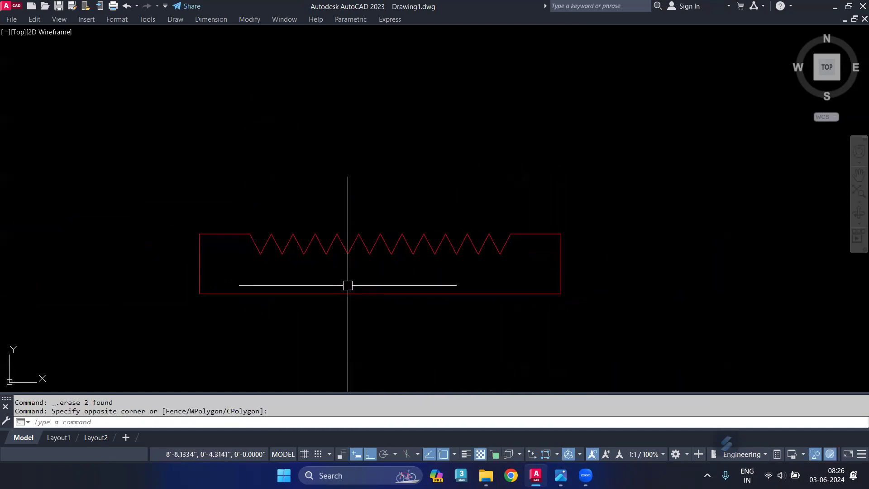
key("Escape")
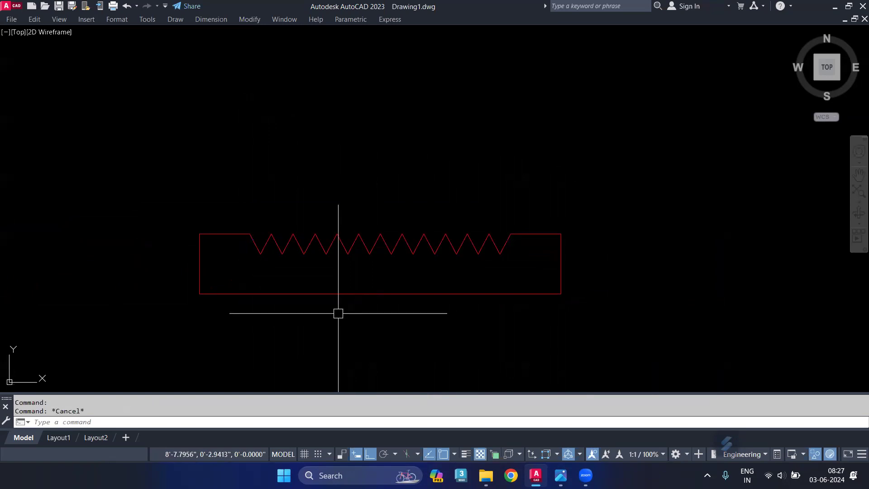
Step: Fillet every corner of the zigzag polyline with a 0.10 radius
type("f")
key("Return")
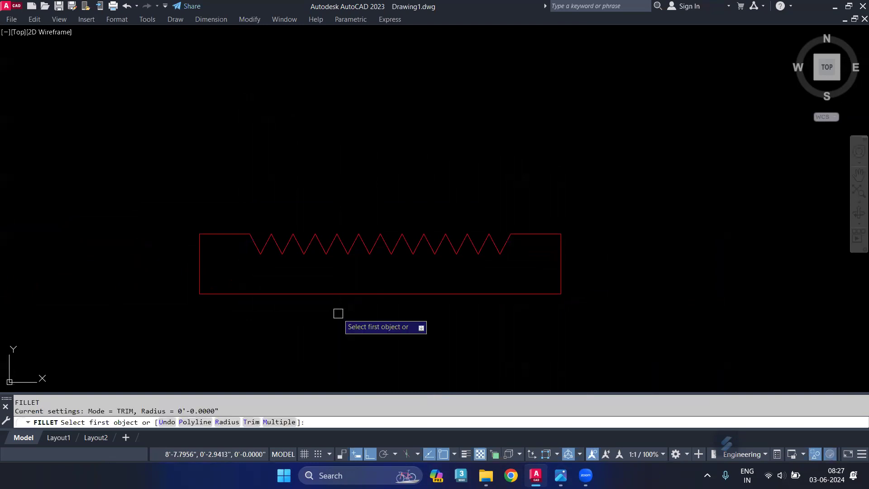
left_click(225, 424)
type(".1")
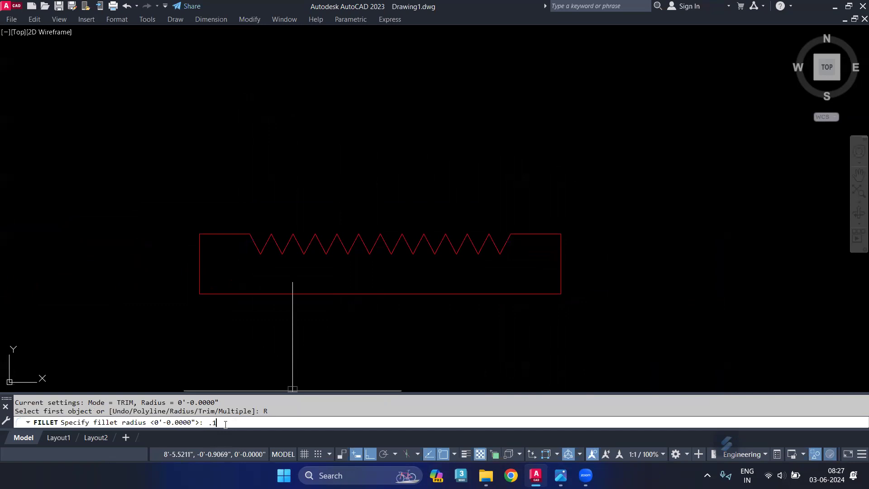
key("Return")
scroll(244, 247, "up", 2)
scroll(265, 246, "up", 2)
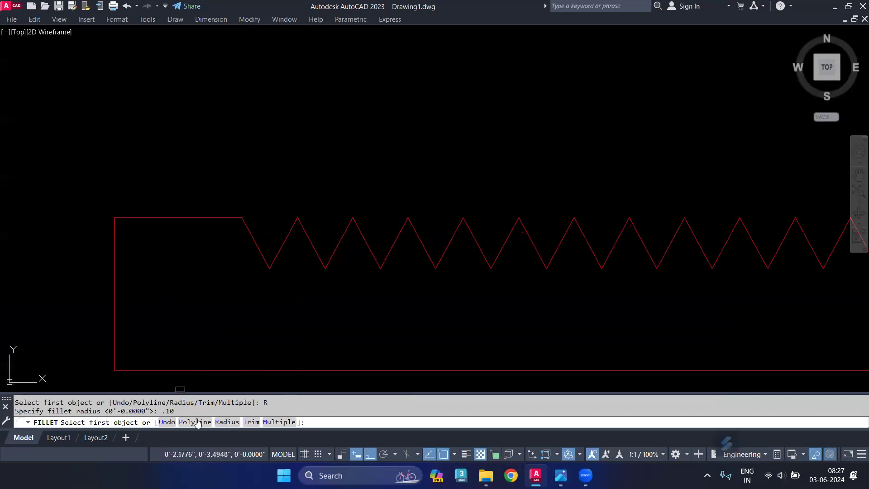
type("P")
key("Return")
left_click(263, 265)
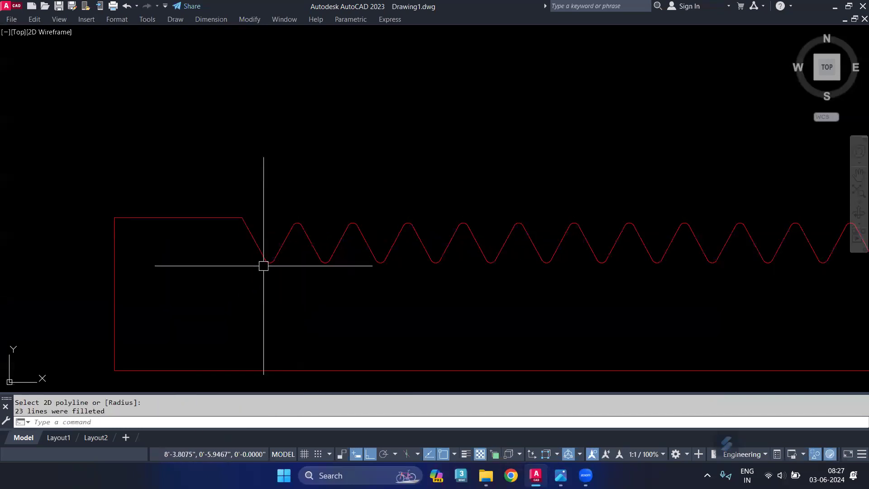
scroll(299, 309, "down", 2)
middle_click_drag(299, 310, 273, 312)
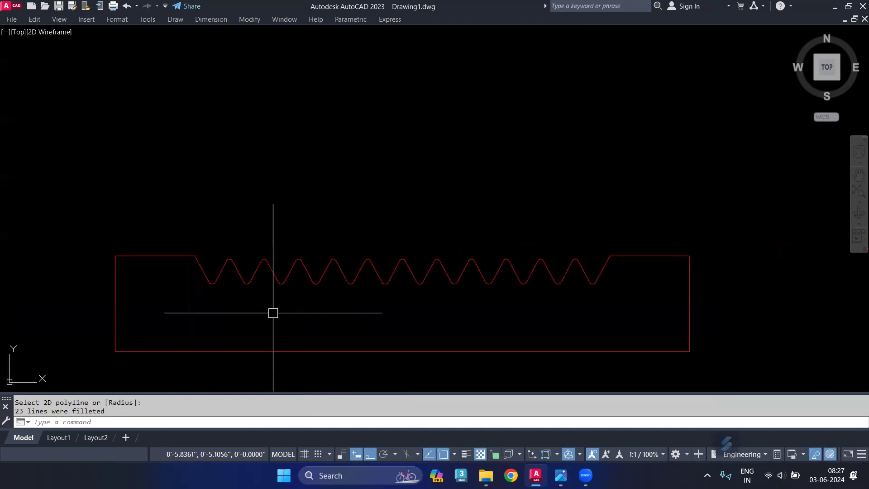
key("Return")
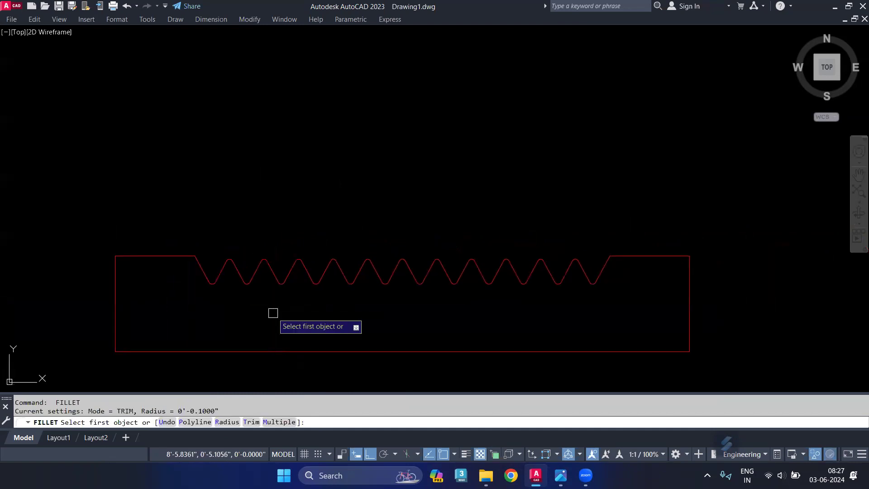
key("Escape")
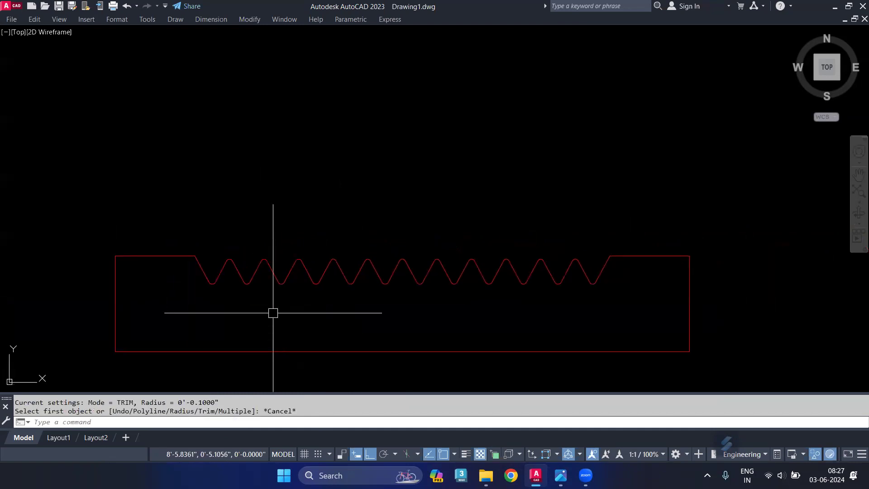
Step: Join all pieces of the panel outline into a single polyline
left_click(707, 217)
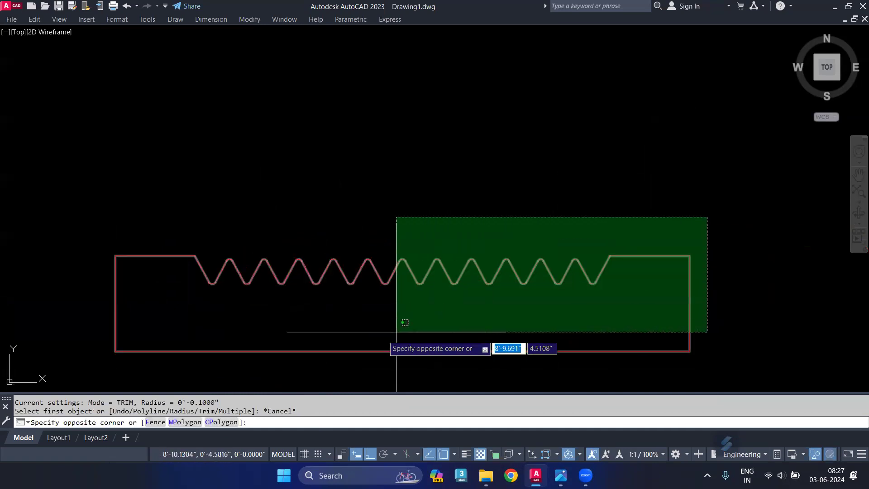
left_click(81, 361)
type("j")
key("Return")
Step: Offset the zigzag panel polyline 0.25 inward to create an inner outline
type("o")
key("Return")
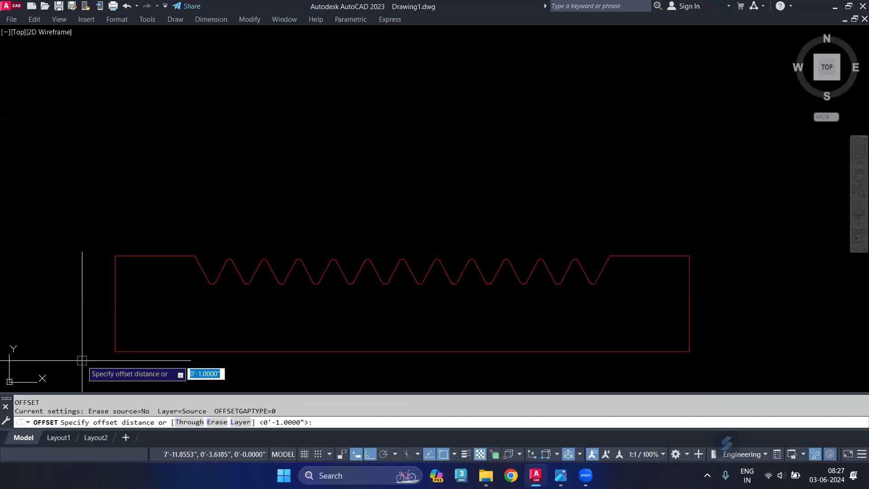
type(".2")
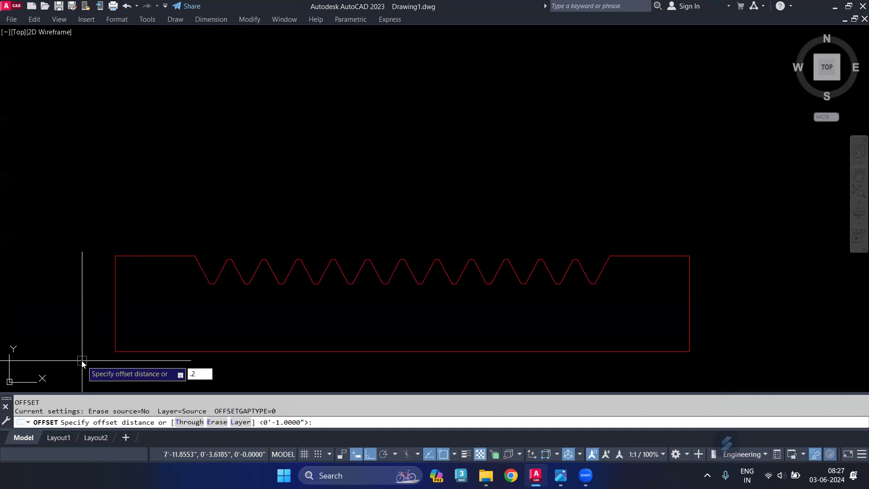
key("Return")
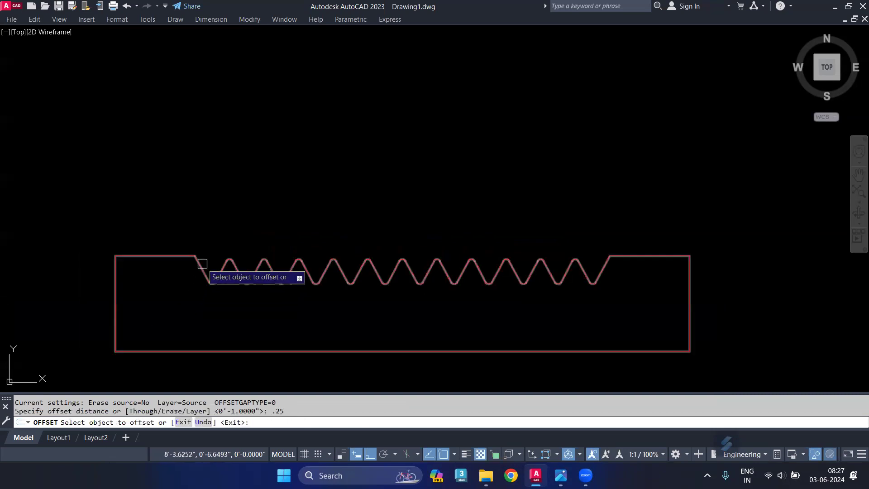
left_click(199, 260)
left_click(191, 301)
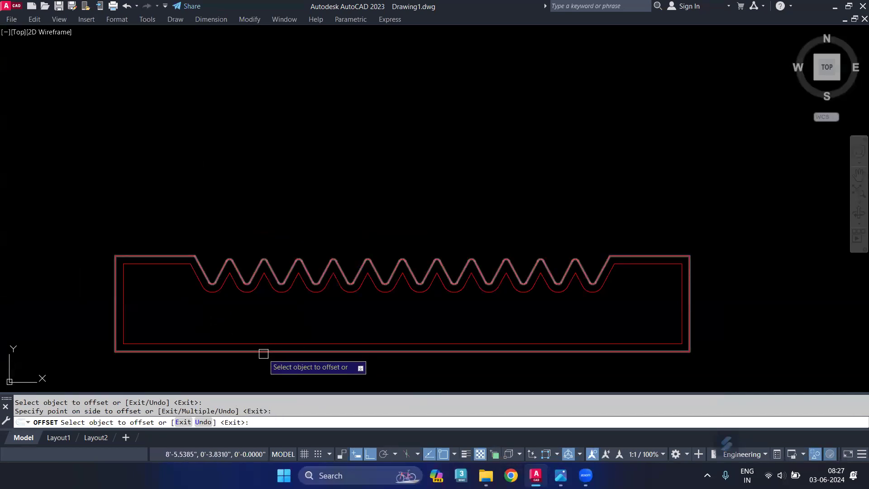
key("Escape")
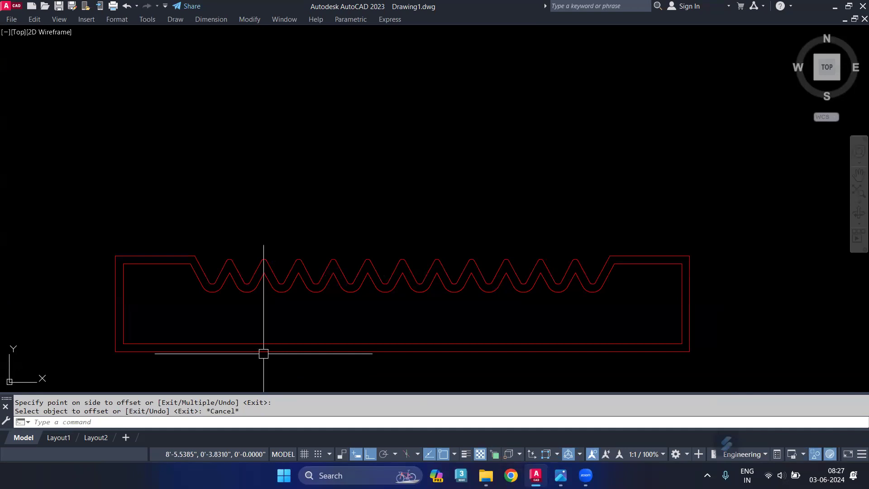
type("v")
key("Return")
Step: In a shaded southwest isometric view, extrude the outer zigzag outline 0.75
type("SW")
key("Return")
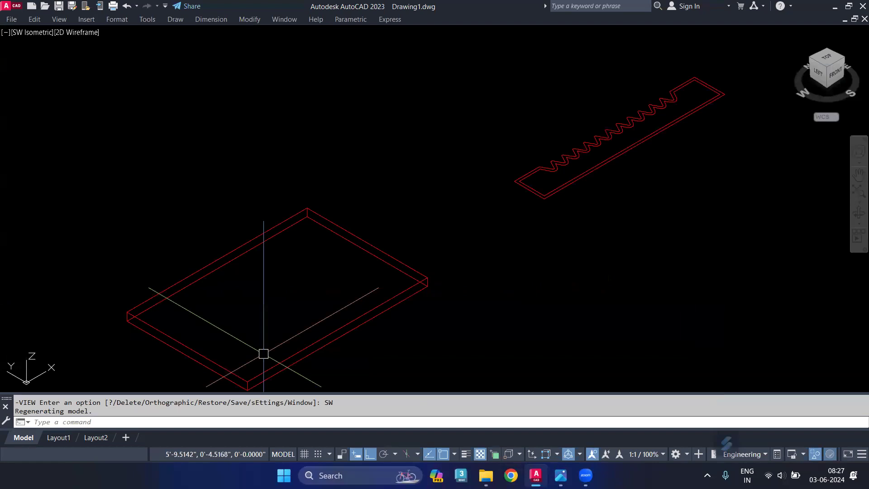
key("Return")
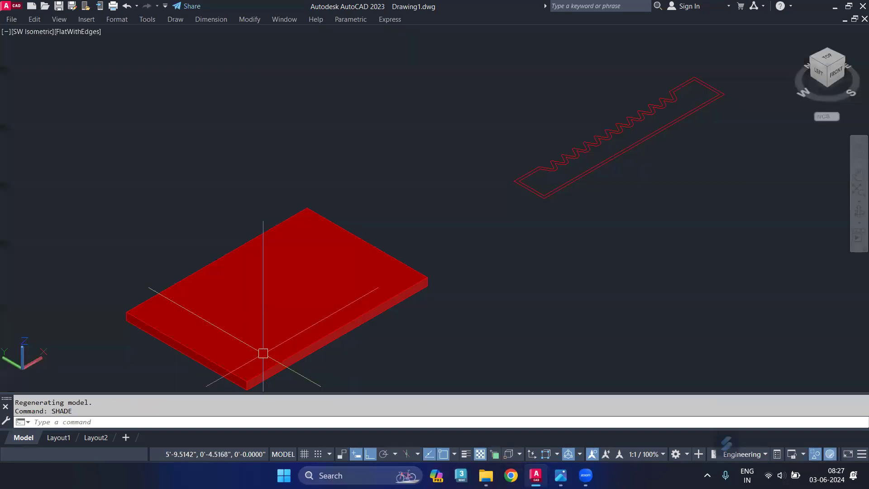
middle_click_drag(562, 218, 387, 250)
scroll(387, 250, "up", 2)
scroll(360, 225, "up", 2)
scroll(361, 220, "up", 1)
left_click(354, 237)
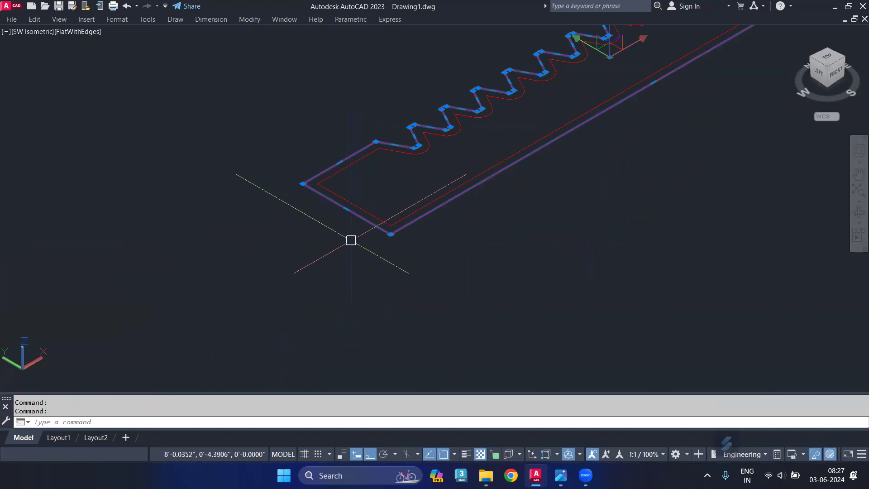
type("T")
key("Return")
type(".75")
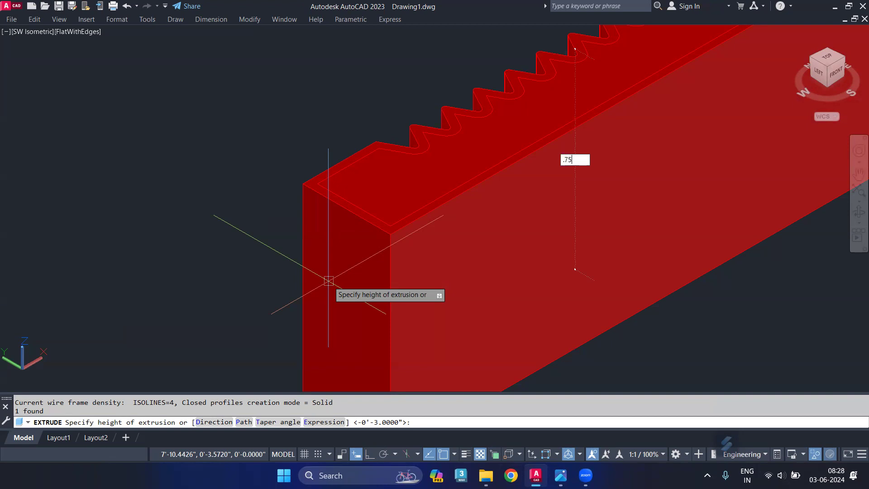
key("Return")
Step: Extrude the inner offset outline to a height of 0.25
scroll(390, 227, "up", 3)
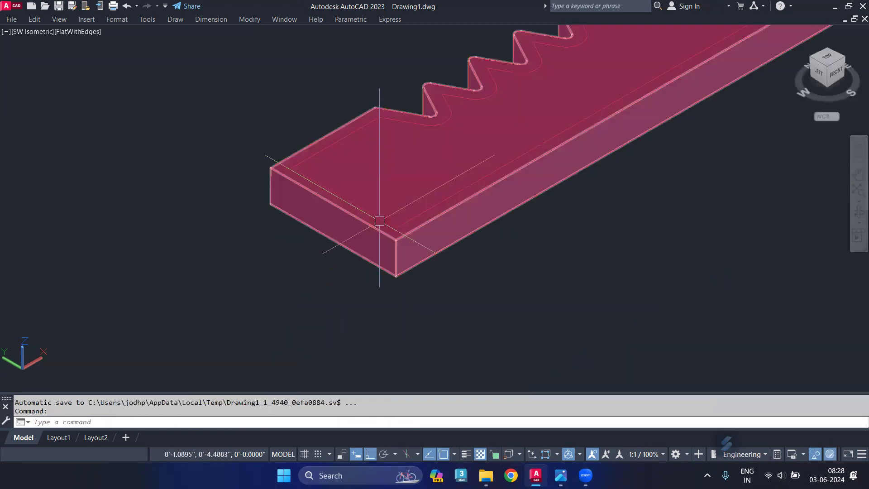
left_click(402, 221)
type("E")
key("Return")
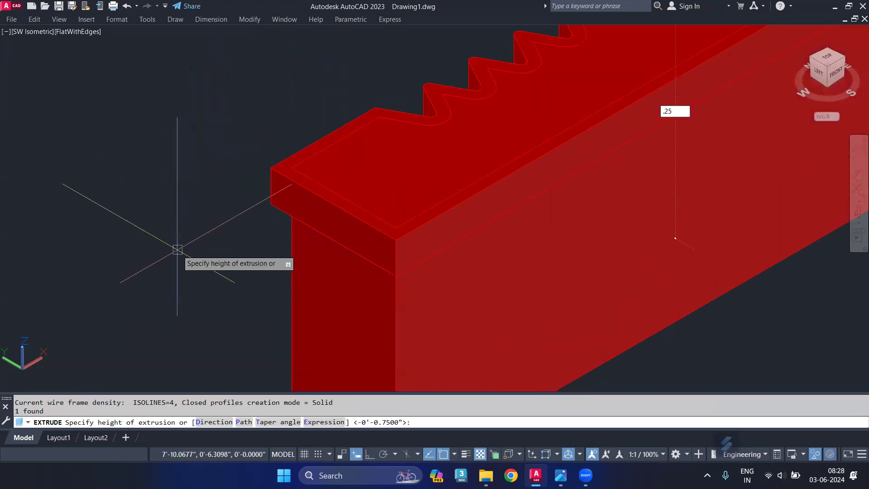
key("Return")
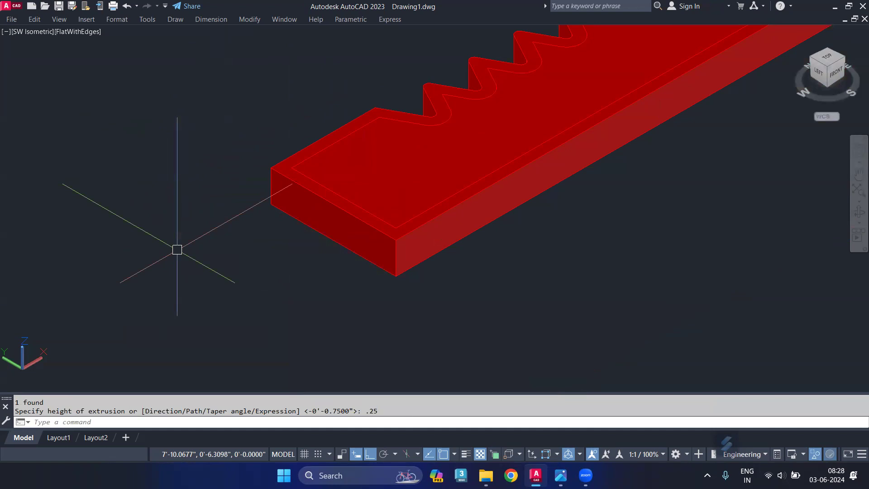
Step: Subtract the inner zigzag solid from the red slab to hollow it
type("su")
key("Return")
left_click(282, 200)
key("Return")
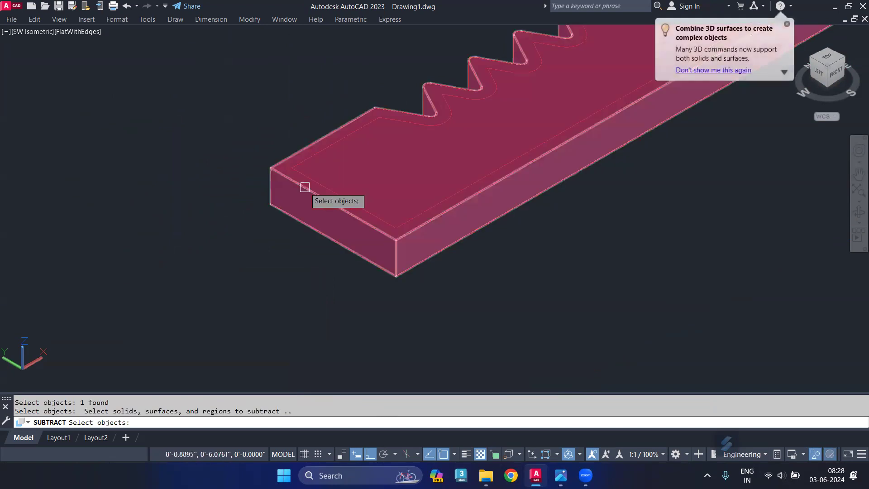
left_click(313, 174)
key("Return")
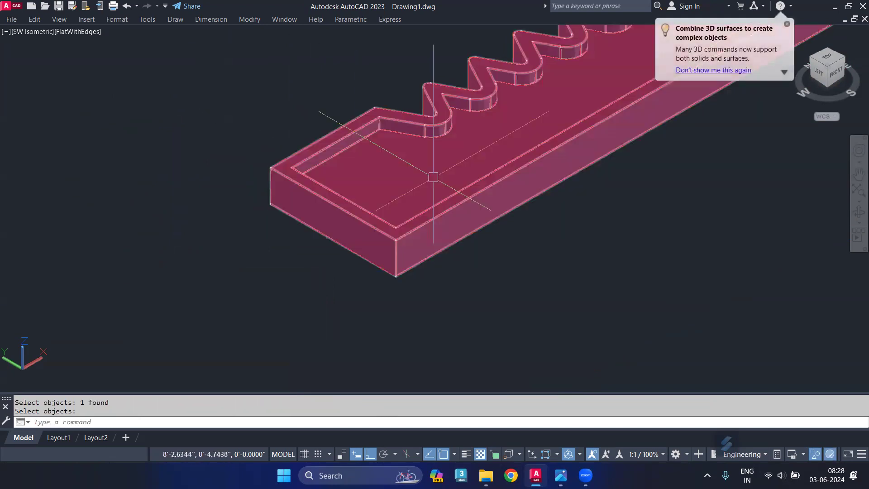
scroll(287, 194, "down", 3)
key("Return")
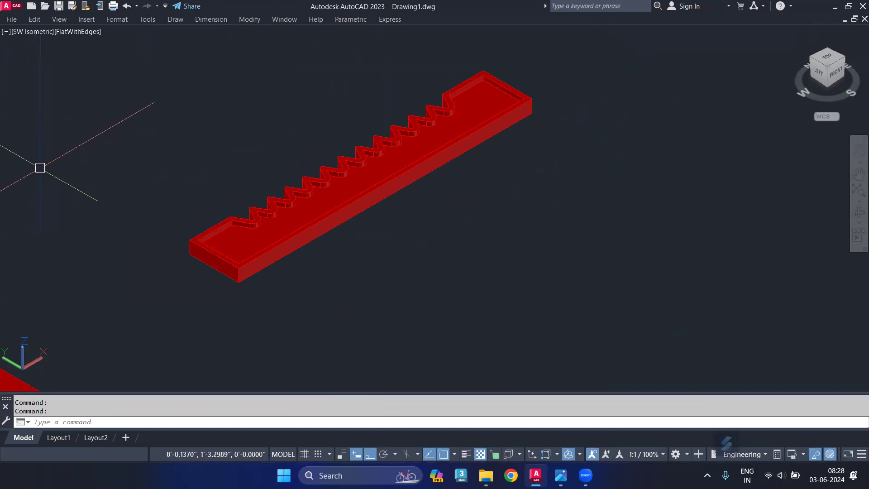
Step: Try rotating the zigzag panel 90° about the X axis at its corner, then back out
type("ro")
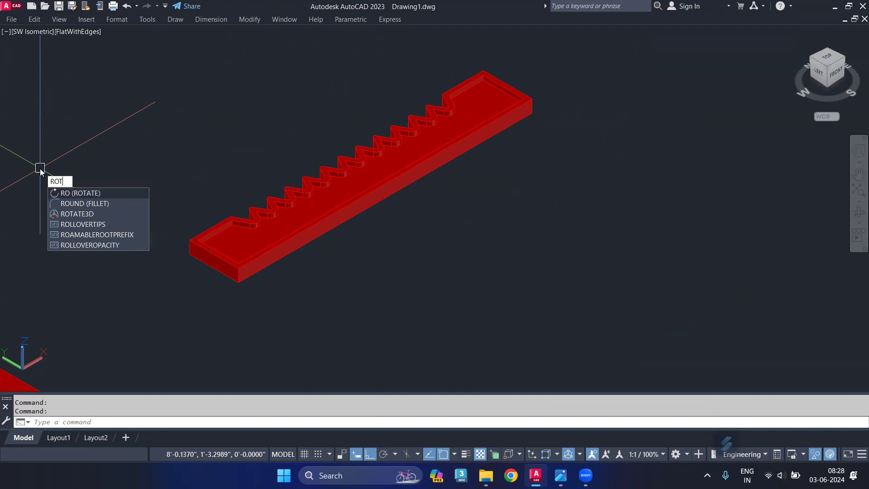
type("t")
left_click(86, 204)
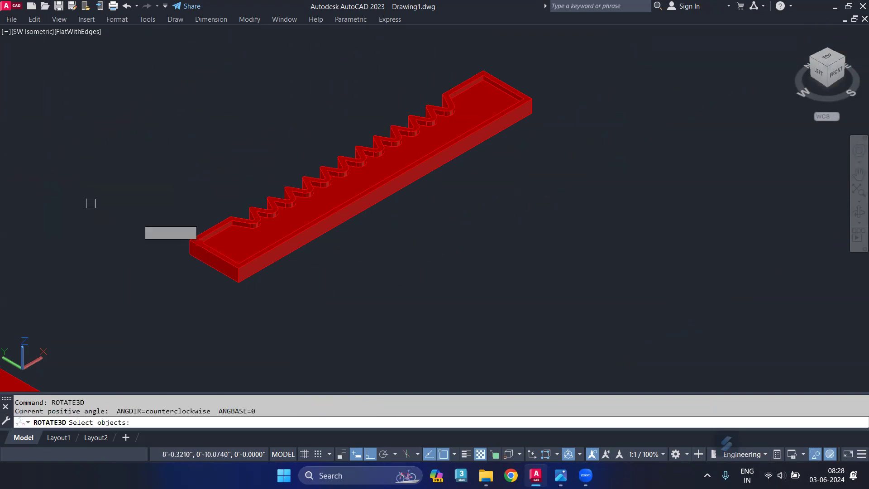
left_click(210, 250)
key("Return")
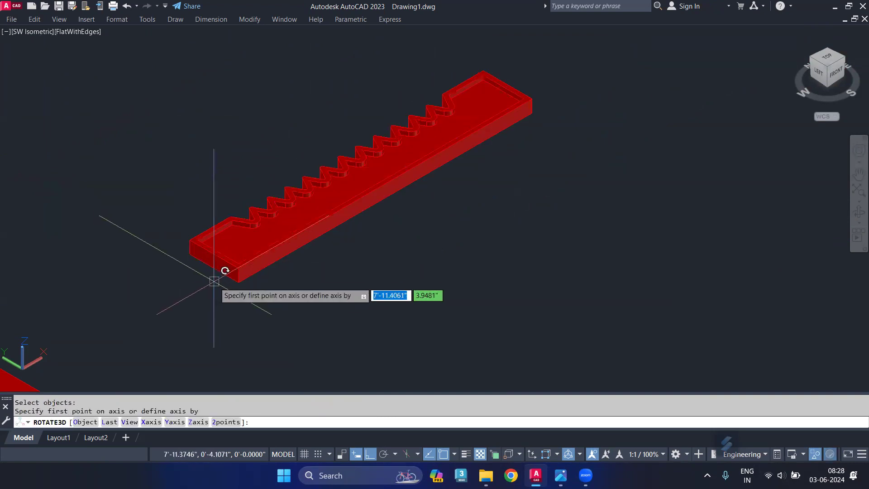
left_click(144, 421)
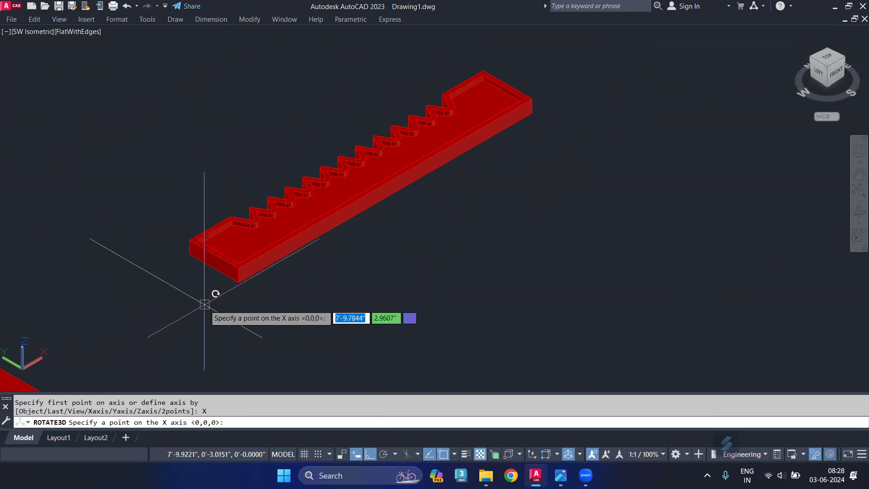
left_click(238, 282)
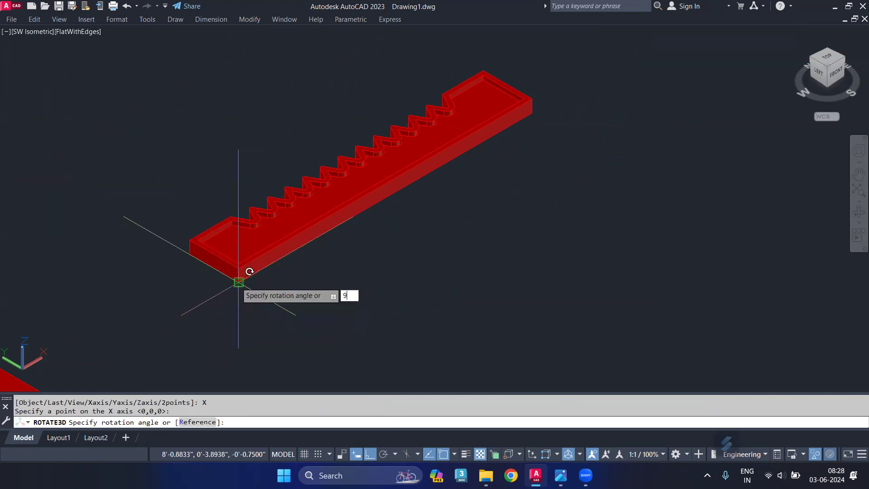
type("90")
key("Return")
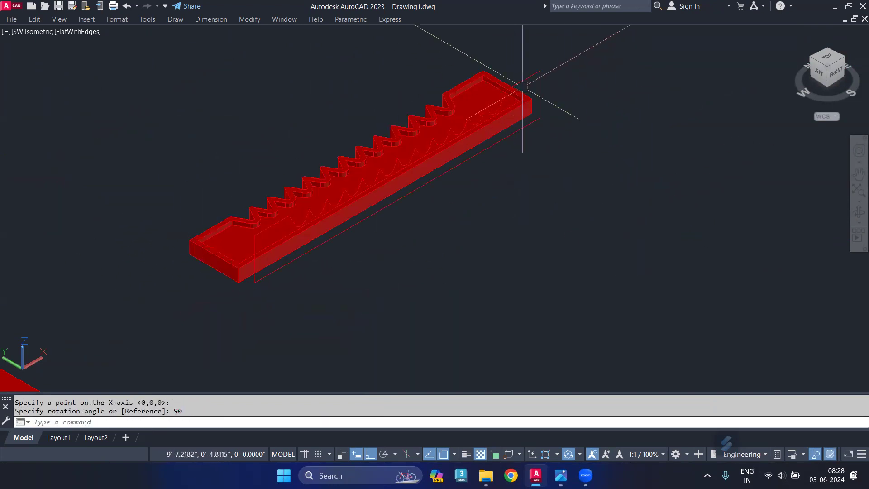
key("Escape")
Step: Rerun ROTATE3D about X at the near corner, turning the panel 90° upright
left_click(452, 150)
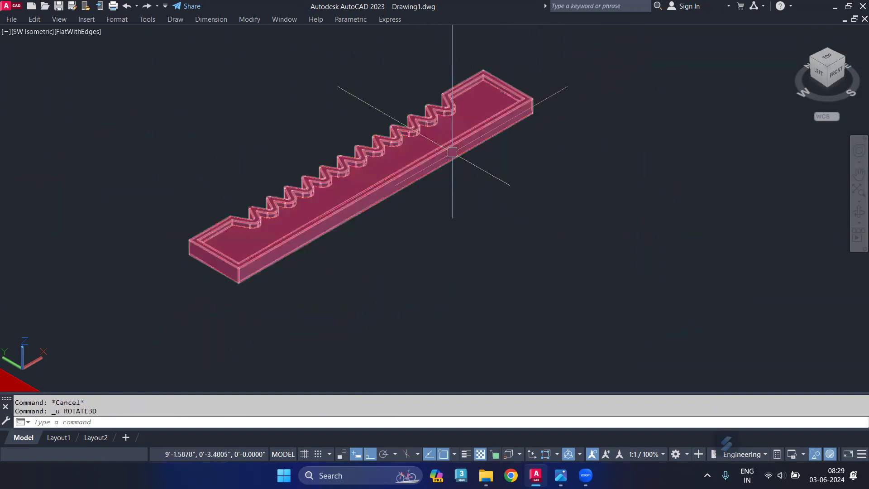
type("Rotate3d")
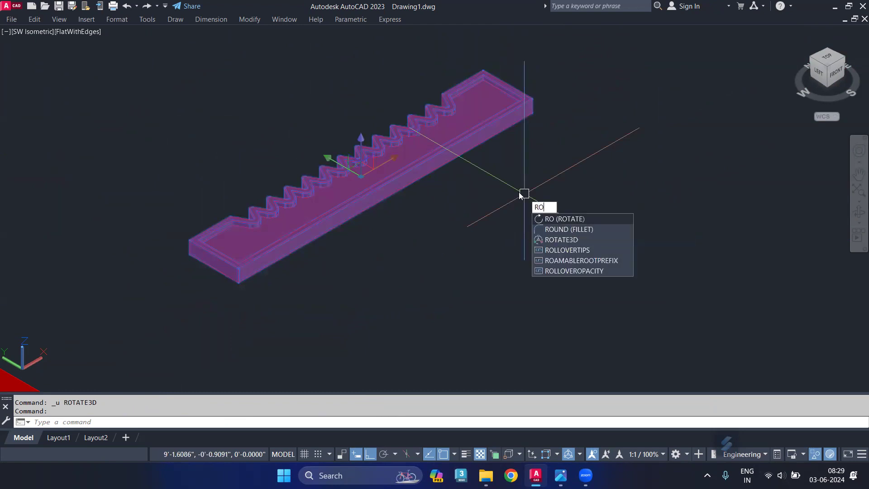
key("Return")
type("x")
key("Return")
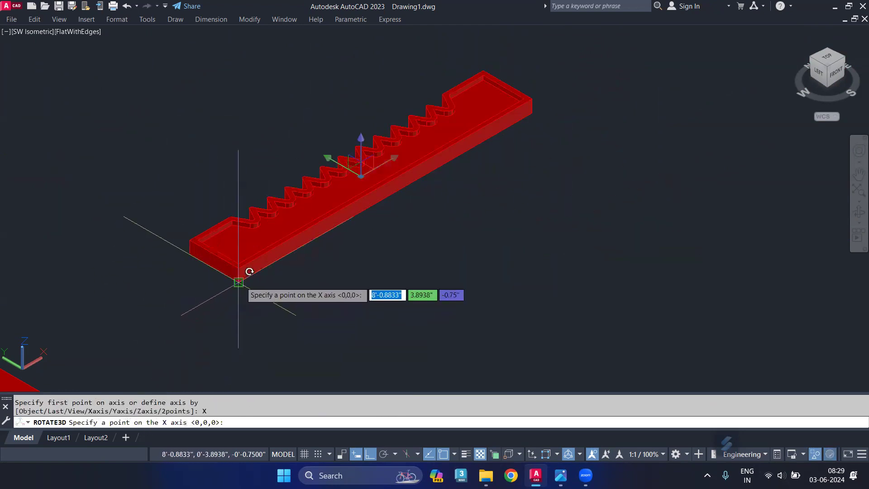
left_click(239, 303)
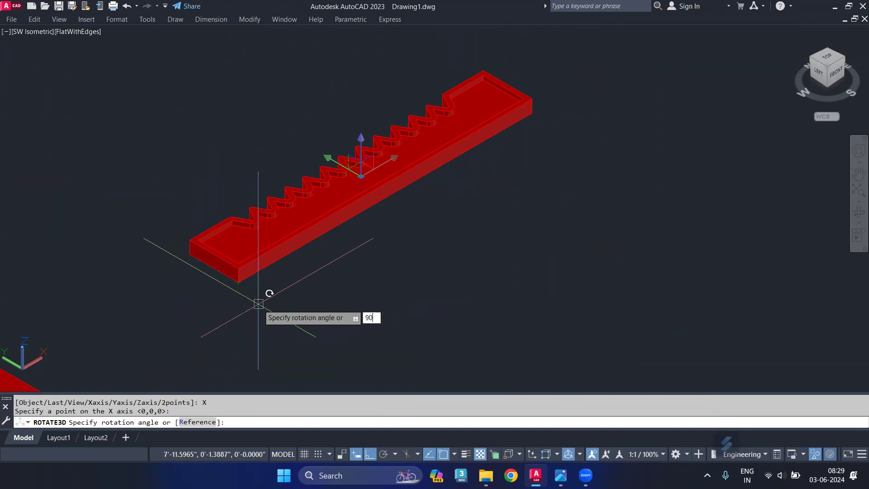
key("Return")
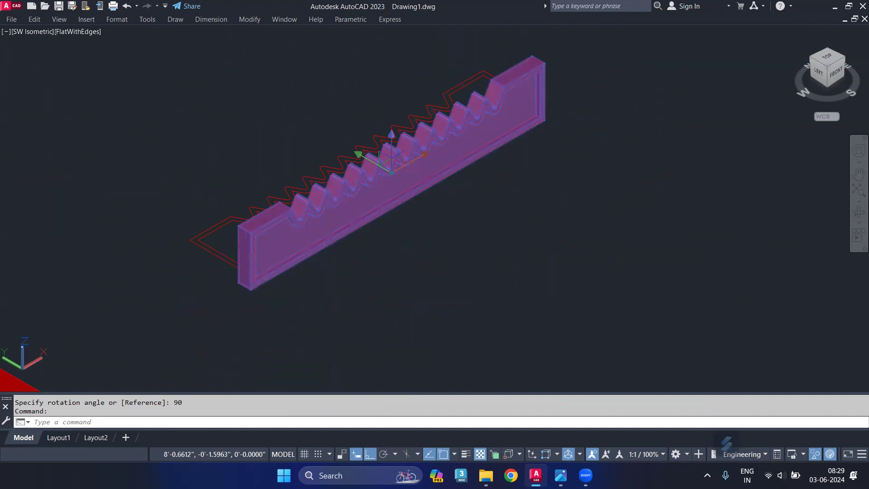
type("M")
key("Return")
Step: Move the upright zigzag panel by its bottom corner onto the base slab's back-edge corner
scroll(272, 317, "up", 2)
scroll(249, 285, "up", 2)
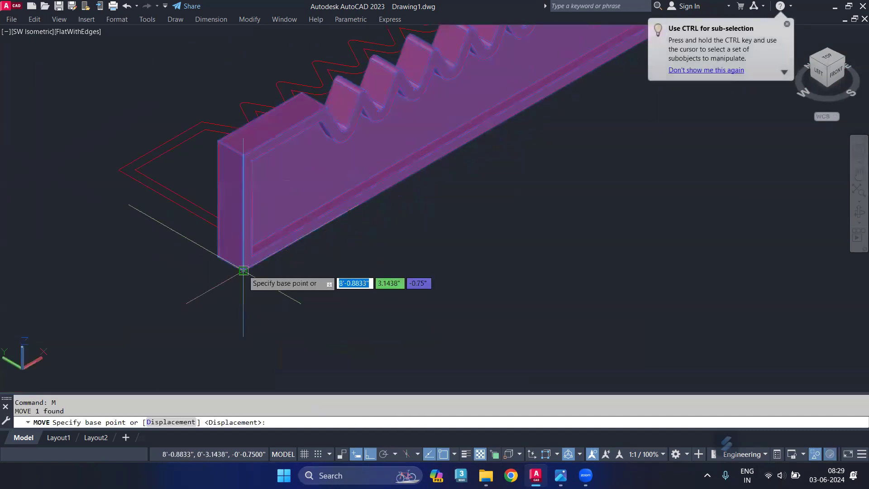
left_click(243, 271)
scroll(221, 173, "down", 3)
scroll(152, 152, "up", 2)
scroll(152, 201, "up", 2)
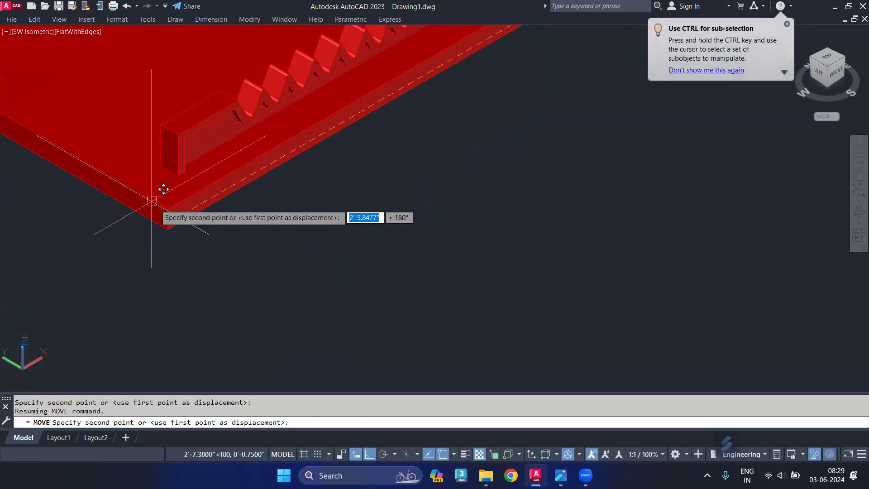
scroll(178, 195, "down", 3)
scroll(227, 231, "down", 2)
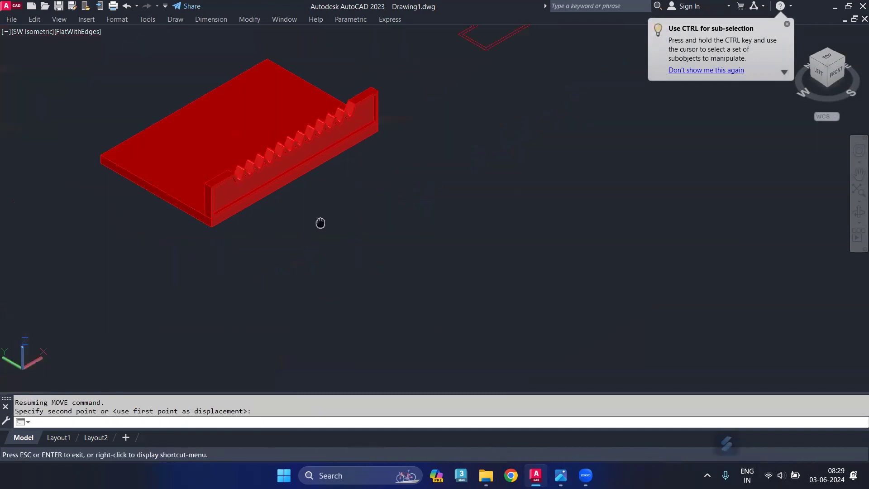
key("Return")
mouse_move(272, 215)
middle_mouse_down("shift")
mouse_move(141, 188)
mouse_move(150, 192)
middle_mouse_up("shift")
type("PLAN")
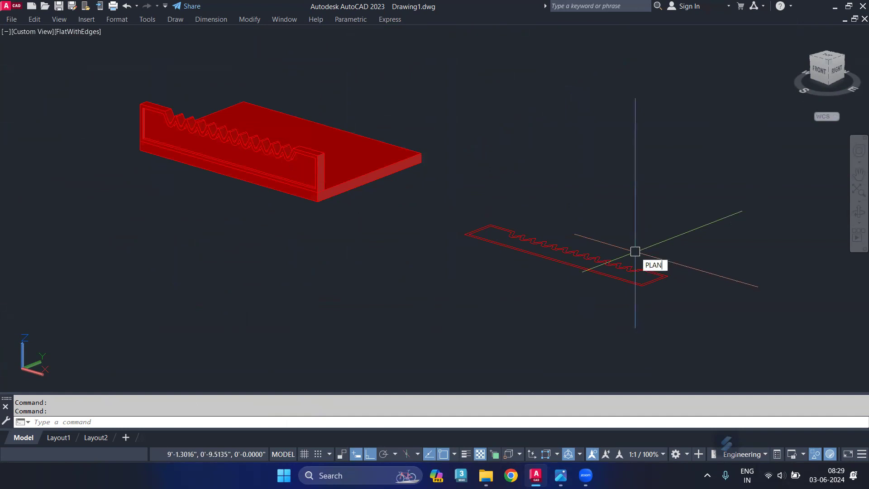
Step: Switch to a top view in the 2D Wireframe visual style
key("Return")
key("Return")
type("vs")
key("Return")
type("2")
key("Return")
Step: Delete the leftover zigzag outline
middle_click_drag(636, 252, 456, 214)
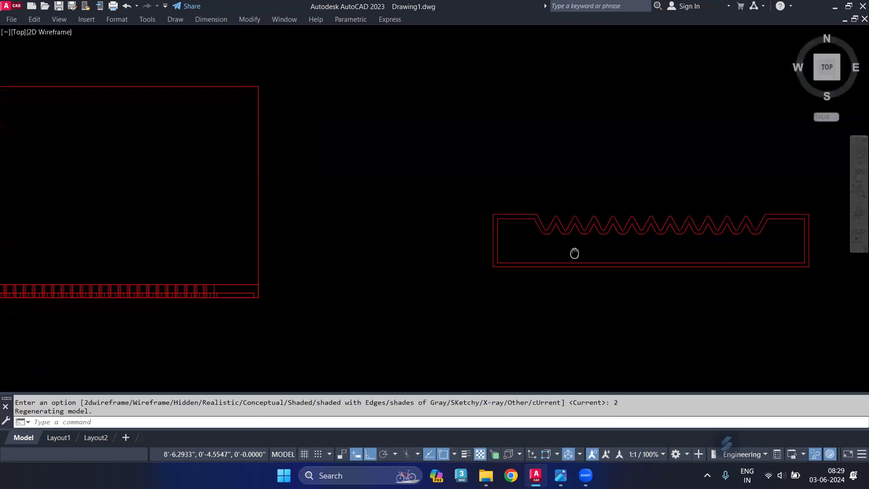
left_click(751, 141)
left_click(339, 278)
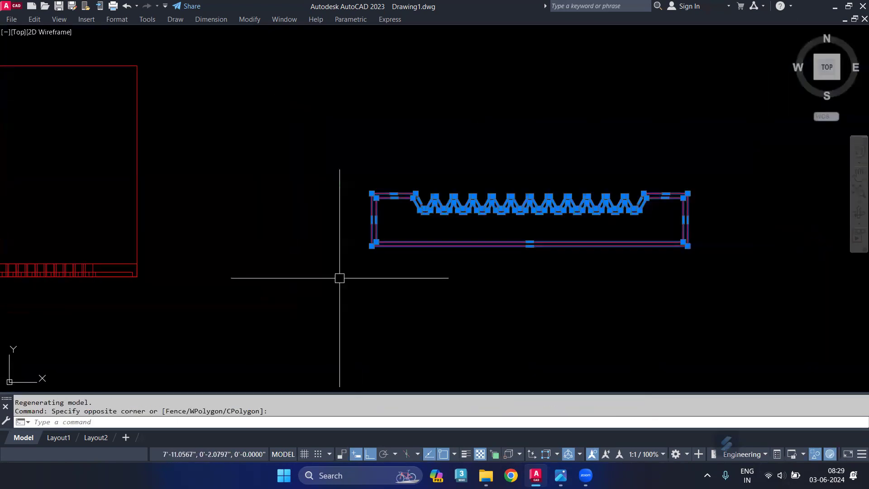
key("Delete")
Step: Draw a vertical line from the rectangle's top-right corner to its bottom-right corner
middle_click_drag(179, 140, 185, 144)
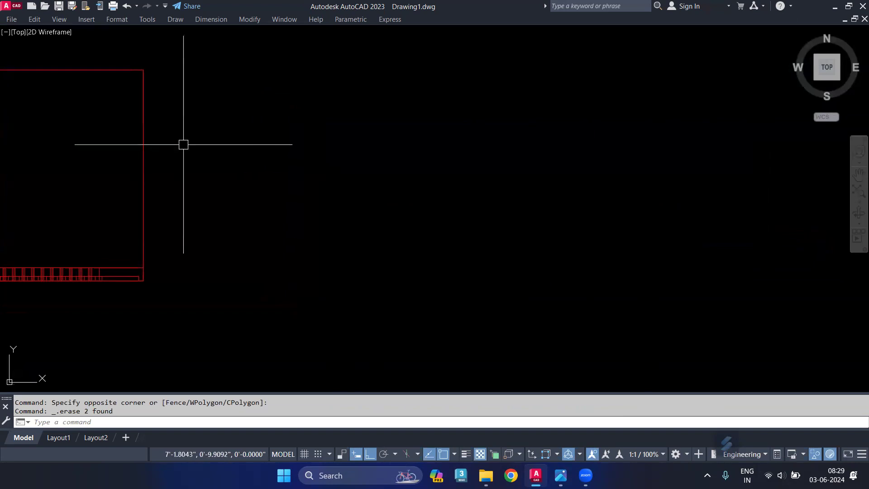
type("l")
key("Return")
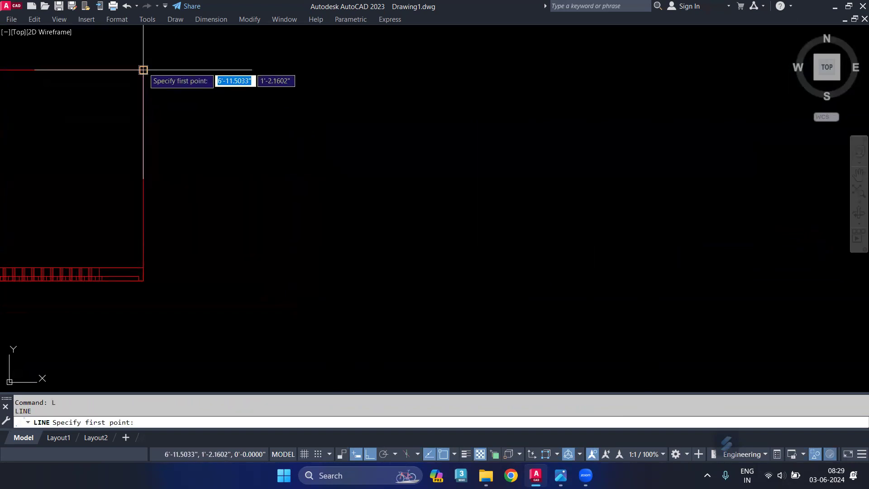
left_click(143, 70)
left_click(143, 280)
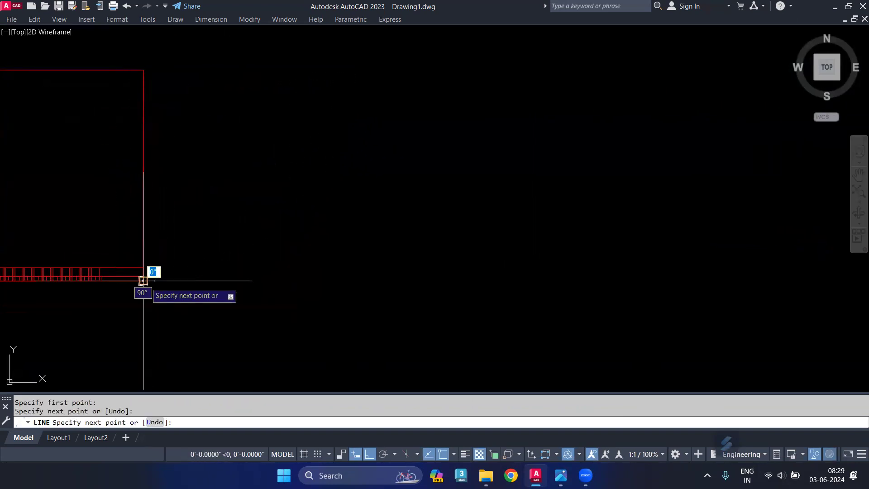
key("Escape")
Step: Move the new line right of the rectangle and rotate it horizontal about its midpoint
left_click(144, 218)
type("m")
key("Return")
left_click(221, 228)
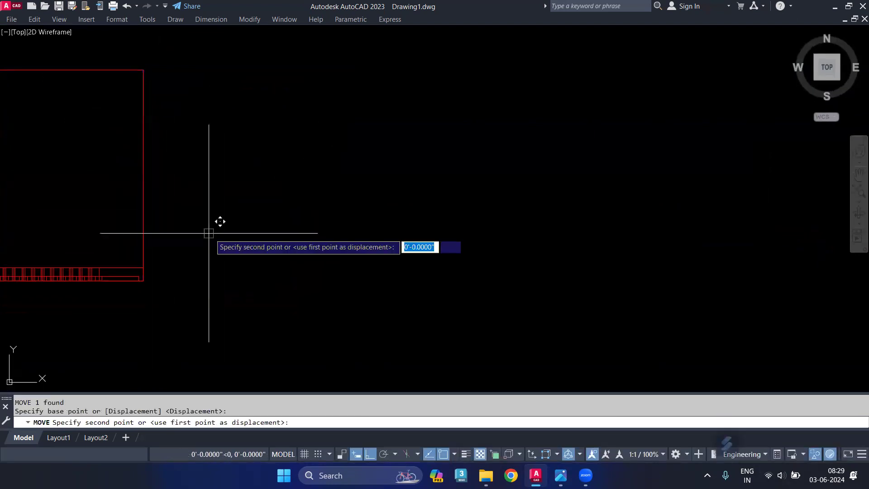
left_click(442, 242)
type("r")
key("Return")
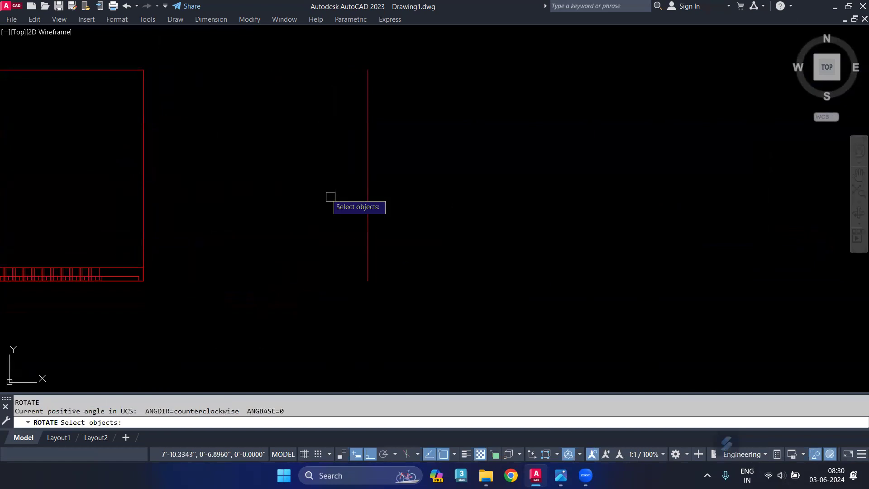
left_click(368, 173)
key("Return")
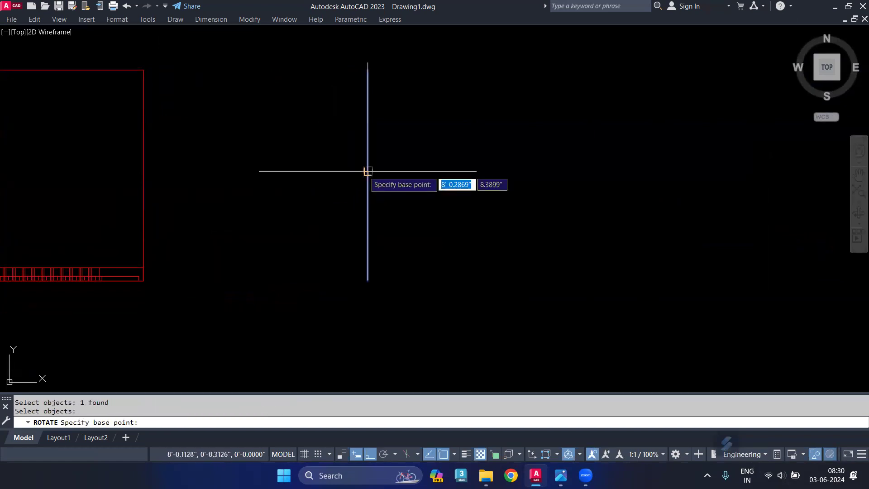
left_click(368, 175)
key("Escape")
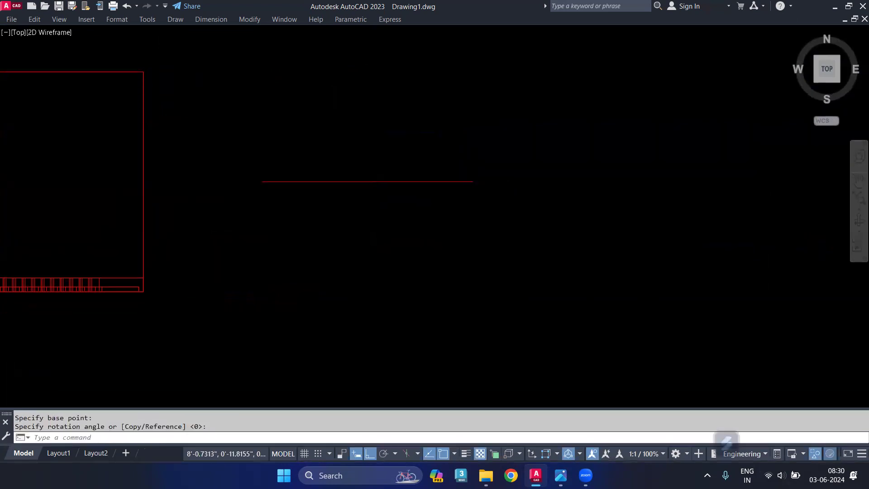
type("L")
Step: From the horizontal line's right end, draw lines 3 units up and 2.5 units left
key("Return")
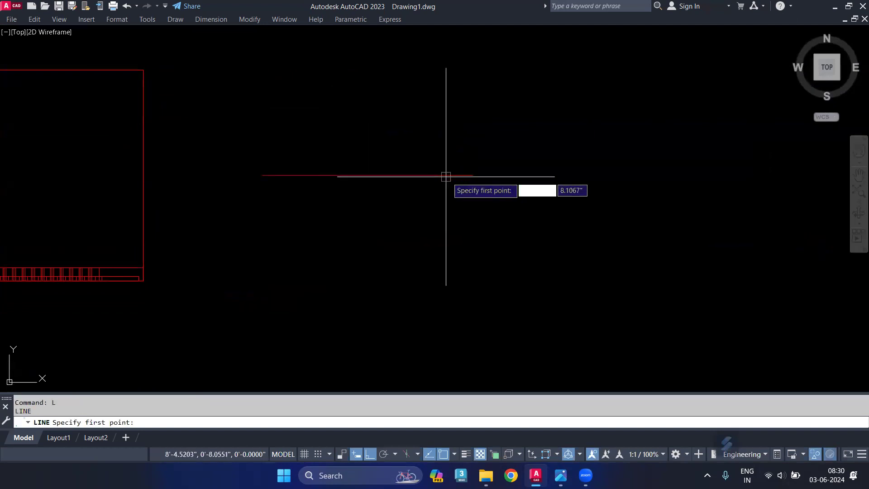
left_click(473, 176)
type("3.604\"")
key("Return")
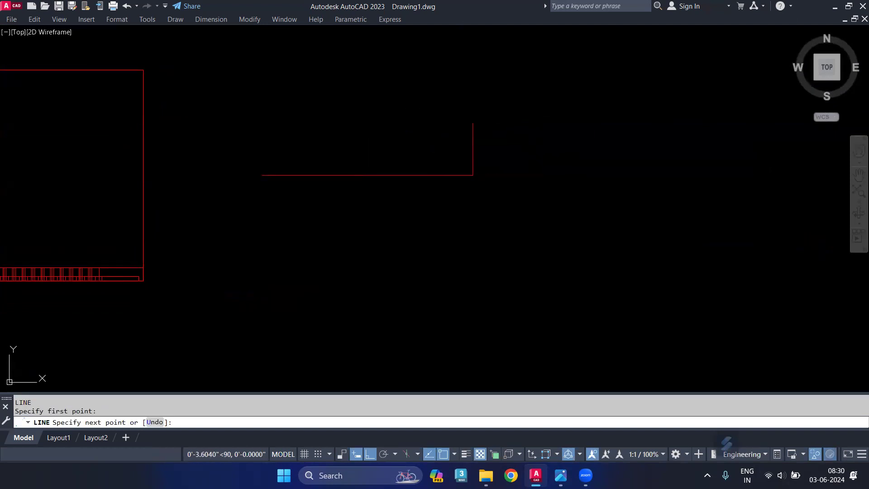
type("2")
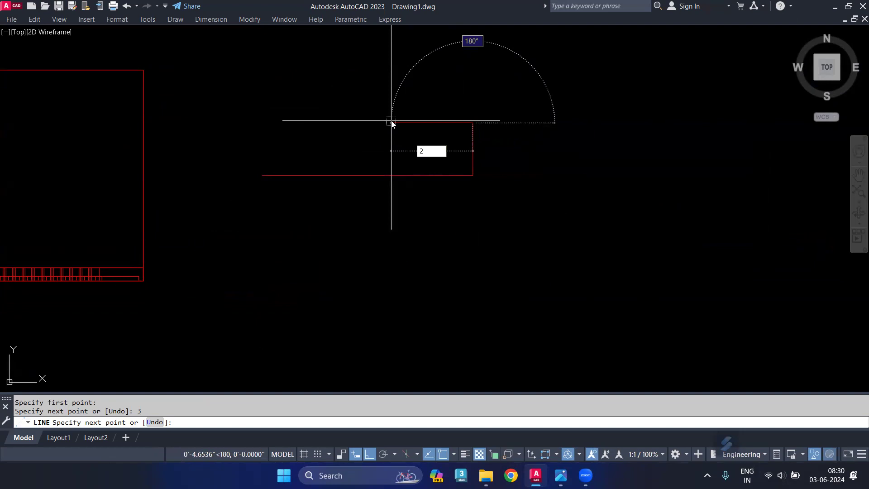
type("5")
key("Return")
key("Escape")
Step: From its left end, draw matching lines 3 units up and 2.5 units right
key("Return")
left_click(262, 175)
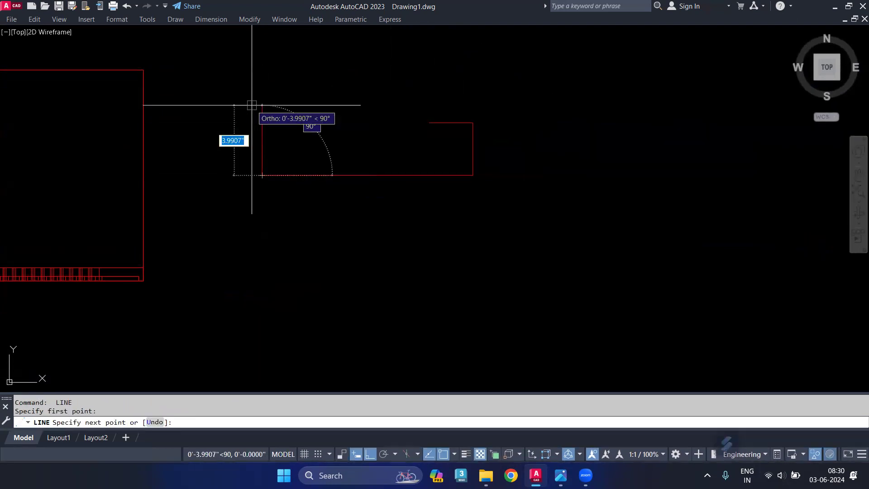
type("3")
key("Return")
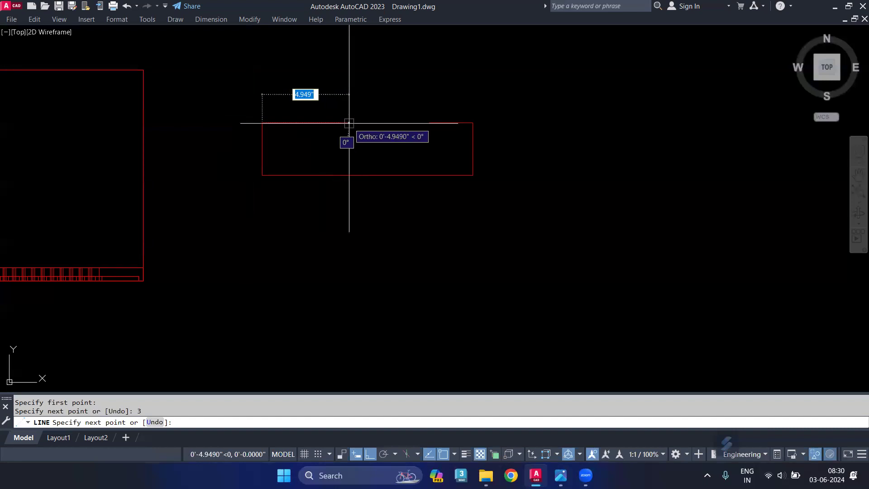
type("2.5")
key("Return")
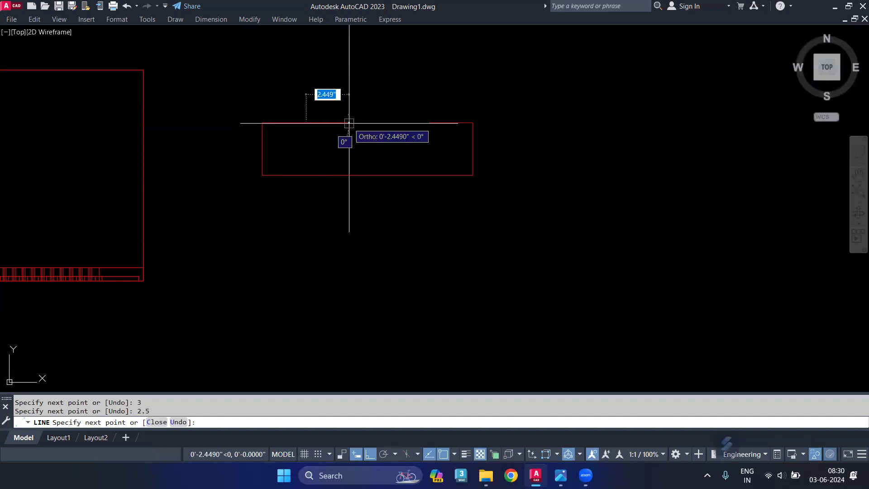
key("Escape")
Step: Join the outline's lines into one polyline and close its top gap with a line
left_click(500, 96)
left_click(241, 182)
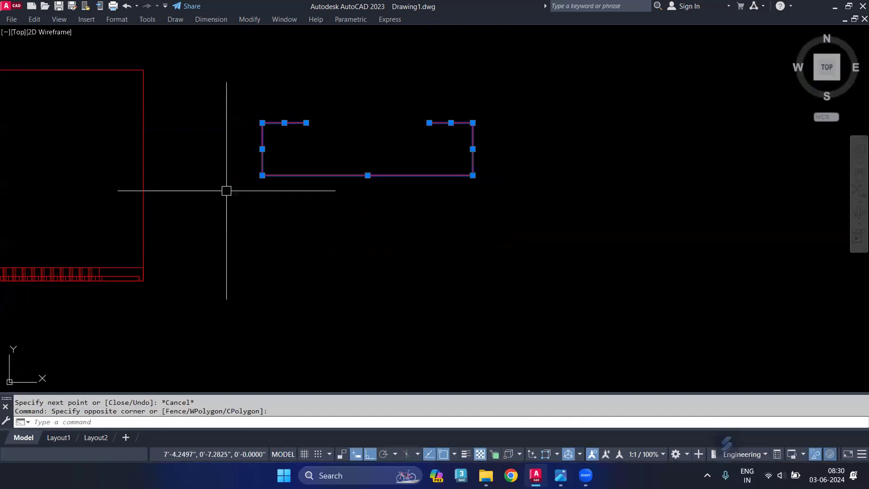
key("Return")
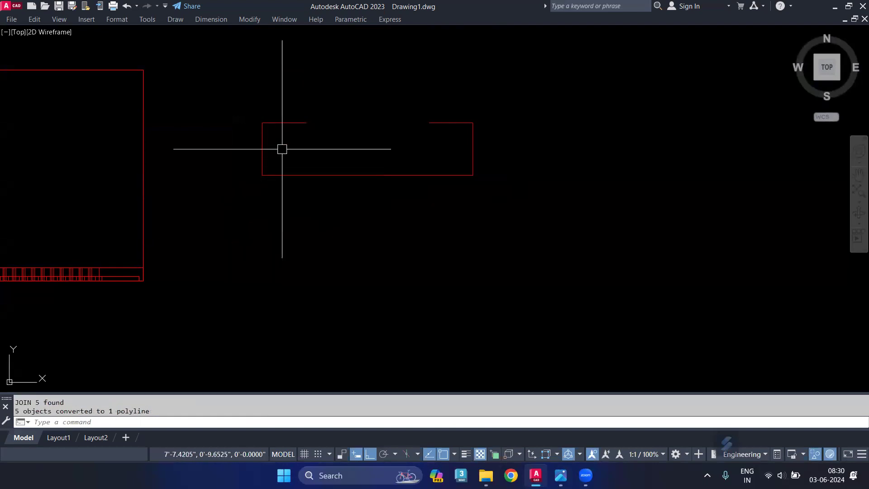
type("l")
key("Return")
left_click(306, 122)
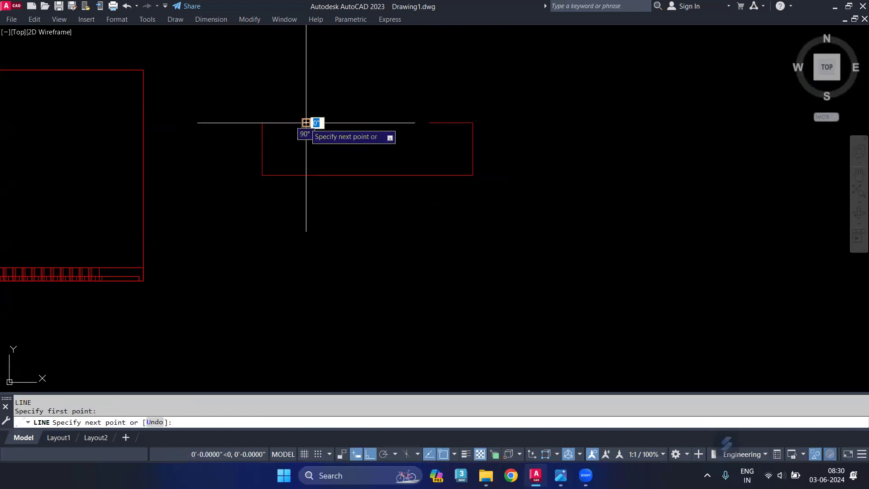
left_click(429, 123)
key("Return")
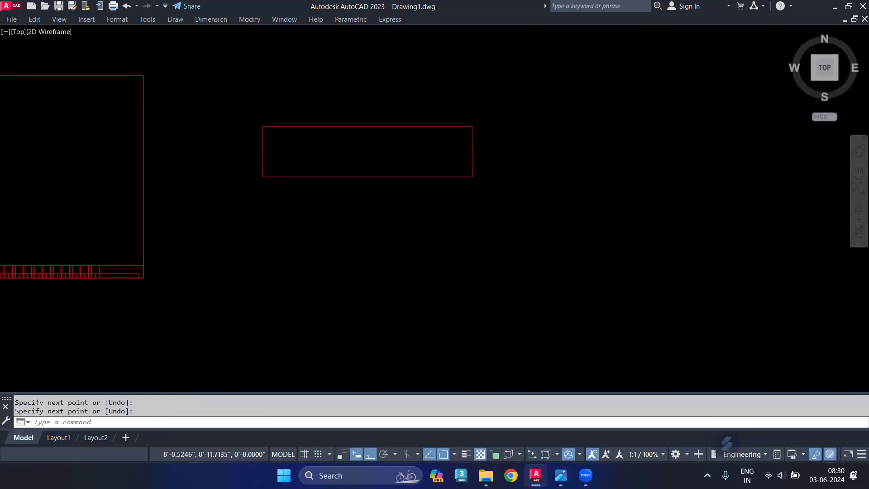
Step: Set the point style to crossed circles and erase the old marker rows
type("pty")
left_click(400, 151)
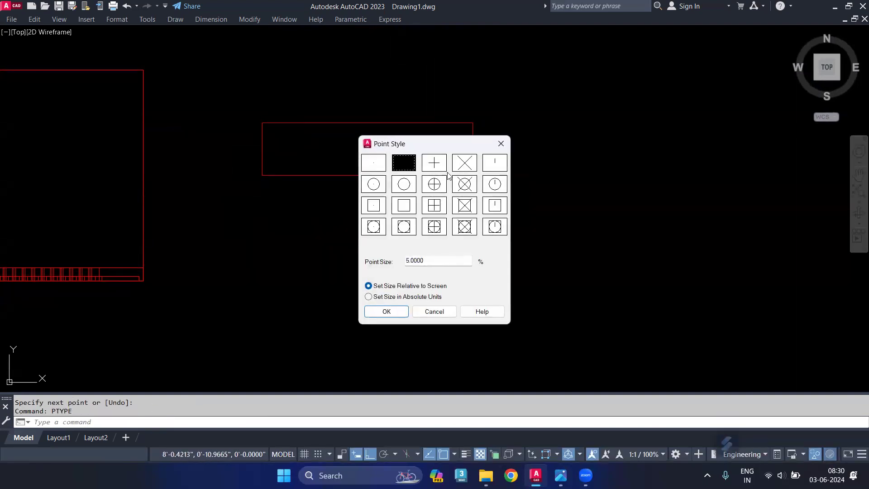
left_click(387, 312)
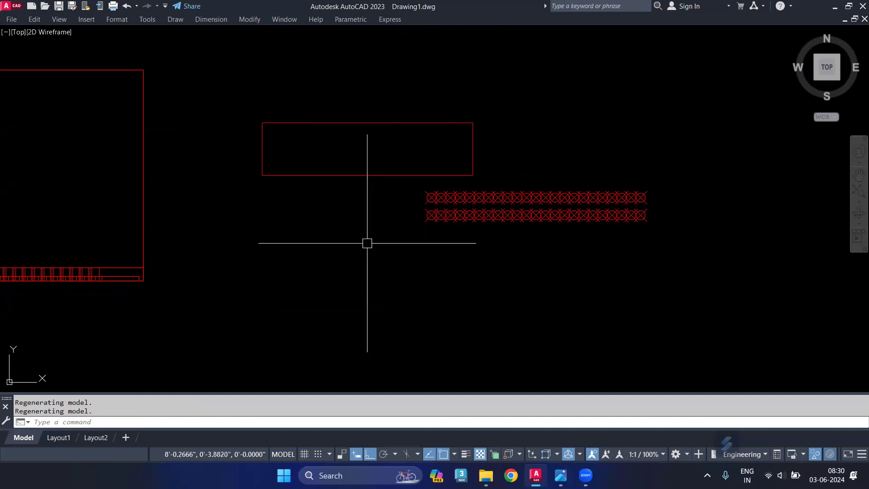
left_click(410, 183)
left_click(672, 254)
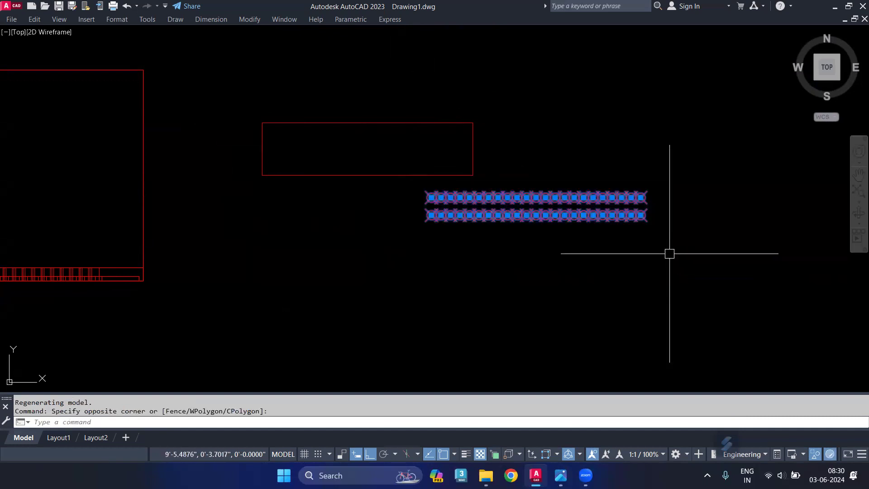
key("Delete")
Step: Divide the rectangle's top line into 12 equal parts and select the new markers
type("DIV")
key("Return")
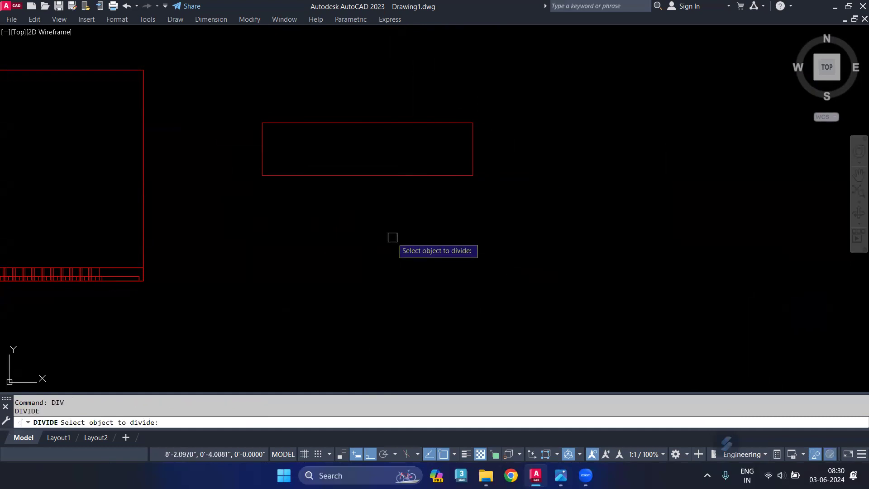
left_click(363, 123)
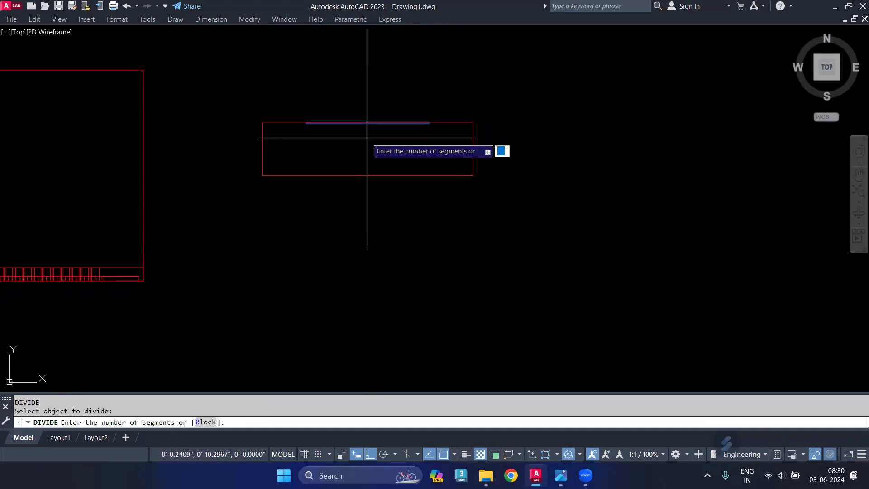
type("12")
key("Return")
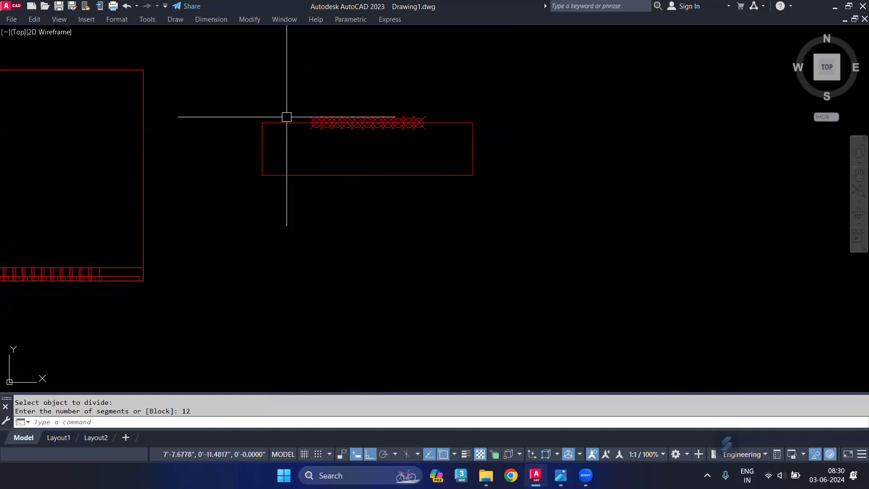
scroll(290, 113, "up", 2)
left_click(298, 93)
left_click(500, 174)
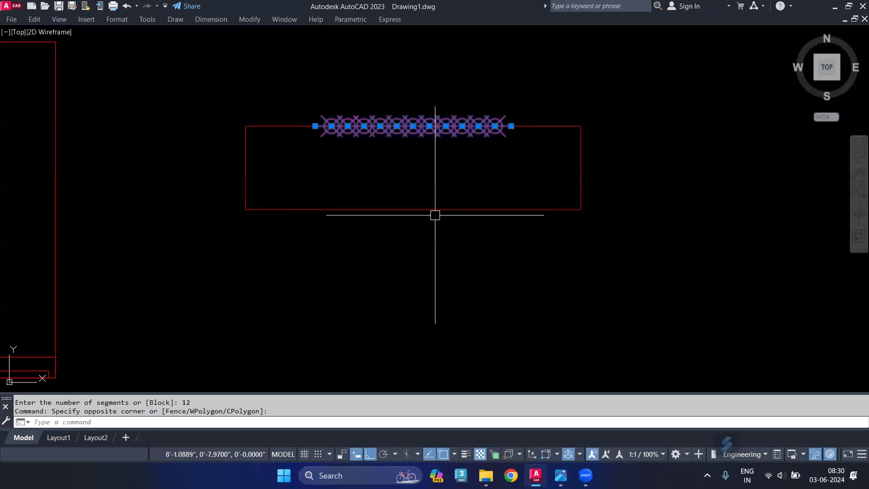
Step: Copy the 12 division markers 1 unit downward
type("co")
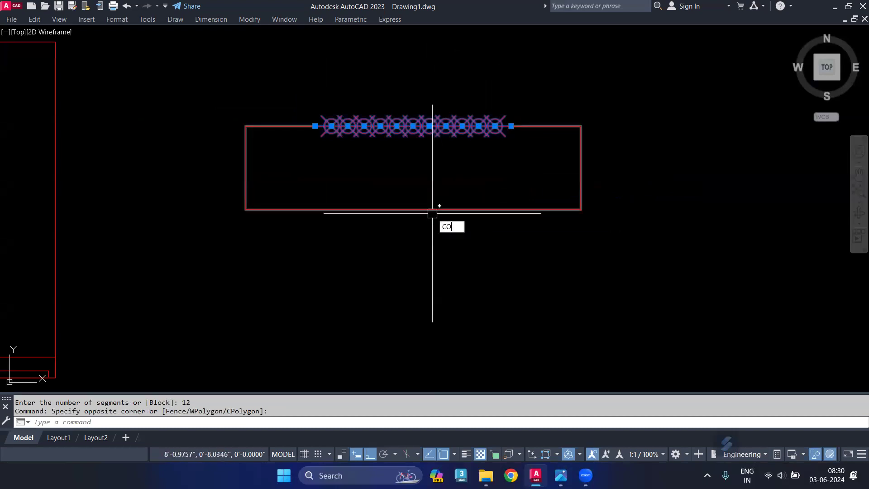
key("Return")
left_click(532, 82)
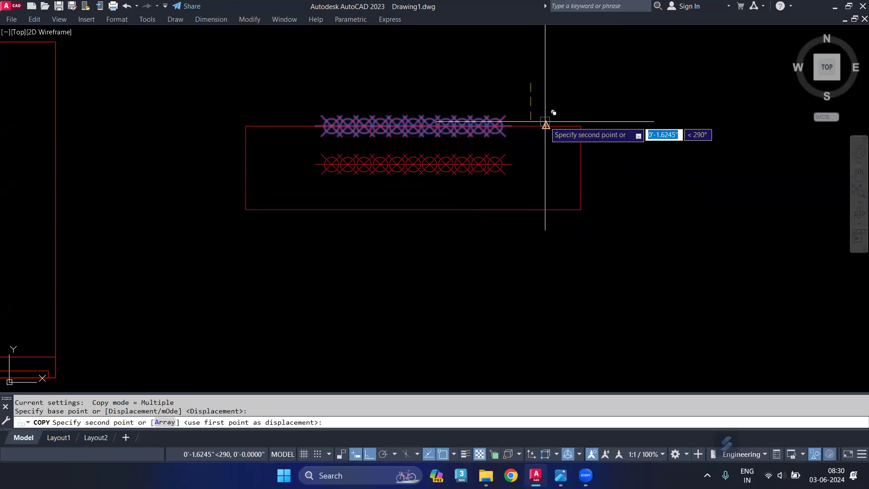
type("1")
key("Return")
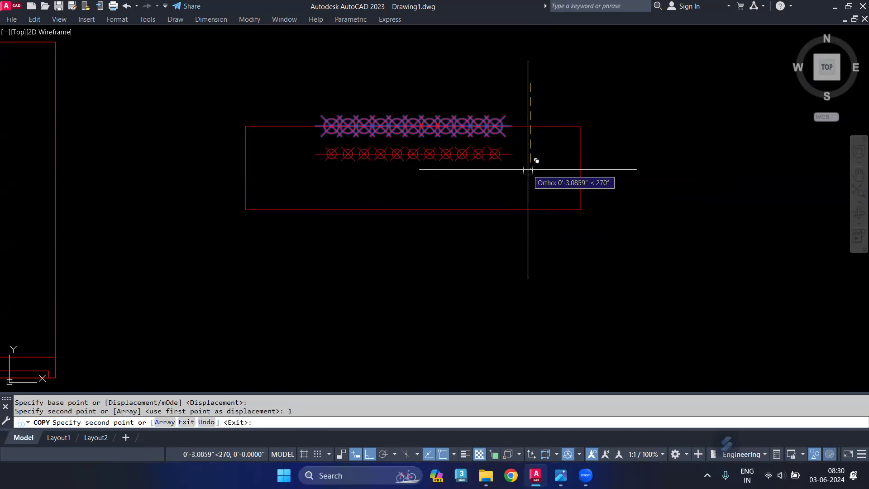
key("Escape")
type("E")
key("Return")
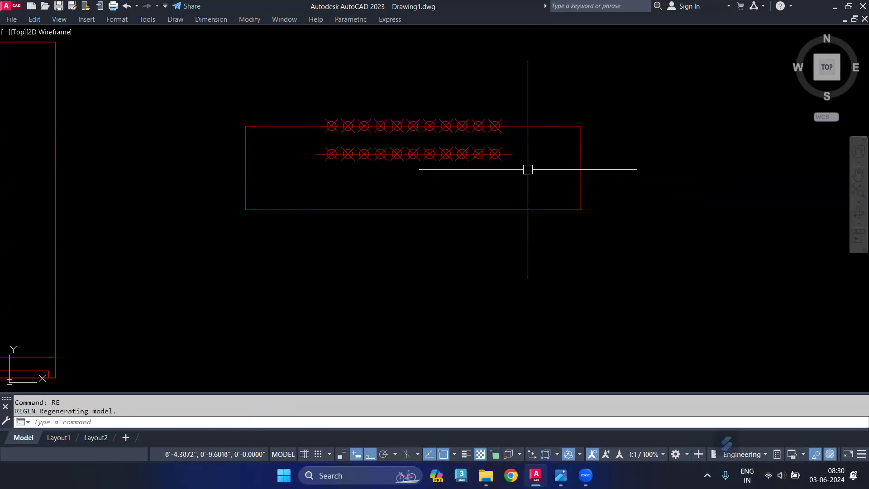
scroll(323, 141, "up", 4)
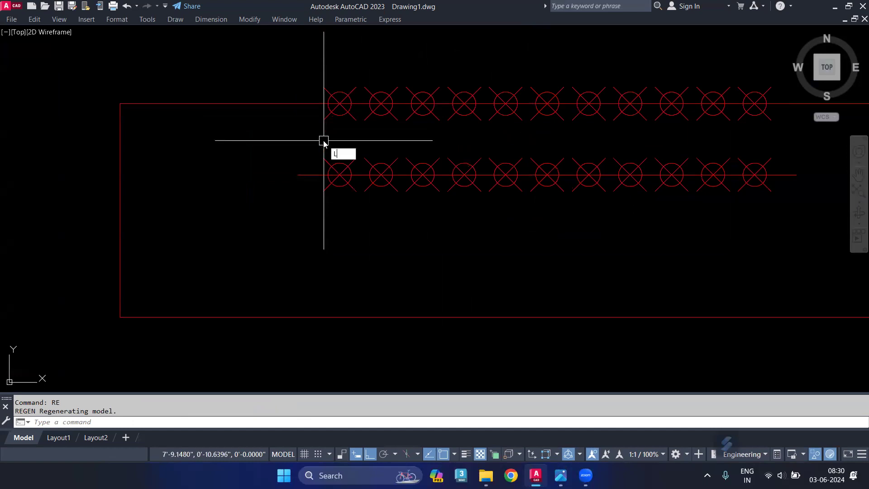
key("Escape")
Step: Draw a zigzag polyline alternating between upper and lower markers, then select the lower line
type("PL")
key("Return")
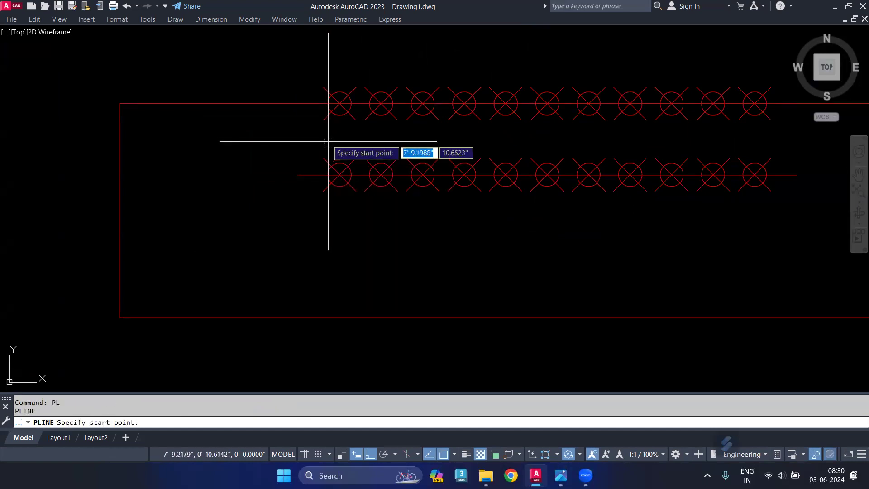
left_click(298, 103)
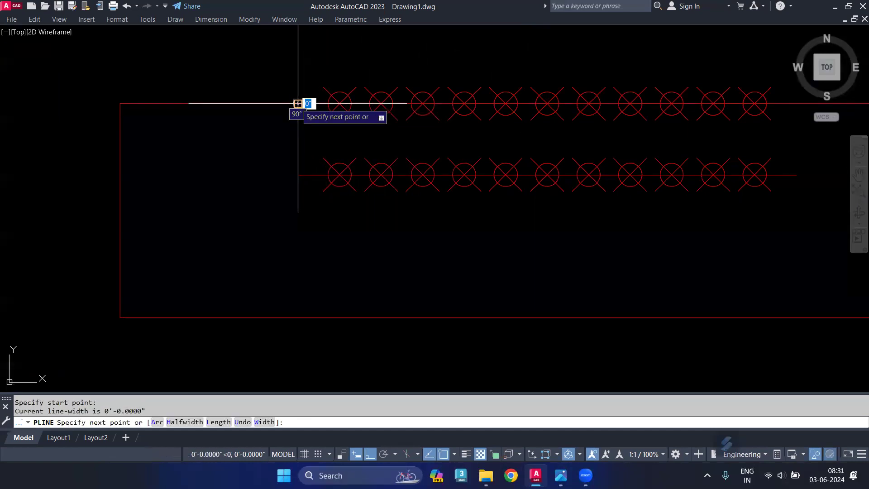
left_click(339, 174)
left_click(382, 104)
left_click(422, 175)
left_click(464, 103)
left_click(506, 174)
left_click(547, 104)
left_click(548, 174)
left_click(588, 175)
left_click(671, 175)
middle_click_drag(696, 145, 553, 172)
left_click(569, 130)
left_click(611, 200)
left_click(652, 130)
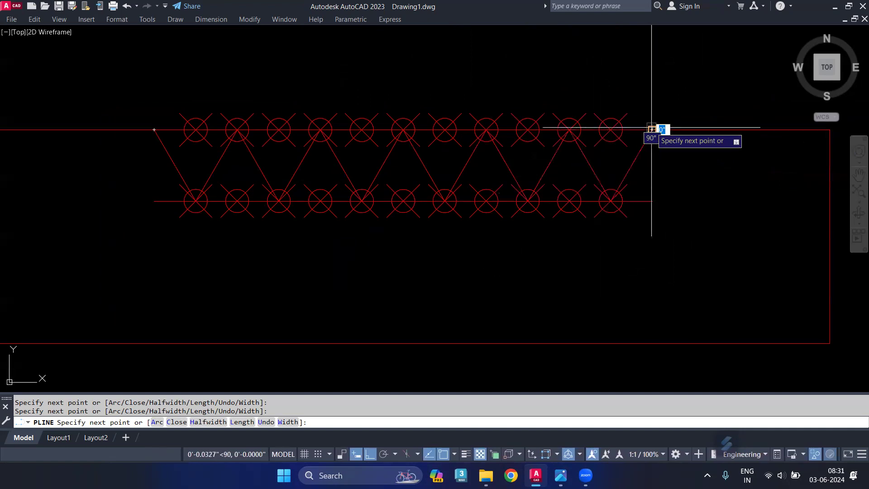
key("Return")
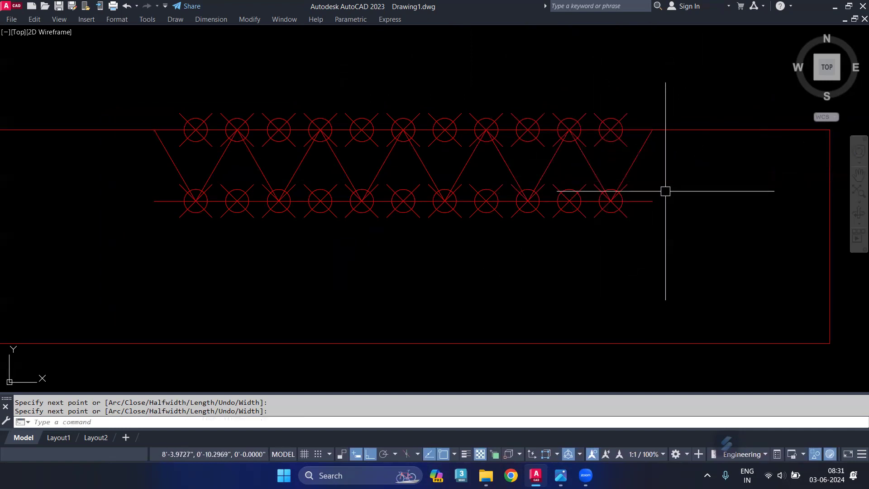
left_click(666, 186)
left_click(636, 223)
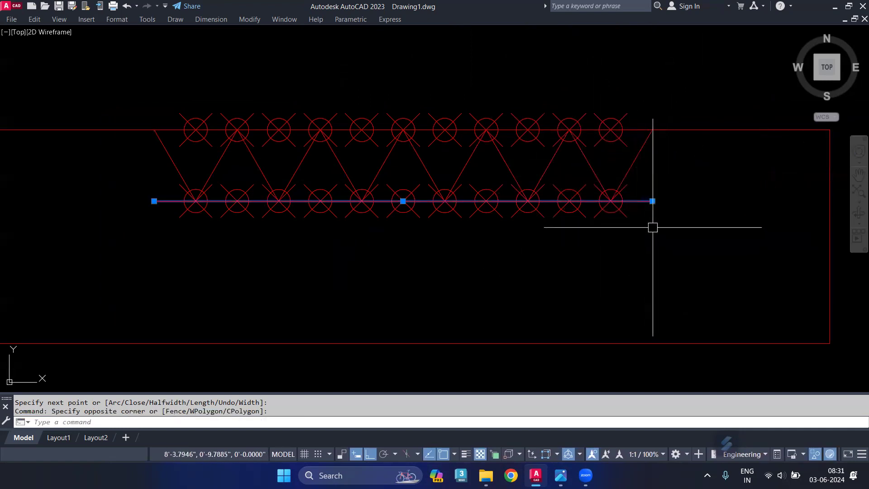
Step: Erase the lower and upper guide lines and the circle markers
key("Delete")
left_click(640, 130)
key("Delete")
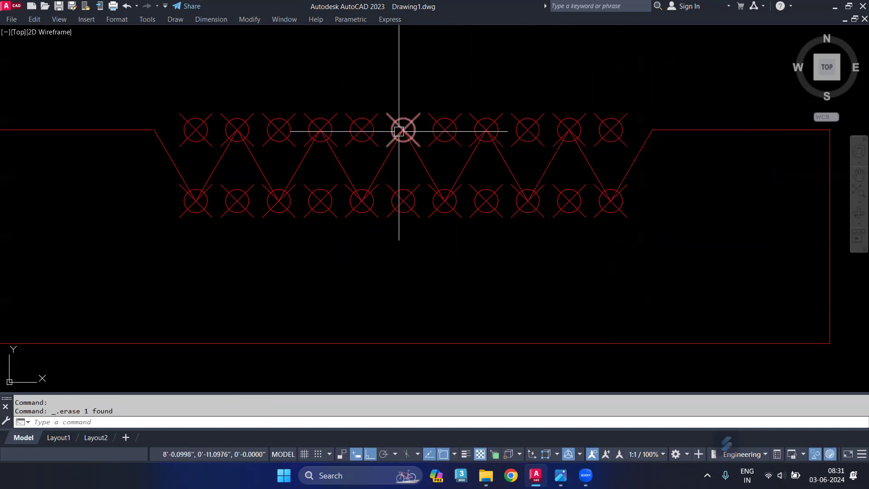
left_click(171, 88)
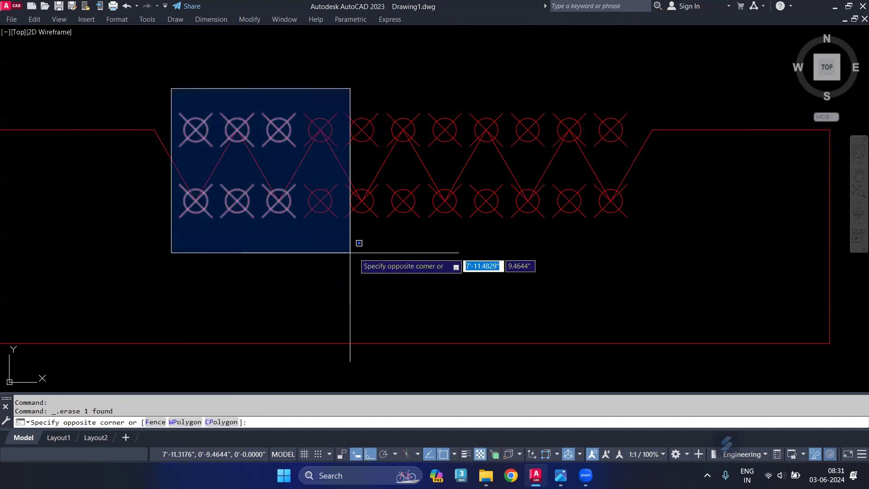
left_click(637, 261)
key("Delete")
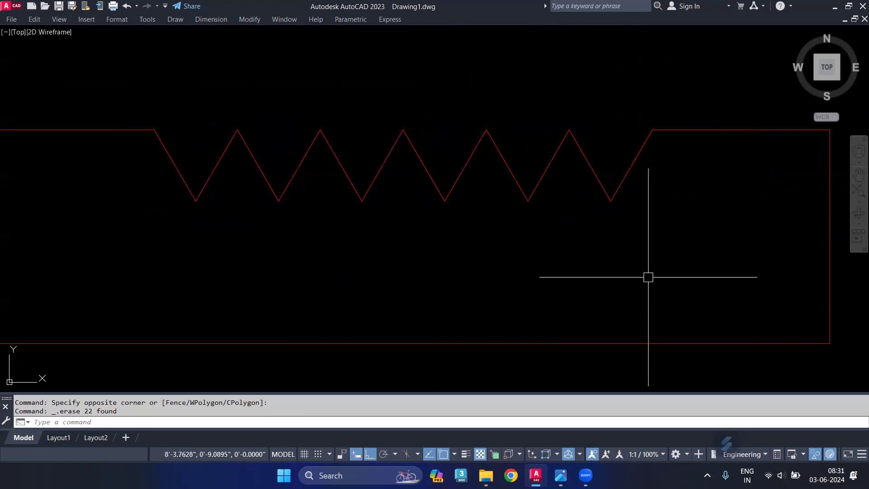
type("F")
Step: Fillet all corners of the zigzag polyline with a 0.10 radius
key("Return")
type("R")
key("Return")
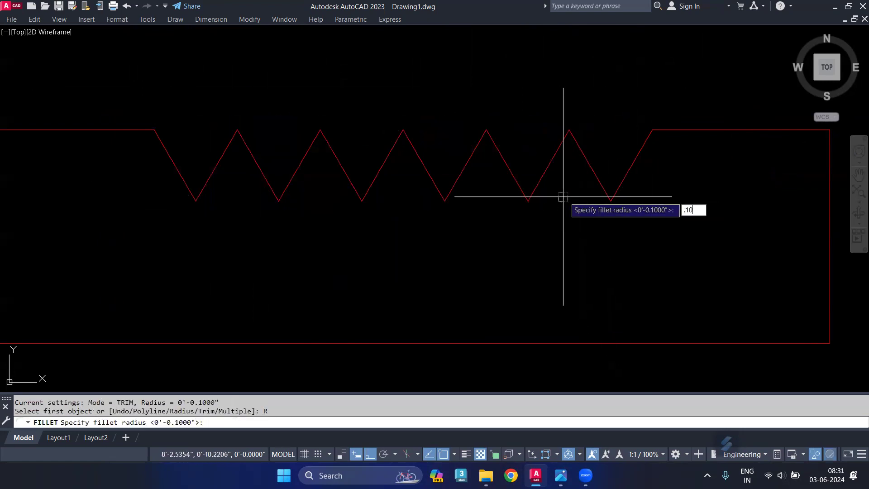
key("Return")
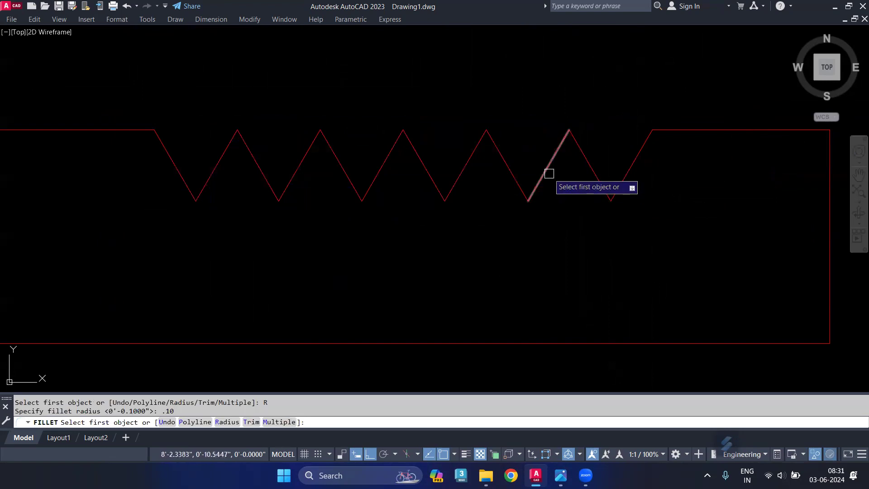
left_click(198, 422)
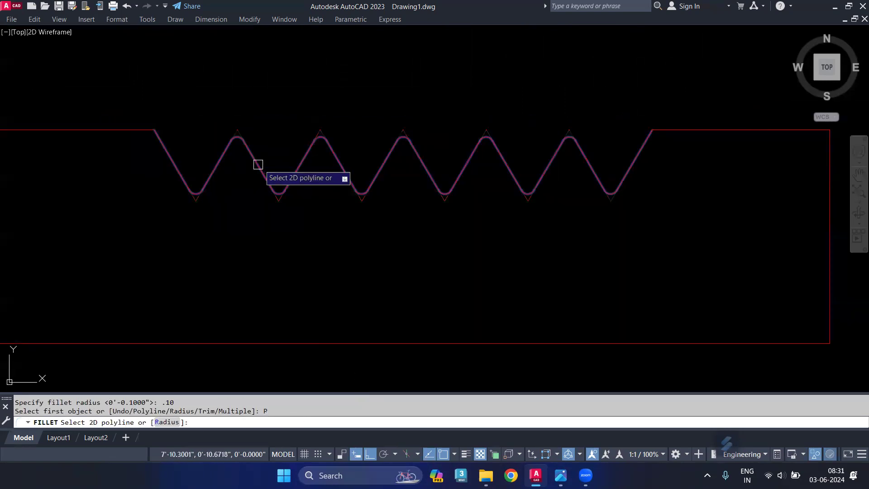
left_click(263, 176)
key("Return")
key("Escape")
scroll(402, 213, "down", 4)
left_click(189, 150)
Step: Join the zigzag outline's segments into a single polyline
left_click(633, 294)
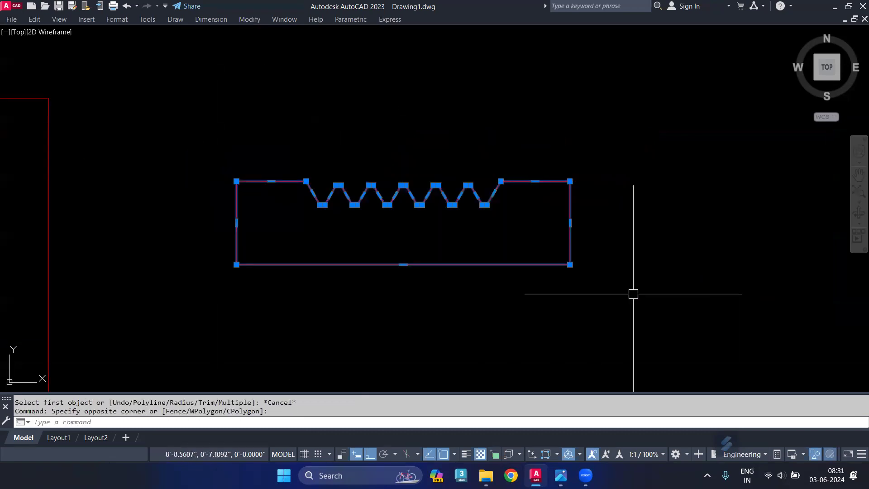
key("Return")
left_click(571, 225)
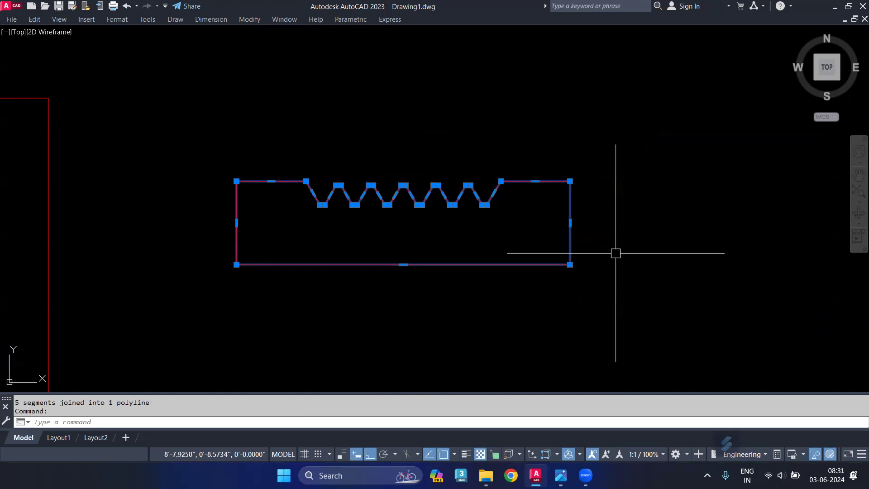
Step: Offset the joined outline 0.25 units toward its inside
type("o")
key("Return")
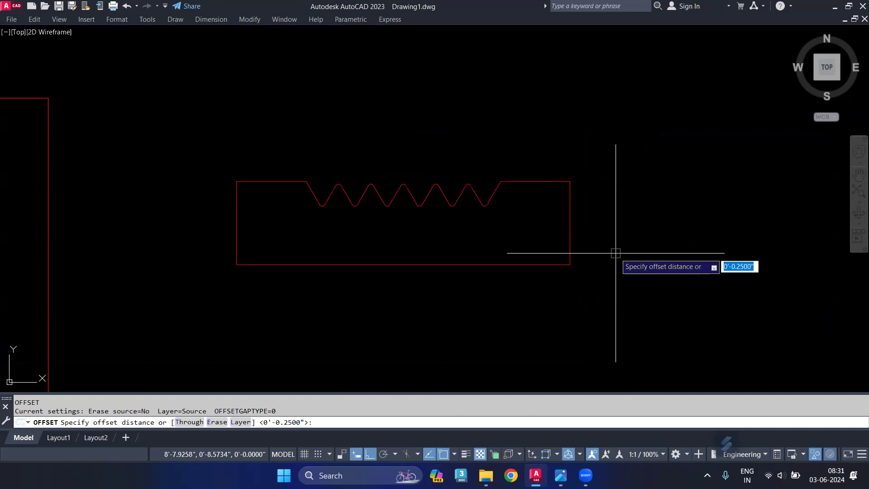
key("Return")
left_click(571, 247)
left_click(498, 235)
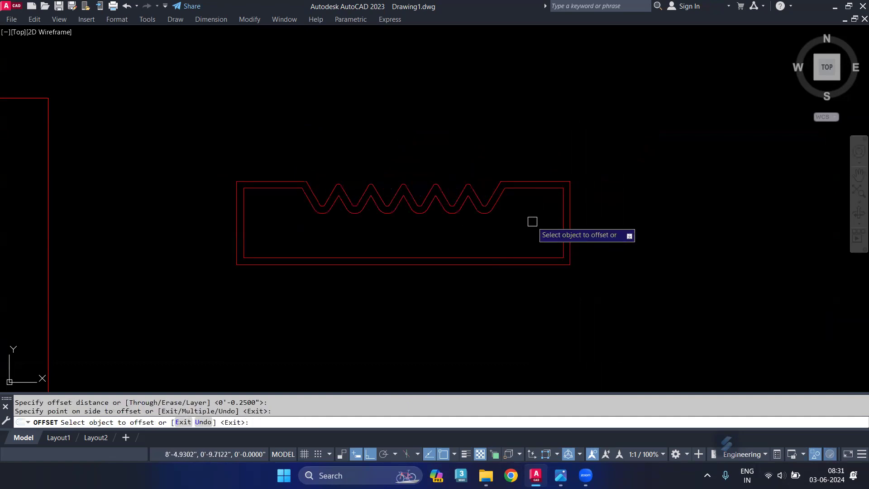
key("Escape")
key("Escape")
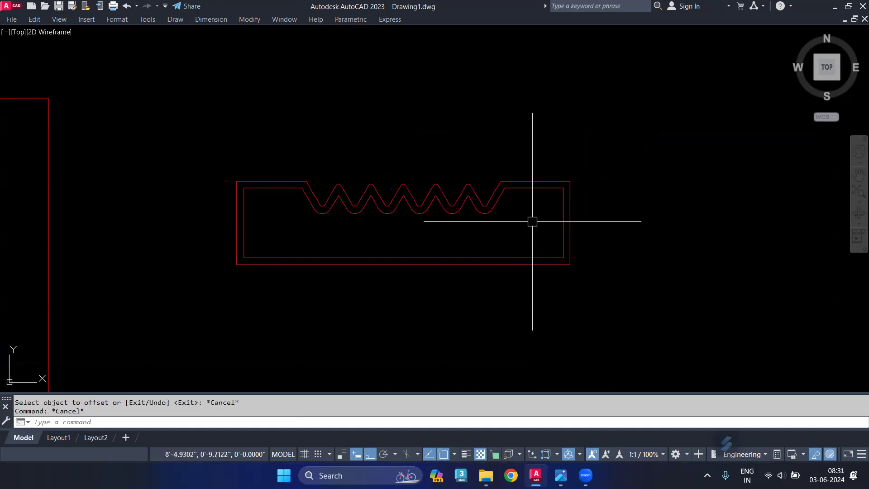
Step: Switch to the SW Isometric view with flat shading and edges
type("-view")
key("Return")
type("sw")
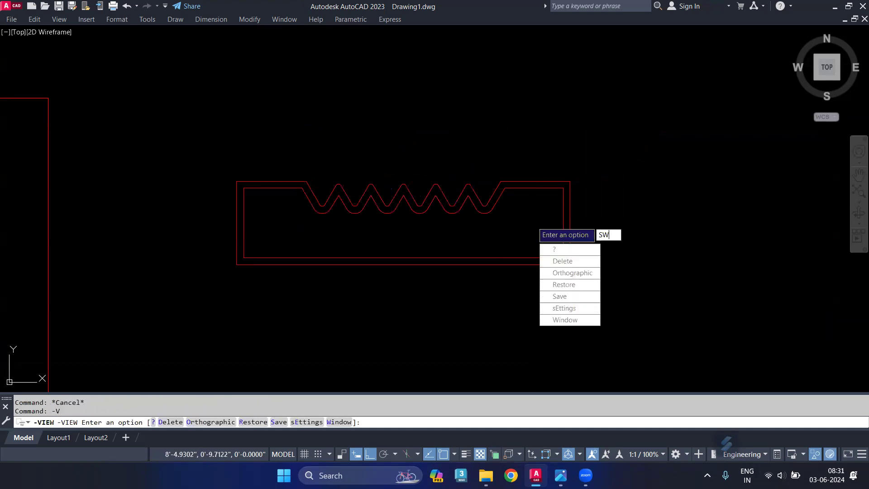
key("Return")
type("SHAD")
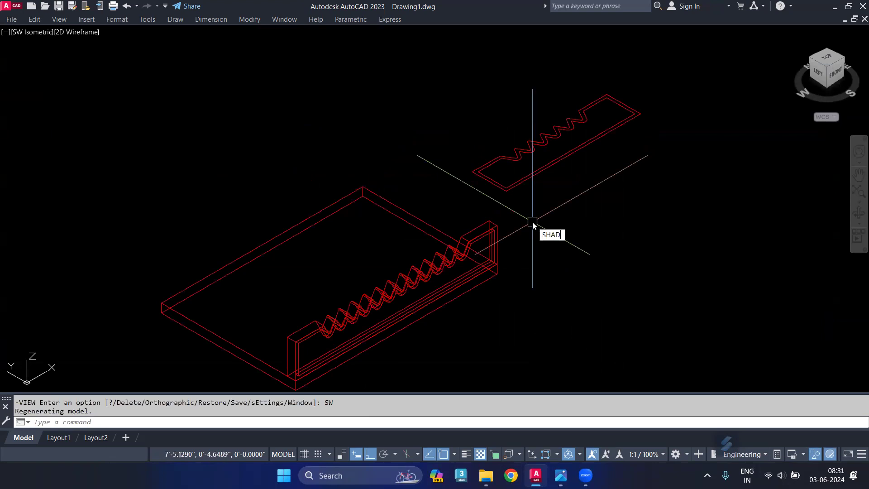
key("Return")
scroll(473, 172, "up", 4)
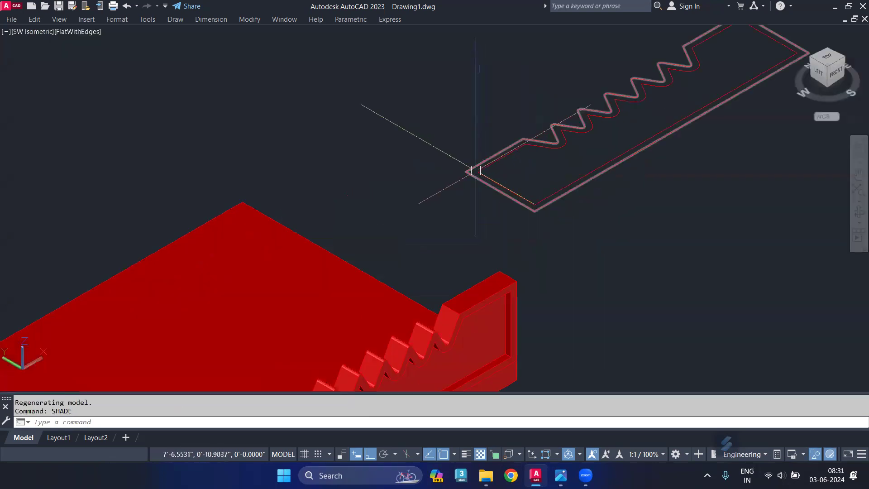
Step: Extrude the outer zigzag outline 0.75 and the inner offset outline 0.25
left_click(475, 173)
type("EX")
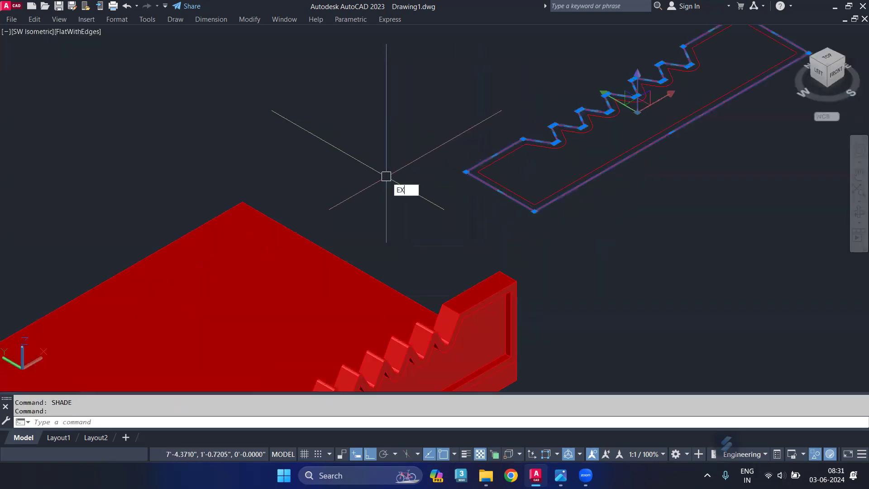
key("Return")
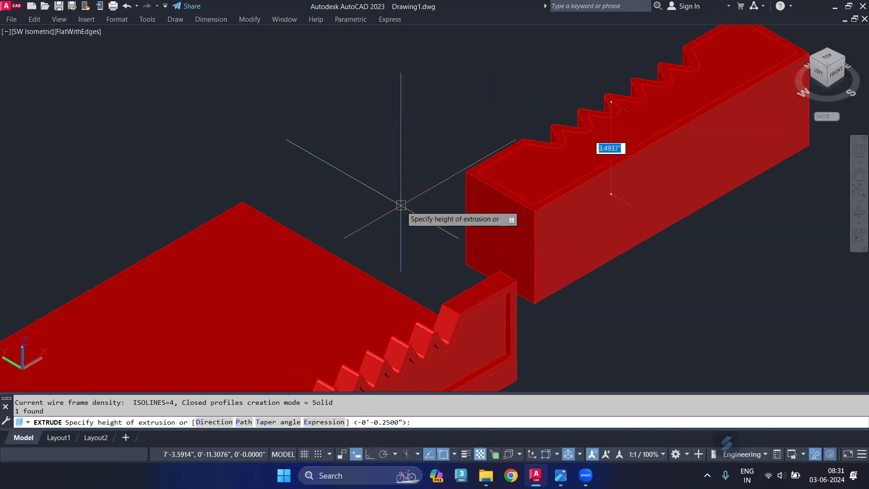
type("5")
key("Return")
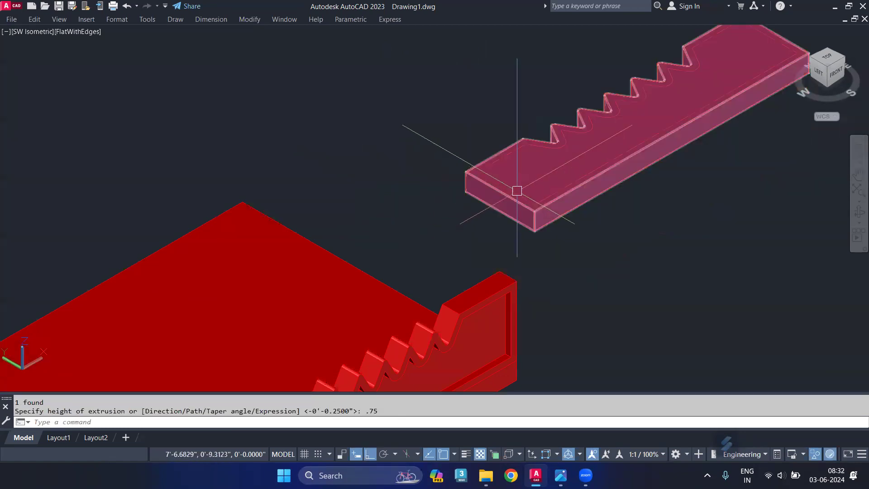
scroll(521, 195, "up", 4)
left_click(531, 199)
key("Return")
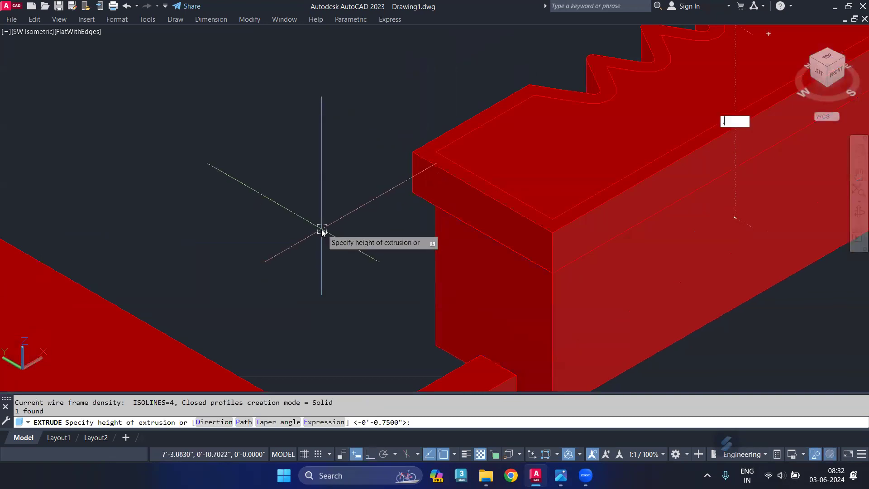
type(".25")
key("Return")
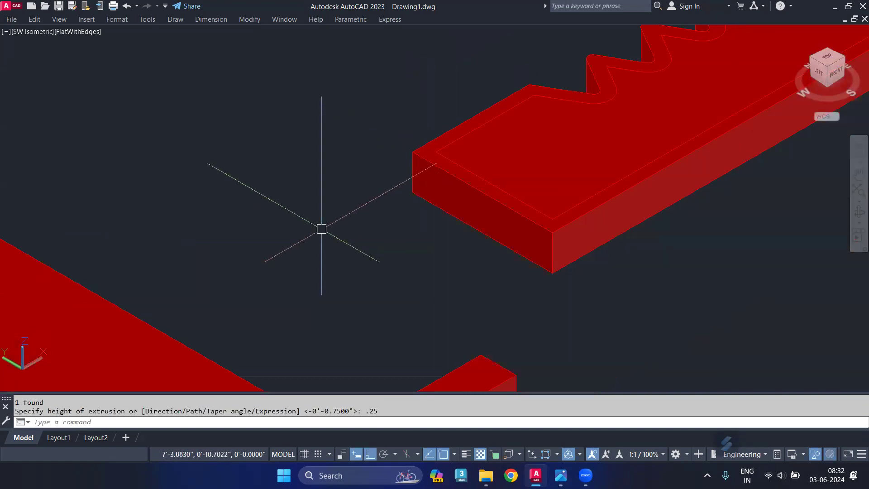
type("SU")
Step: Subtract the inner solid from the outer one to hollow out the zigzag panel
key("Return")
left_click(521, 235)
key("Return")
left_click(551, 213)
key("Return")
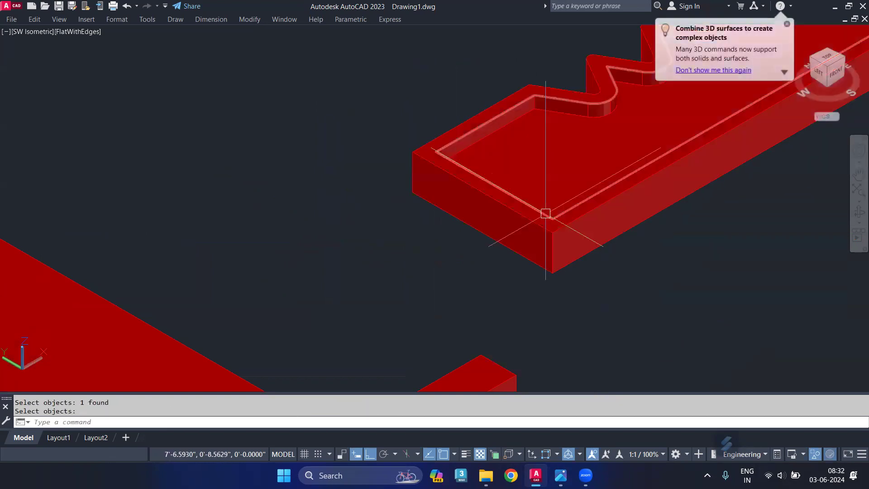
scroll(543, 190, "down", 3)
middle_click_drag(543, 180, 410, 208)
scroll(409, 207, "down", 2)
left_click(458, 198)
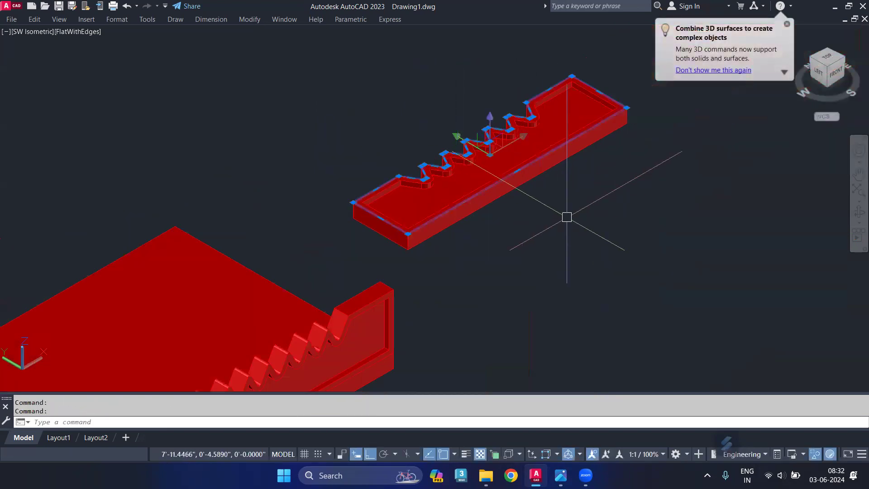
key("Escape")
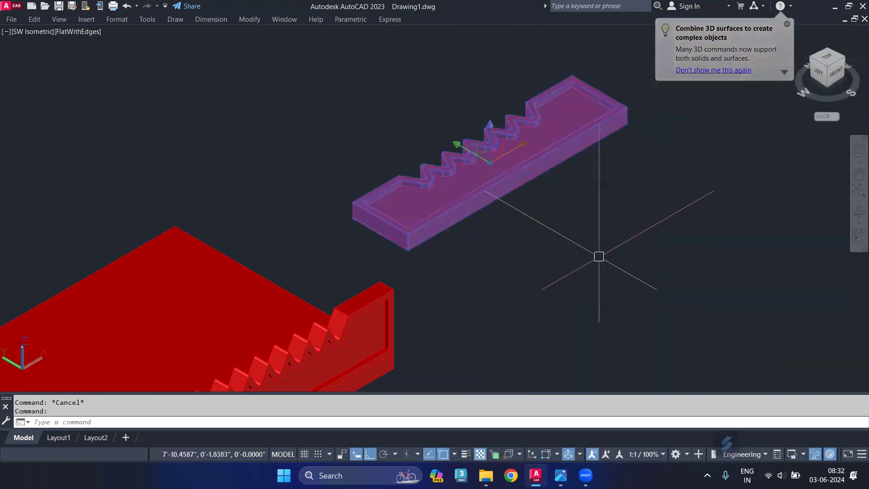
Step: Rotate the panel 270 degrees with 3DROTATE so it stands upright
type("3DR")
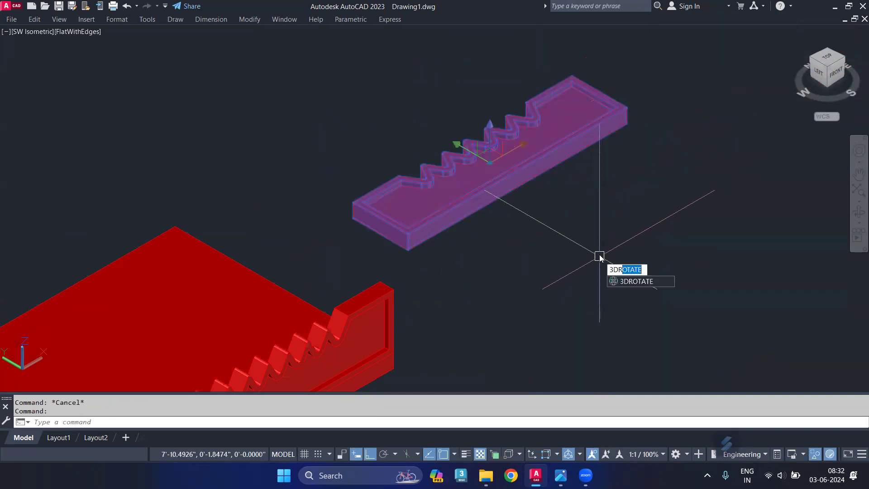
key("Return")
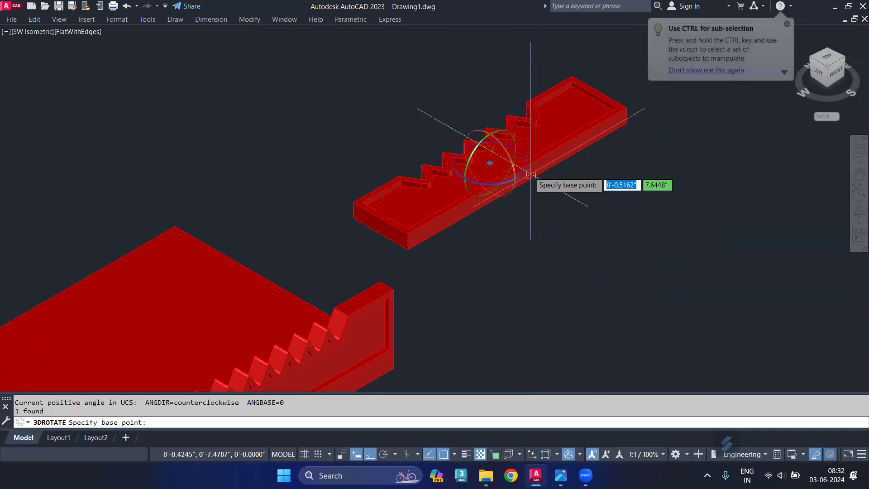
left_click(475, 136)
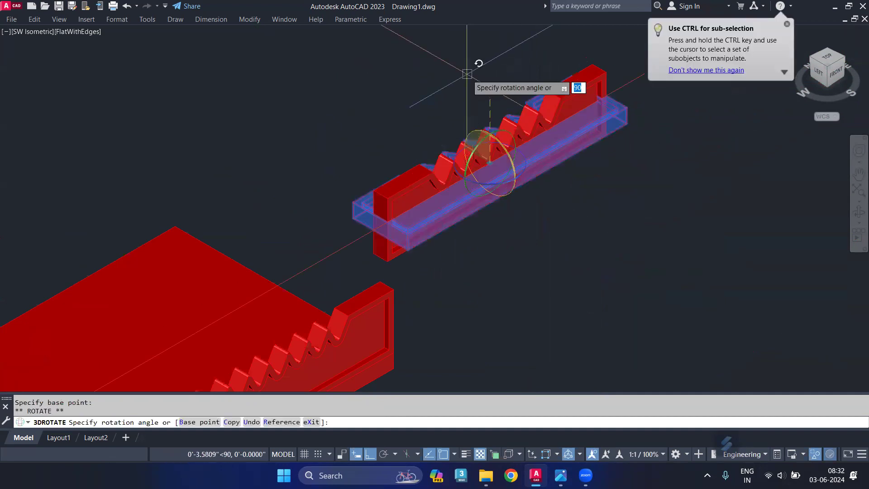
left_click(492, 193)
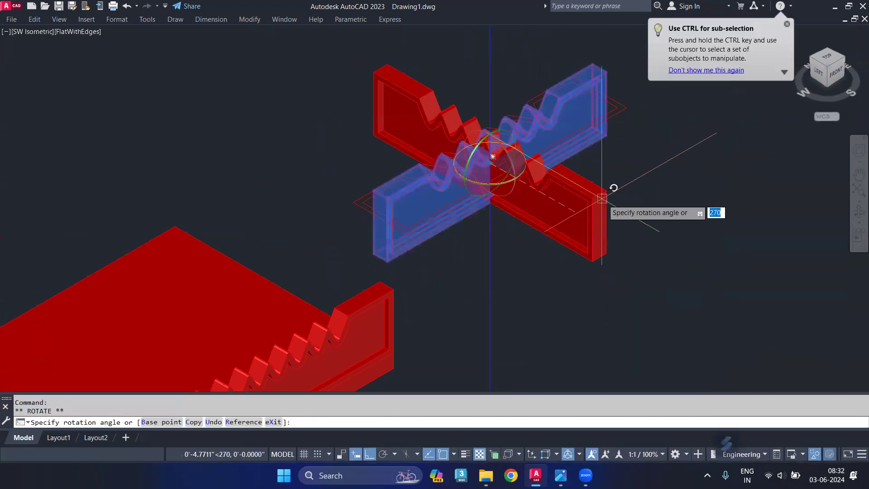
key("Escape")
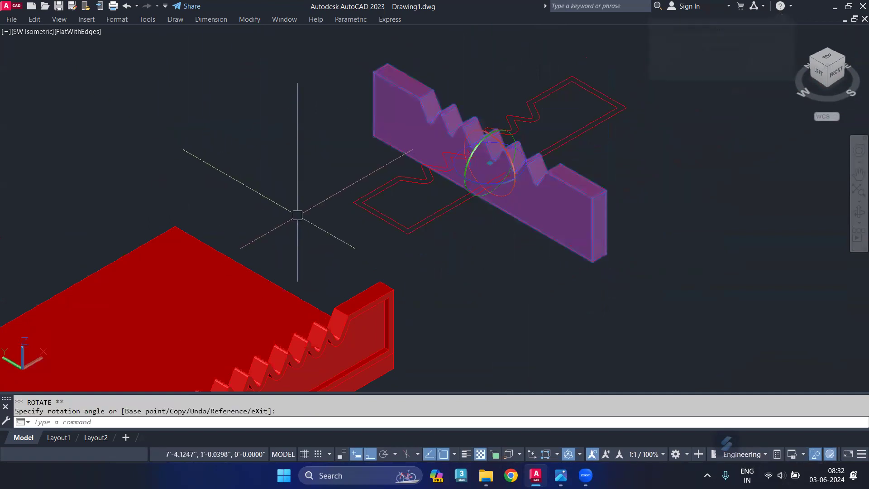
key("Escape")
mouse_move(495, 327)
middle_mouse_down("shift")
mouse_move(149, 306)
mouse_move(388, 233)
middle_mouse_up("shift")
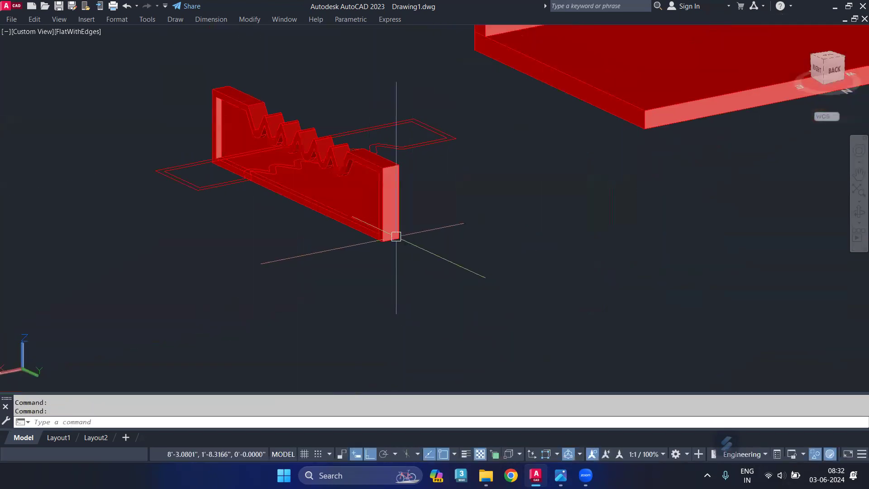
Step: Move the upright panel from its corner onto the base slab's short end
left_click(376, 236)
type("m")
key("Return")
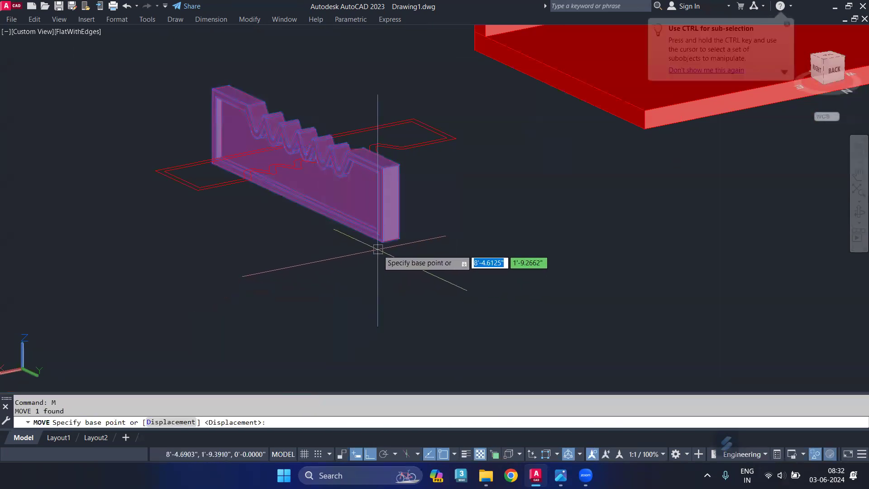
scroll(380, 243, "up", 3)
left_click(385, 238)
middle_click_drag(397, 226, 448, 243, "shift")
scroll(307, 233, "up", 5)
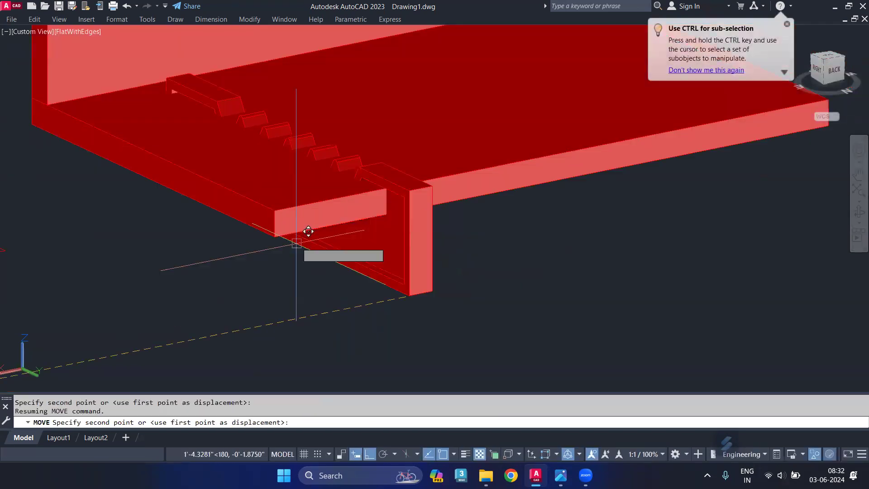
scroll(274, 210, "down", 5)
middle_click_drag(194, 258, 141, 268)
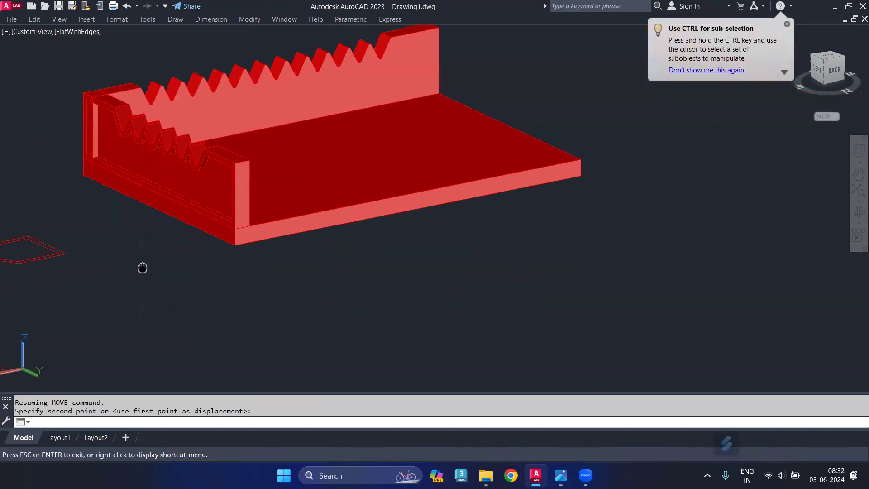
left_click(200, 297)
middle_click_drag(199, 297, 189, 289)
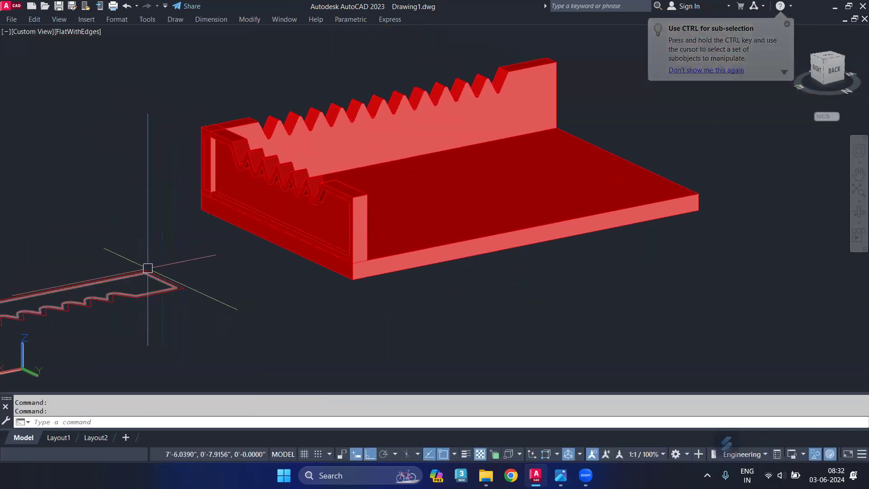
middle_click_drag(145, 266, 203, 272, "shift")
scroll(250, 210, "up", 2)
Step: Press-pull the narrow strip at the side panel's corner into solid
scroll(239, 175, "up", 3)
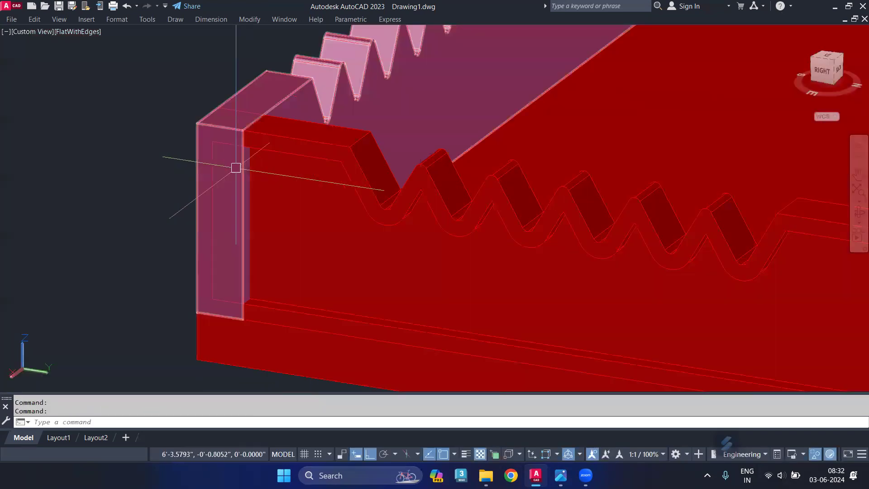
type("PRESS")
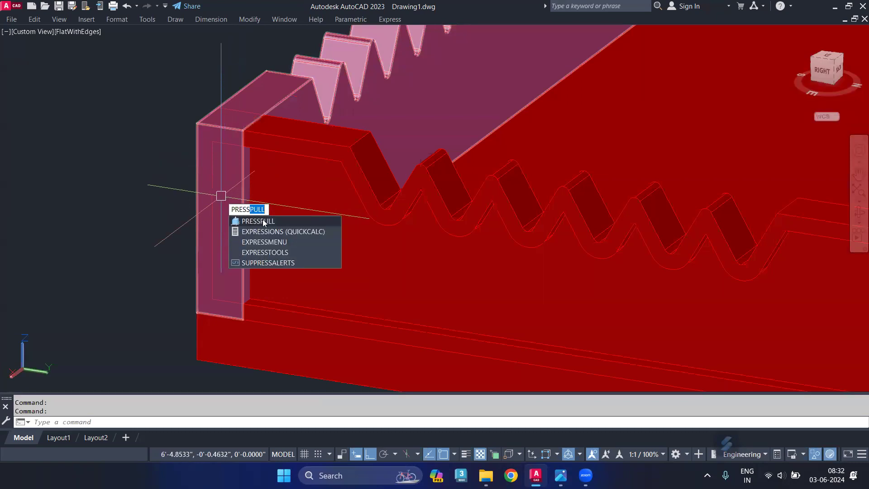
left_click(264, 222)
scroll(254, 204, "up", 3)
scroll(235, 183, "up", 3)
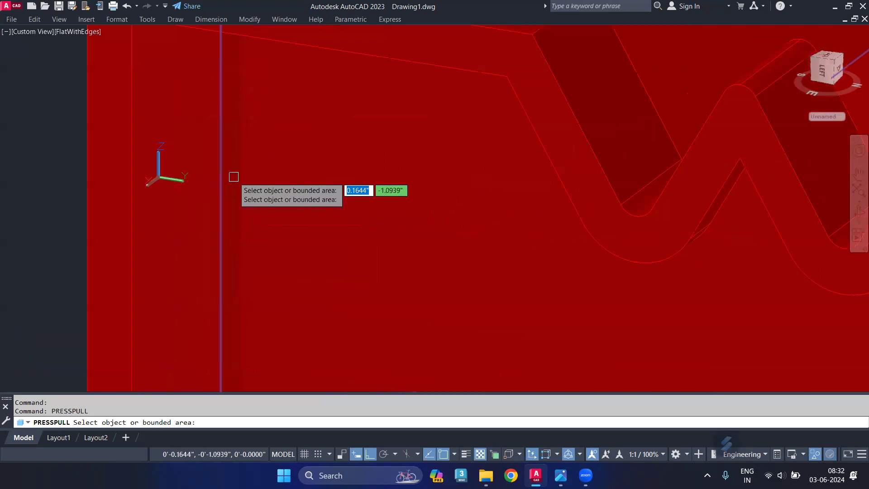
left_click(233, 177)
middle_click_drag(222, 173, 256, 351, "shift")
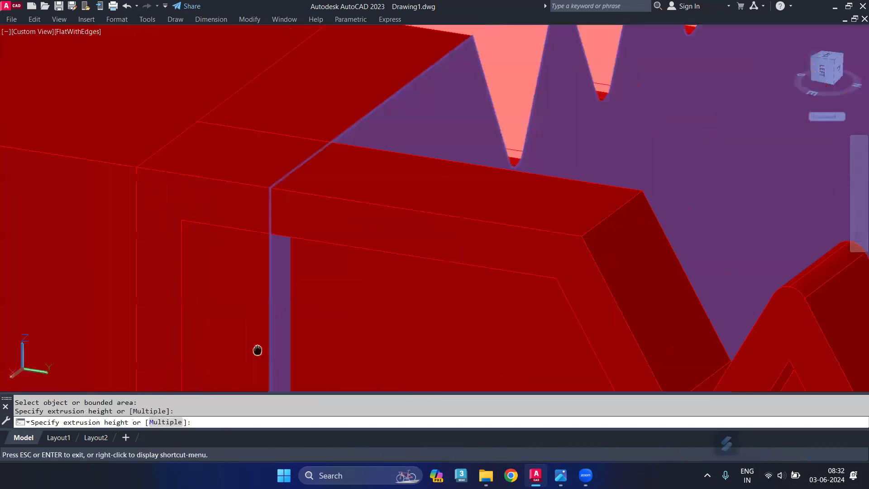
left_click(267, 296)
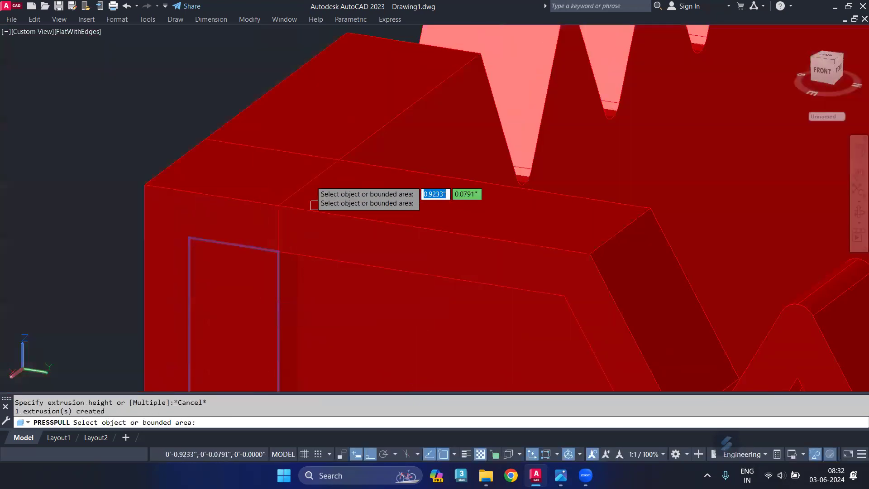
key("Return")
Step: Start a UNION and cancel it for now
type("UNI")
key("Return")
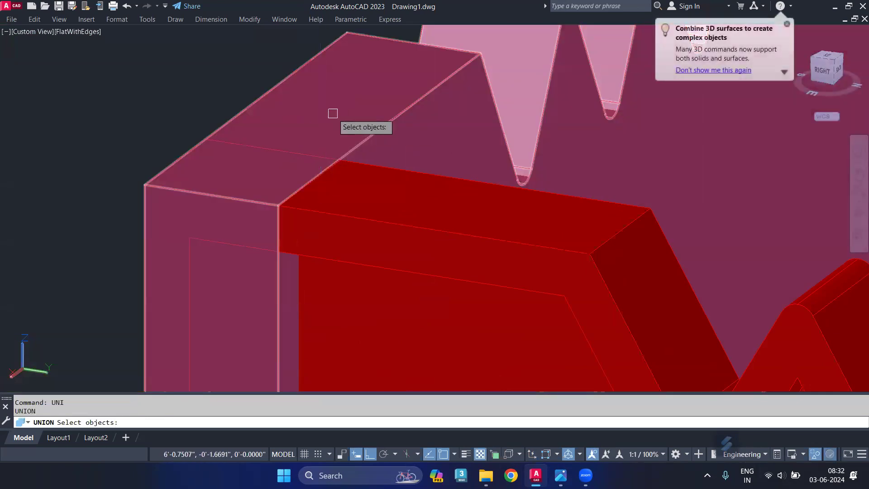
key("Escape")
scroll(333, 113, "down", 5)
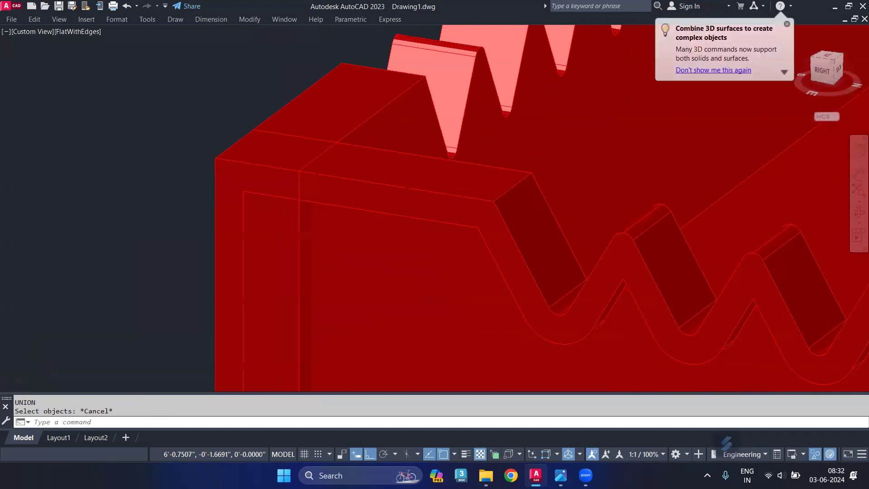
Step: Mirror the wavy side panel to the base's opposite edge, keeping the original
middle_click_drag(589, 255, 413, 320)
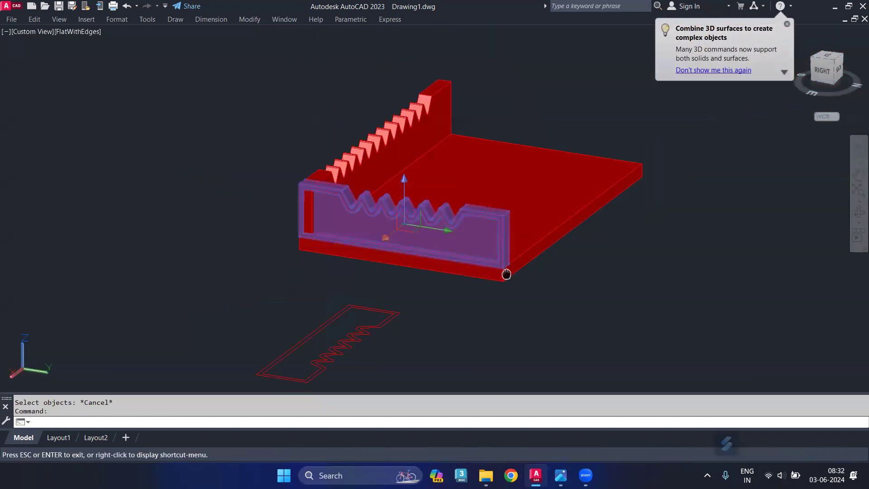
type("MI")
key("Return")
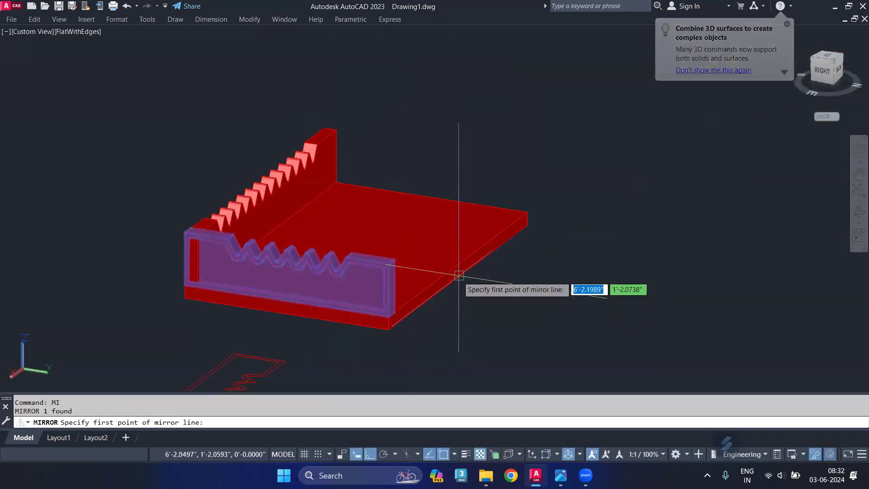
left_click(458, 278)
left_click(573, 307)
key("Return")
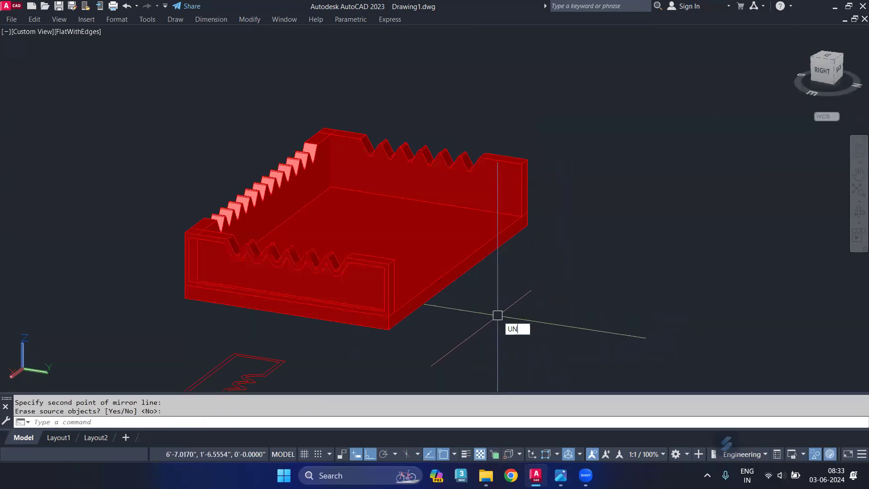
Step: Union the three walls into one solid
type("I")
key("Return")
left_click(414, 192)
left_click(312, 213)
left_click(268, 265)
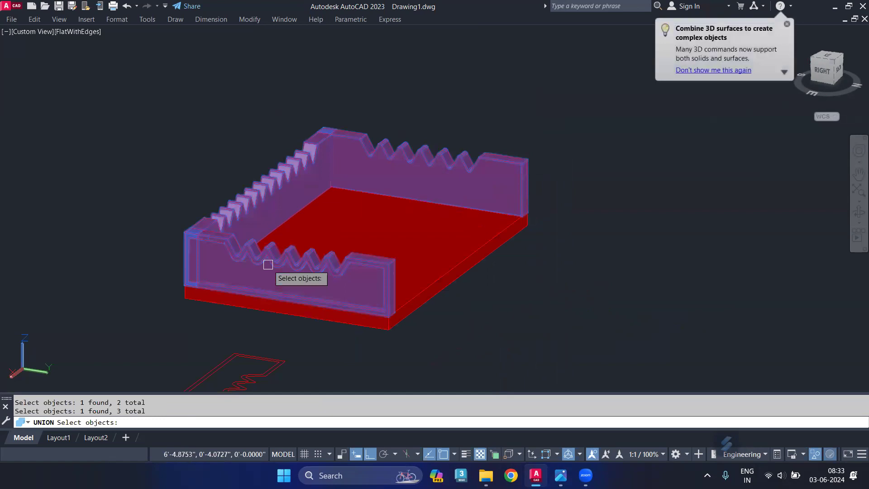
key("Return")
scroll(176, 264, "up", 3)
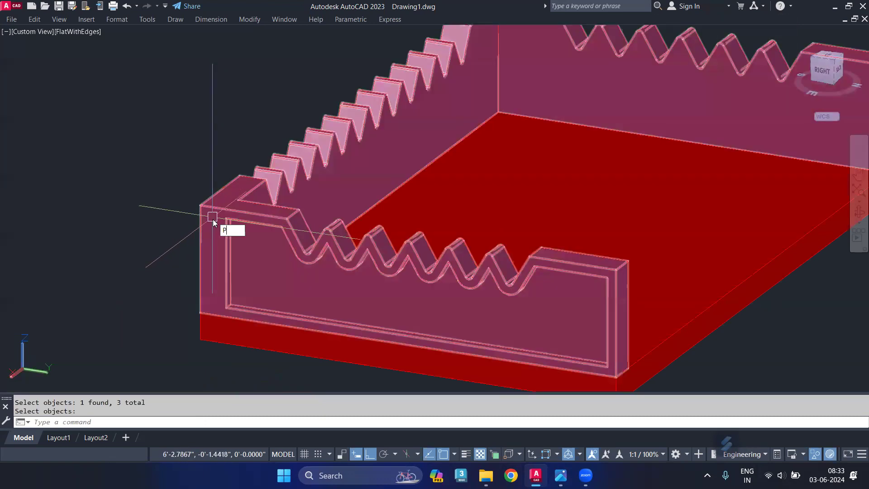
Step: Start typing PRESSPULL, correct the typo, then cancel the entry
type("RER")
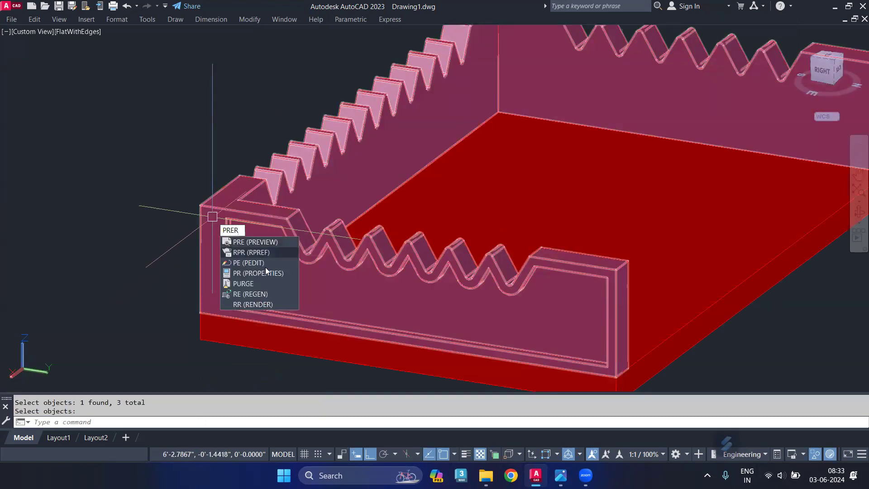
key("BackSpace")
type("SS")
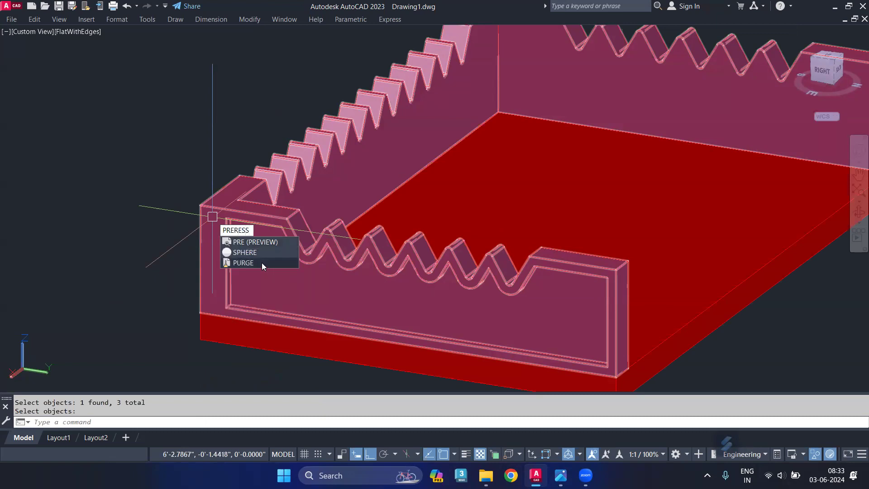
key("Escape")
key("Escape")
Step: Press-pull the vertical strip on the front wall 0.5
type("RESS")
key("Return")
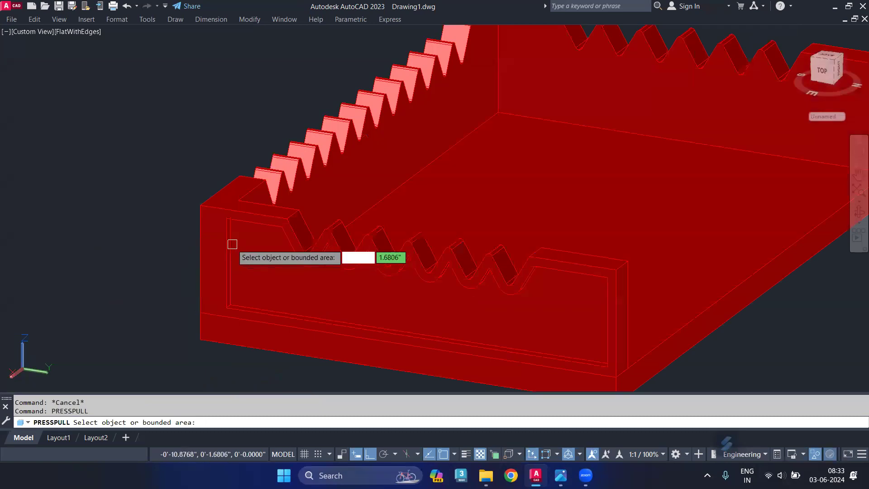
scroll(230, 244, "up", 3)
scroll(223, 233, "up", 2)
left_click(201, 215)
scroll(162, 208, "down", 2)
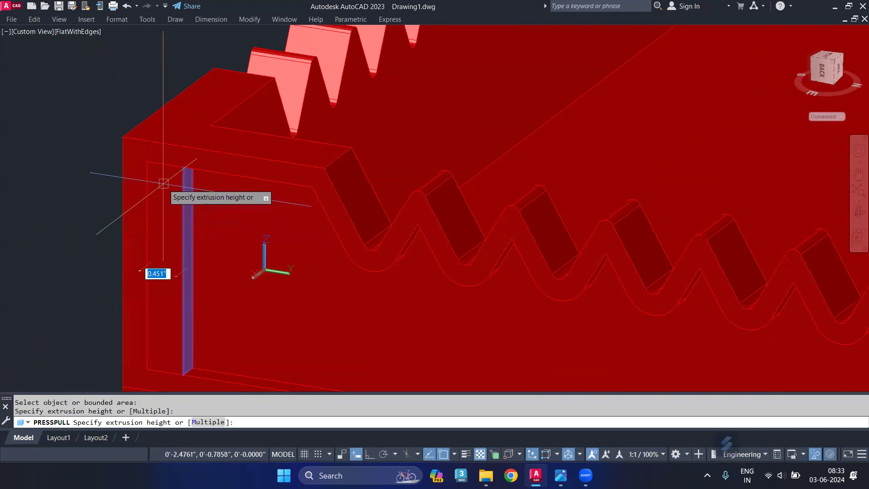
key("Return")
scroll(164, 183, "down", 3)
Step: Press-pull the slot region at the wall's right end
mouse_move(81, 215)
middle_mouse_down("shift")
mouse_move(68, 195)
mouse_move(203, 163)
mouse_move(375, 171)
mouse_move(305, 169)
middle_mouse_up("shift")
middle_click_drag(407, 224, 427, 180, "shift")
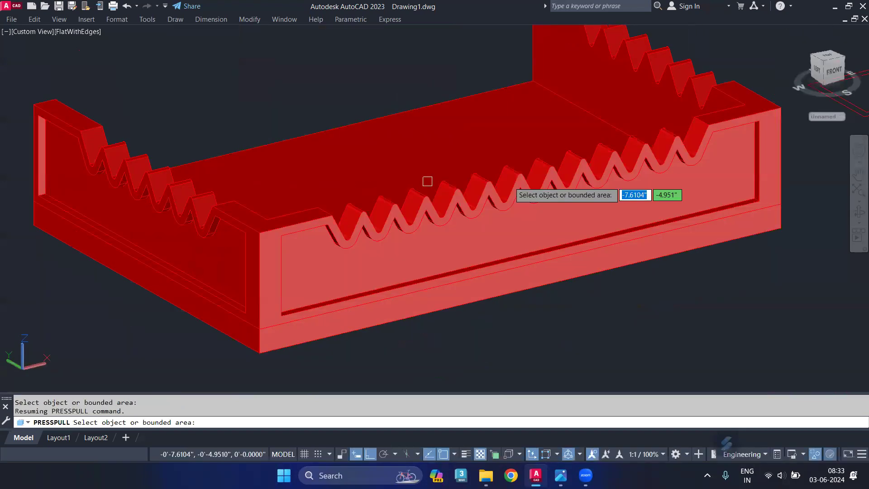
scroll(578, 204, "up", 2)
scroll(536, 163, "up", 2)
left_click(530, 155)
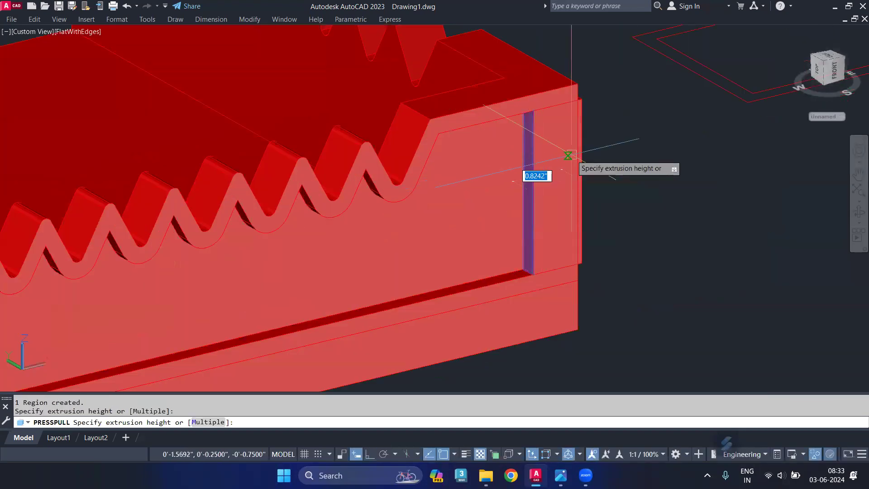
left_click(565, 154)
scroll(415, 219, "down", 3)
Step: Press-pull the strip on the left inner wall
mouse_move(415, 219)
middle_mouse_down("shift")
mouse_move(197, 271)
mouse_move(272, 254)
middle_mouse_up("shift")
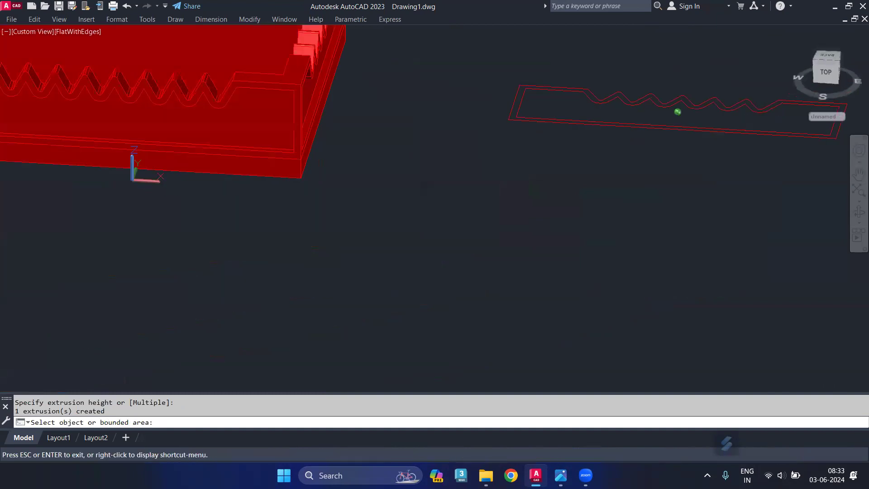
scroll(367, 244, "down", 2)
middle_click_drag(367, 245, 484, 258, "shift")
scroll(299, 142, "up", 3)
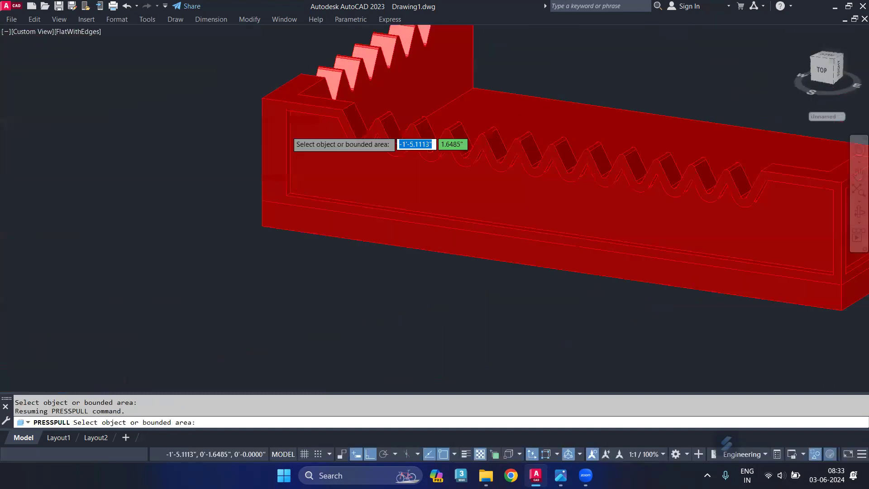
scroll(295, 135, "up", 3)
left_click(292, 136)
left_click(258, 154)
scroll(259, 154, "down", 3)
mouse_move(258, 154)
middle_mouse_down("shift")
mouse_move(380, 206)
mouse_move(253, 232)
middle_mouse_up("shift")
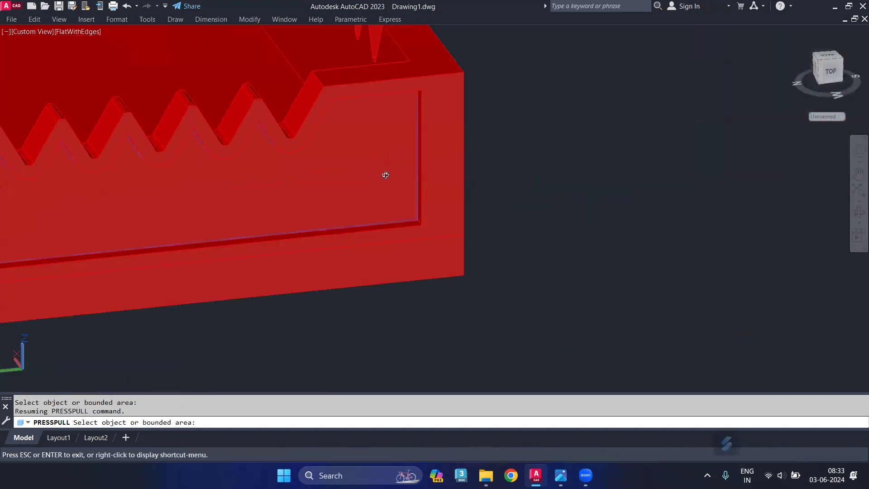
Step: Press-pull the groove strip on the box face
middle_click_drag(384, 175, 223, 139, "shift")
scroll(400, 107, "up", 5)
left_click(402, 109)
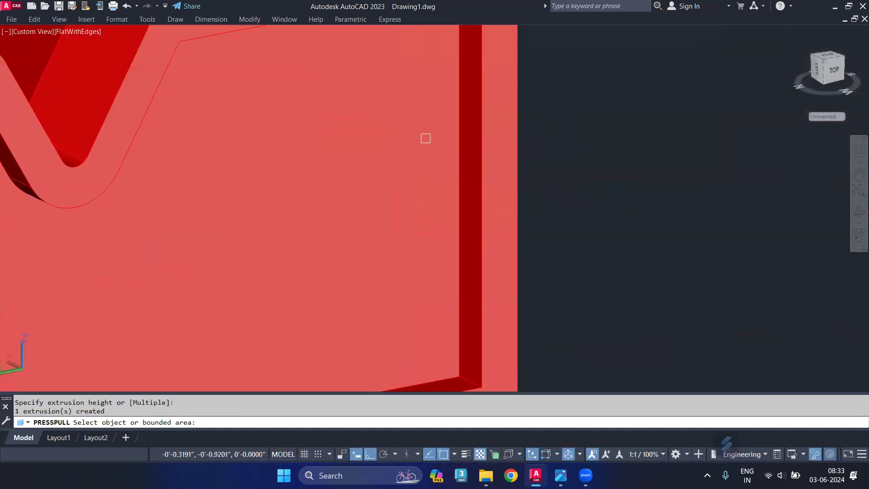
scroll(425, 136, "down", 5)
mouse_move(456, 152)
middle_mouse_down("shift")
mouse_move(460, 203)
mouse_move(453, 201)
middle_mouse_up("shift")
key("Escape")
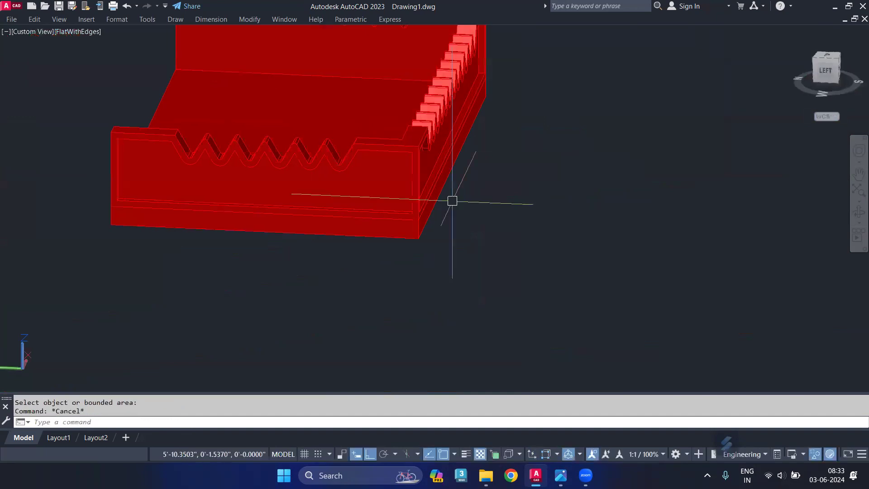
key("Escape")
Step: Delete the leftover flat zigzag profile using a selection window
mouse_move(527, 185)
middle_mouse_down("shift")
mouse_move(357, 177)
mouse_move(219, 190)
mouse_move(225, 224)
mouse_move(257, 248)
mouse_move(330, 192)
mouse_move(390, 184)
mouse_move(241, 180)
mouse_move(250, 184)
middle_mouse_up("shift")
left_click(786, 190)
left_click(628, 273)
key("Delete")
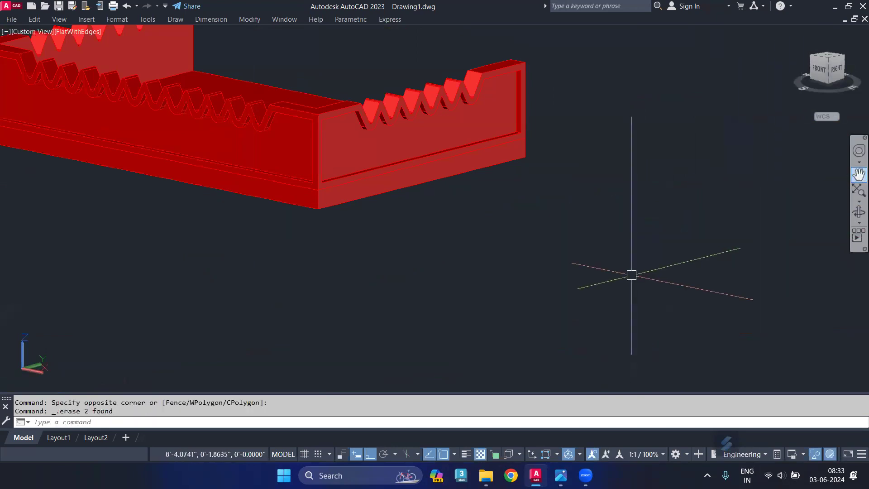
Step: Zoom and pan to frame the finished single-solid model
scroll(311, 155, "up", 3)
scroll(310, 166, "up", 2)
scroll(310, 166, "down", 3)
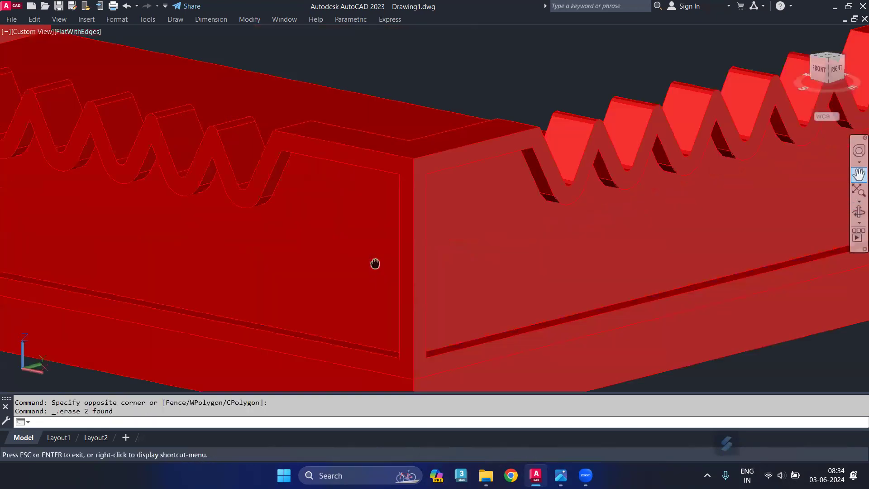
key("Escape")
scroll(387, 296, "up", 2)
scroll(388, 296, "down", 3)
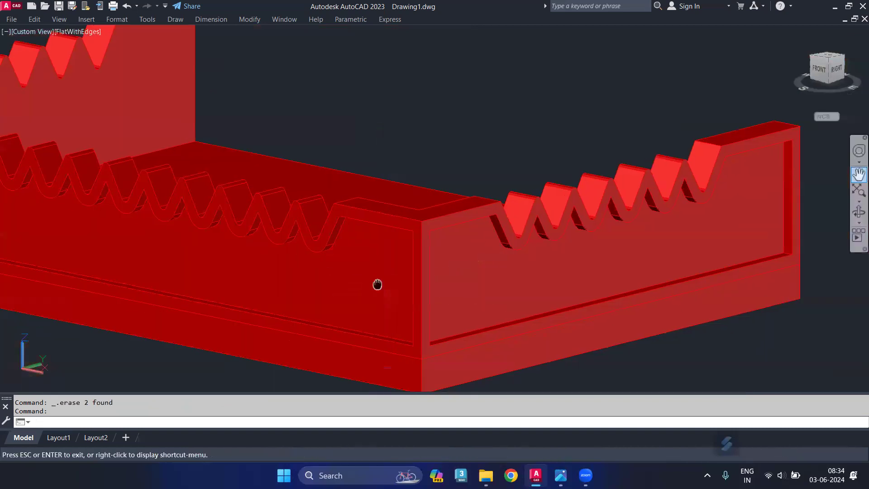
scroll(376, 285, "down", 2)
middle_click_drag(372, 266, 399, 322)
key("Escape")
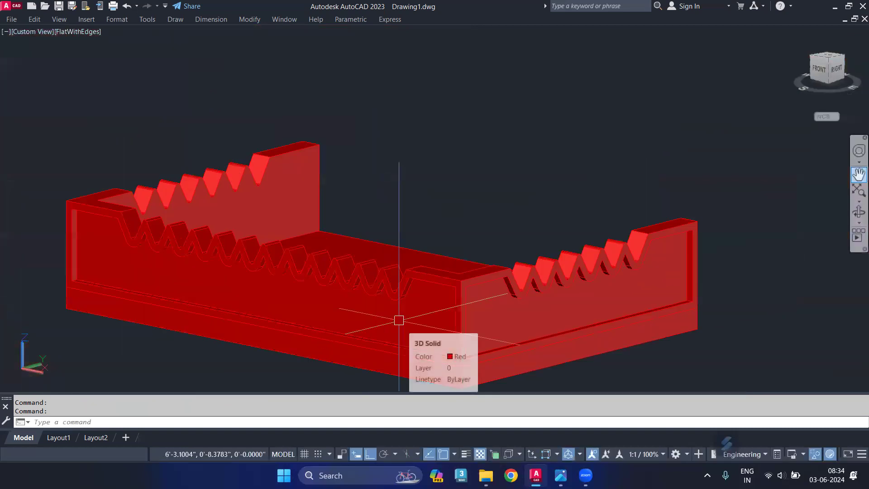
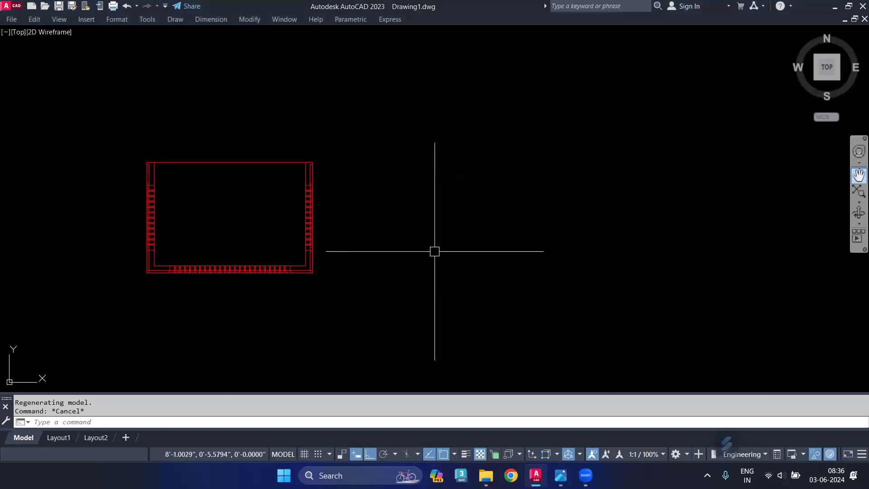
Step: Draw an 18 x 18 rectangle right of the base outline, then view the temple reference photo
key("Return")
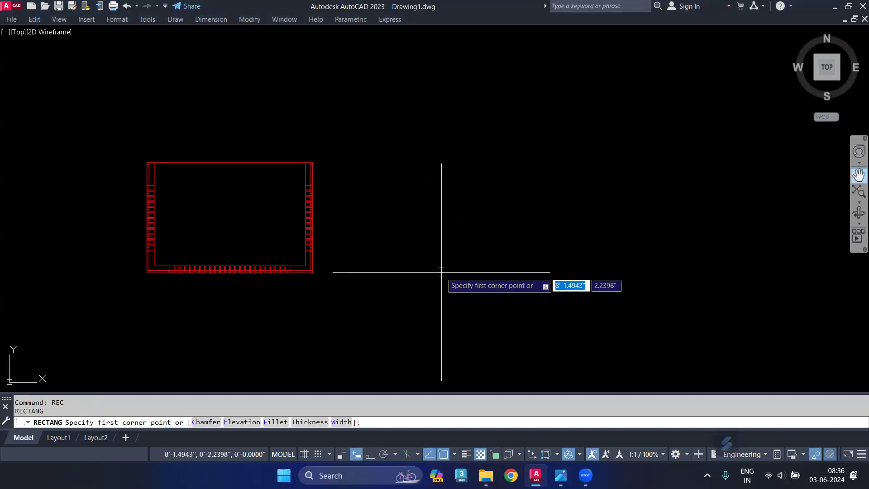
left_click(442, 272)
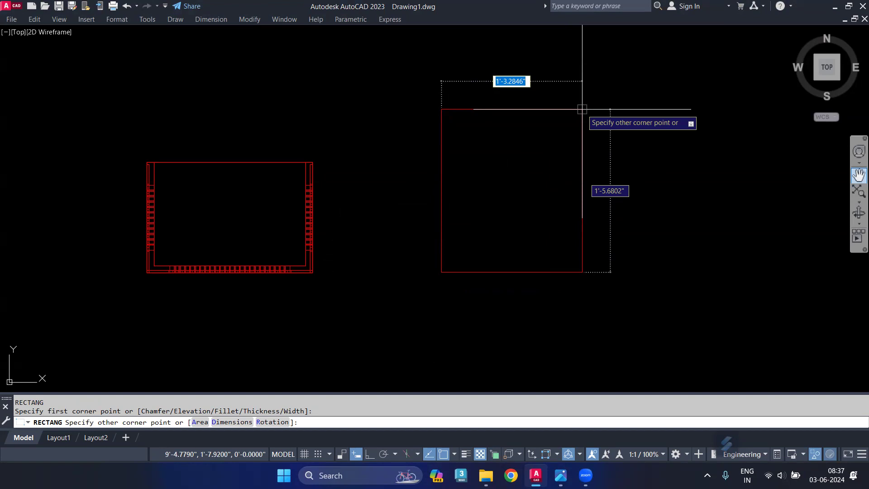
type("18")
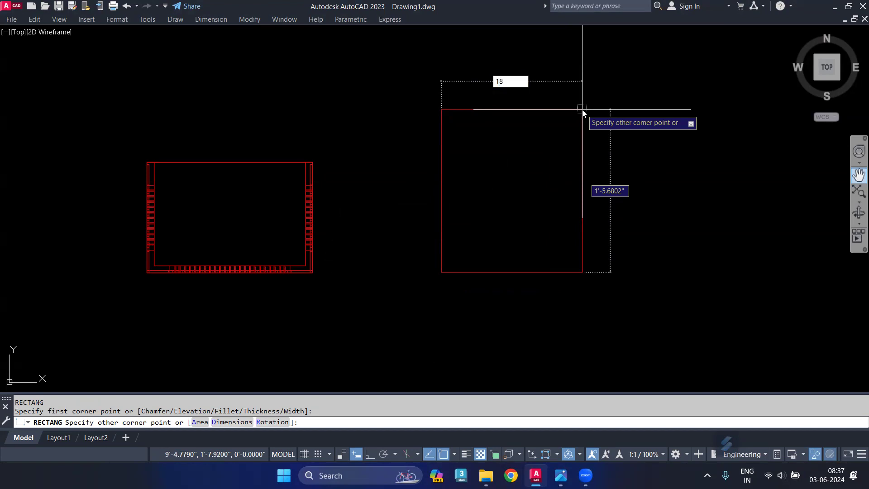
key("Tab")
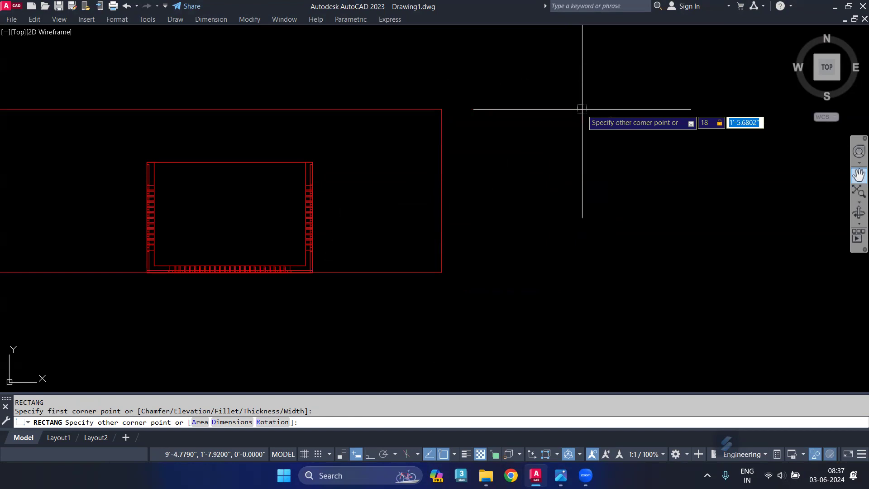
type("18")
key("Return")
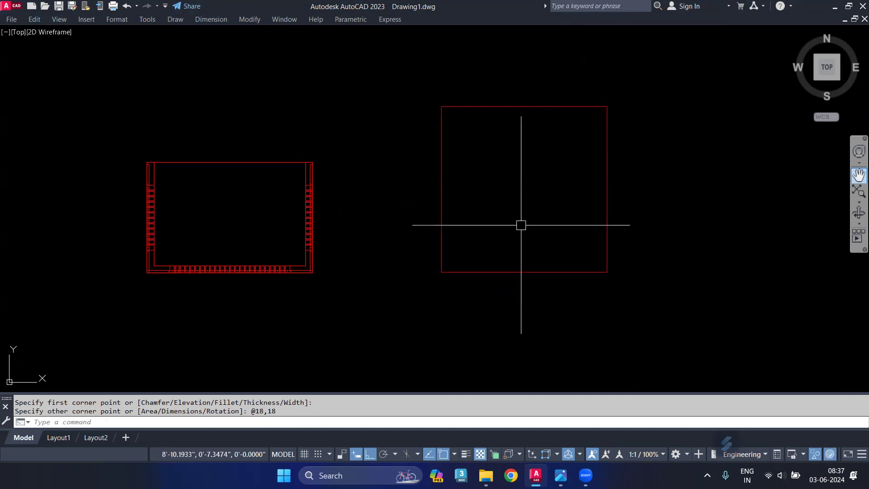
middle_click_drag(525, 227, 497, 279)
left_click(561, 475)
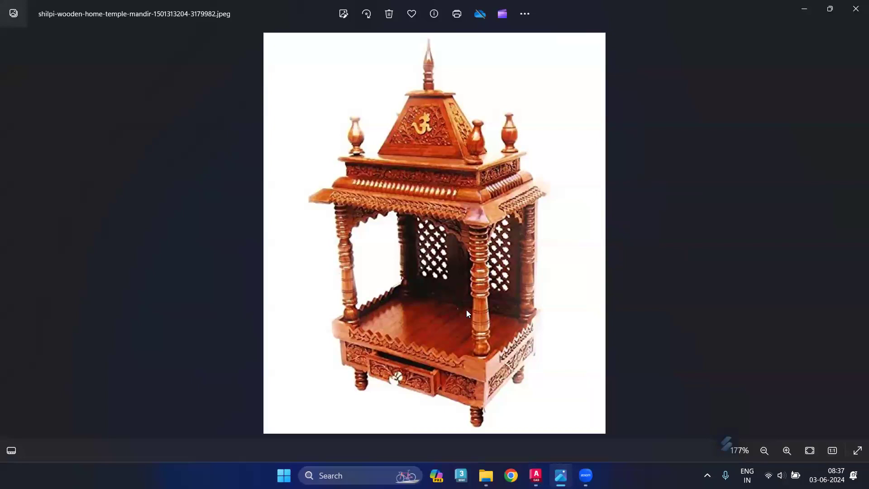
Step: Draw a vertical line from the square's top-edge midpoint down to its bottom edge
key("alt+Tab")
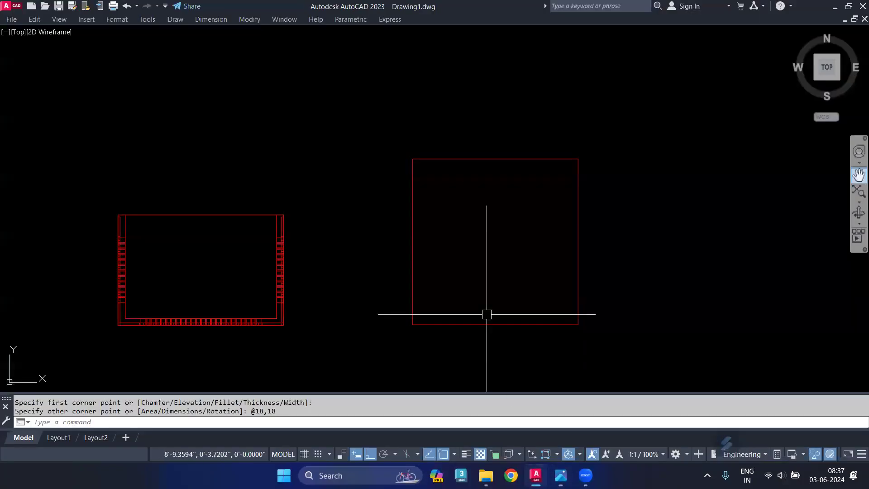
left_click(461, 158)
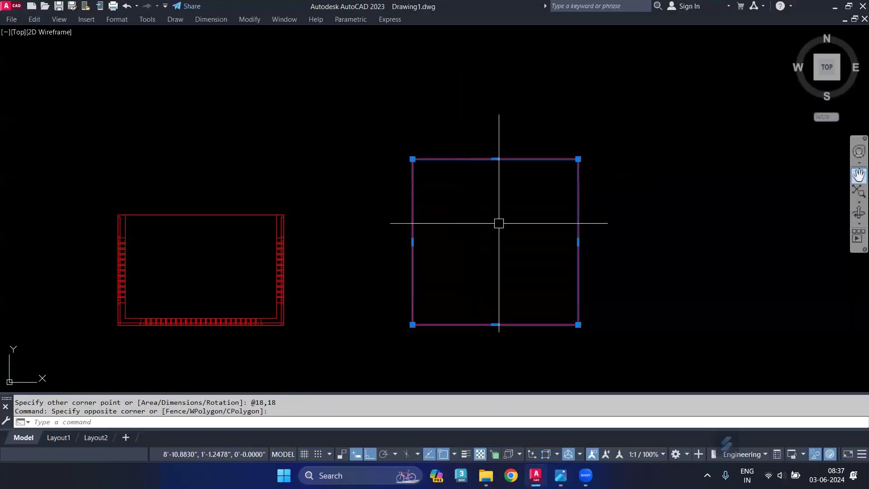
type("l")
key("Return")
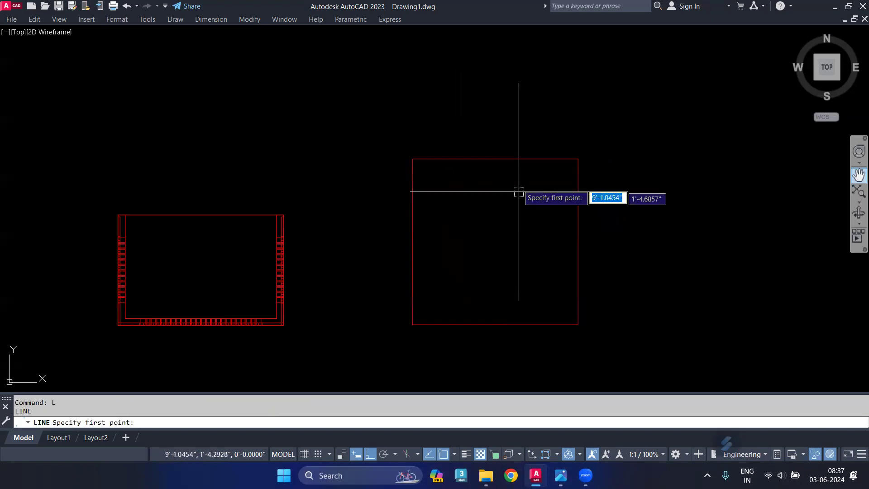
left_click(495, 159)
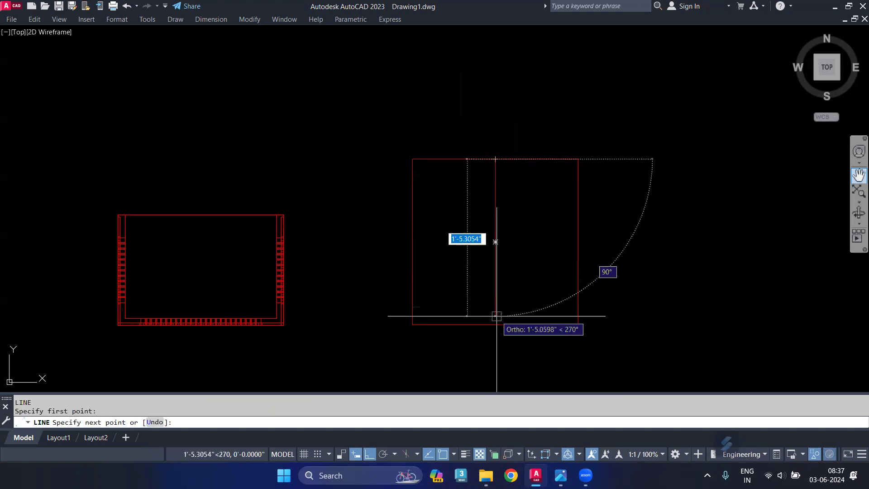
key("Escape")
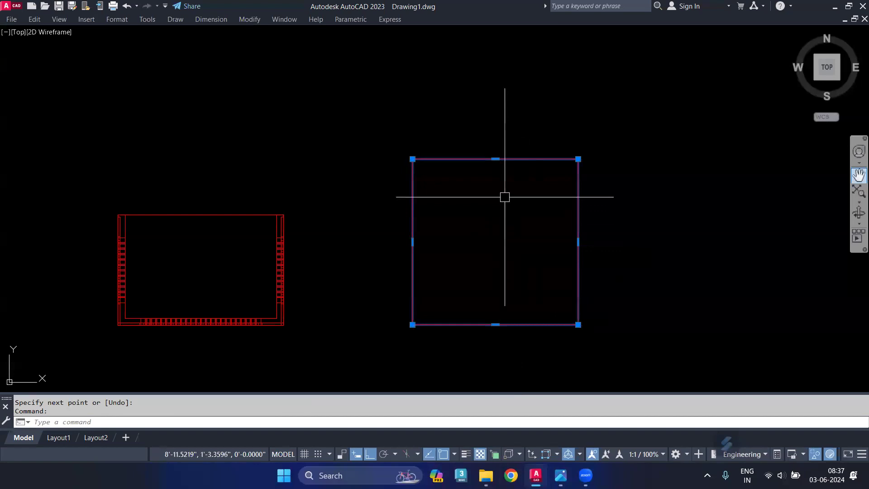
key("Return")
left_click(496, 159)
left_click(496, 329)
key("Return")
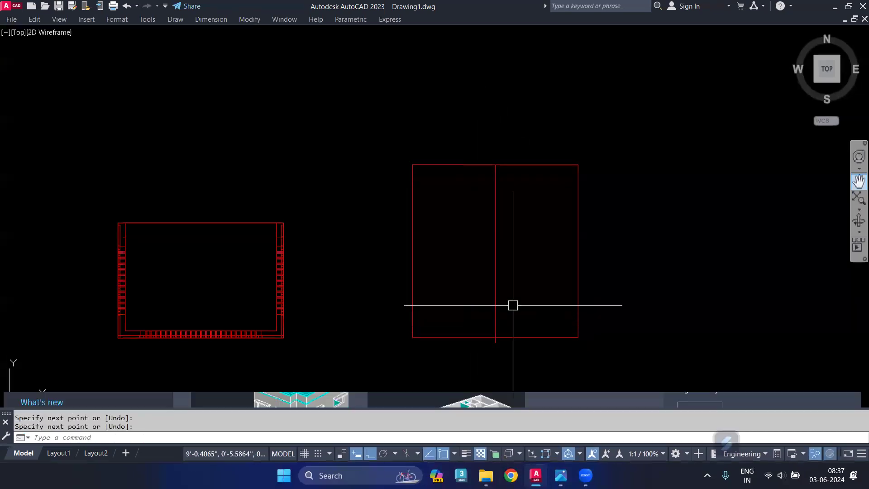
Step: Trim away the square's right half along the dividing line
type("tr")
key("Return")
left_click(537, 160)
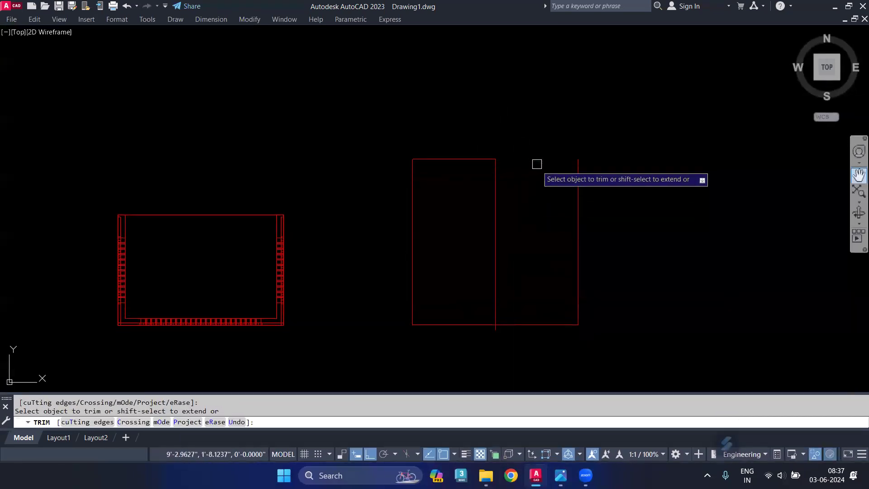
left_click(578, 212)
left_click_drag(536, 300, 498, 331)
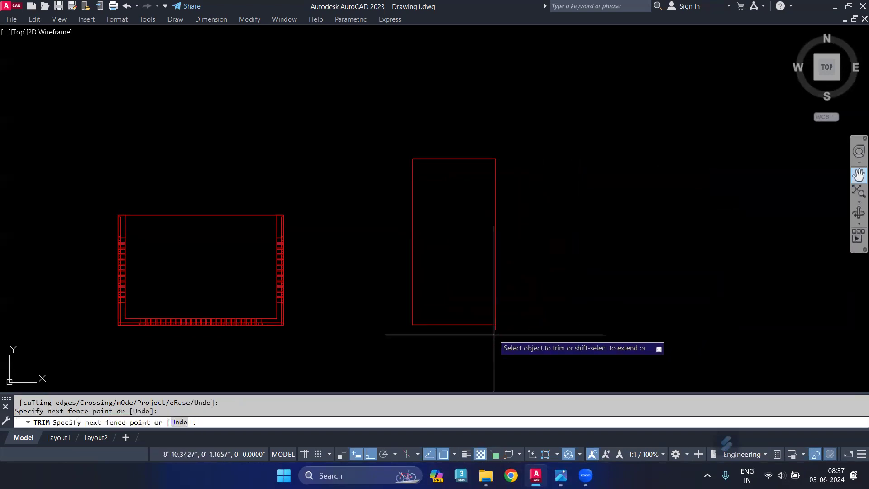
key("Return")
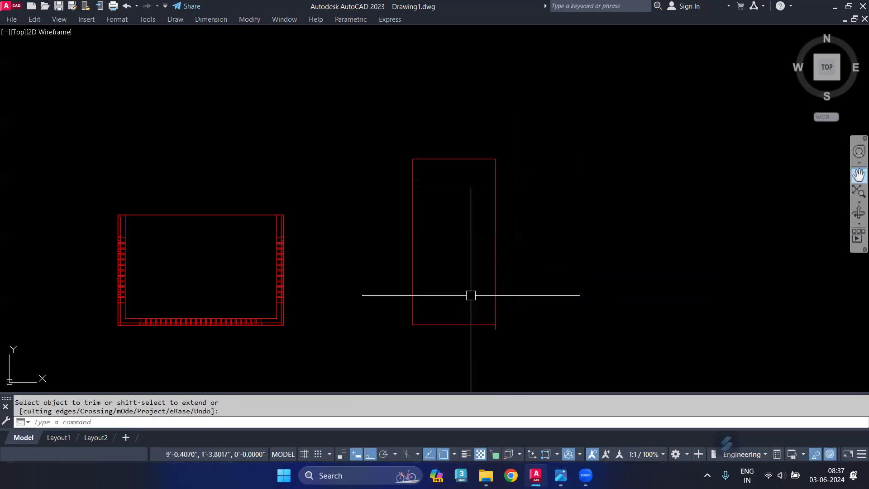
scroll(499, 335, "up", 4)
scroll(471, 299, "up", 3)
key("Return")
scroll(498, 272, "down", 4)
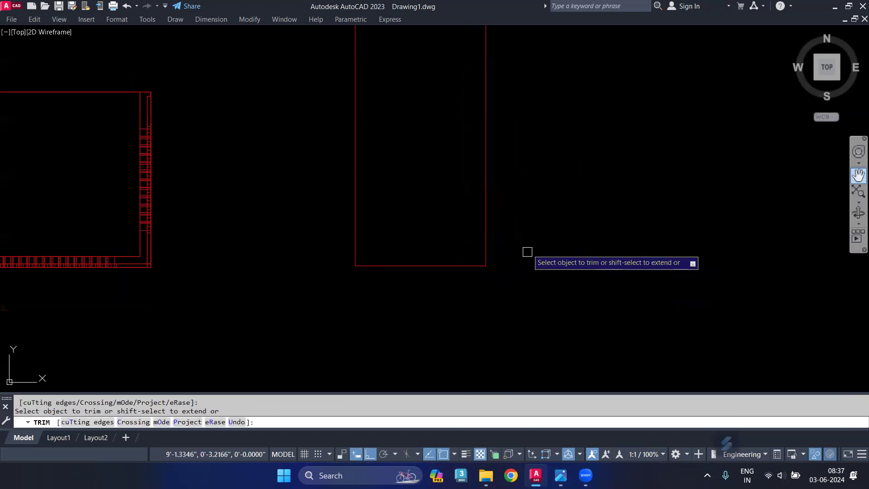
key("Return")
scroll(524, 225, "down", 5)
Step: Join the remaining half-square pieces into one closed tall rectangle
left_click(526, 173)
left_click(478, 264)
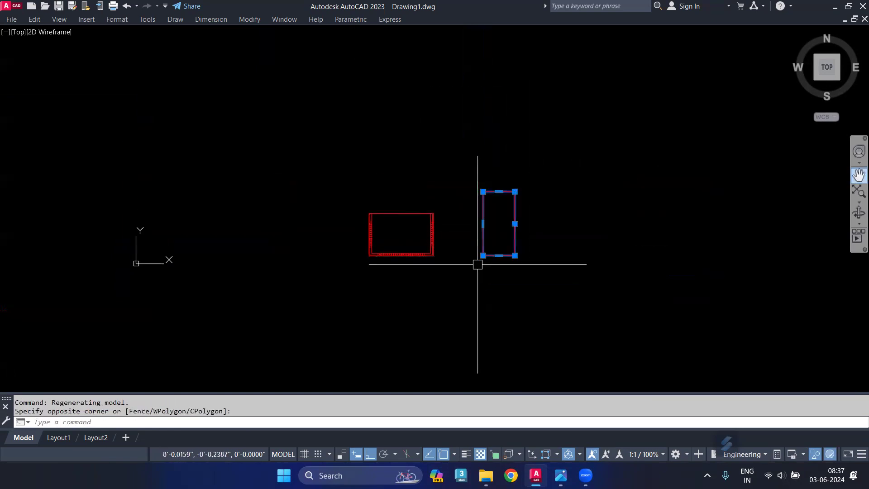
type("J")
key("Return")
scroll(488, 210, "up", 4)
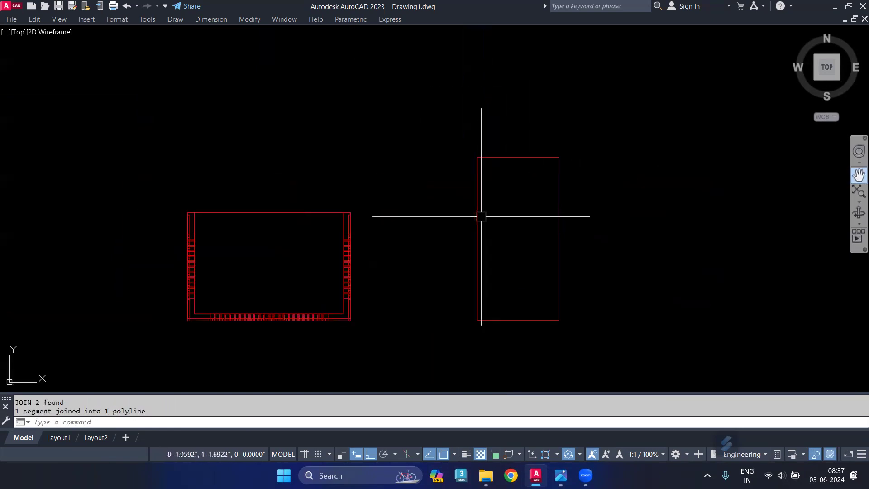
left_click(482, 216)
Step: Offset the tall rectangle 1 unit inward and explode the inner copy into lines
type("o")
key("Return")
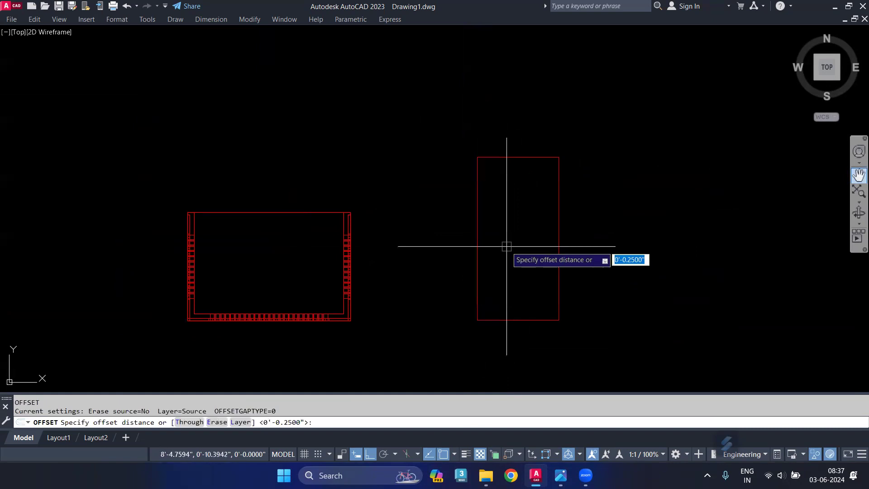
type("1")
key("Return")
left_click(477, 227)
left_click(511, 196)
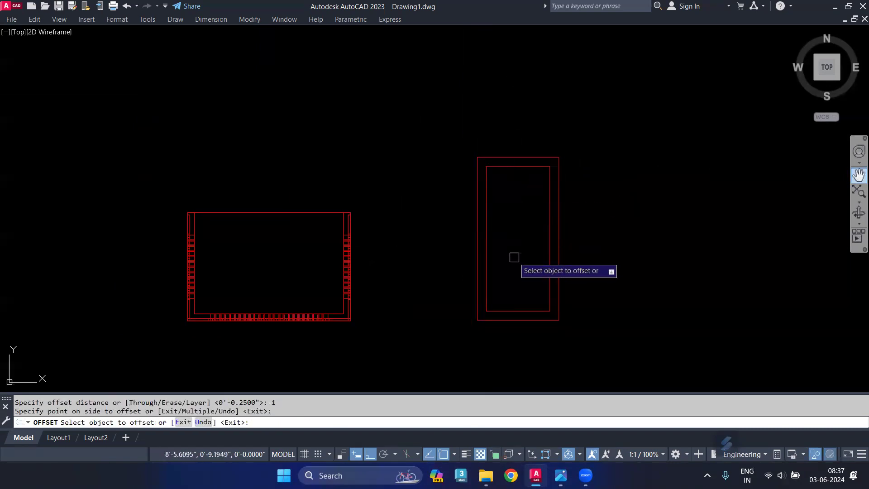
key("Escape")
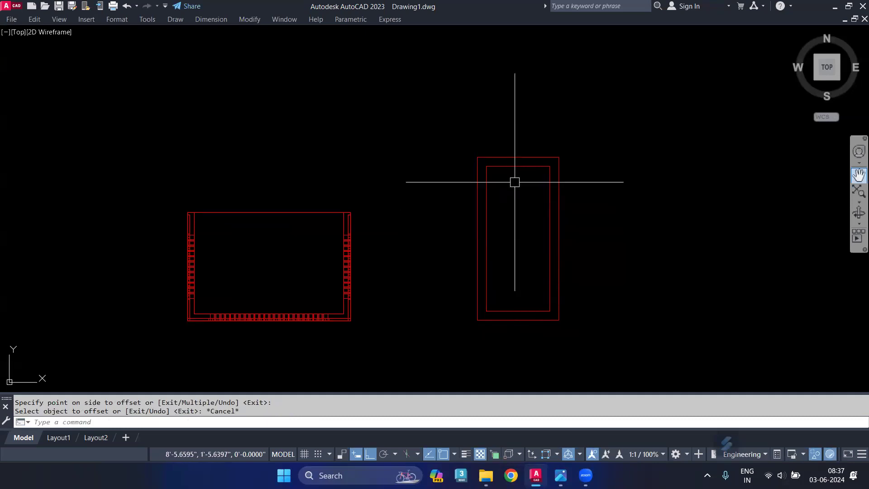
left_click(486, 212)
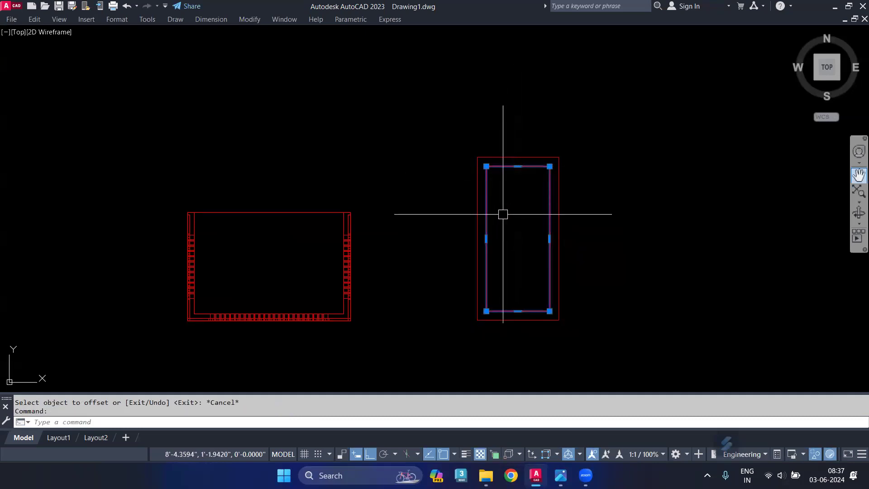
type("X")
key("Return")
Step: Divide the inner top edge into 6 parts and the inner left edge into 12
type("DIV")
key("Return")
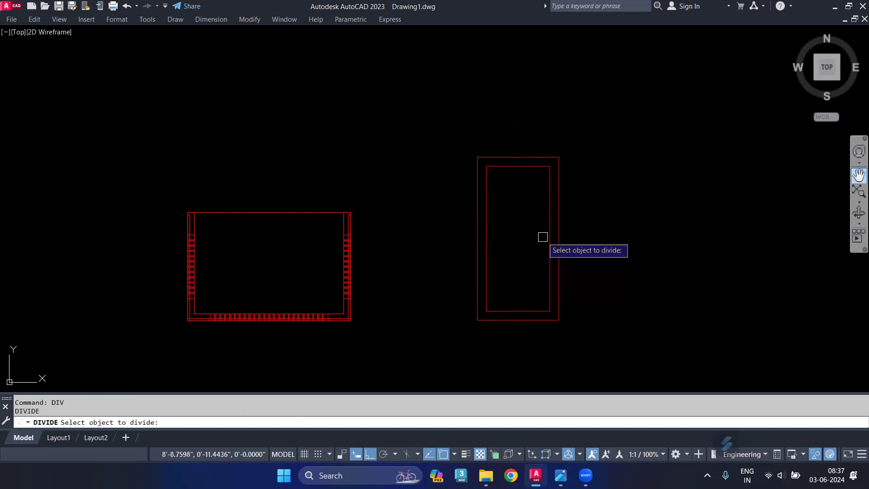
left_click(533, 167)
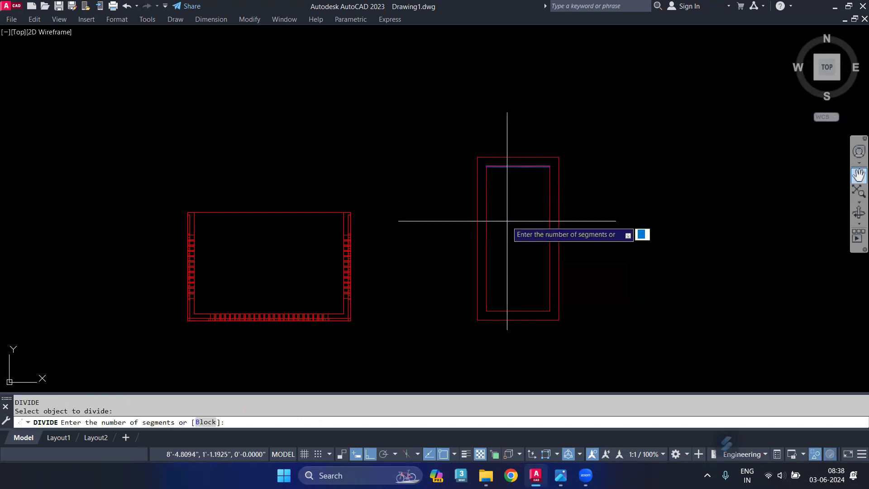
scroll(509, 183, "up", 6)
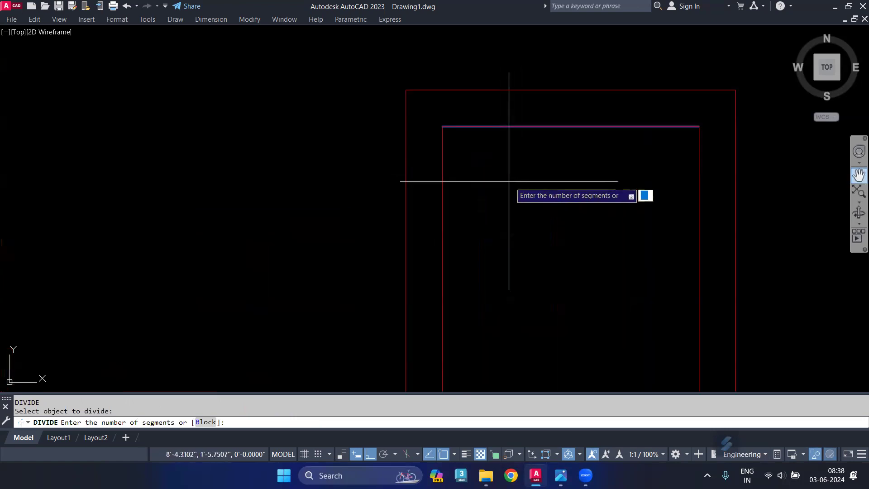
type("6")
key("Return")
scroll(511, 185, "down", 1)
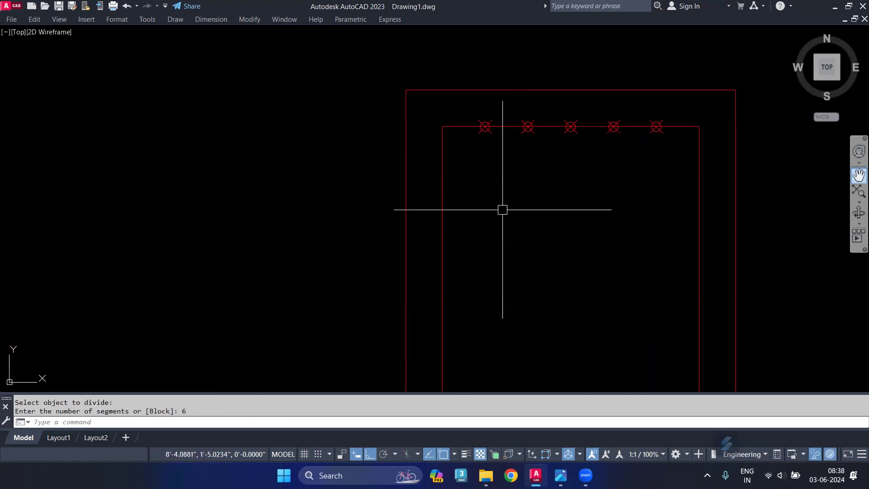
scroll(494, 208, "down", 2)
key("Return")
left_click(461, 236)
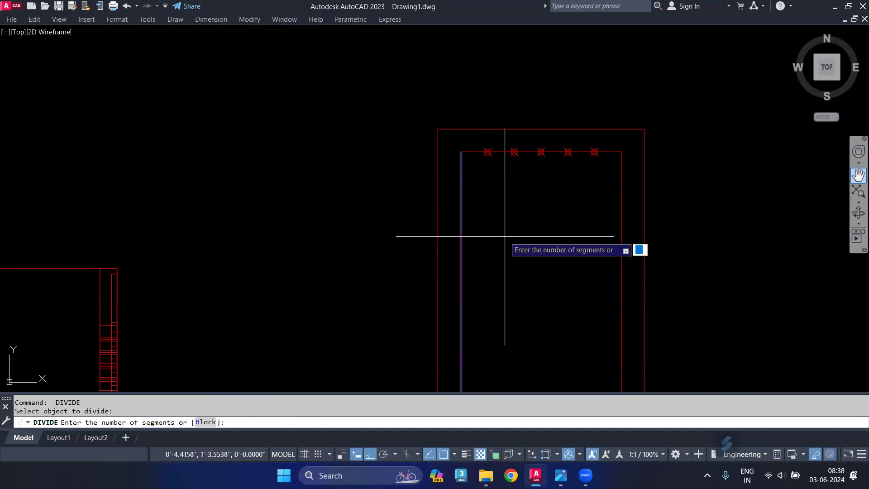
type("12")
key("Return")
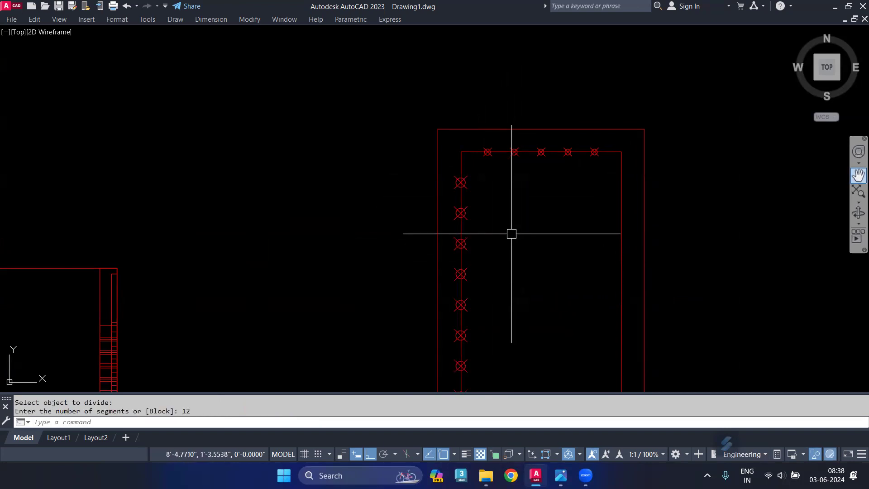
type("REX")
key("Escape")
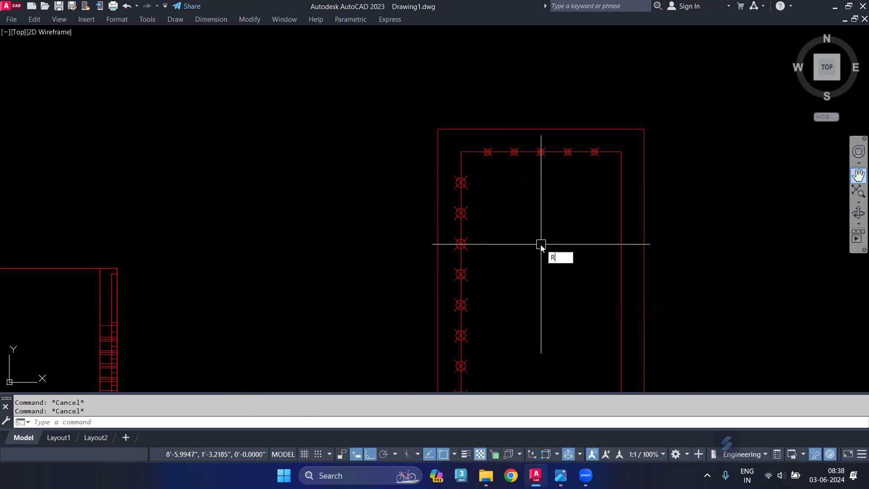
Step: Draw a small corner rectangle between the first top-edge and left-edge division markers, then select it
type("ec")
key("Return")
scroll(489, 154, "up", 4)
left_click(476, 147)
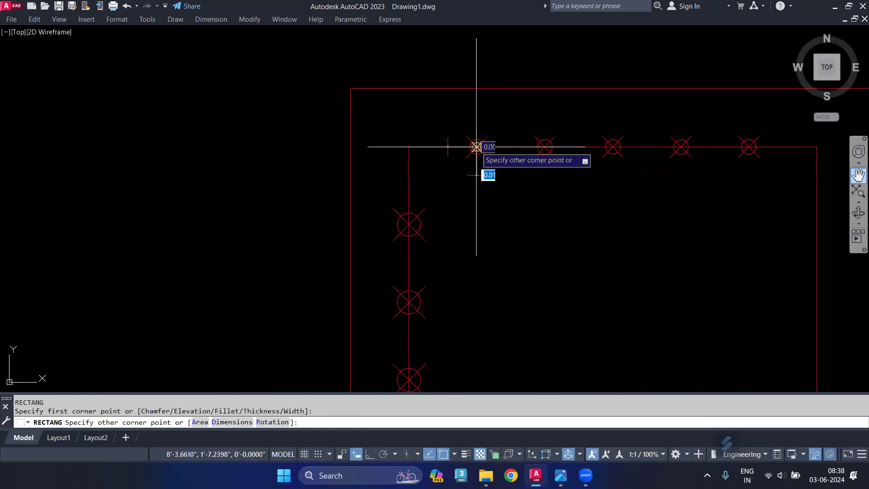
left_click(409, 225)
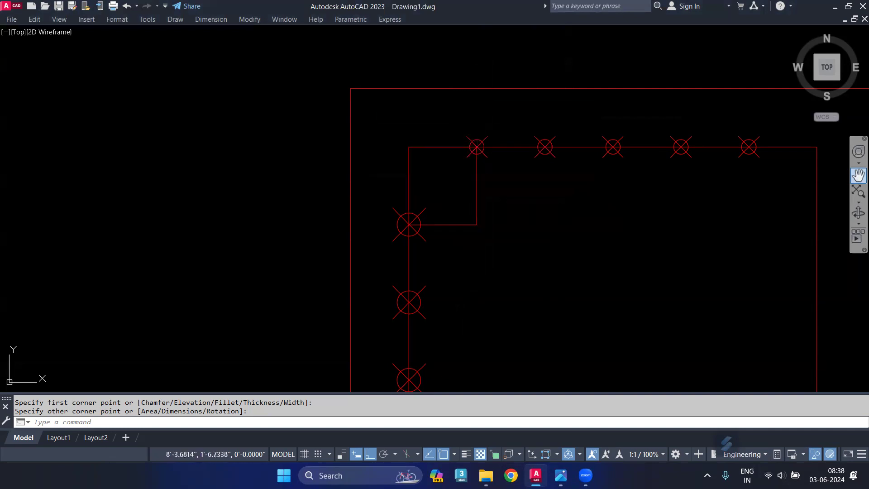
left_click(477, 190)
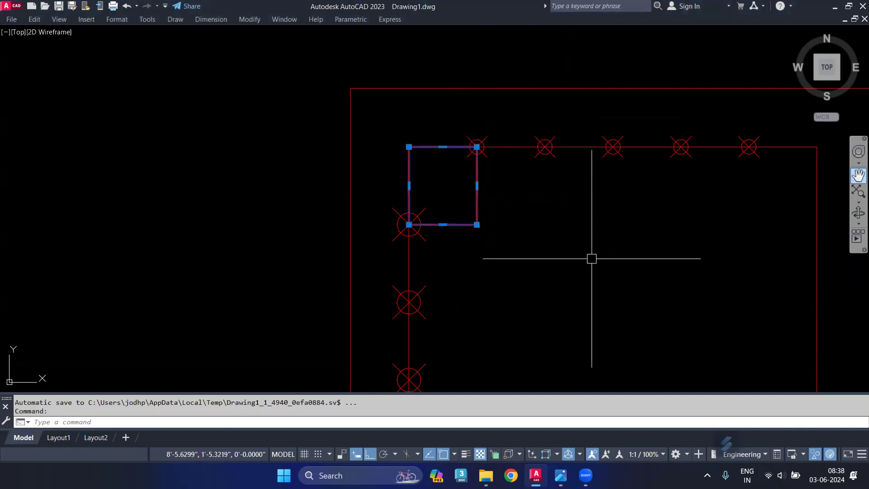
Step: Isolate the small square and draw a 0.25-radius circle at its centre
type("ISOLATE")
key("Return")
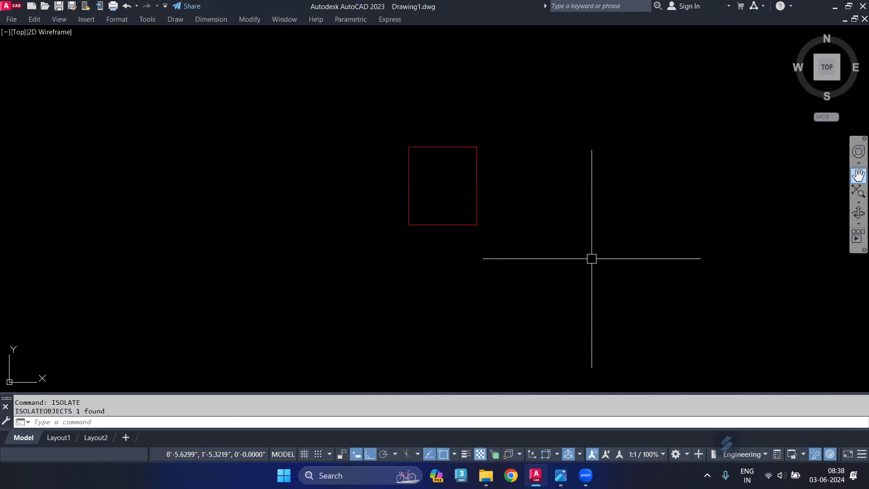
type("C")
key("Return")
scroll(459, 177, "up", 4)
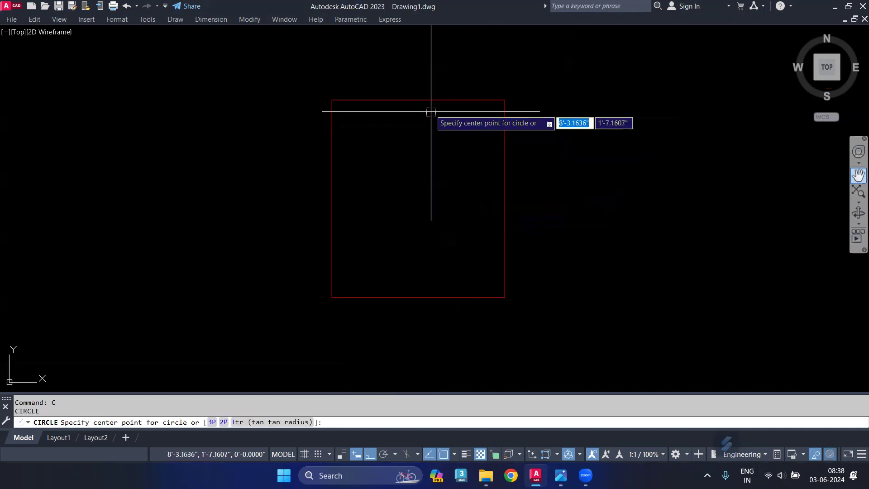
left_click(418, 200)
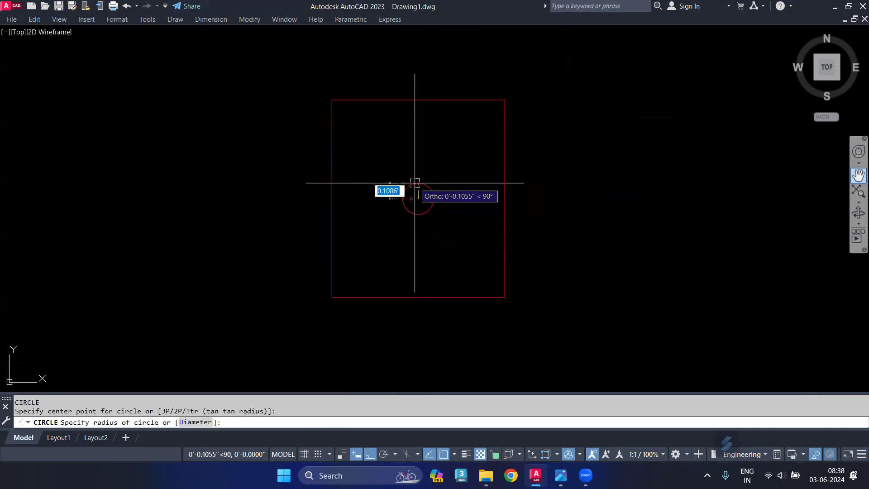
scroll(415, 183, "up", 2)
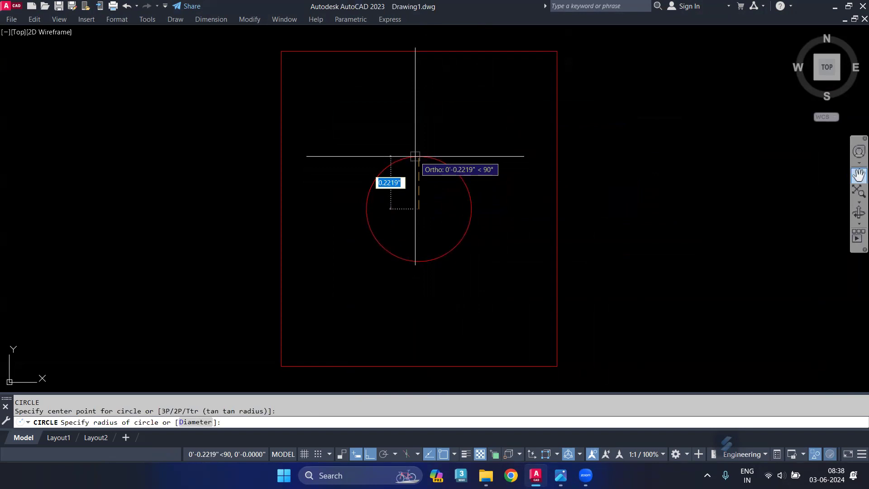
key("BackSpace")
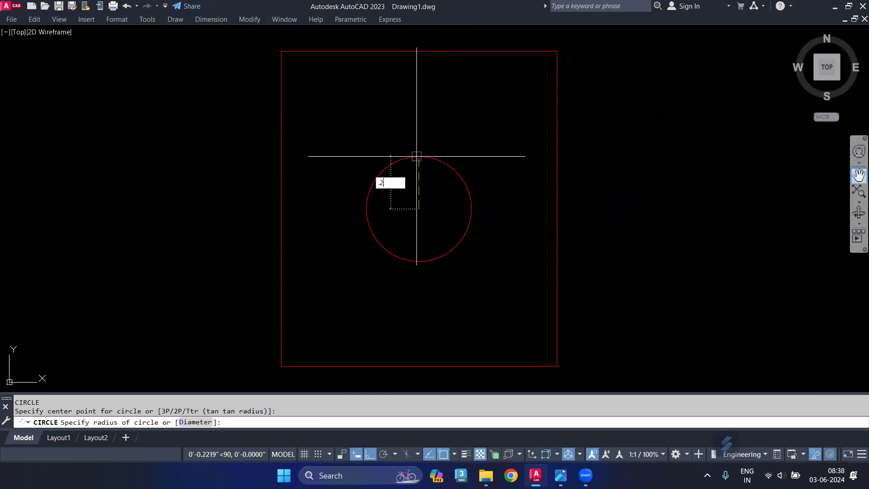
type("5")
key("Return")
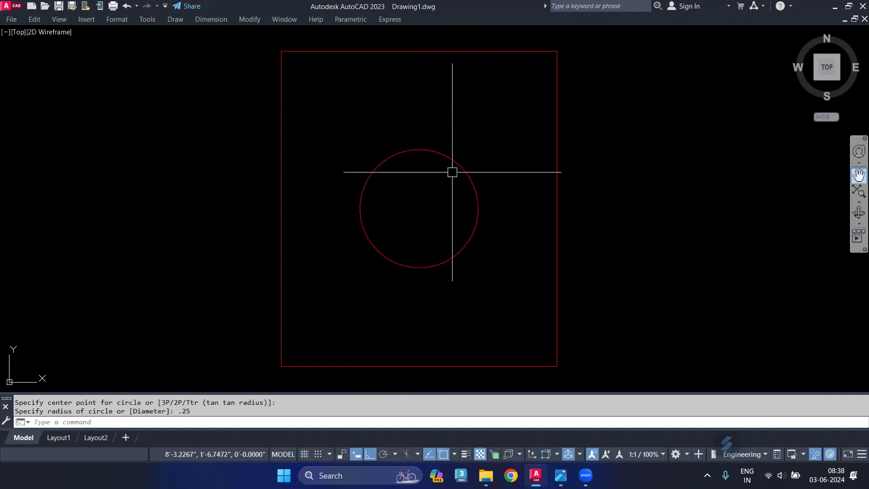
Step: Copy the circle to a position directly above the original
left_click(413, 268)
type("co")
key("Return")
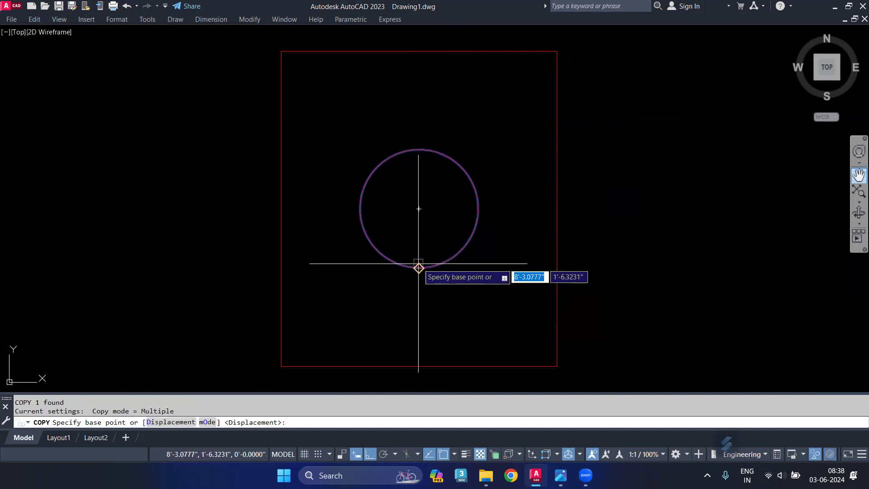
left_click(419, 268)
left_click(419, 207)
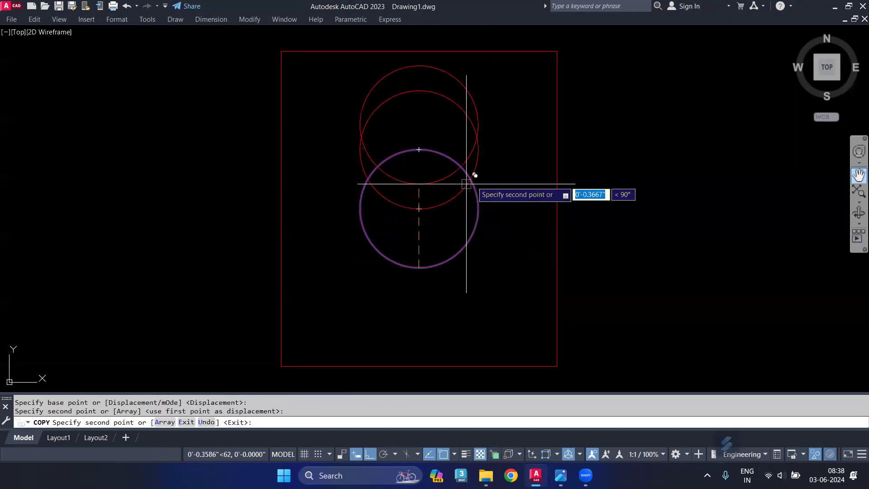
key("Escape")
Step: Polar-array the upper circle into 4 copies around the lower circle's centre
left_click(483, 168)
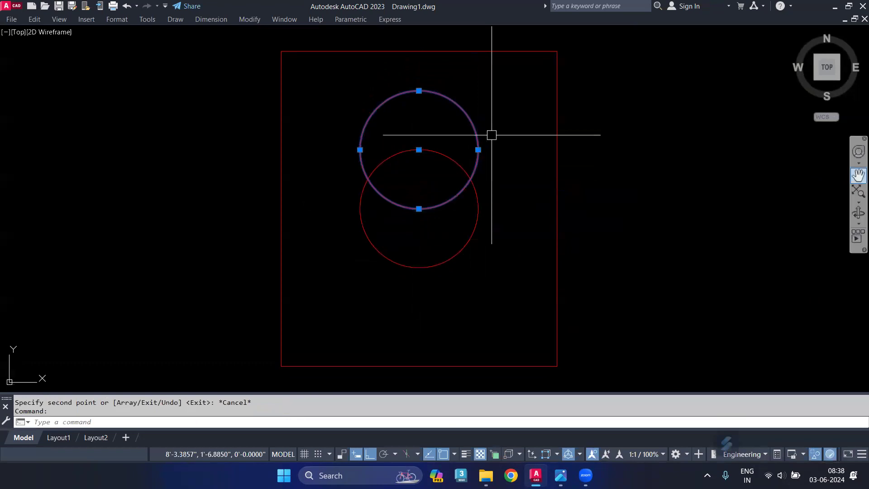
type("-AR")
key("Return")
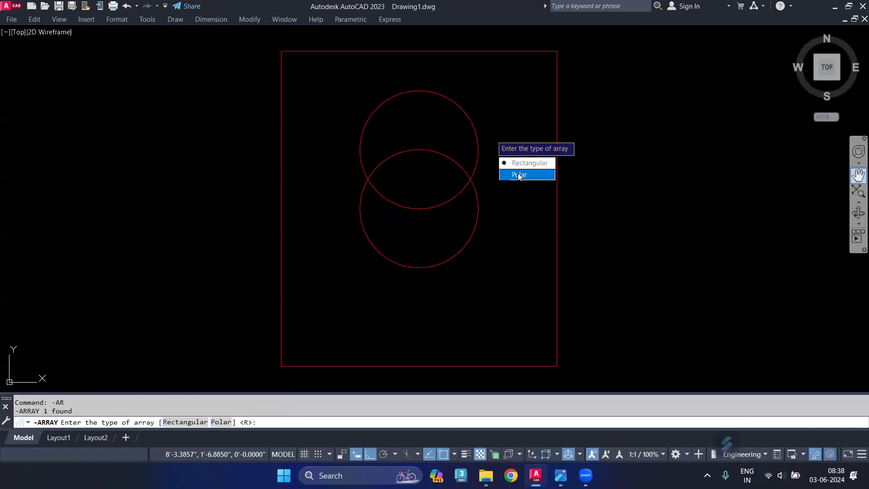
left_click(518, 173)
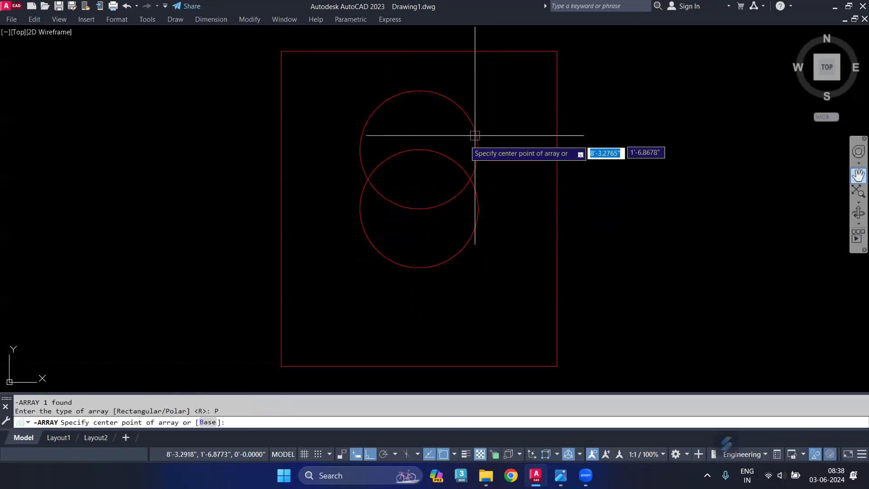
left_click(420, 209)
type("4")
key("Return")
key("Return")
key("Return")
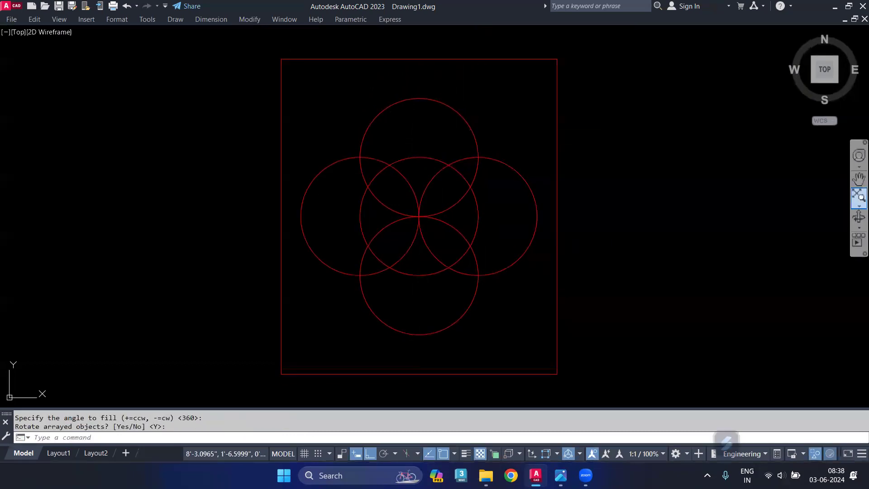
type("tr")
key("Return")
Step: Trim the inner overlapping arcs so only the four outer lobes remain
left_click_drag(482, 190, 455, 247)
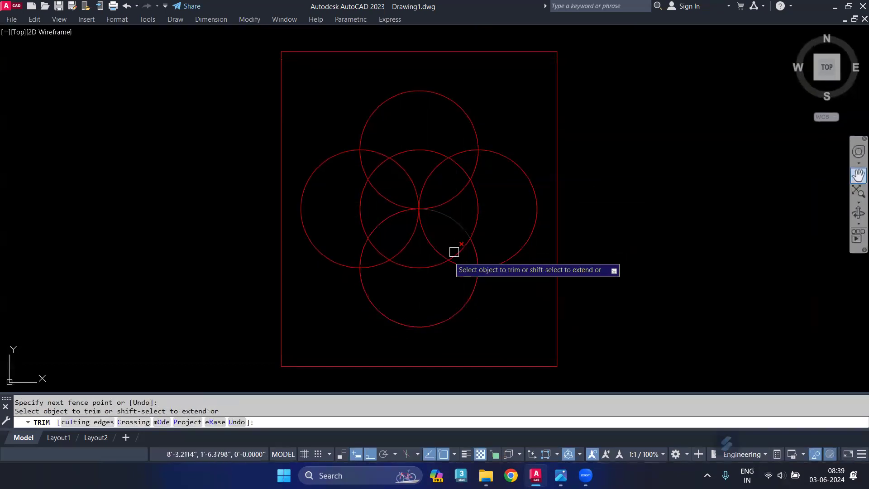
left_click(474, 209)
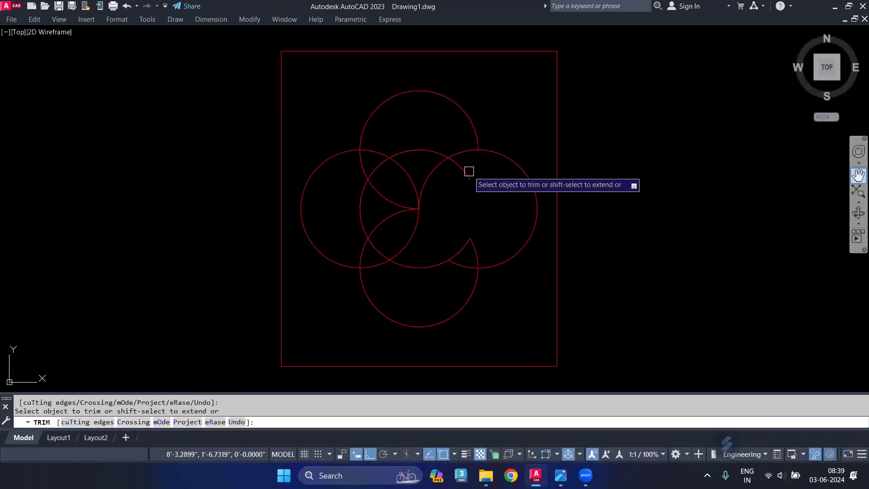
left_click(453, 154)
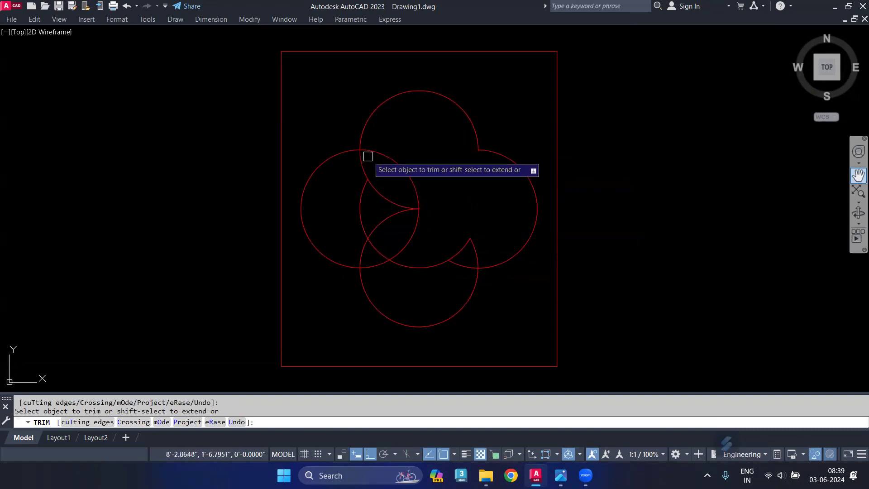
mouse_move(419, 154)
left_mouse_down()
mouse_move(358, 175)
mouse_move(386, 267)
left_mouse_up()
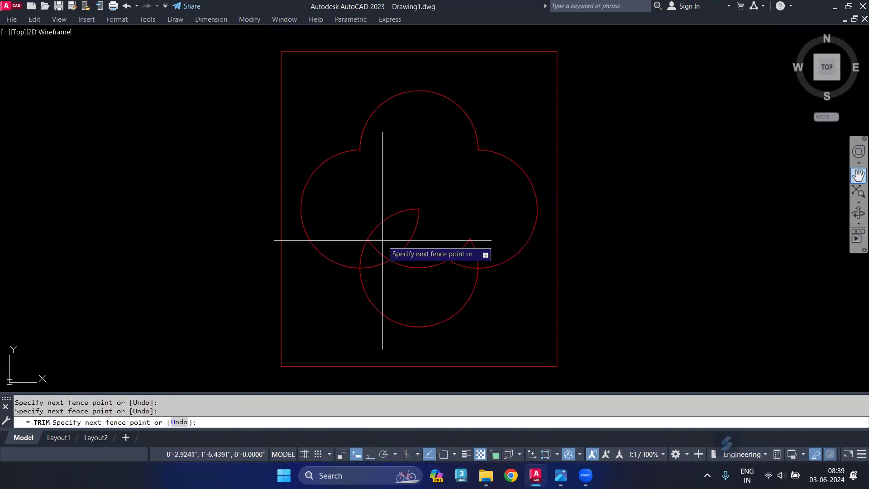
left_click_drag(458, 262, 473, 252)
left_click_drag(431, 229, 384, 233)
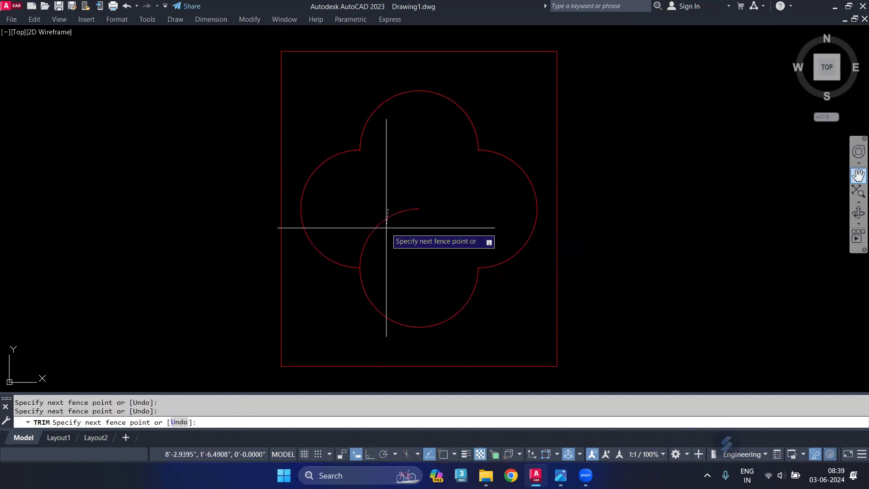
key("Escape")
Step: Join the four remaining arcs into a single quatrefoil polyline
left_click(529, 111)
left_click(329, 293)
type("j")
key("Return")
left_click(344, 273)
scroll(391, 256, "down", 2)
Step: Unhide all objects and select the small square and quatrefoil for copying
key("Escape")
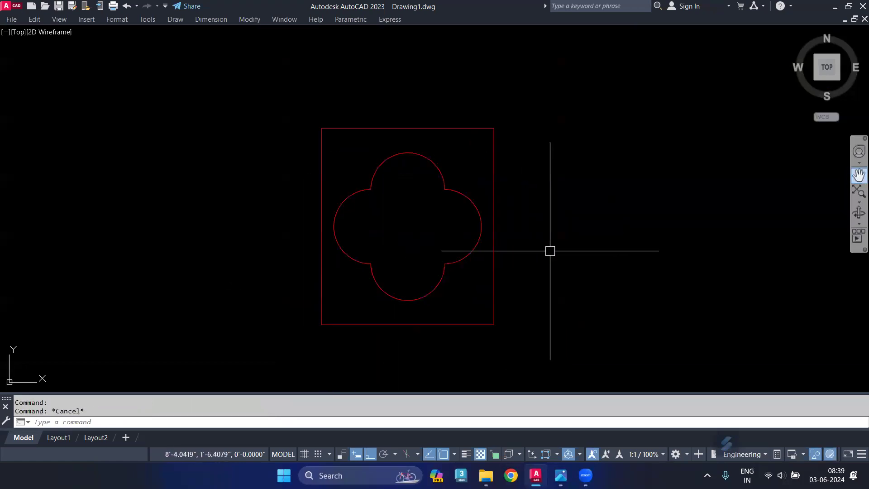
type("UNHIDe")
key("Return")
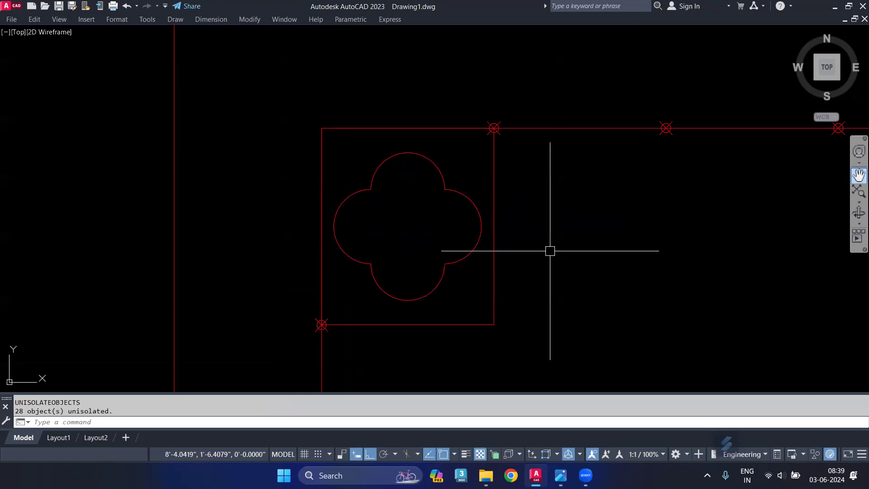
type("co")
key("Return")
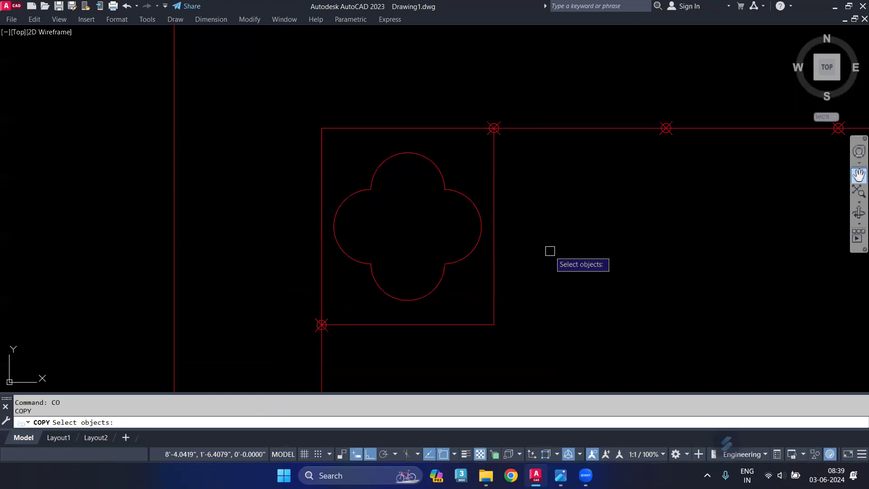
left_click(537, 229)
left_click(473, 272)
key("Return")
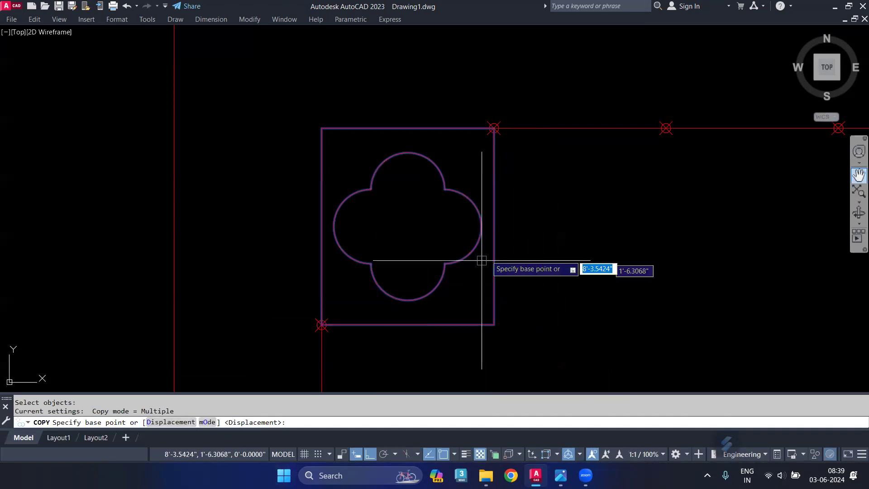
Step: Copy them into a row of six fitted along the panel's top edge to the corner marker
scroll(481, 263, "down", 4)
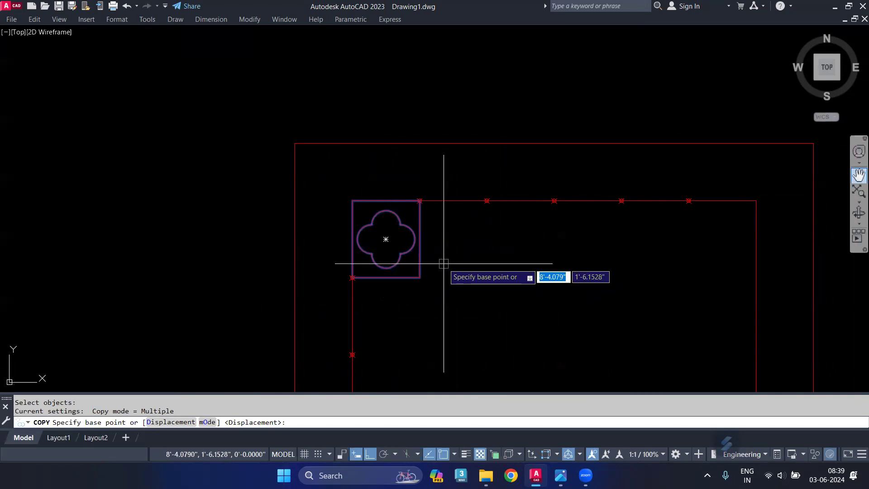
scroll(421, 201, "up", 2)
scroll(423, 188, "up", 2)
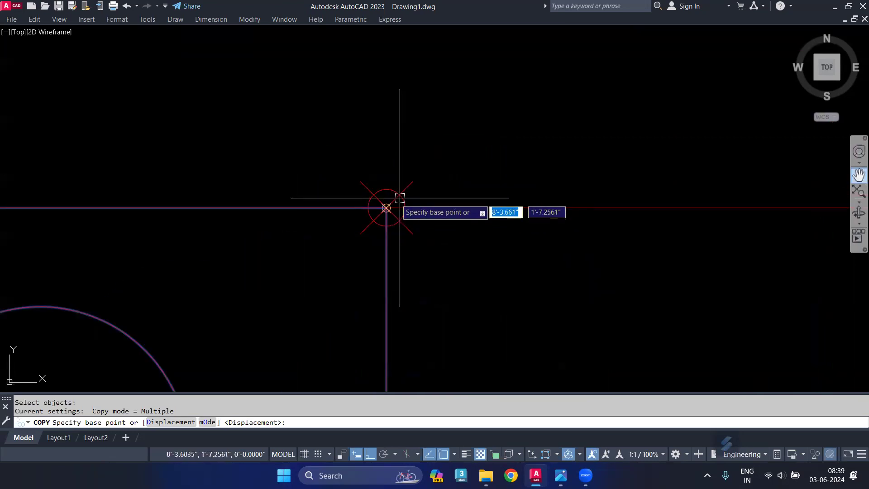
left_click(386, 208)
scroll(446, 215, "down", 4)
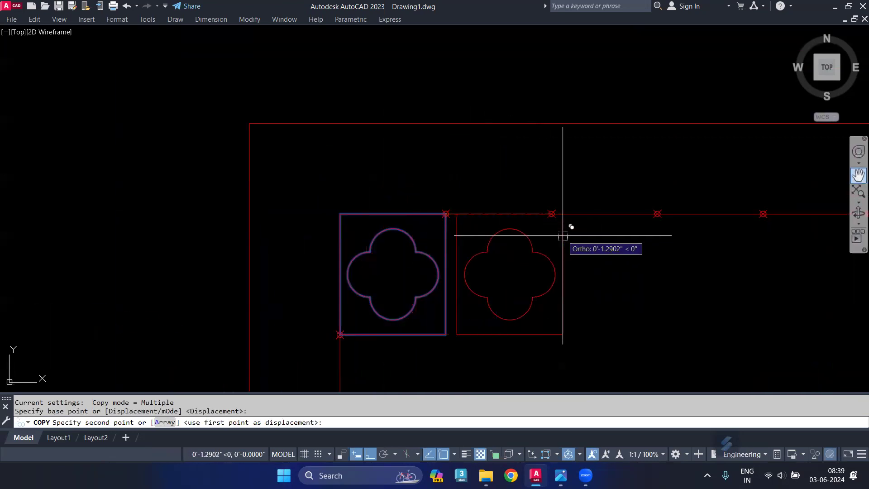
type("A")
key("Return")
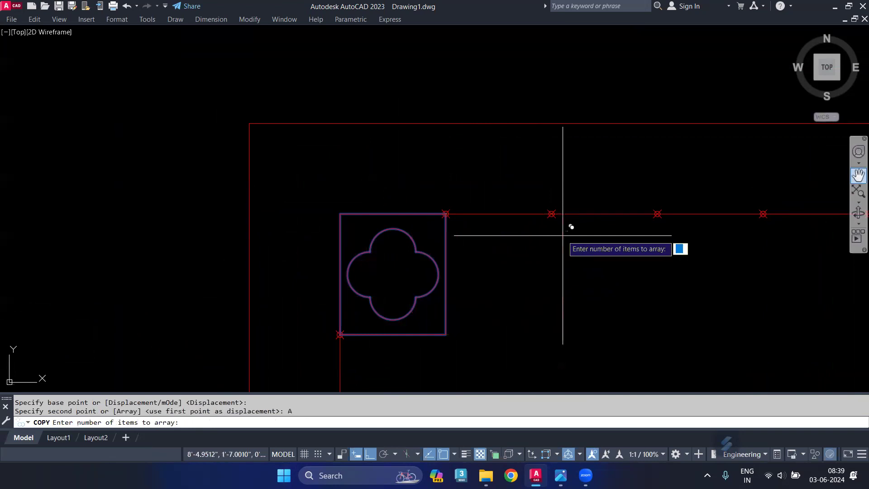
type("6")
key("Return")
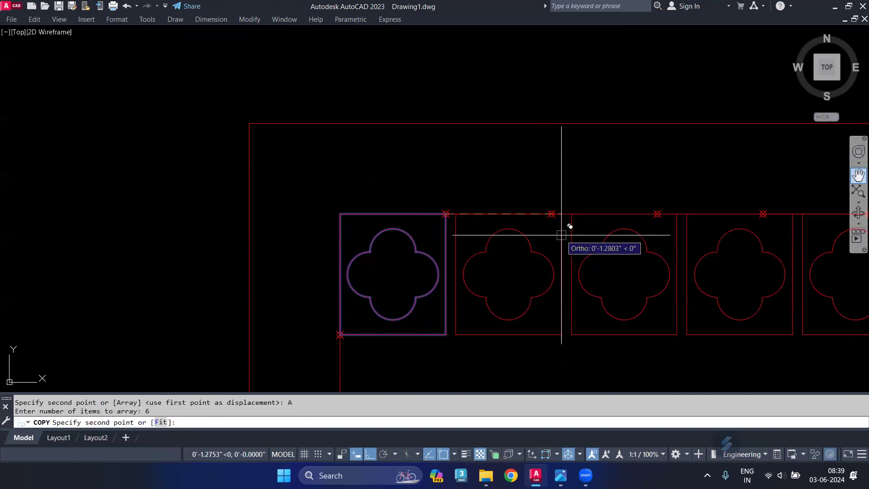
type("F")
key("Return")
middle_click_drag(564, 237, 428, 258)
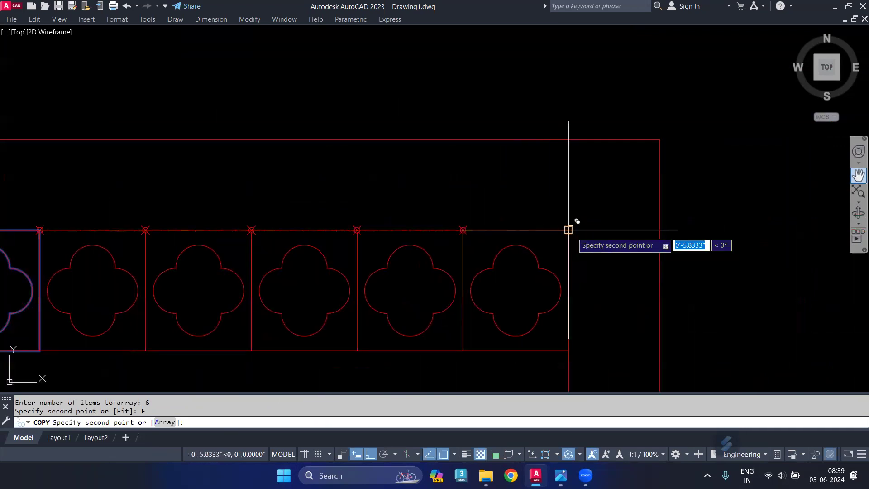
left_click(569, 230)
key("Return")
Step: Crossing-select and delete five of the copied boxes around the quatrefoils
scroll(359, 326, "down", 4)
scroll(460, 252, "up", 4)
left_click(493, 241)
middle_click_drag(367, 305, 480, 266)
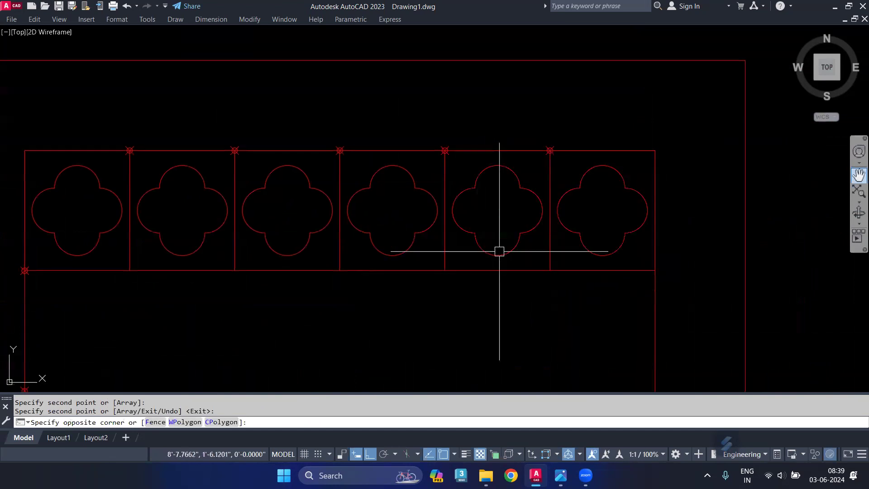
key("Escape")
left_click(566, 259)
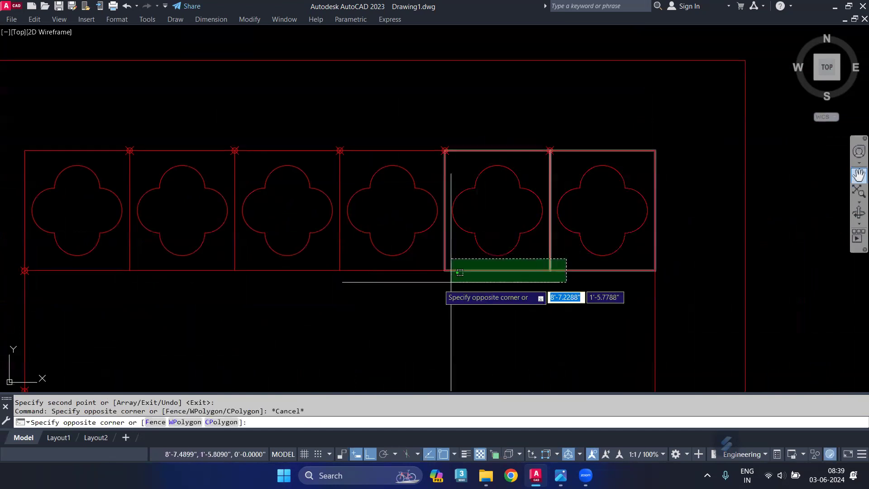
left_click(143, 315)
key("Delete")
left_click(91, 233)
left_click(174, 238)
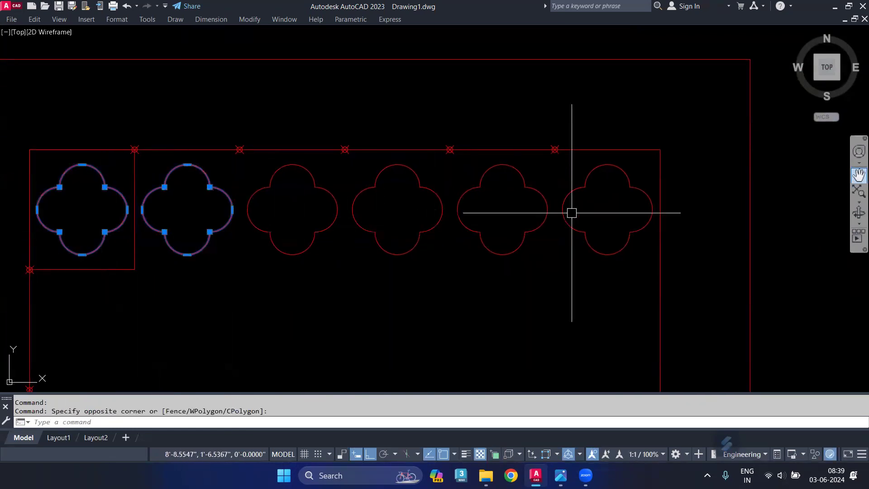
Step: Select the row of six quatrefoils and start copying them from the box corner
left_click(621, 210)
left_click(283, 283)
middle_click_drag(310, 337, 366, 278)
type("o")
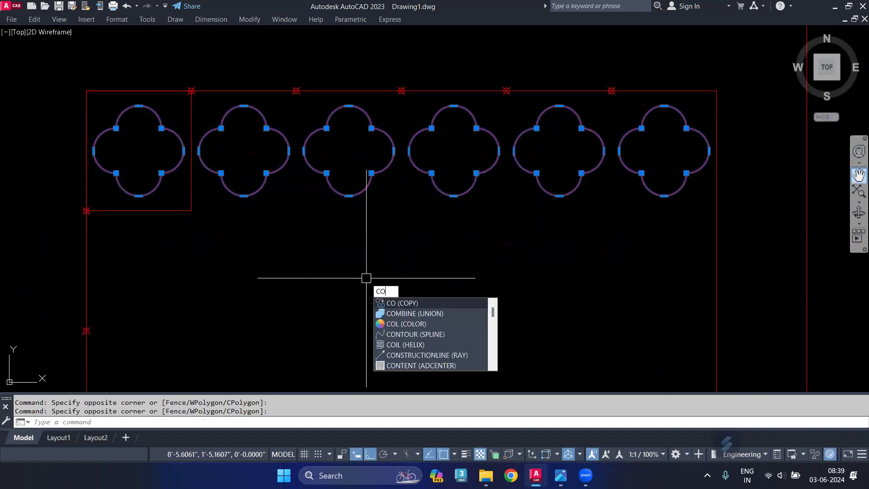
key("Return")
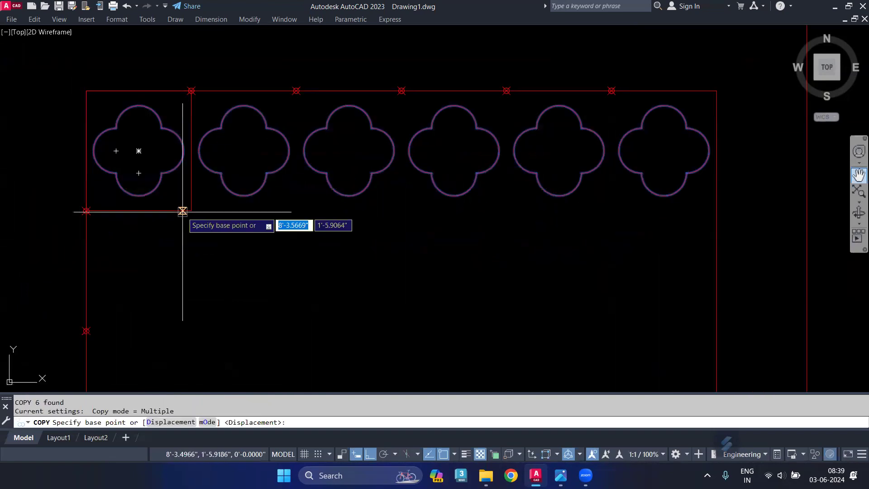
left_click(86, 211)
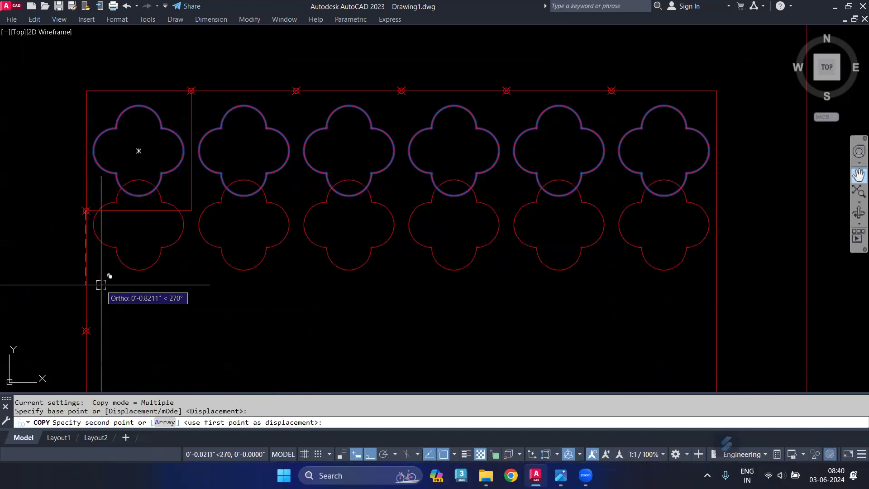
Step: Copy the row as a 12-item array fitted down to the panel's bottom
type("a")
key("Return")
type("12")
key("Return")
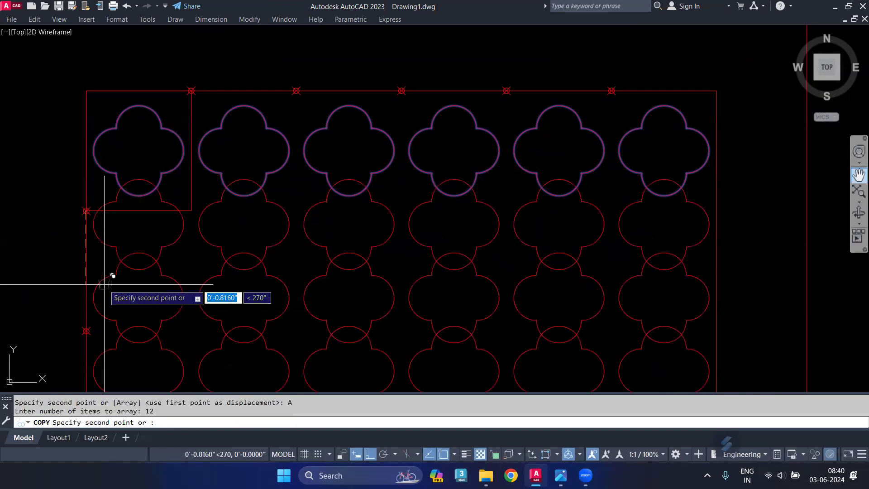
scroll(109, 252, "down", 2)
type("F")
key("Return")
scroll(182, 120, "down", 2)
scroll(188, 194, "up", 1)
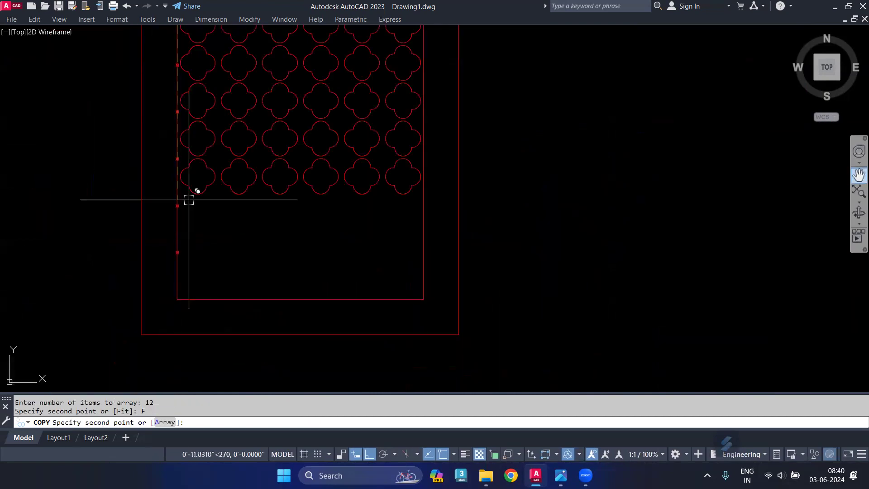
scroll(181, 297, "up", 2)
scroll(181, 297, "up", 2)
scroll(173, 302, "up", 1)
left_click(174, 297)
key("Return")
Step: Erase the leftover square around the top-left quatrefoil, then select that quatrefoil
scroll(312, 178, "down", 3)
scroll(312, 178, "down", 3)
mouse_move(312, 179)
middle_mouse_down()
mouse_move(309, 278)
mouse_move(296, 288)
middle_mouse_up()
scroll(285, 113, "up", 2)
scroll(288, 131, "up", 4)
left_click(303, 221)
key("Delete")
left_click(315, 167)
type("co")
key("Return")
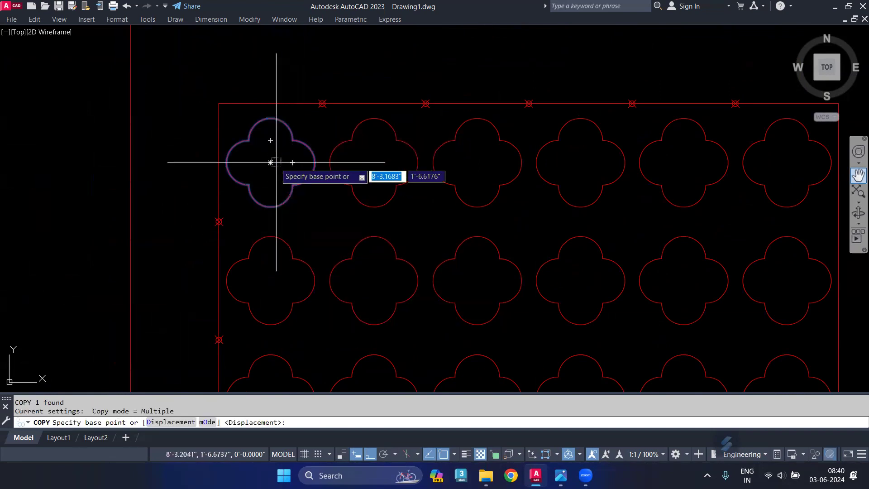
left_click(270, 163)
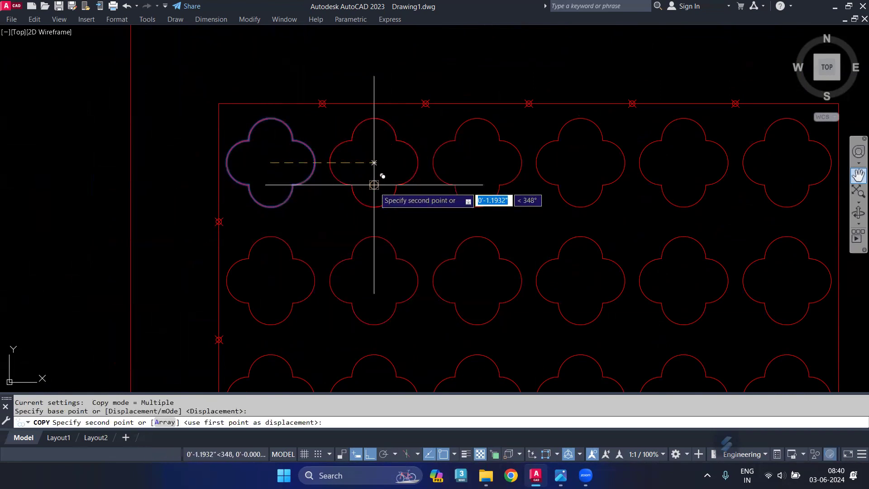
type("MTP")
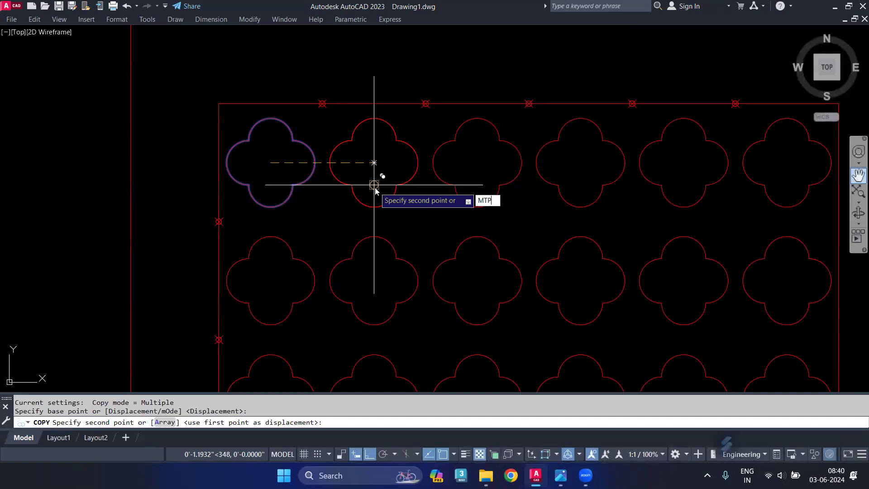
key("Return")
left_click(374, 163)
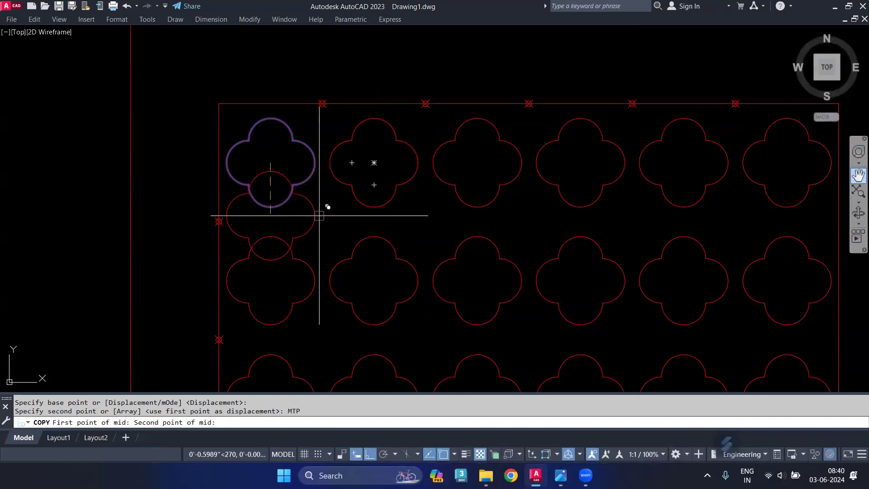
left_click(270, 281)
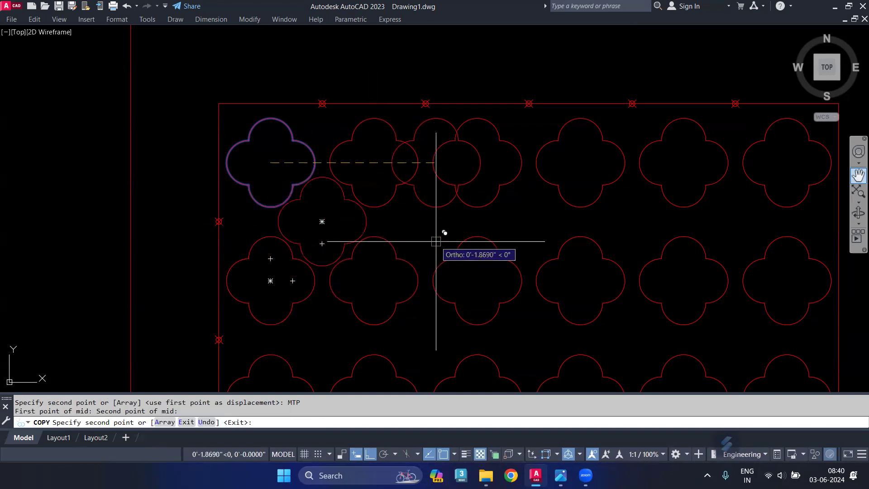
key("Escape")
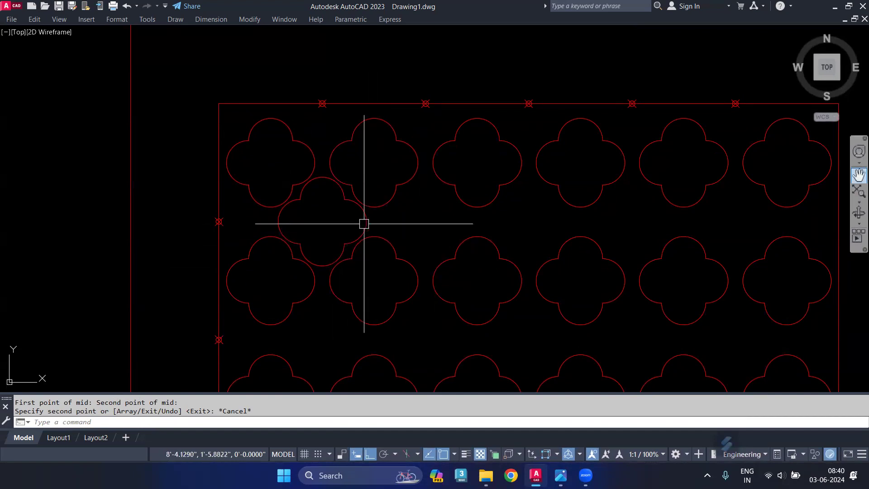
left_click(274, 222)
key("Delete")
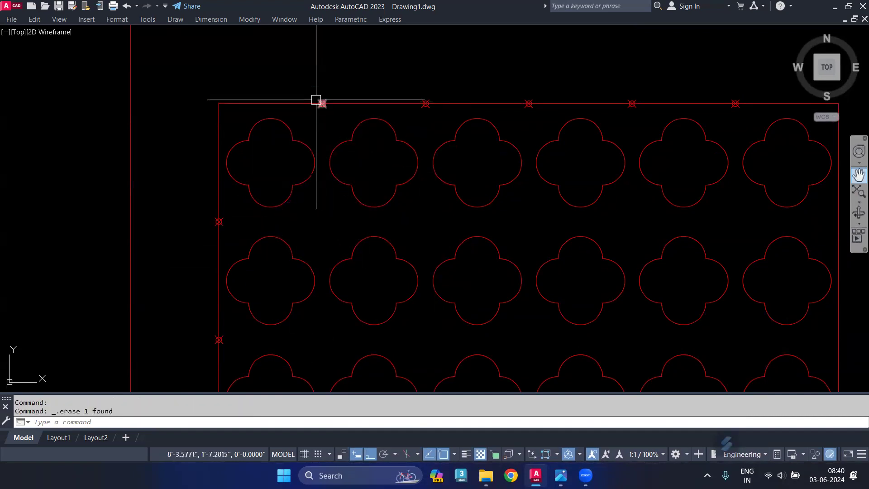
Step: Change the point display style to hide the division markers
type("PTR")
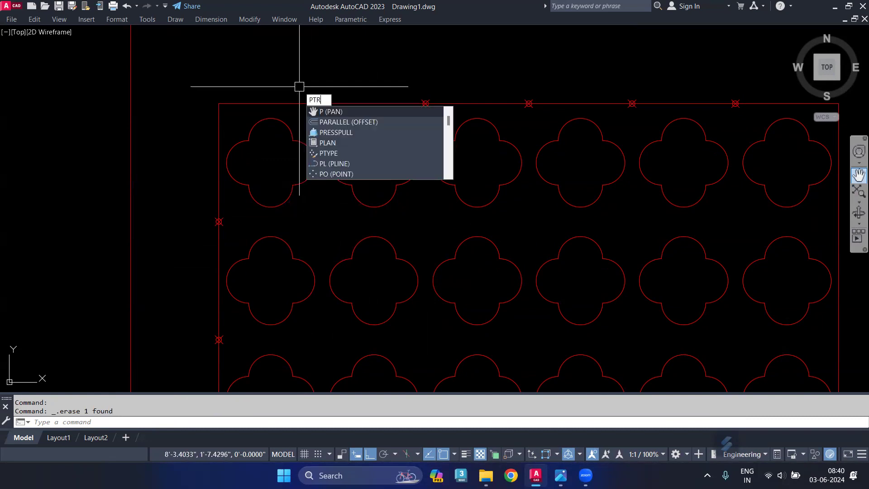
key("BackSpace")
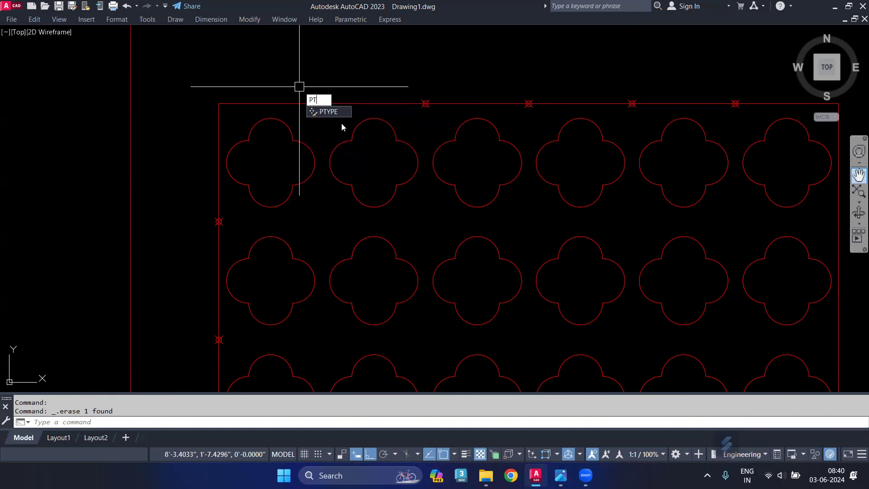
left_click(338, 114)
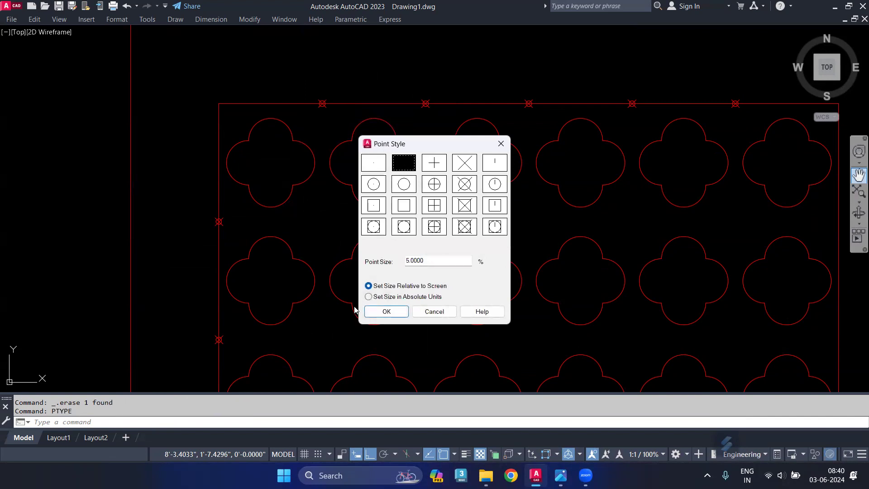
key("Return")
scroll(344, 269, "down", 5)
scroll(399, 234, "down", 2)
key("Escape")
Step: Delete the four inner rectangle edges: top, right, left and bottom
left_click(381, 231)
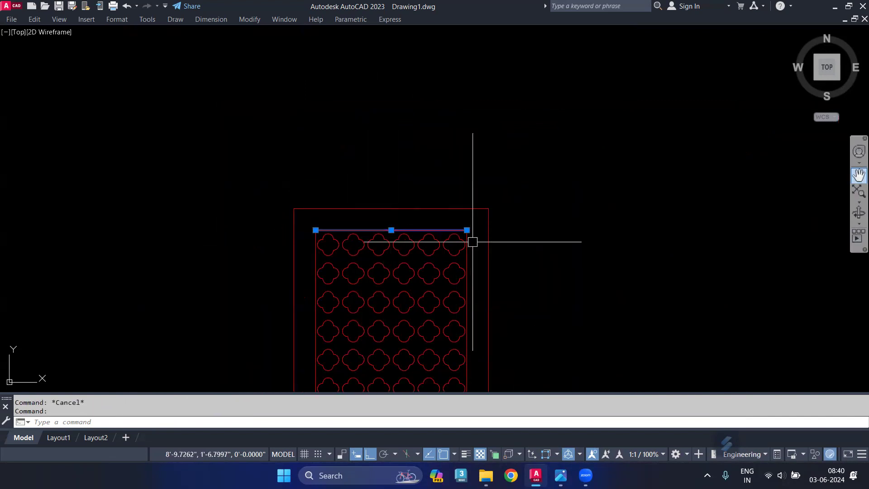
left_click(470, 256)
middle_click_drag(421, 300, 334, 237)
left_click(320, 226)
scroll(319, 227, "down", 3)
middle_click_drag(342, 388, 345, 277)
scroll(345, 277, "up", 5)
left_click(351, 251)
key("Delete")
scroll(478, 260, "down", 6)
mouse_move(389, 123)
middle_mouse_down()
mouse_move(368, 220)
mouse_move(324, 186)
middle_mouse_up()
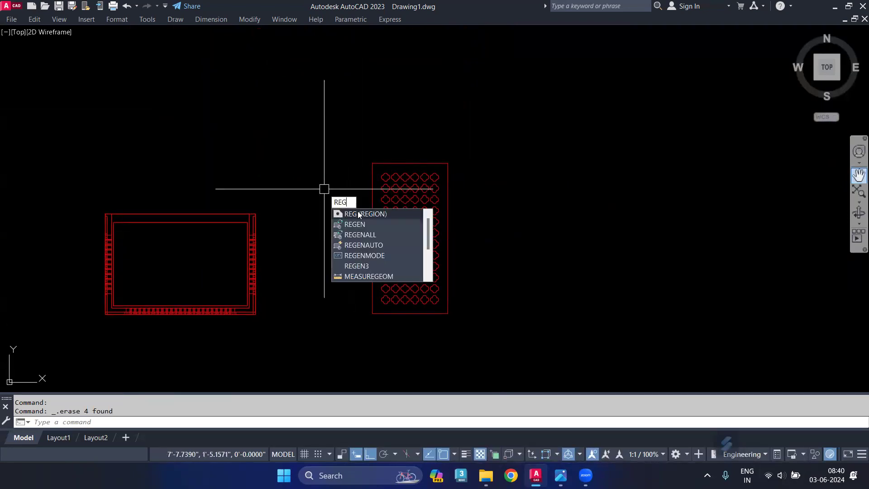
Step: Convert the jali panel outlines into regions and switch to flat shaded view
key("Return")
left_click(352, 146)
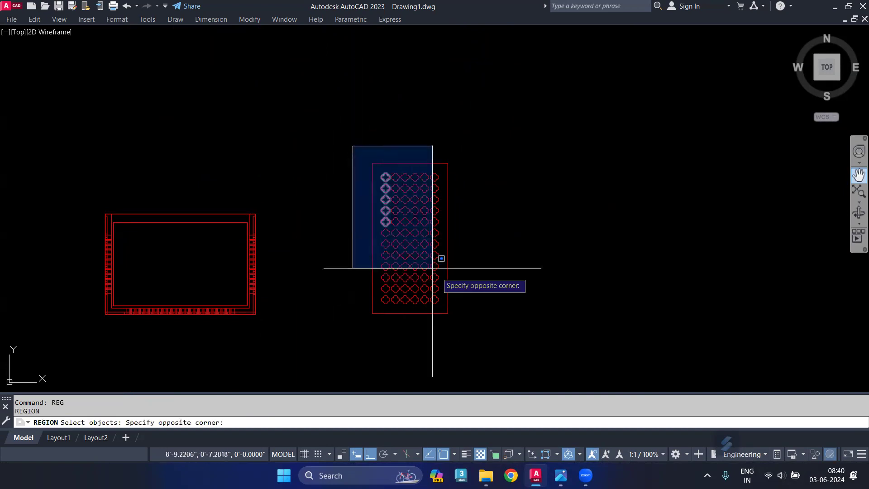
left_click(464, 329)
key("Return")
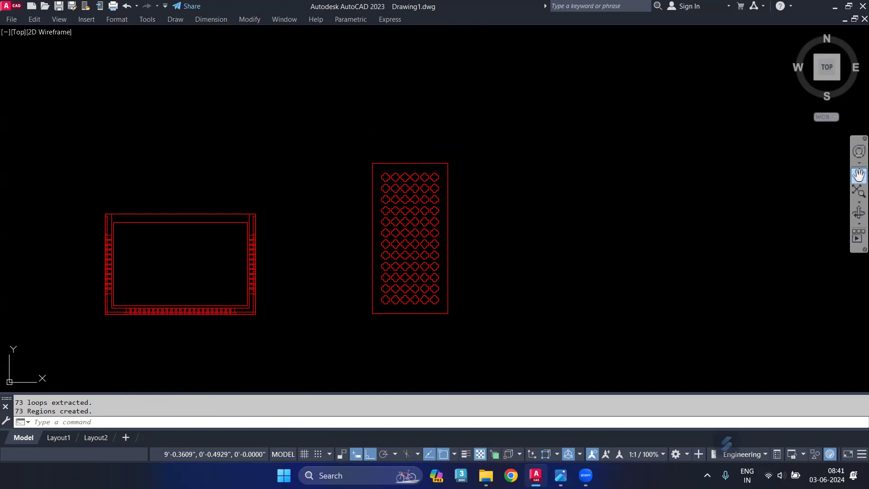
type("shade")
key("Return")
scroll(391, 214, "up", 3)
scroll(398, 217, "up", 2)
mouse_move(444, 221)
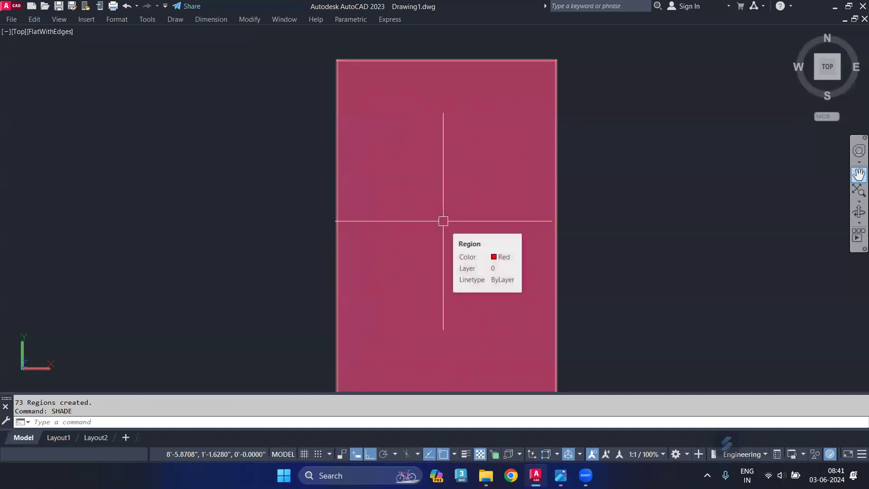
Step: Subtract all quatrefoil regions from the panel region to cut the holes
type("s")
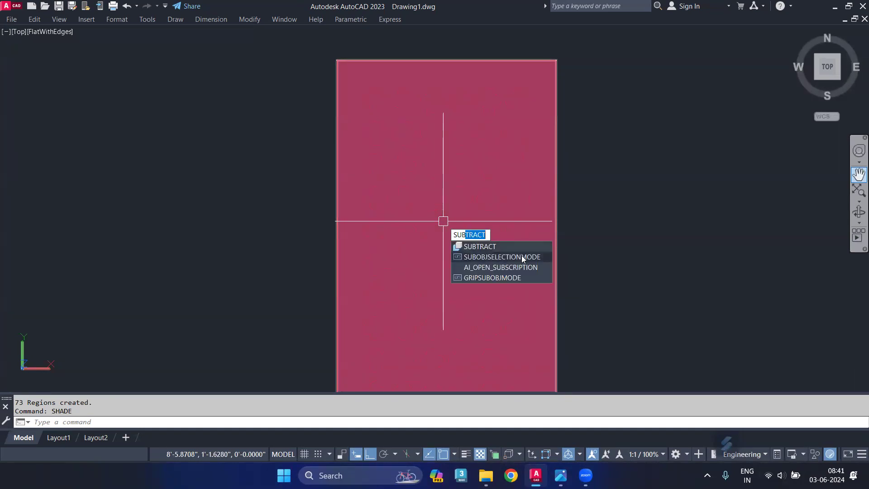
key("Return")
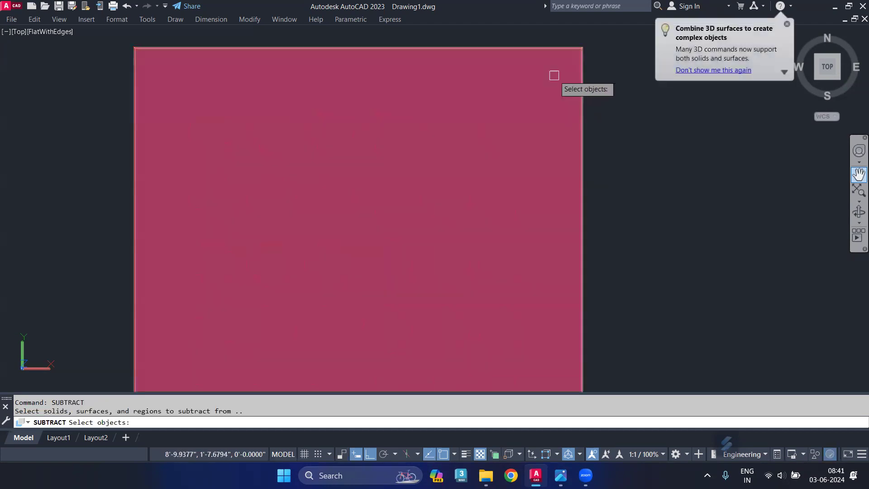
left_click(552, 77)
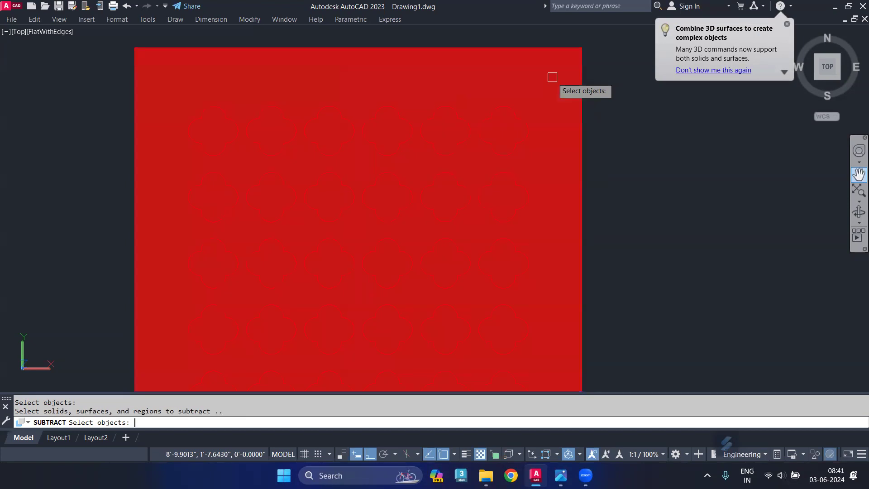
scroll(556, 80, "down", 4)
scroll(566, 76, "down", 4)
left_click(575, 70)
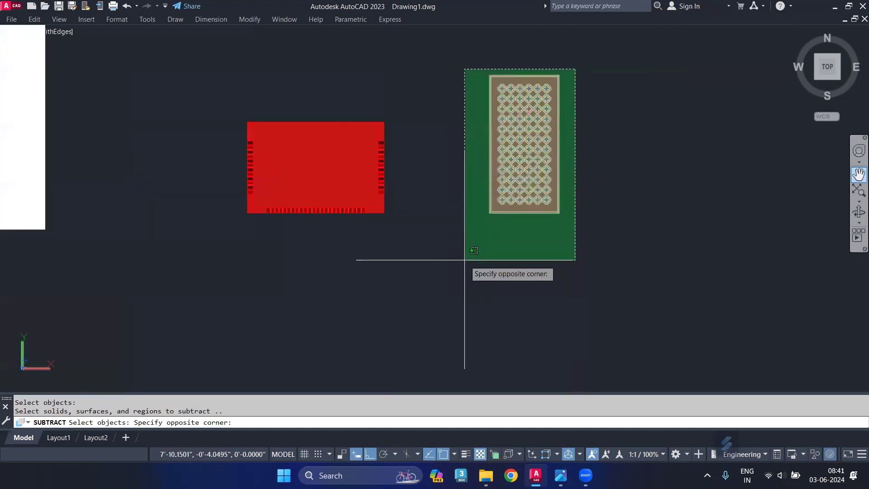
left_click(464, 259)
scroll(545, 82, "up", 3)
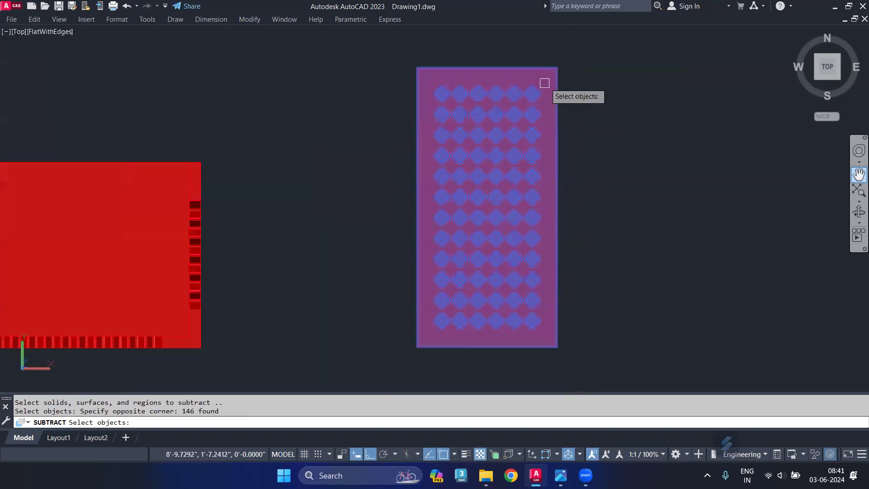
scroll(546, 83, "up", 3)
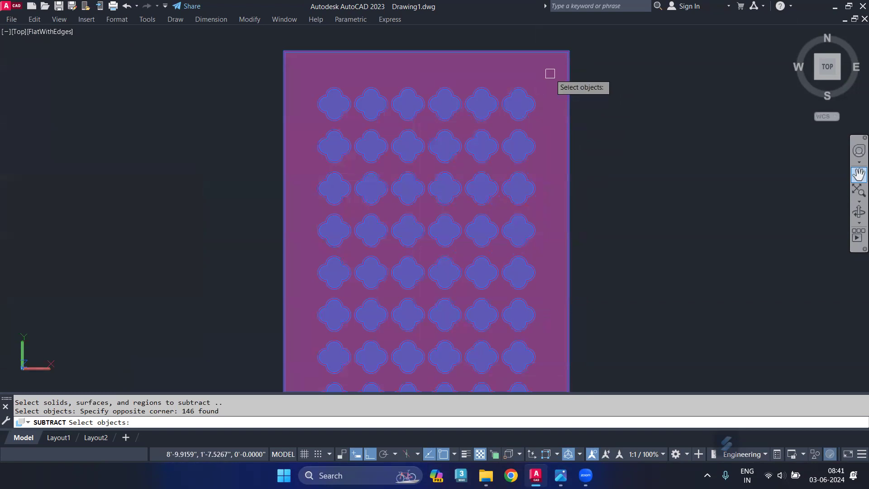
left_click(550, 74, "shift")
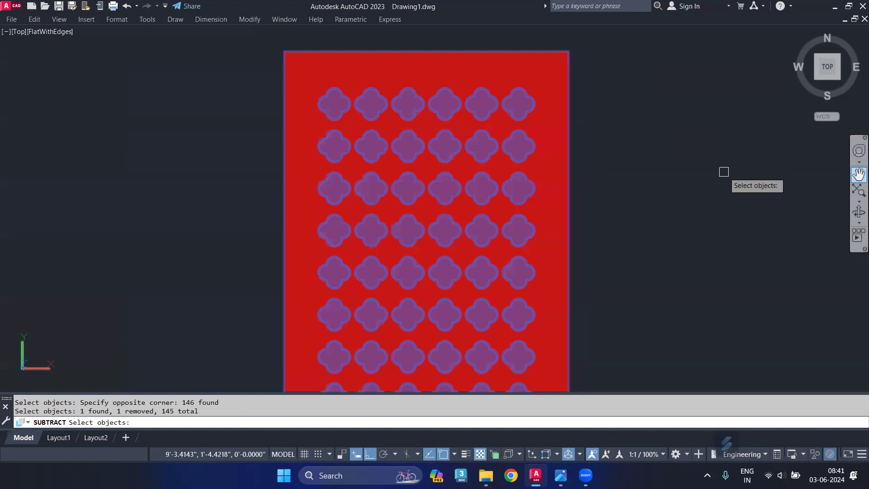
key("Return")
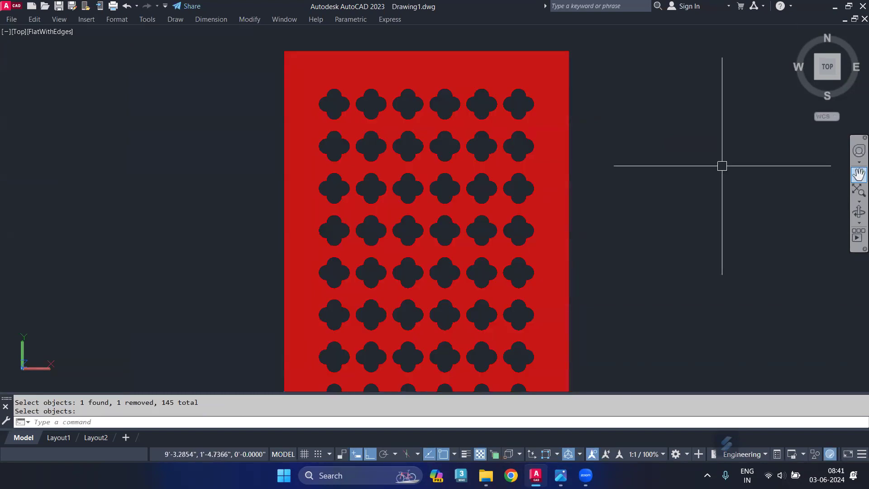
scroll(561, 152, "down", 5)
left_click(588, 91)
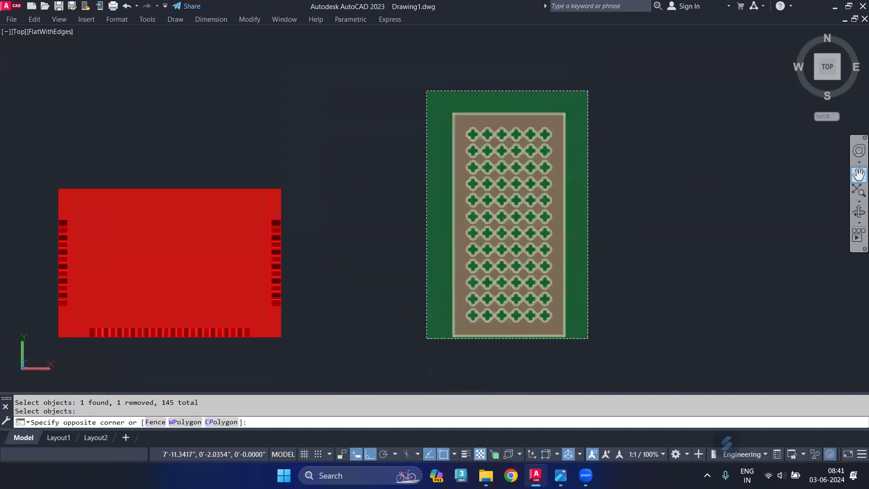
Step: Mirror the perforated half about its right edge, keeping the original
left_click(426, 338)
type("I")
key("Return")
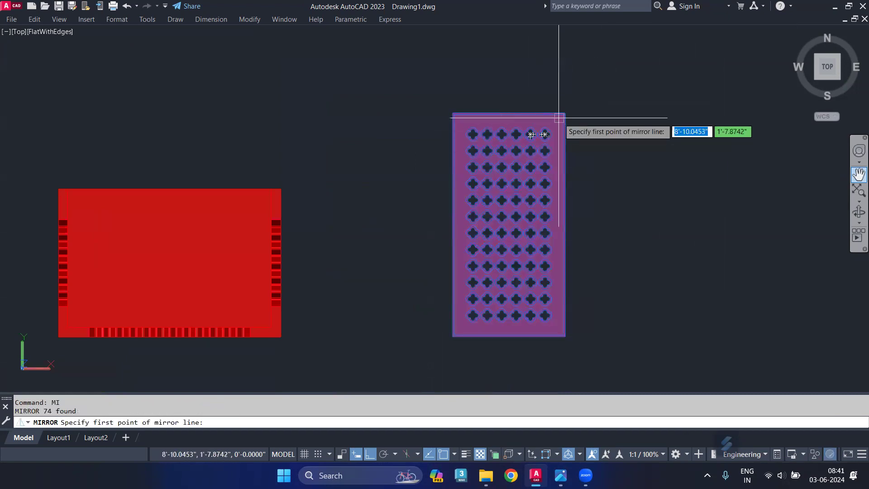
left_click(564, 114)
left_click(565, 336)
key("Return")
type("UNI")
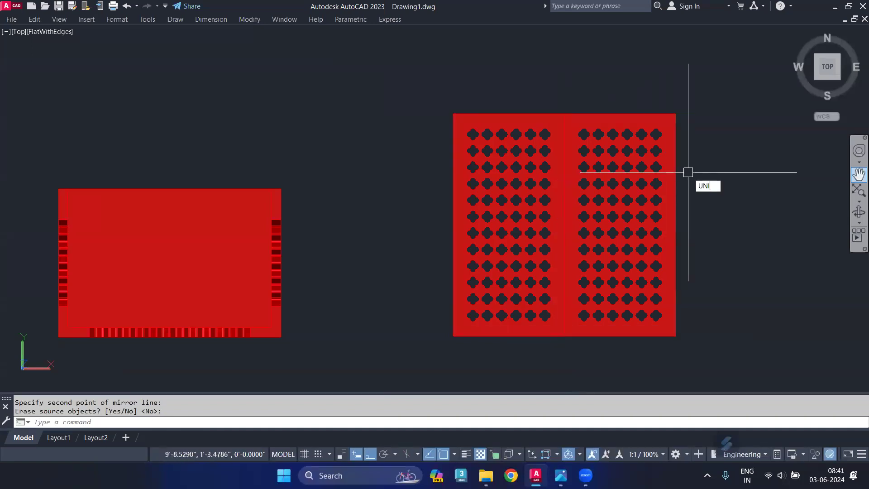
Step: Union the left and right halves into a single jali solid
key("Return")
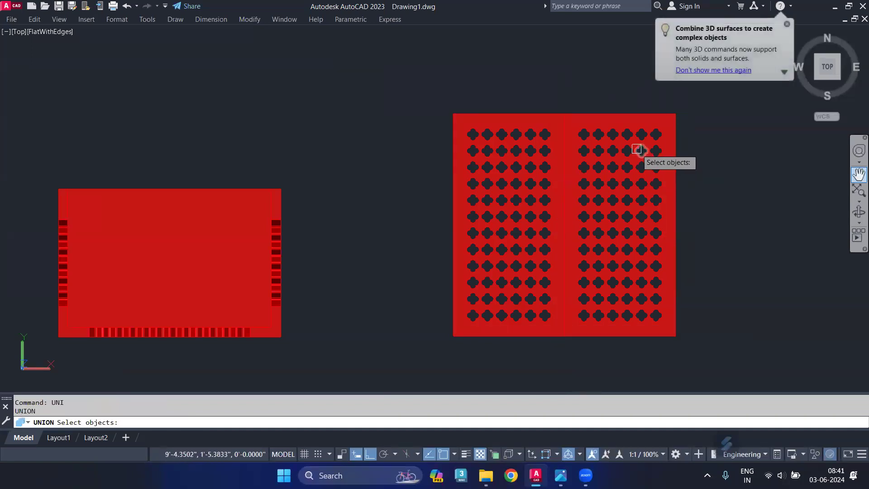
left_click(635, 125)
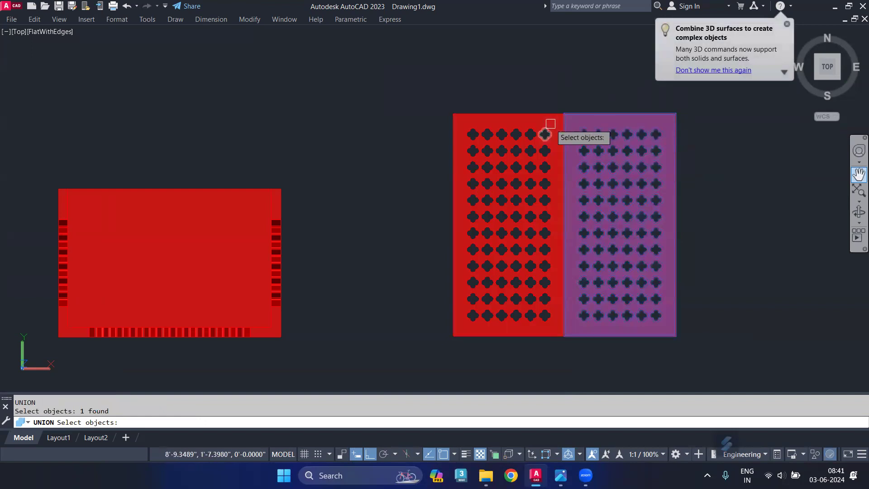
left_click(552, 123)
key("Return")
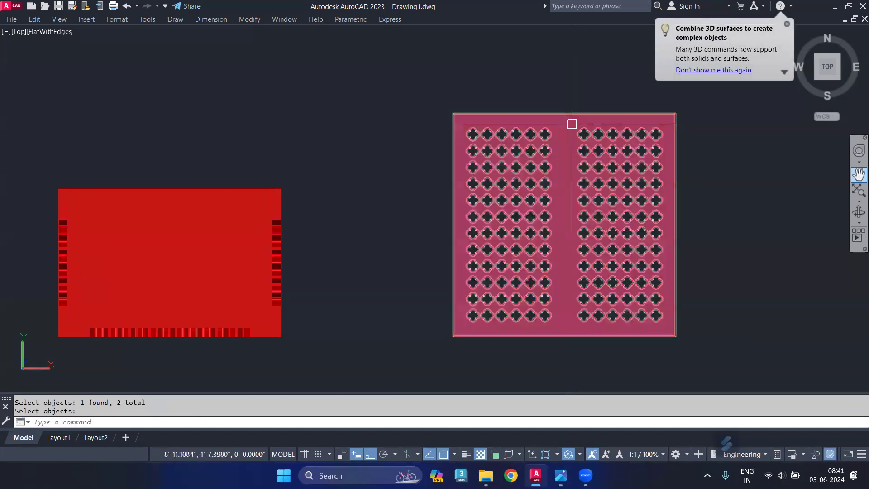
key("Return")
Step: Start moving the merged panel, then cancel the move
left_click(569, 124)
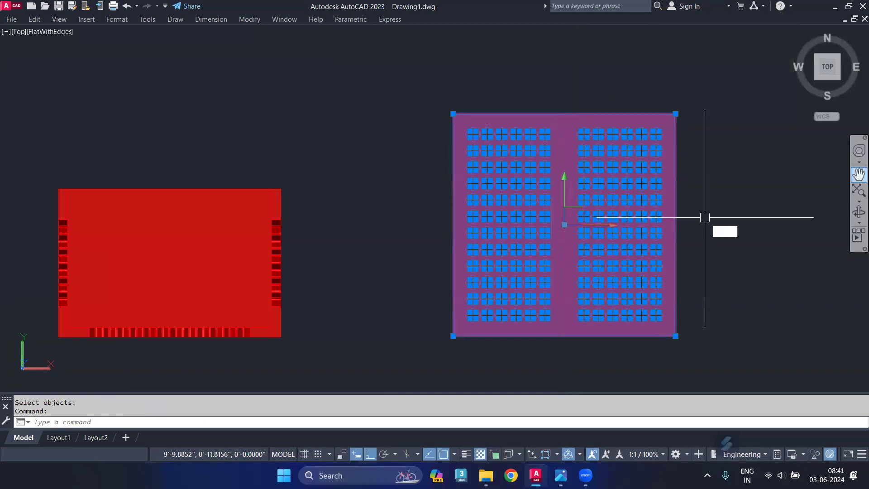
type("m")
key("Return")
left_click(406, 154)
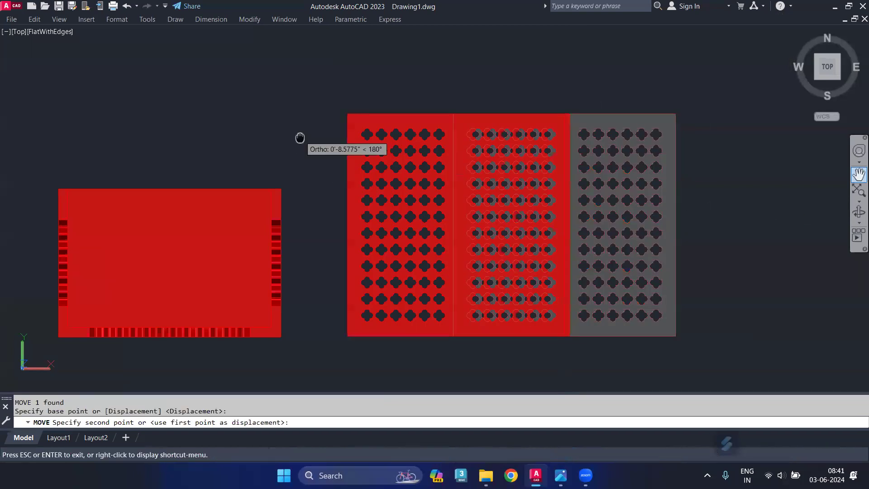
middle_click_drag(334, 39, 431, 202)
mouse_move(459, 151)
middle_mouse_down()
mouse_move(439, 192)
mouse_move(459, 131)
middle_mouse_up()
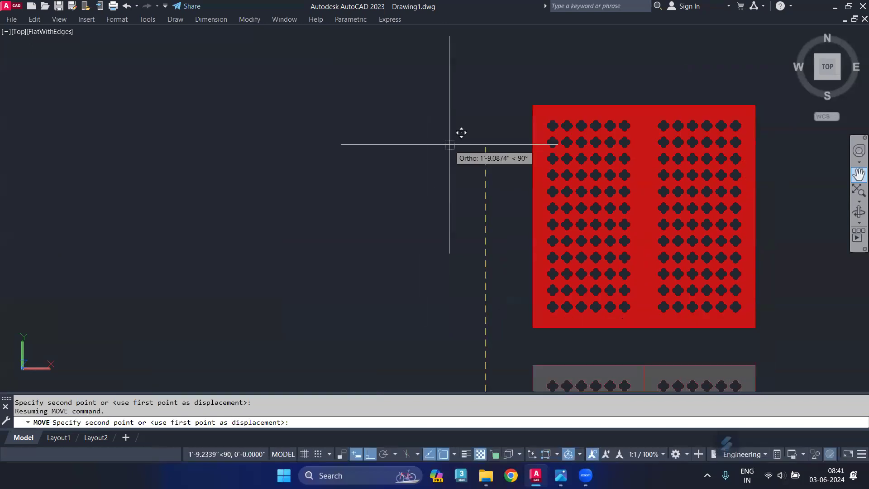
key("Escape")
scroll(417, 188, "down", 5)
scroll(547, 244, "up", 3)
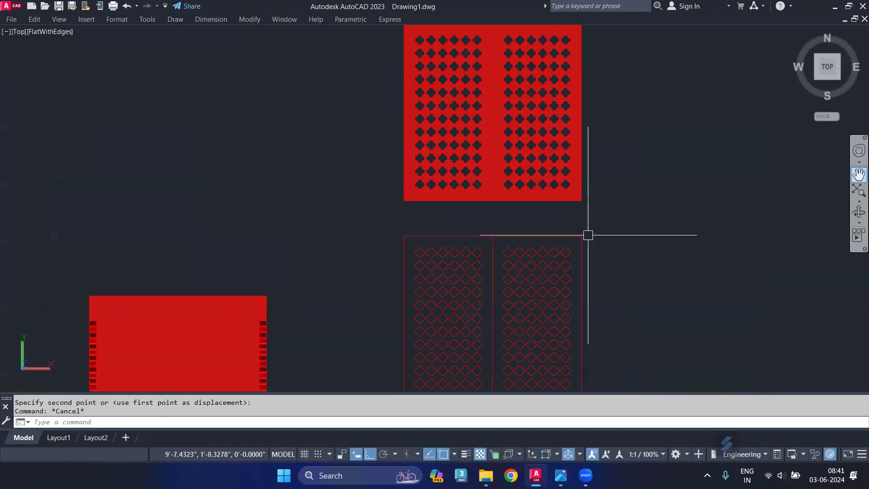
Step: Window-select and delete the leftover outline copy of the panel
left_click(602, 217)
middle_click_drag(468, 362, 398, 312)
left_click(382, 369)
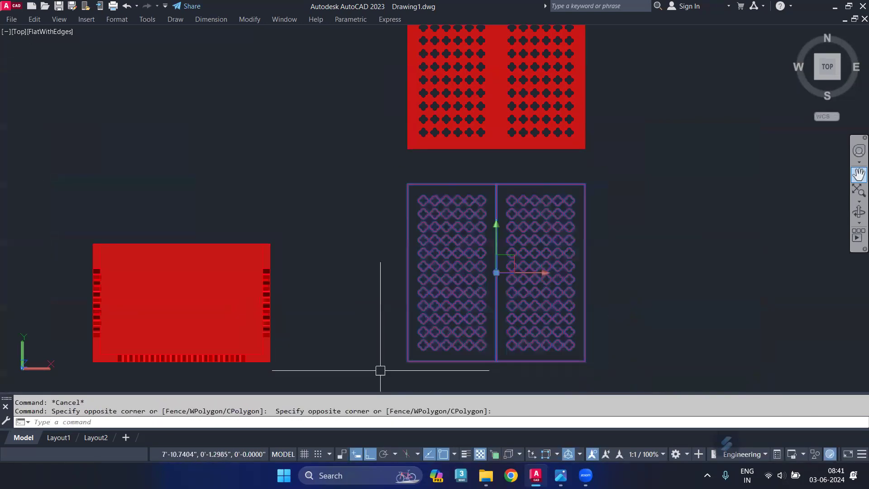
key("Delete")
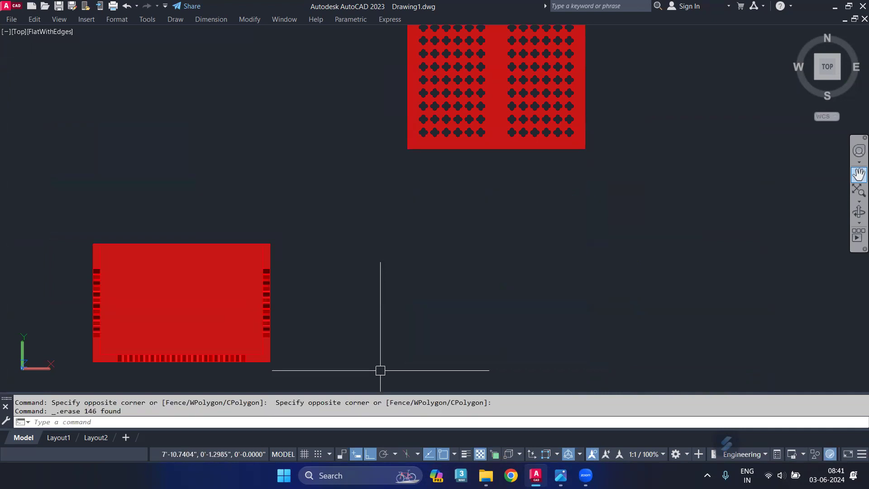
left_click(478, 117)
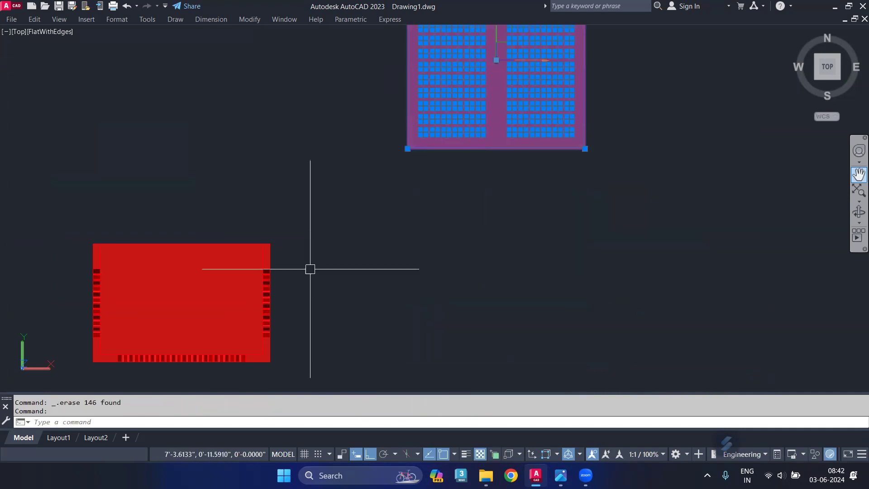
type("EXT")
Step: Extrude the panel 0.75 thick and switch to the SW isometric view
key("Return")
type(".75")
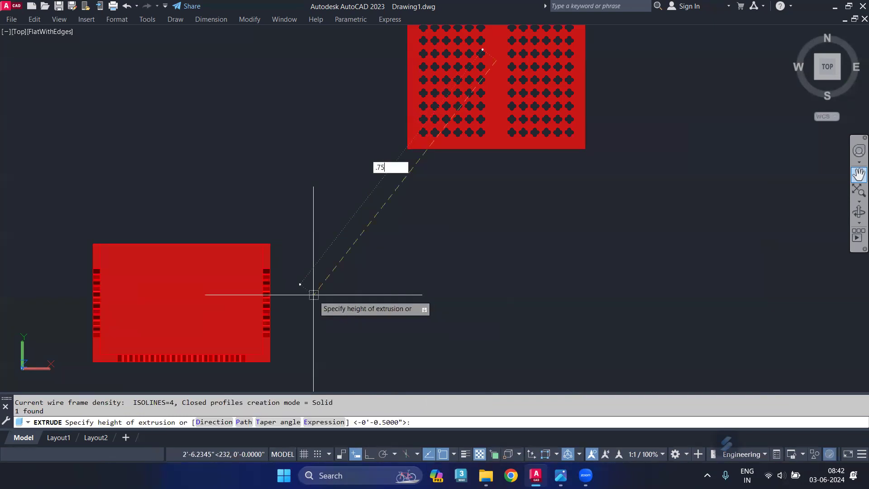
key("Return")
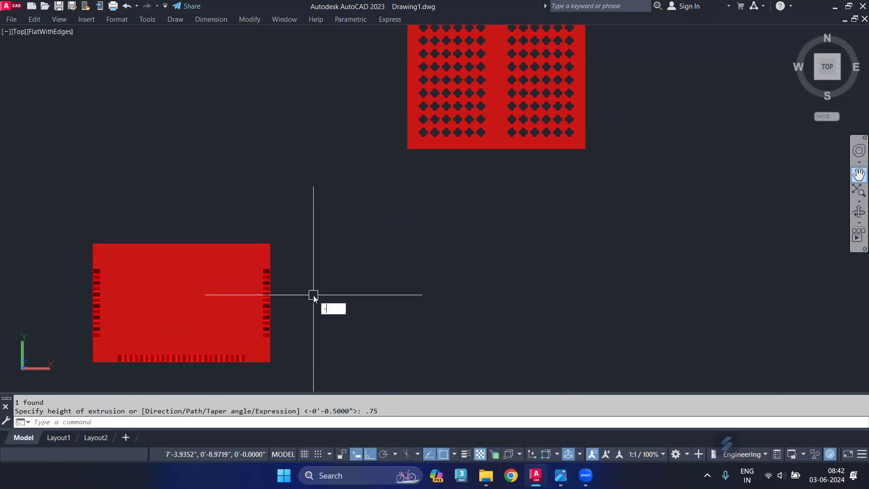
type("V")
key("Return")
type("swiso")
key("Return")
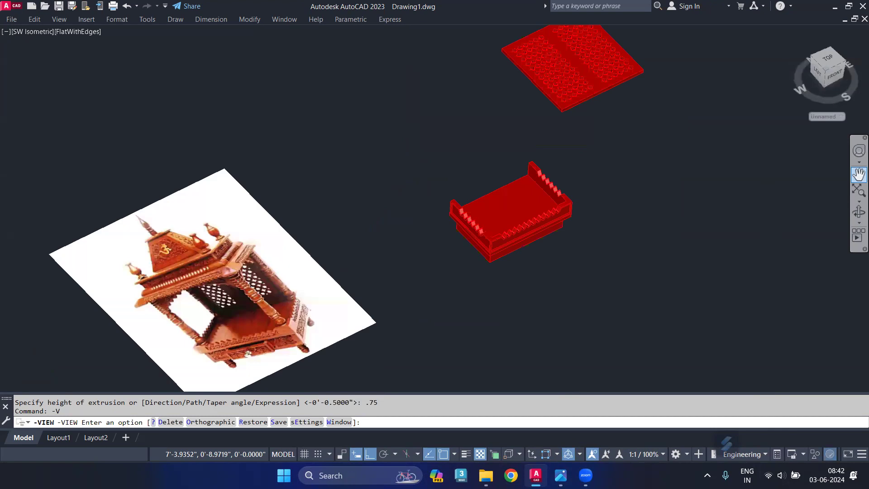
scroll(589, 103, "up", 5)
scroll(491, 304, "down", 2)
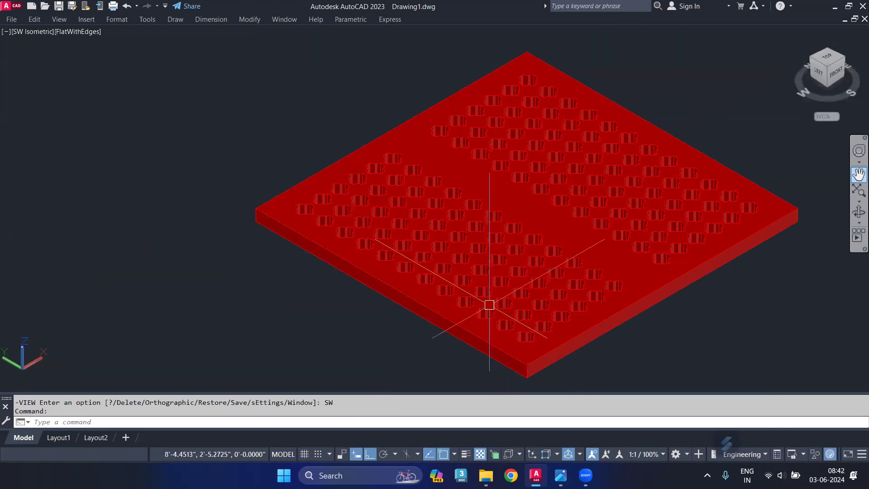
Step: Rotate the plate 90° in 3D about its edge so it stands upright
left_click(490, 304)
type("3r")
key("Return")
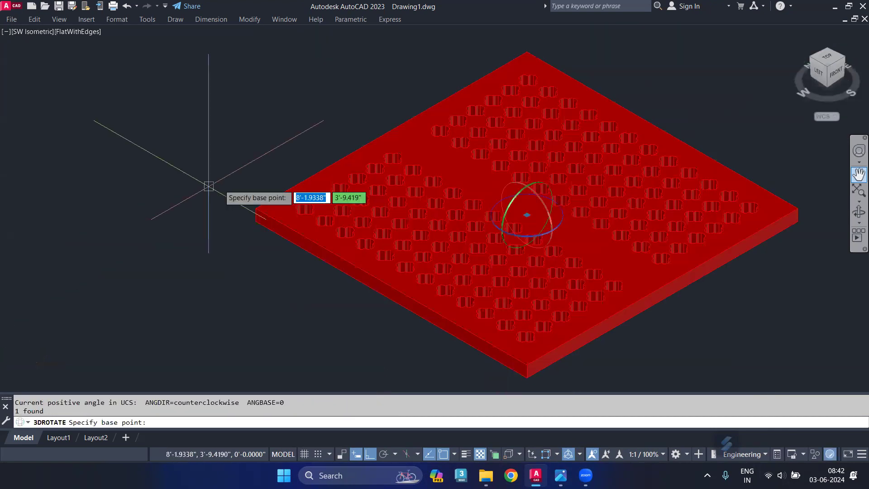
left_click(527, 215)
left_click(513, 183)
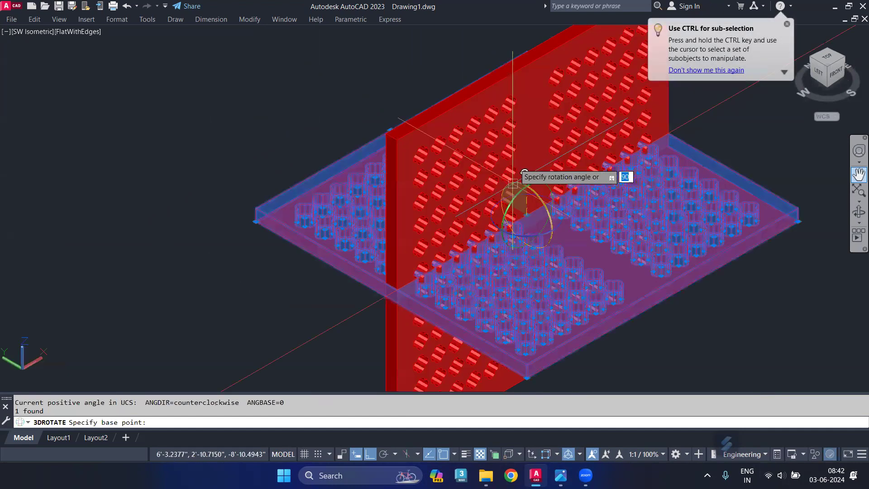
scroll(249, 191, "down", 2)
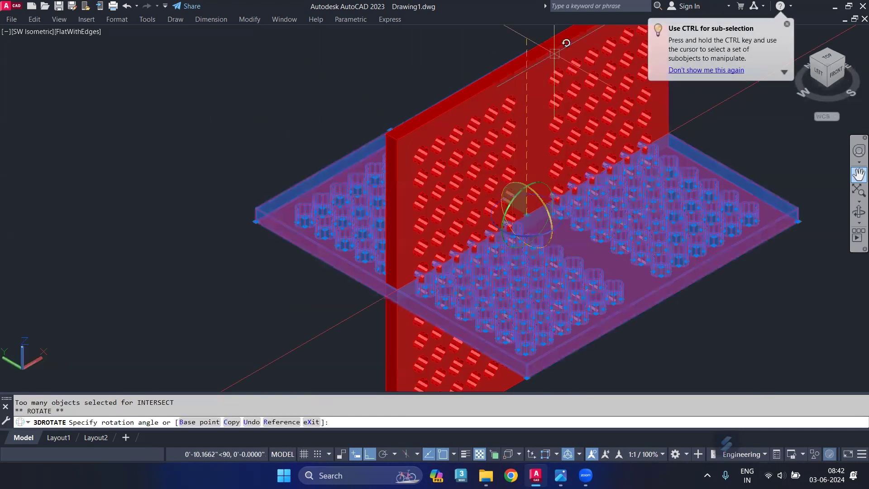
key("Return")
scroll(529, 151, "down", 3)
key("Escape")
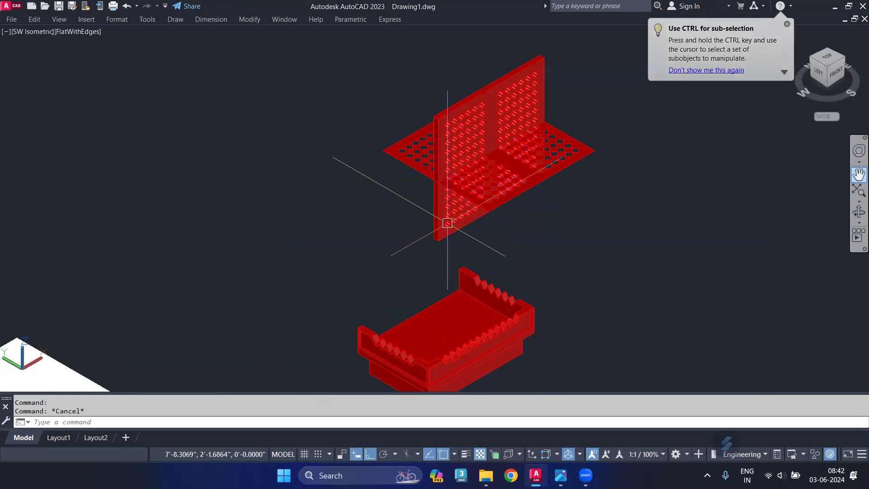
Step: Select the upright perforated plate and start moving it
scroll(453, 281, "up", 2)
scroll(453, 280, "up", 1)
left_click(425, 235)
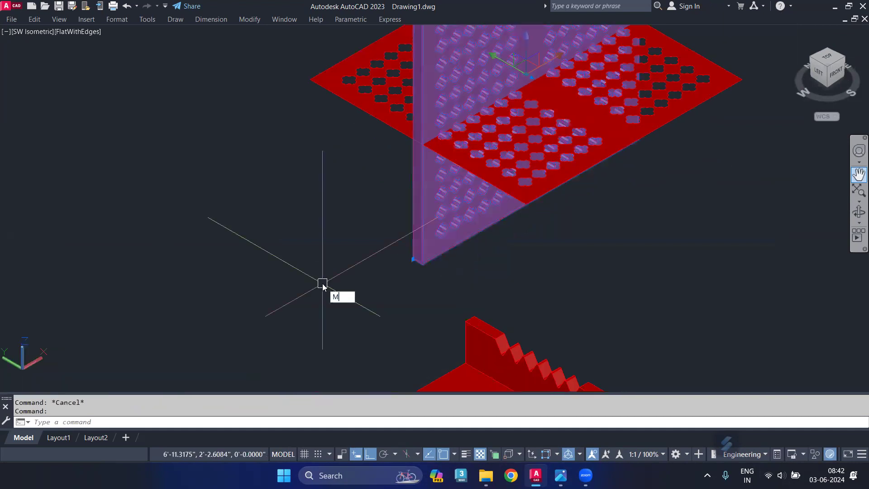
key("Return")
scroll(417, 281, "up", 1)
scroll(407, 263, "up", 1)
Step: Move the upright panel by its bottom corner toward the base tray's back corner
scroll(403, 250, "up", 1)
left_click(399, 243)
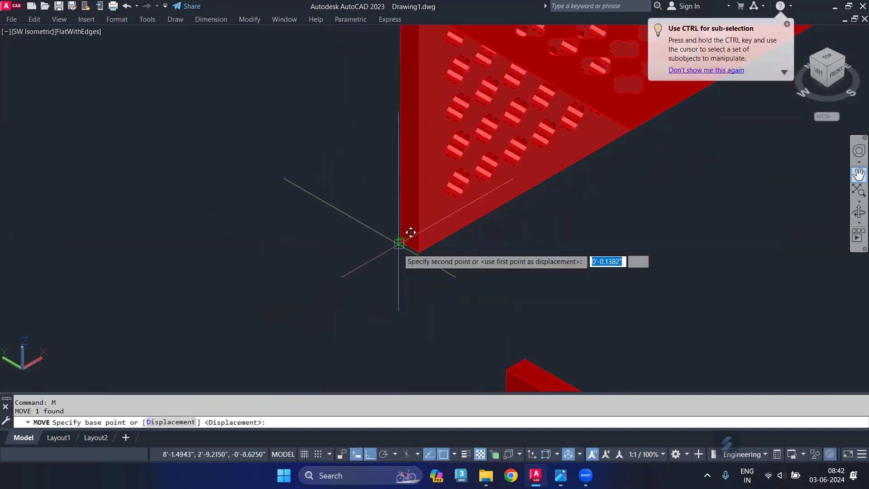
scroll(400, 243, "down", 5)
middle_click_drag(399, 247, 371, 254)
scroll(366, 302, "up", 4)
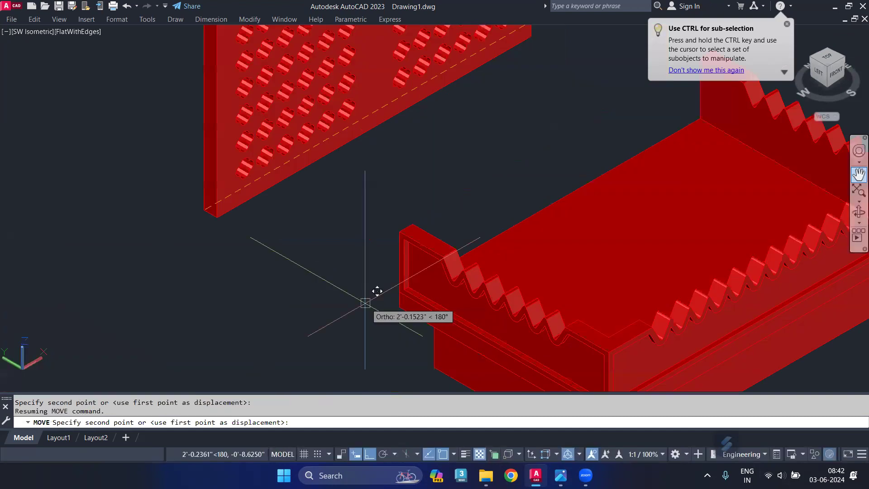
scroll(366, 303, "up", 1)
scroll(426, 288, "up", 1)
scroll(386, 299, "up", 1)
scroll(360, 278, "up", 1)
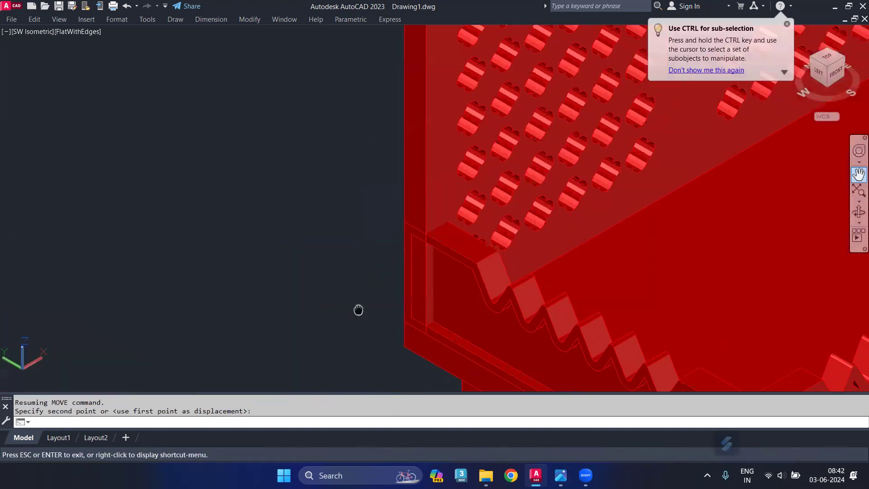
middle_click_drag(359, 310, 359, 322)
key("Escape")
scroll(395, 311, "down", 3)
scroll(395, 310, "up", 2)
middle_click_drag(361, 388, 359, 273)
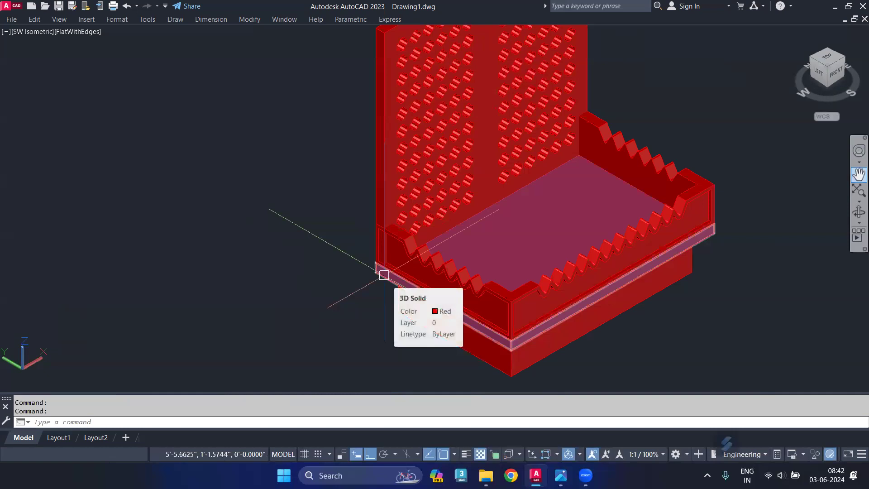
Step: Union the tray and the back panel into a single solid
type("U")
key("Return")
left_click(460, 274)
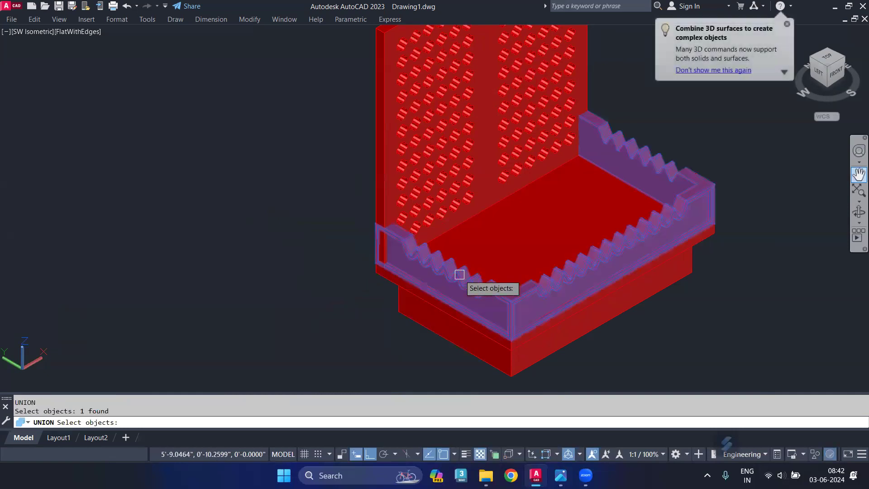
left_click(399, 181)
key("Return")
Step: Press-pull the left side wall's zigzag strip up by 0.5
scroll(386, 249, "up", 1)
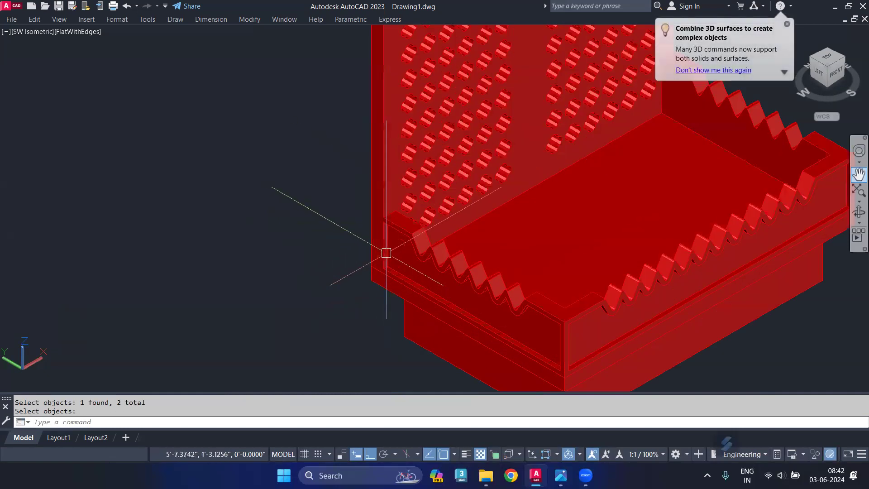
scroll(386, 251, "up", 3)
type("RESS")
key("Return")
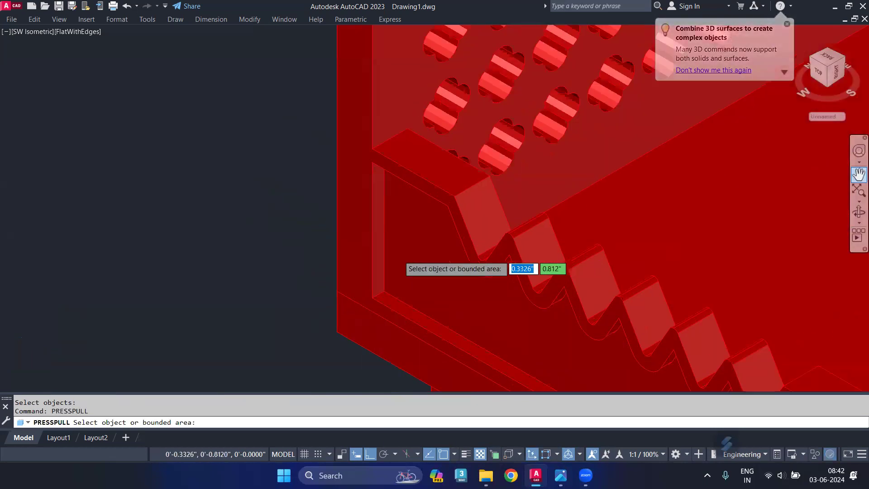
middle_click_drag(407, 267, 374, 223, "shift")
scroll(372, 194, "up", 2)
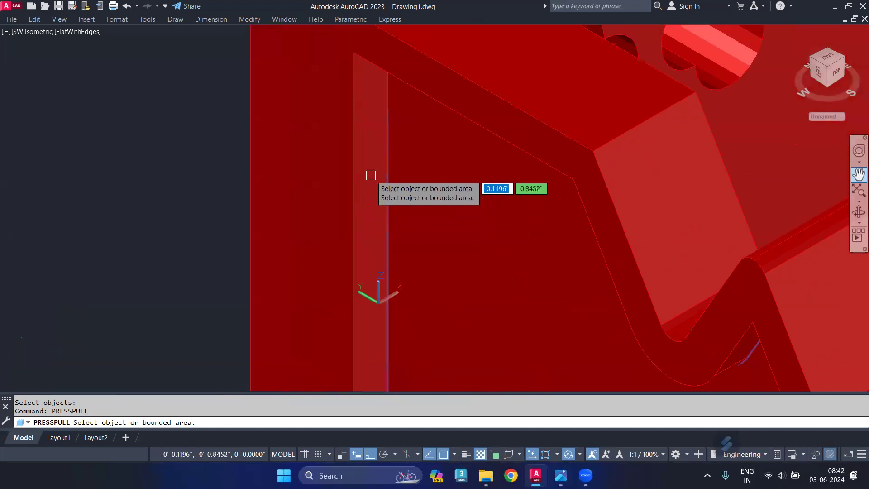
left_click(364, 156)
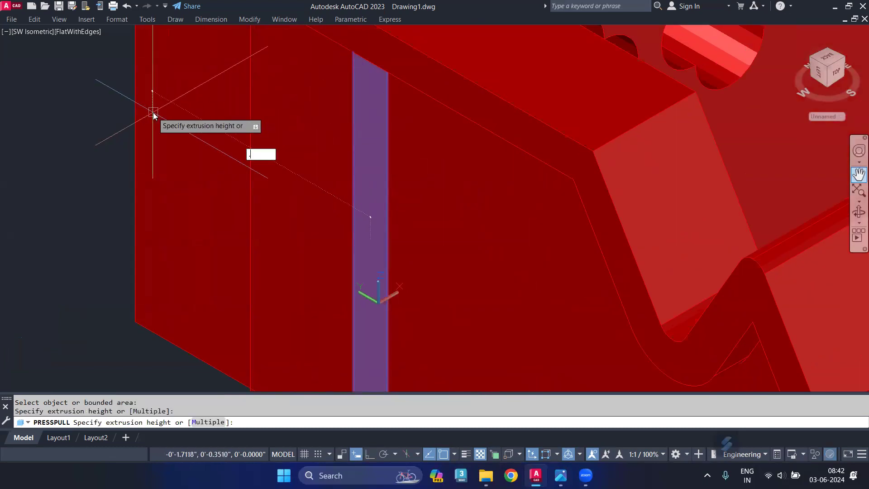
type("5")
key("Return")
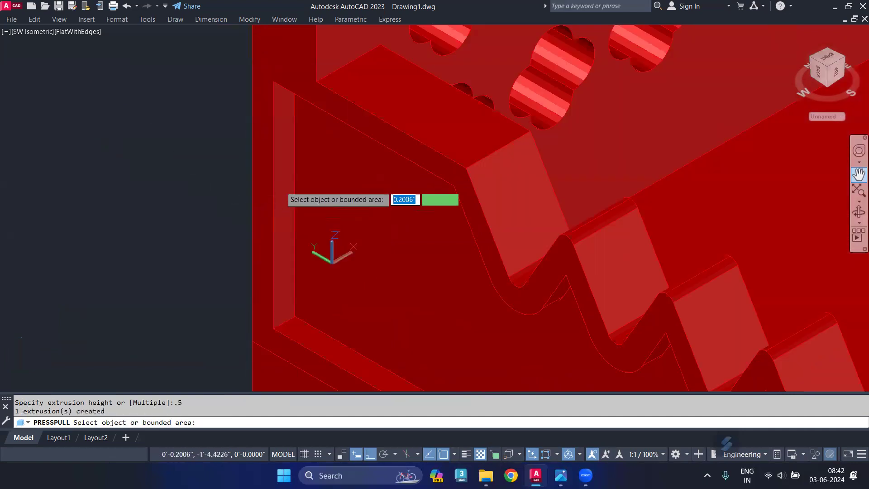
Step: Press-pull the zigzag area on the right side wall to raise its sawtooth crest
scroll(302, 194, "down", 3)
mouse_move(390, 228)
middle_mouse_down("shift")
mouse_move(445, 225)
mouse_move(306, 263)
middle_mouse_up("shift")
scroll(445, 225, "down", 5)
scroll(493, 243, "up", 5)
scroll(493, 204, "up", 3)
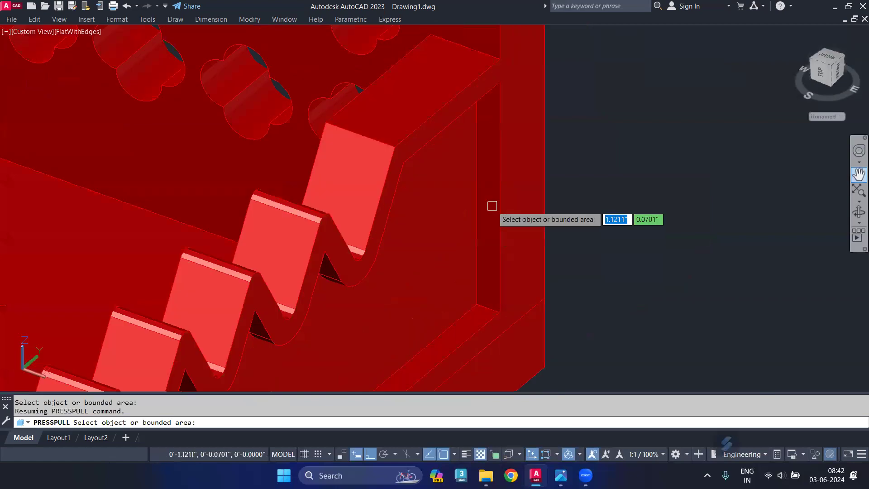
left_click(492, 204)
left_click(623, 247)
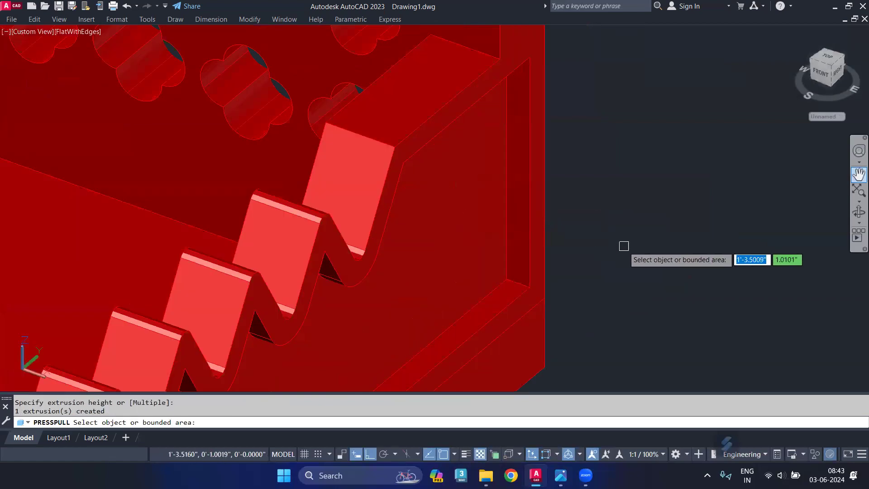
scroll(624, 258, "down", 5)
scroll(673, 218, "down", 3)
middle_click_drag(673, 217, 671, 314)
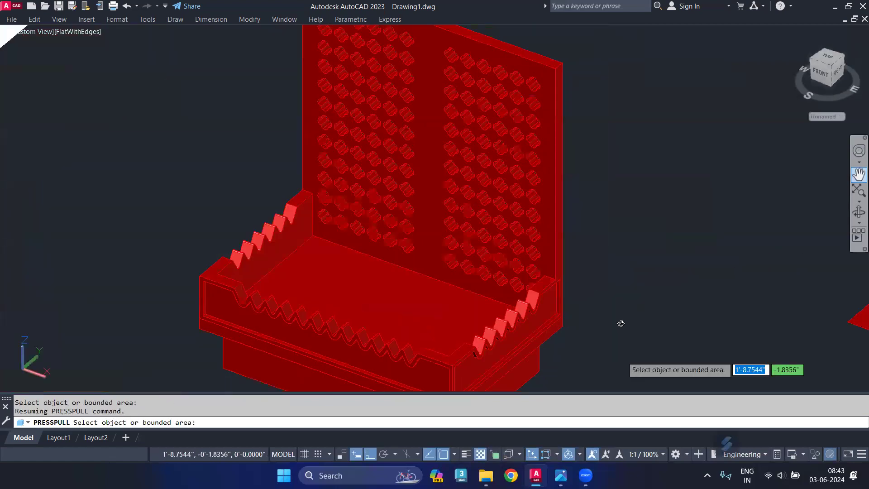
Step: Delete the spare perforated plate on the right
key("Escape")
key("Escape")
scroll(626, 335, "down", 3)
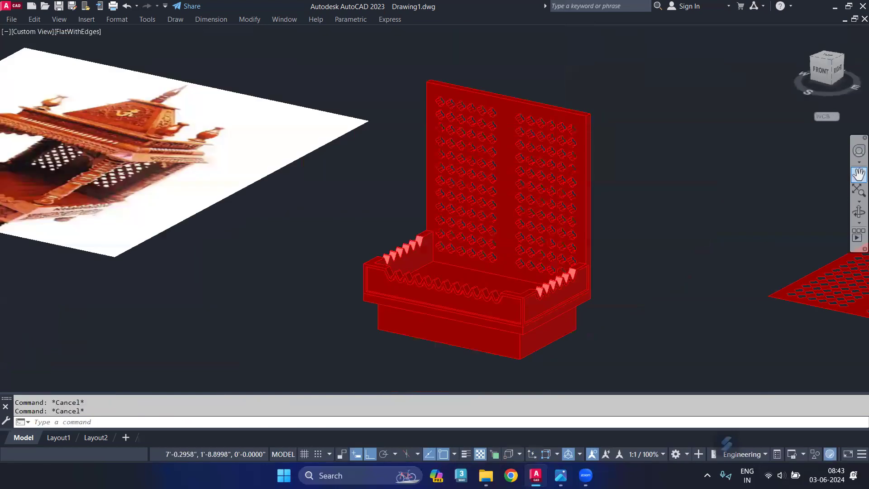
scroll(598, 316, "down", 2)
left_click(724, 323)
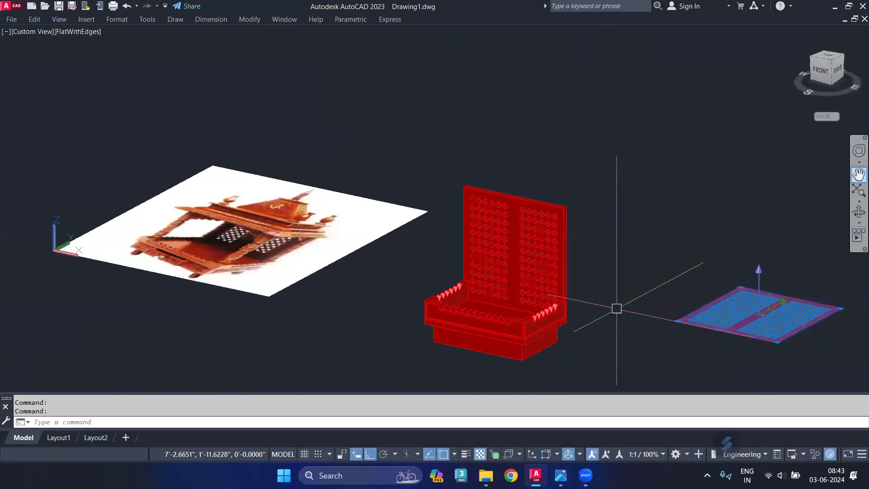
key("Delete")
Step: Select the seat's thin base slab
scroll(564, 320, "up", 2)
scroll(541, 328, "up", 4)
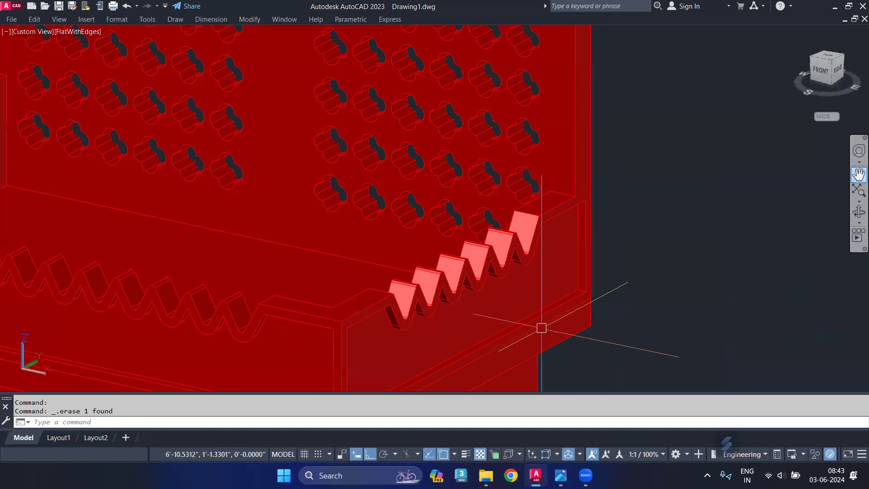
left_click(541, 327)
scroll(546, 333, "down", 5)
middle_click_drag(482, 362, 333, 364)
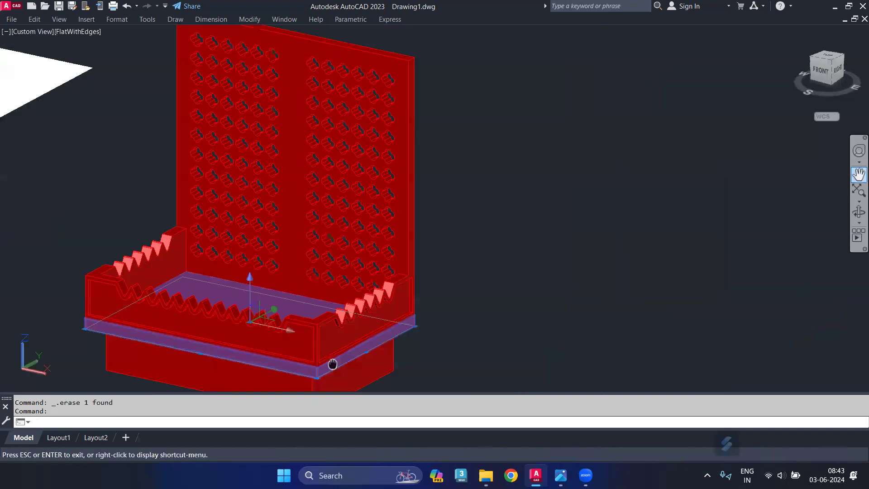
key("Escape")
Step: Copy the base slab from its corner onto the top of the back panel as a canopy
type("c")
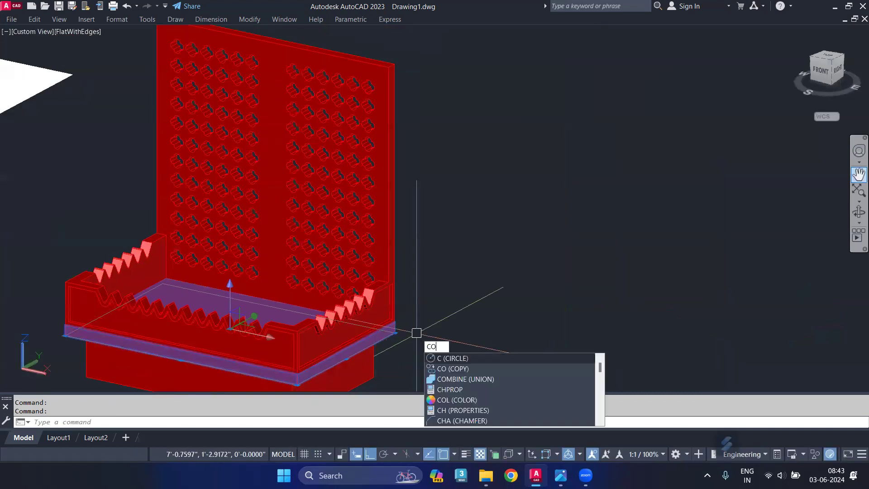
type("o")
key("Return")
scroll(409, 334, "up", 1)
scroll(391, 334, "up", 2)
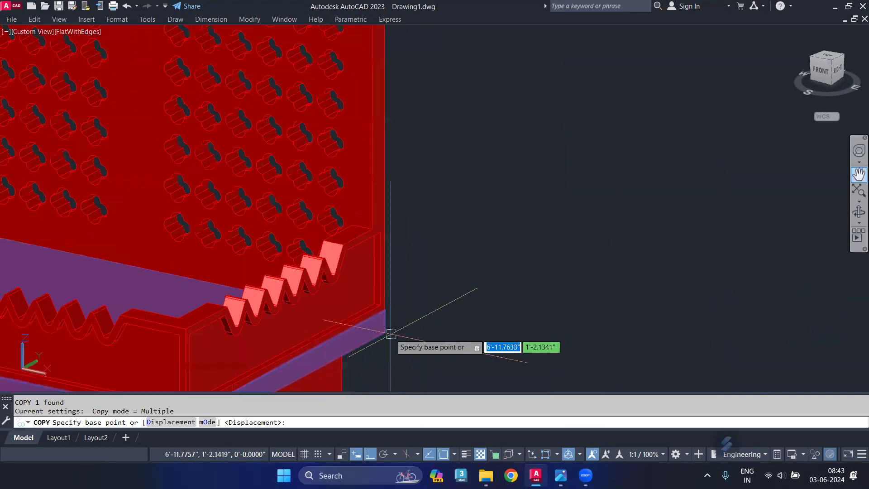
left_click(386, 334)
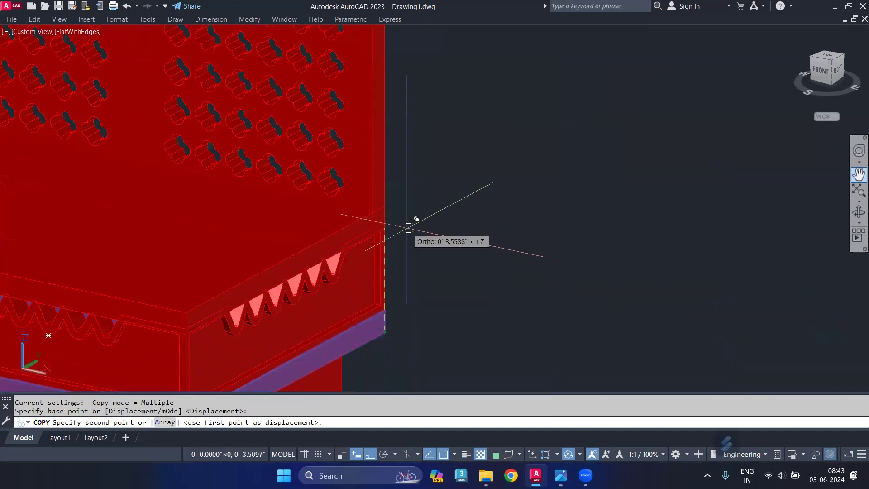
scroll(407, 229, "down", 3)
middle_click_drag(407, 229, 352, 189)
scroll(351, 189, "up", 3)
scroll(352, 250, "up", 2)
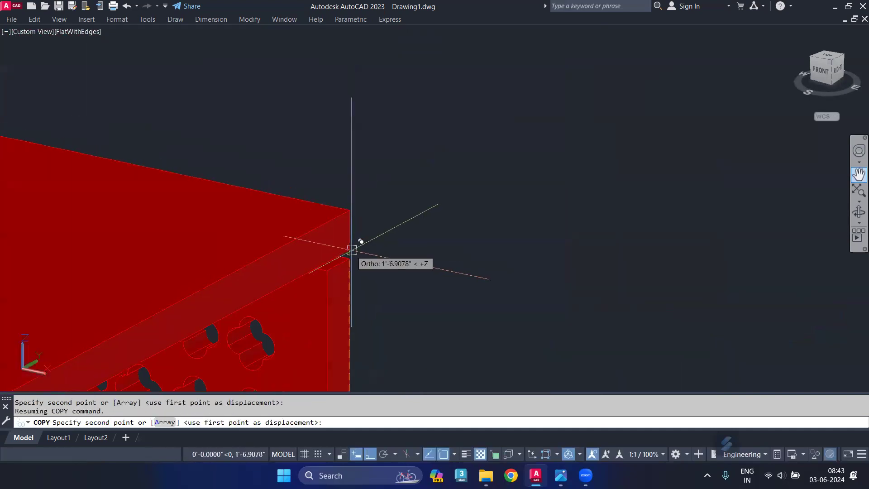
left_click(353, 250)
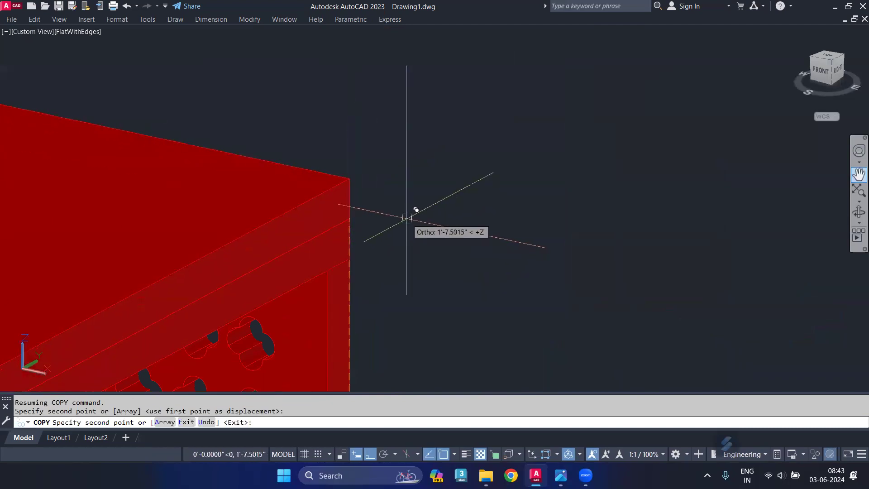
key("Escape")
scroll(408, 218, "down", 3)
mouse_move(347, 191)
middle_mouse_down()
mouse_move(276, 123)
mouse_move(277, 48)
middle_mouse_up()
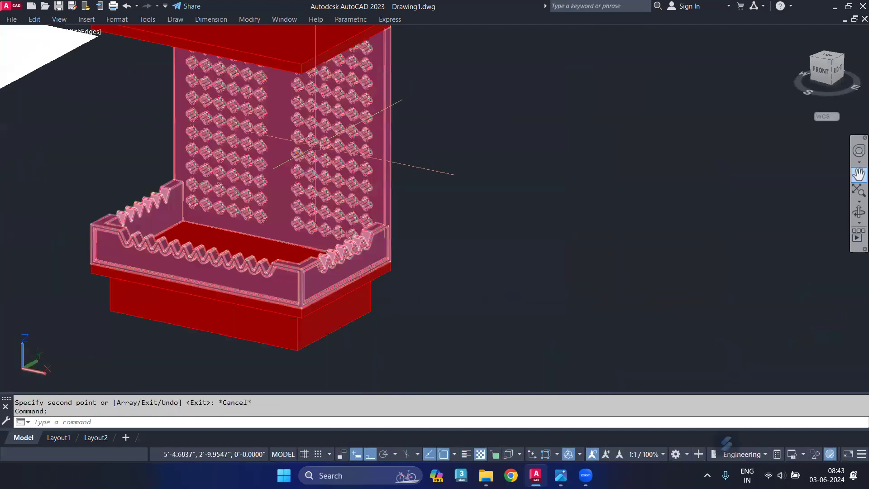
mouse_move(316, 121)
middle_mouse_down("shift")
mouse_move(281, 147)
mouse_move(196, 159)
mouse_move(121, 142)
middle_mouse_up("shift")
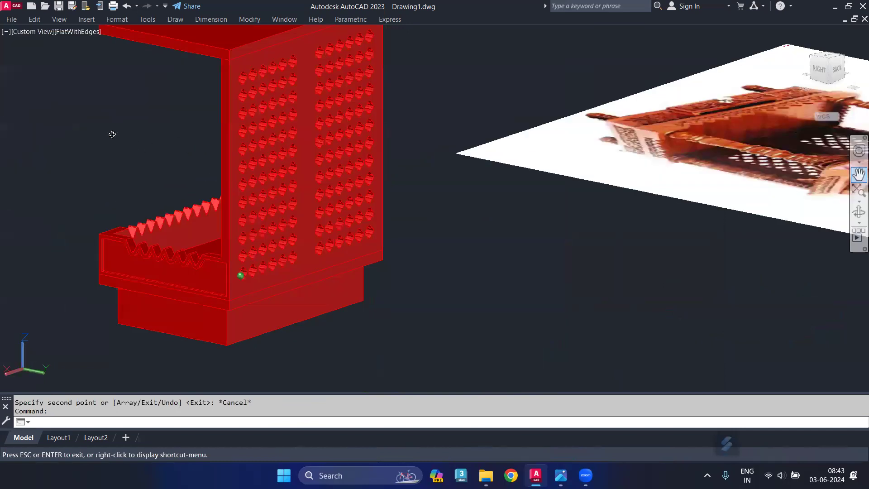
left_click_drag(202, 149, 230, 155)
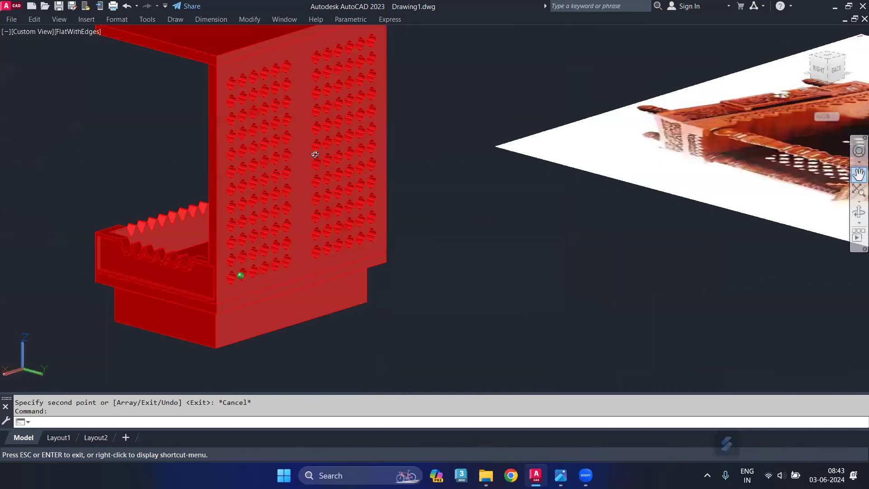
left_click_drag(314, 153, 429, 223)
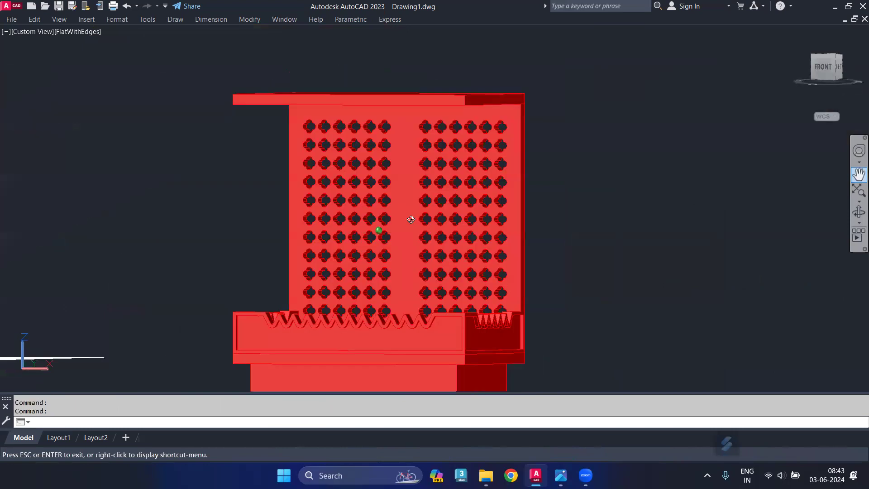
key("Escape")
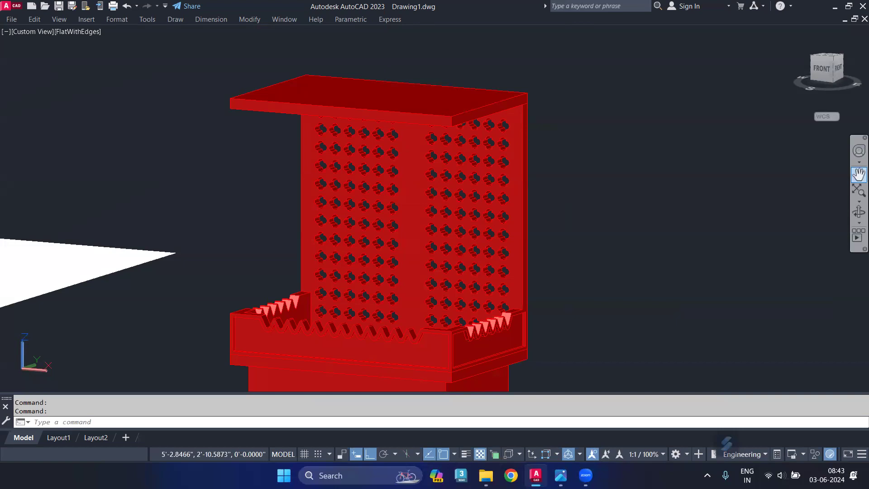
mouse_move(412, 321)
middle_mouse_down()
mouse_move(343, 251)
mouse_move(350, 274)
mouse_move(332, 263)
mouse_move(394, 272)
middle_mouse_up()
key("Escape")
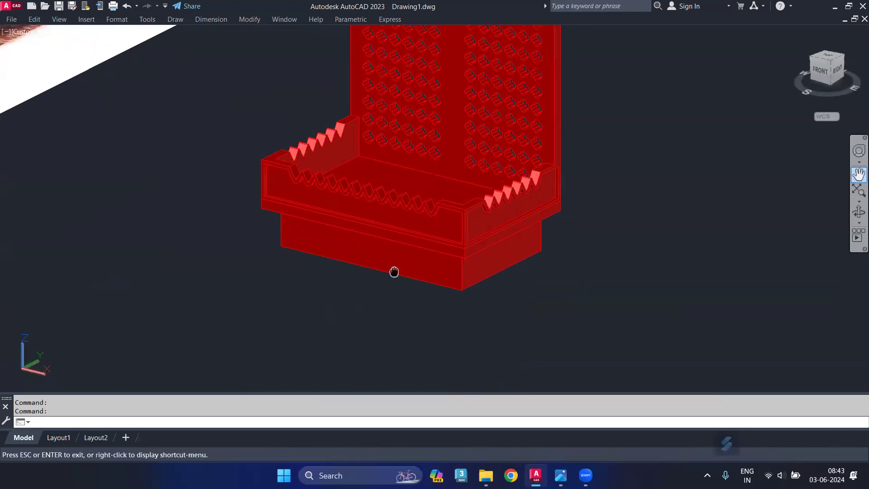
scroll(428, 219, "down", 2)
middle_click_drag(429, 220, 491, 311)
scroll(149, 178, "up", 2)
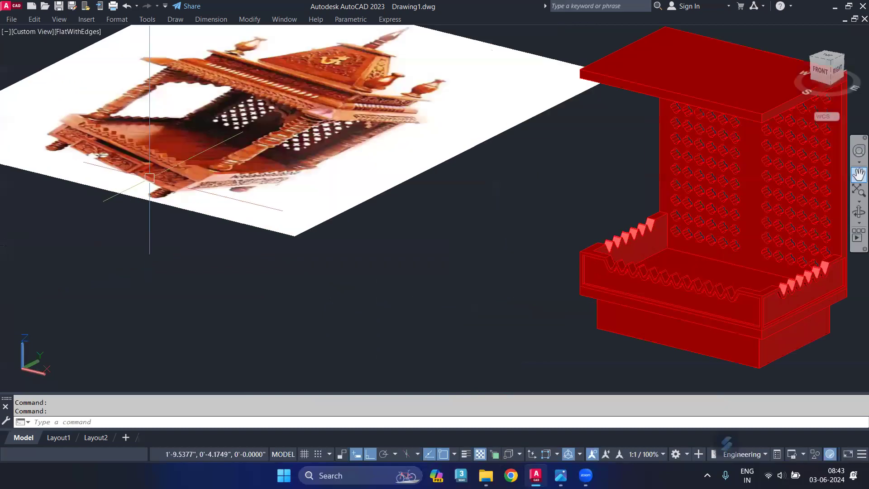
scroll(150, 178, "up", 3)
scroll(81, 211, "down", 3)
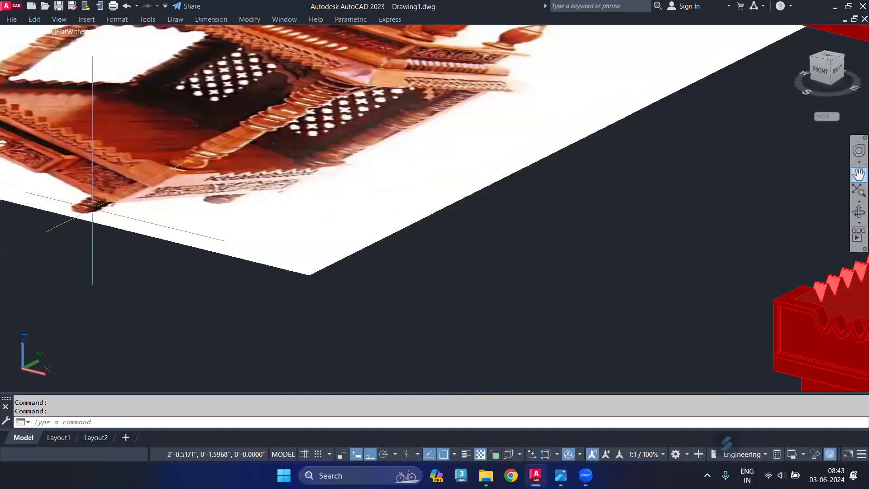
scroll(254, 270, "down", 2)
middle_click_drag(254, 270, 154, 234)
mouse_move(369, 224)
middle_mouse_down("shift")
mouse_move(465, 205)
mouse_move(288, 252)
mouse_move(403, 261)
middle_mouse_up("shift")
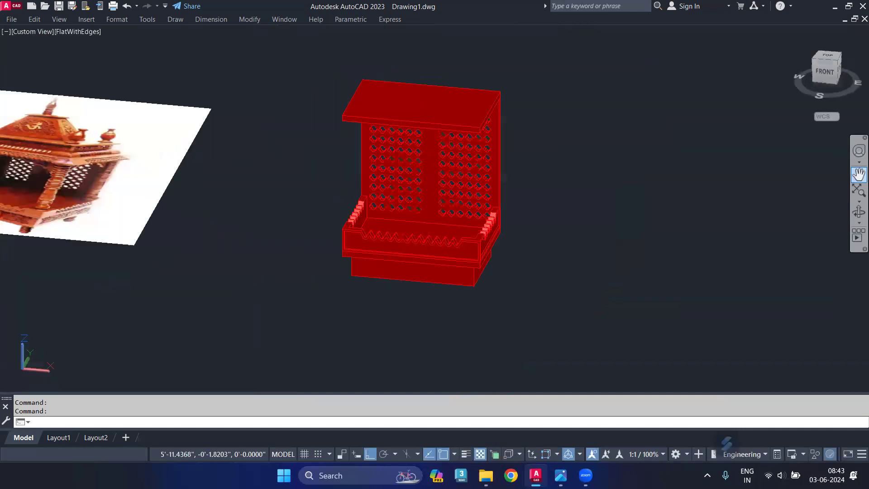
mouse_move(445, 144)
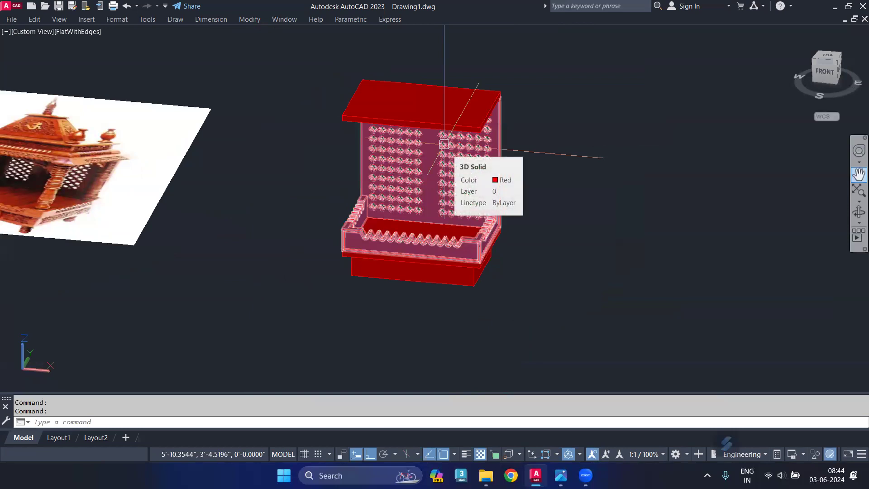
mouse_move(444, 144)
middle_mouse_down("shift")
mouse_move(421, 210)
mouse_move(412, 140)
mouse_move(430, 145)
middle_mouse_up("shift")
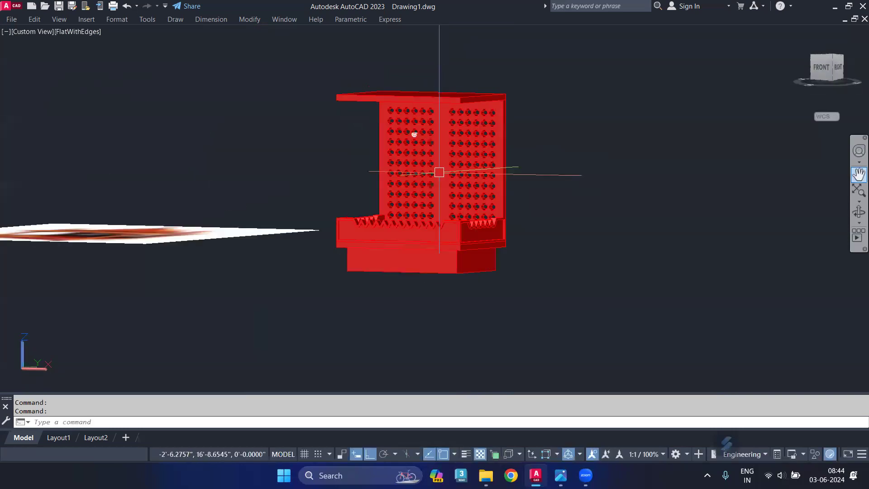
key("ctrl+s")
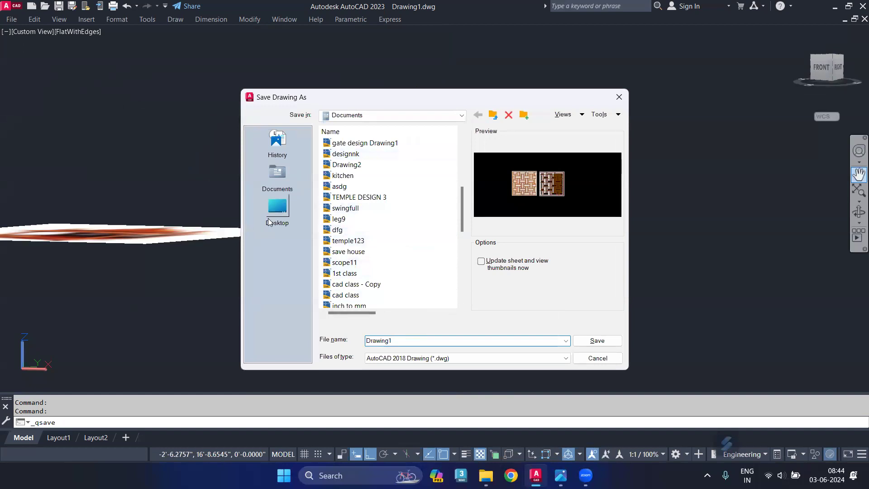
Step: Save the drawing under the name TEMPLE DESIGN
double_click(410, 341)
type("TEMPLE DESIGN")
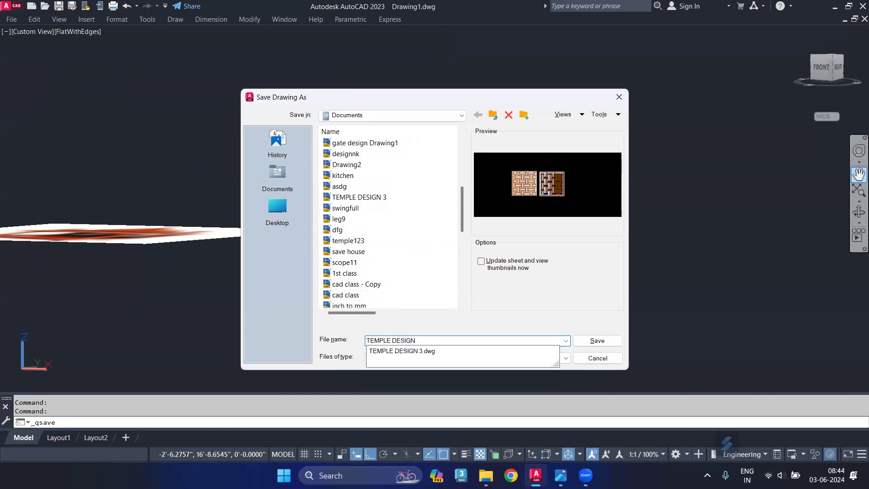
key("Return")
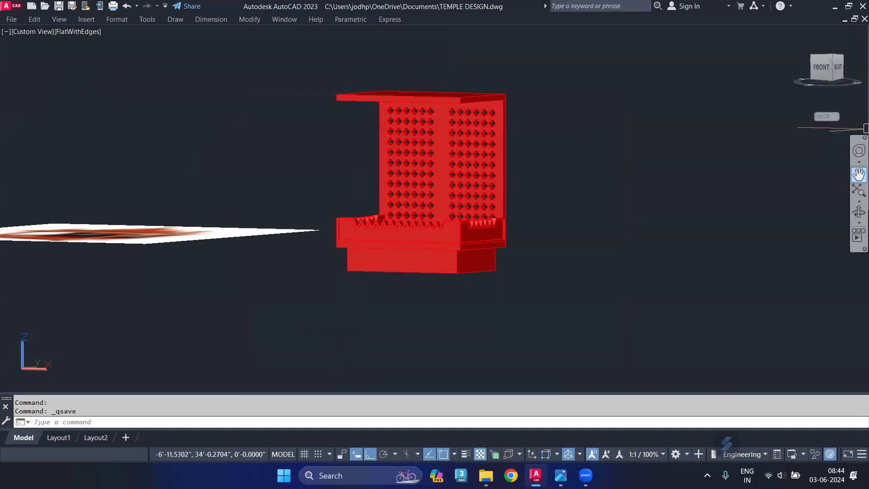